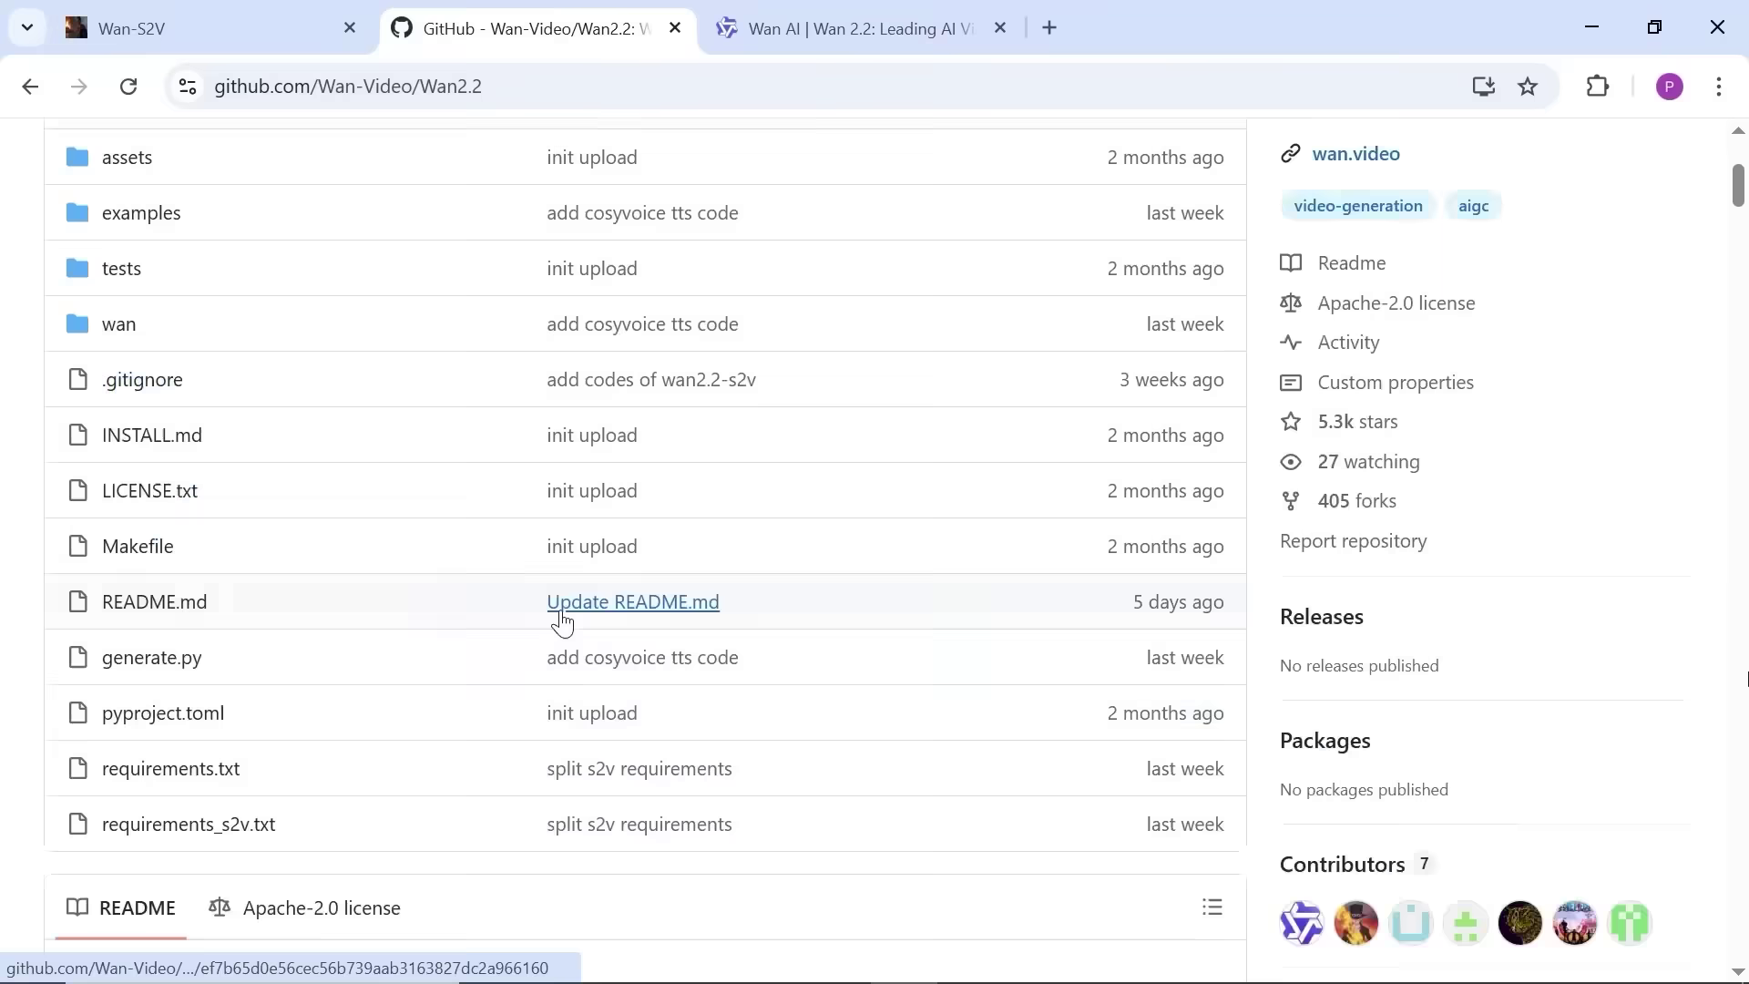
pyautogui.scroll(-5, 559, 623)
pyautogui.scroll(-3, 560, 622)
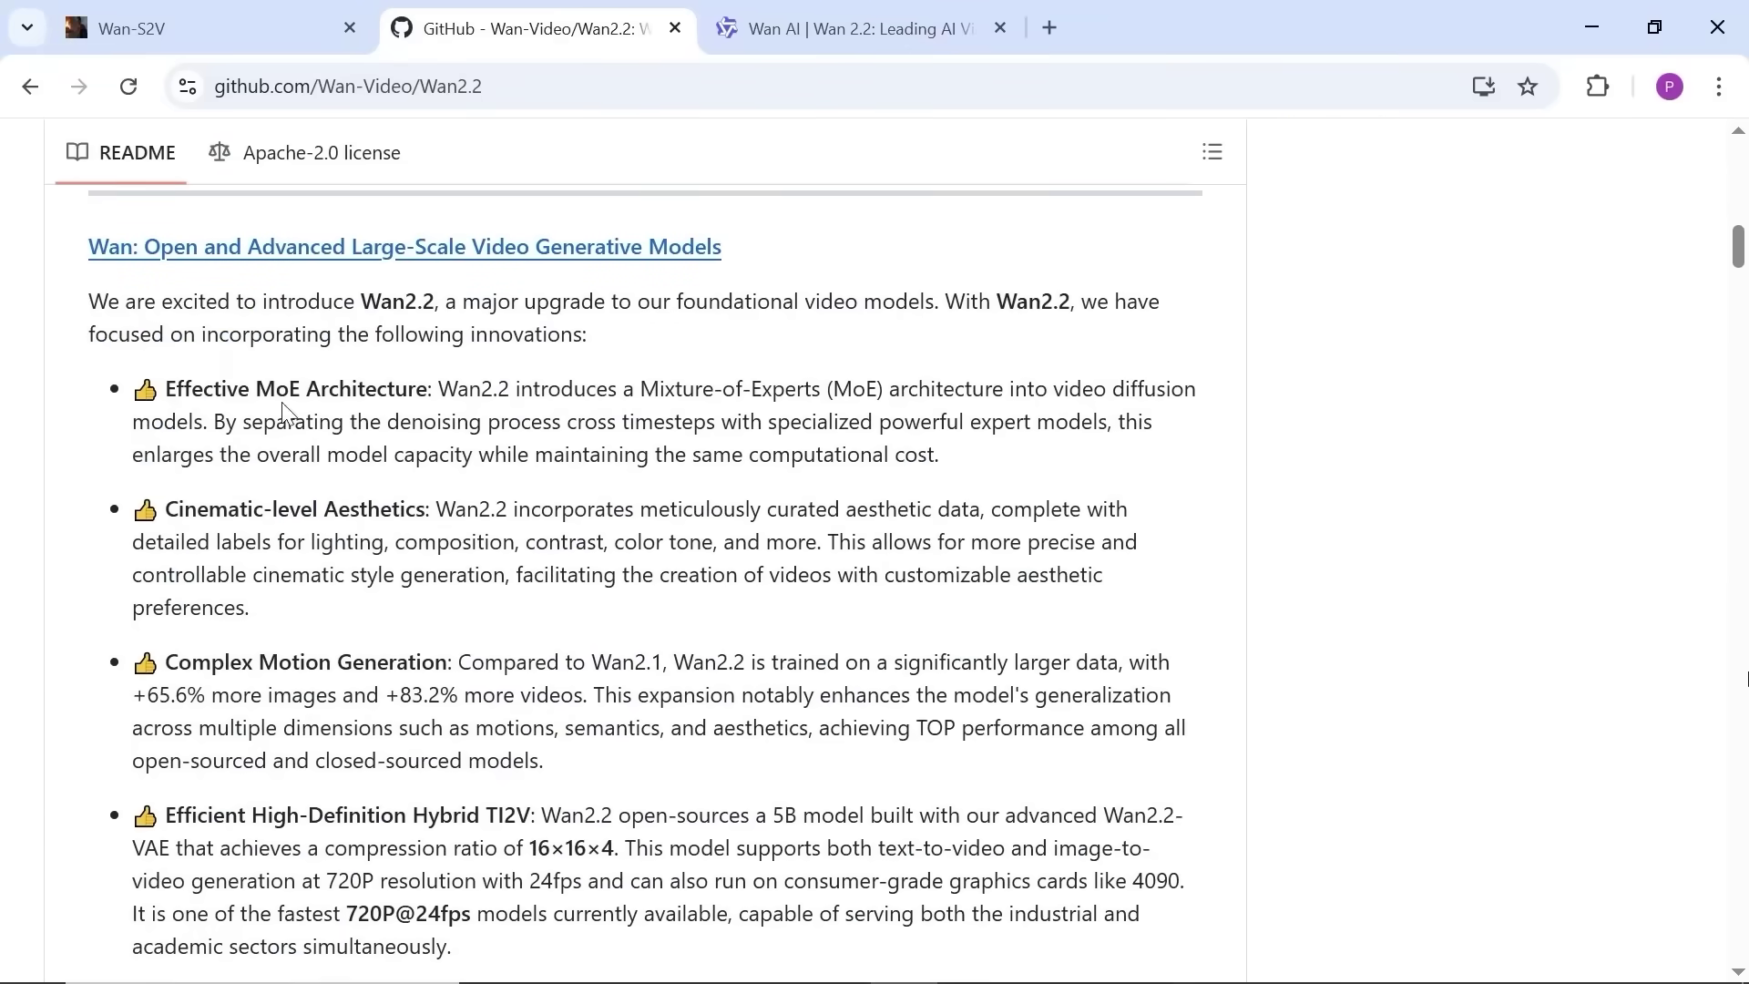
pyautogui.scroll(-1, 1079, 413)
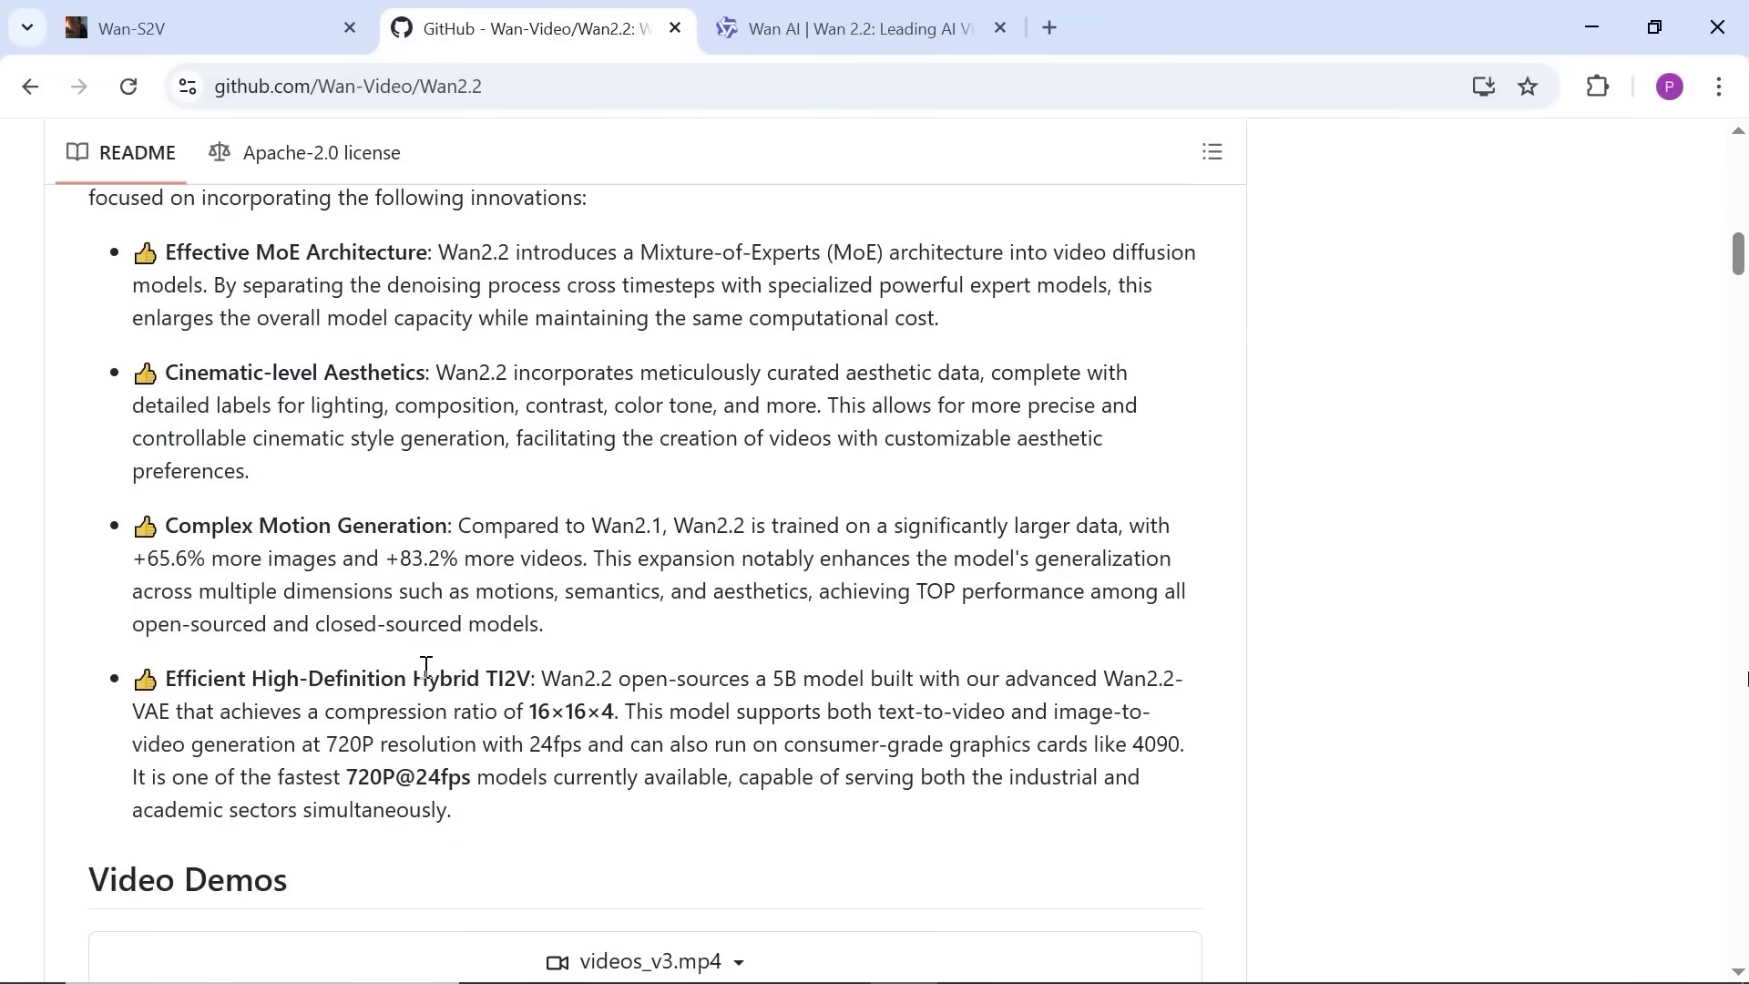
pyautogui.scroll(-2, 426, 668)
pyautogui.scroll(-2, 418, 653)
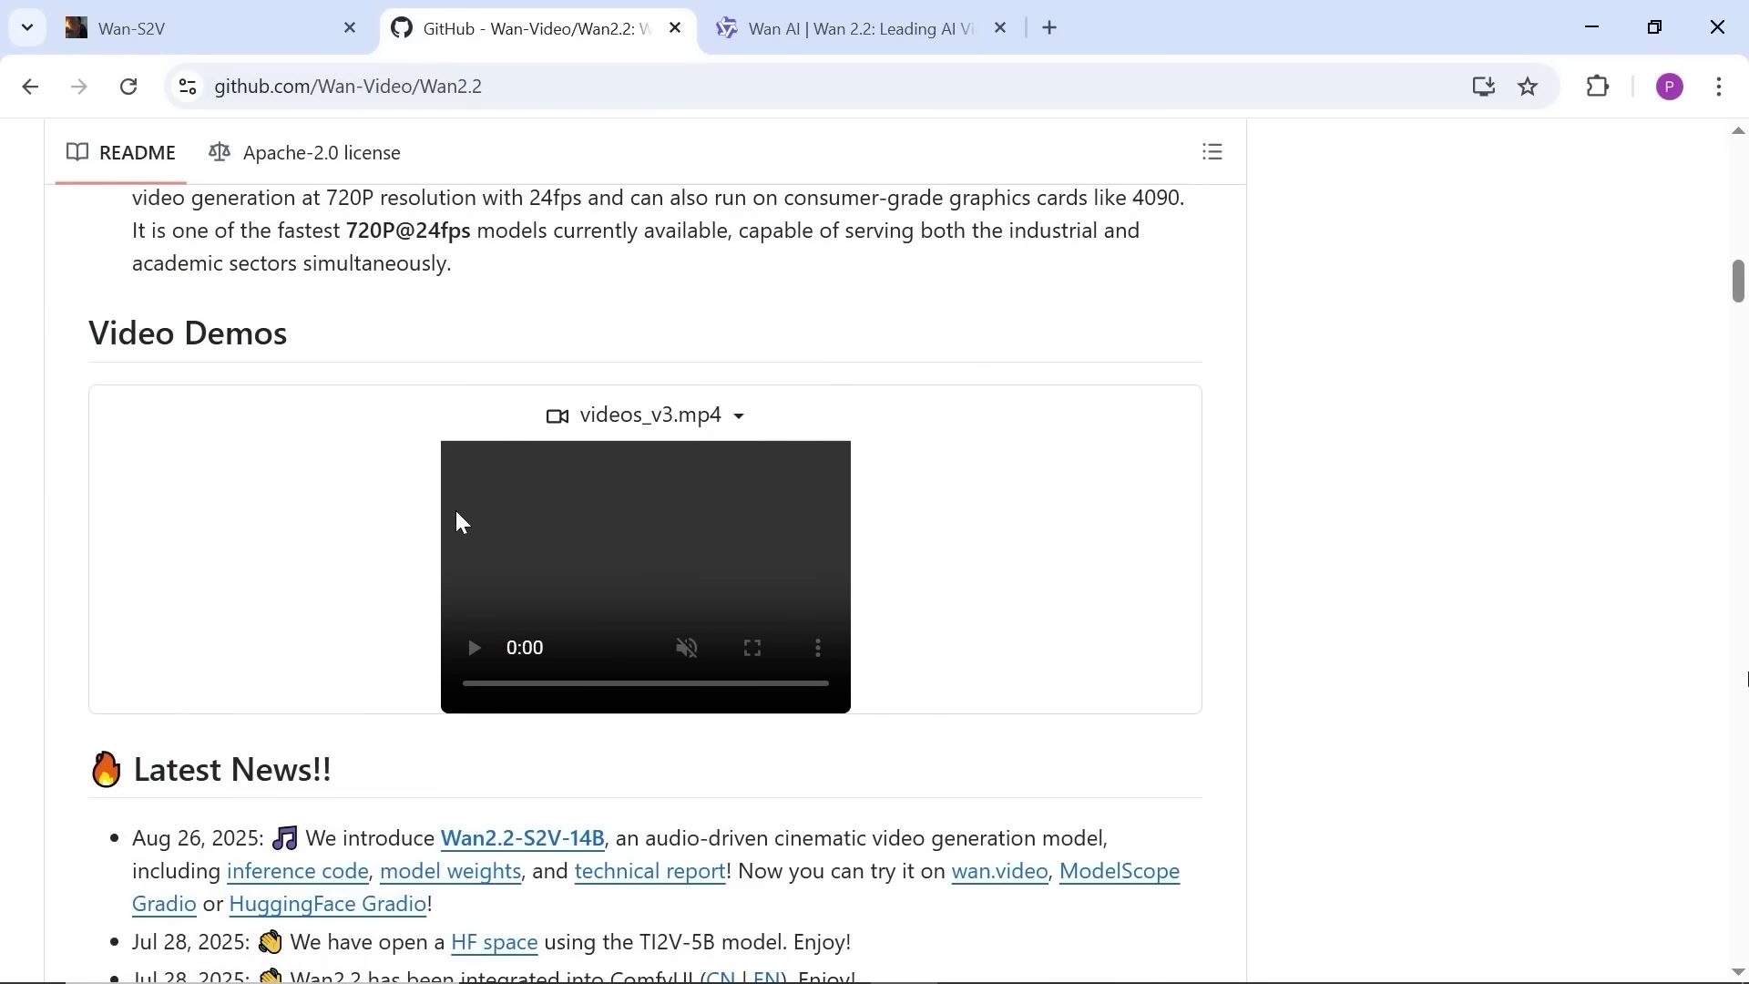
# Collapse the videos_v3.mp4 demo video while reading the Wan2.2 README.
pyautogui.click(736, 425)
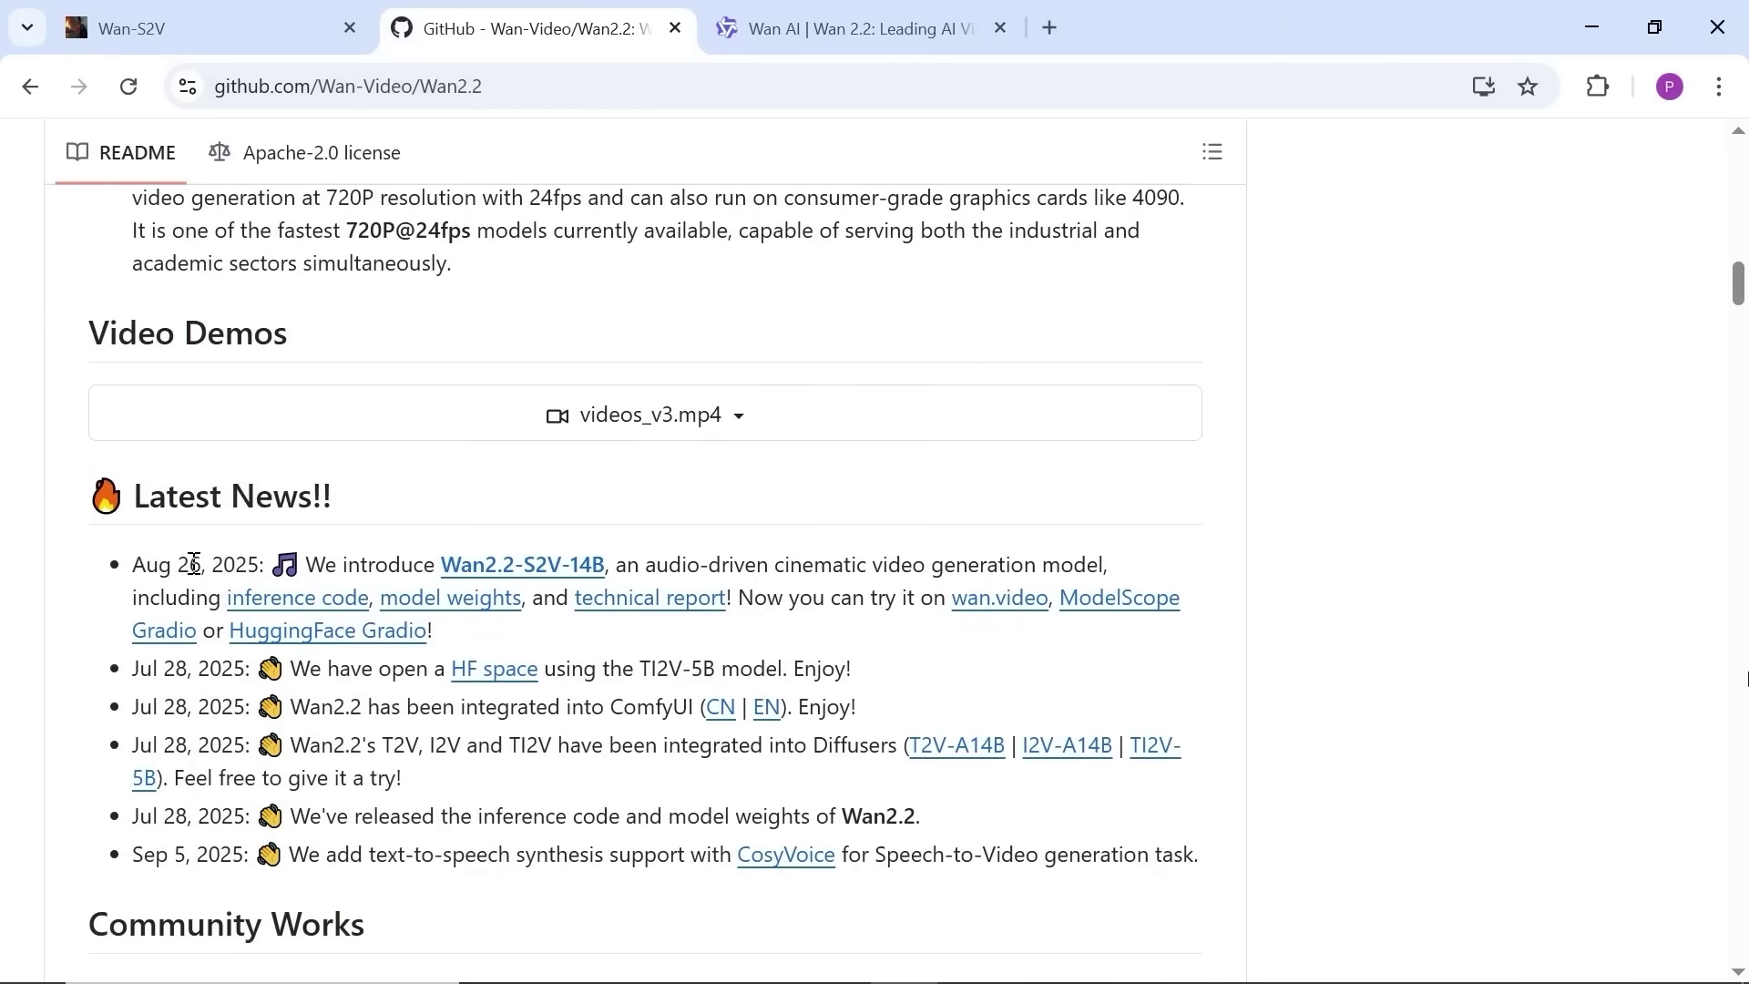
pyautogui.scroll(-2, 194, 563)
pyautogui.scroll(1, 176, 351)
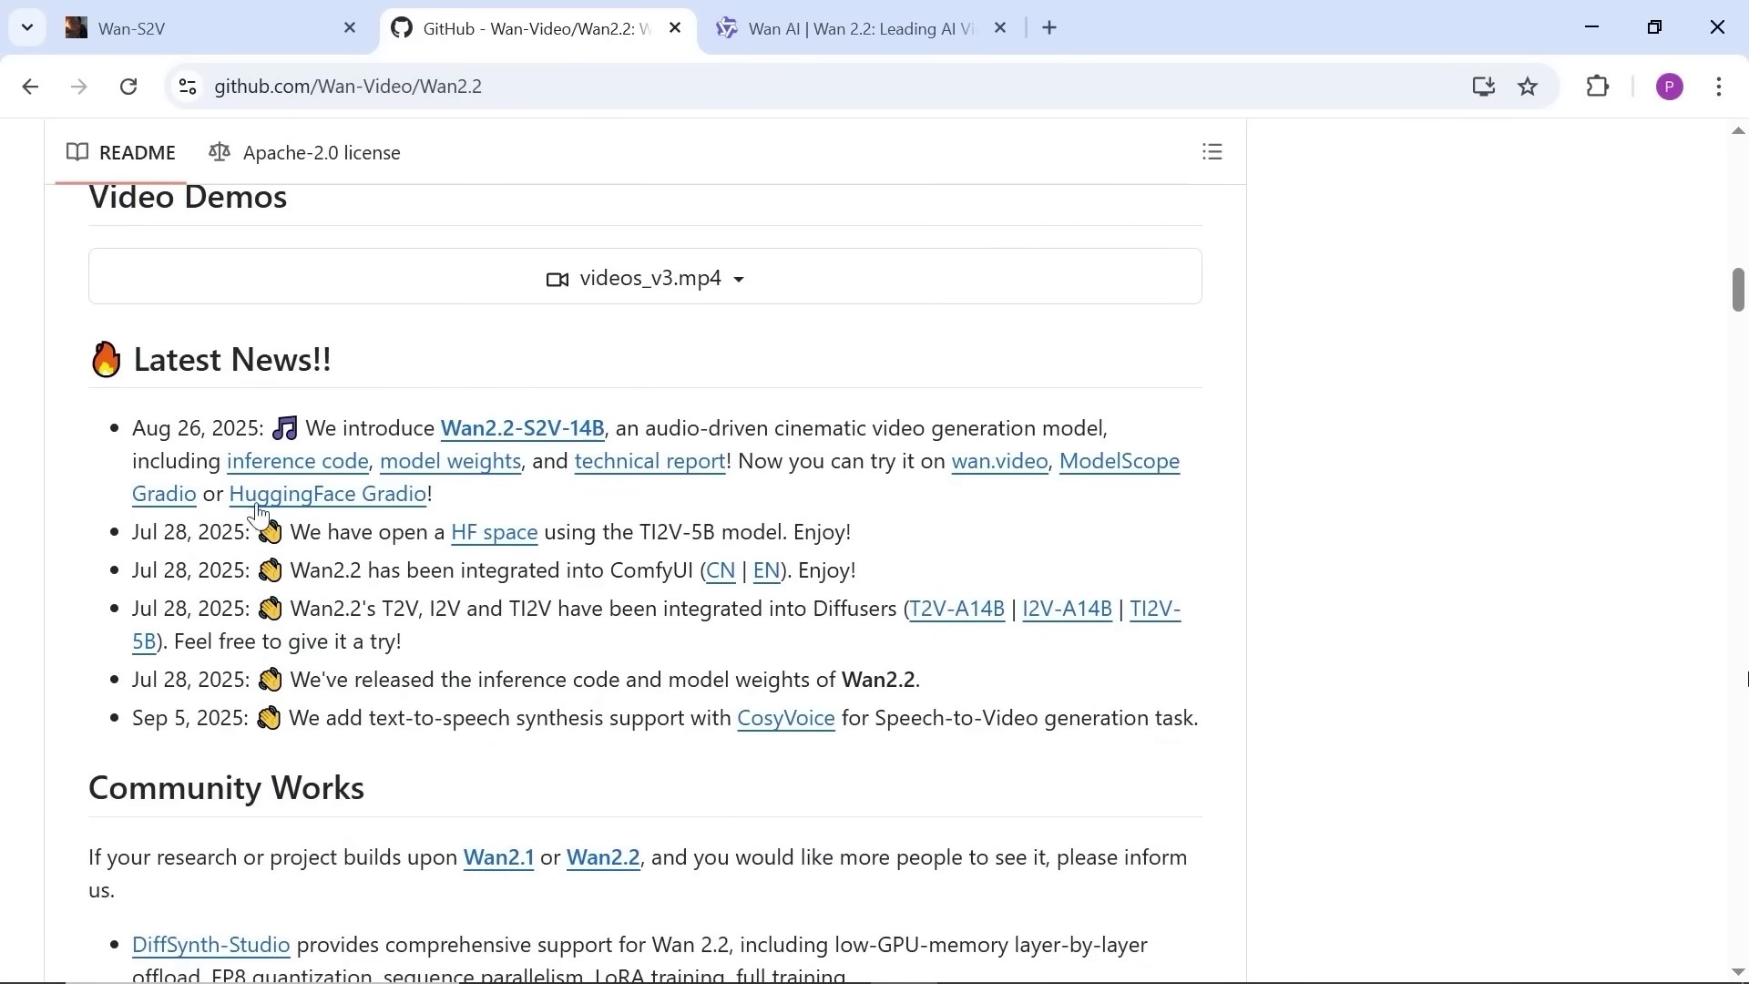
pyautogui.scroll(-4, 802, 713)
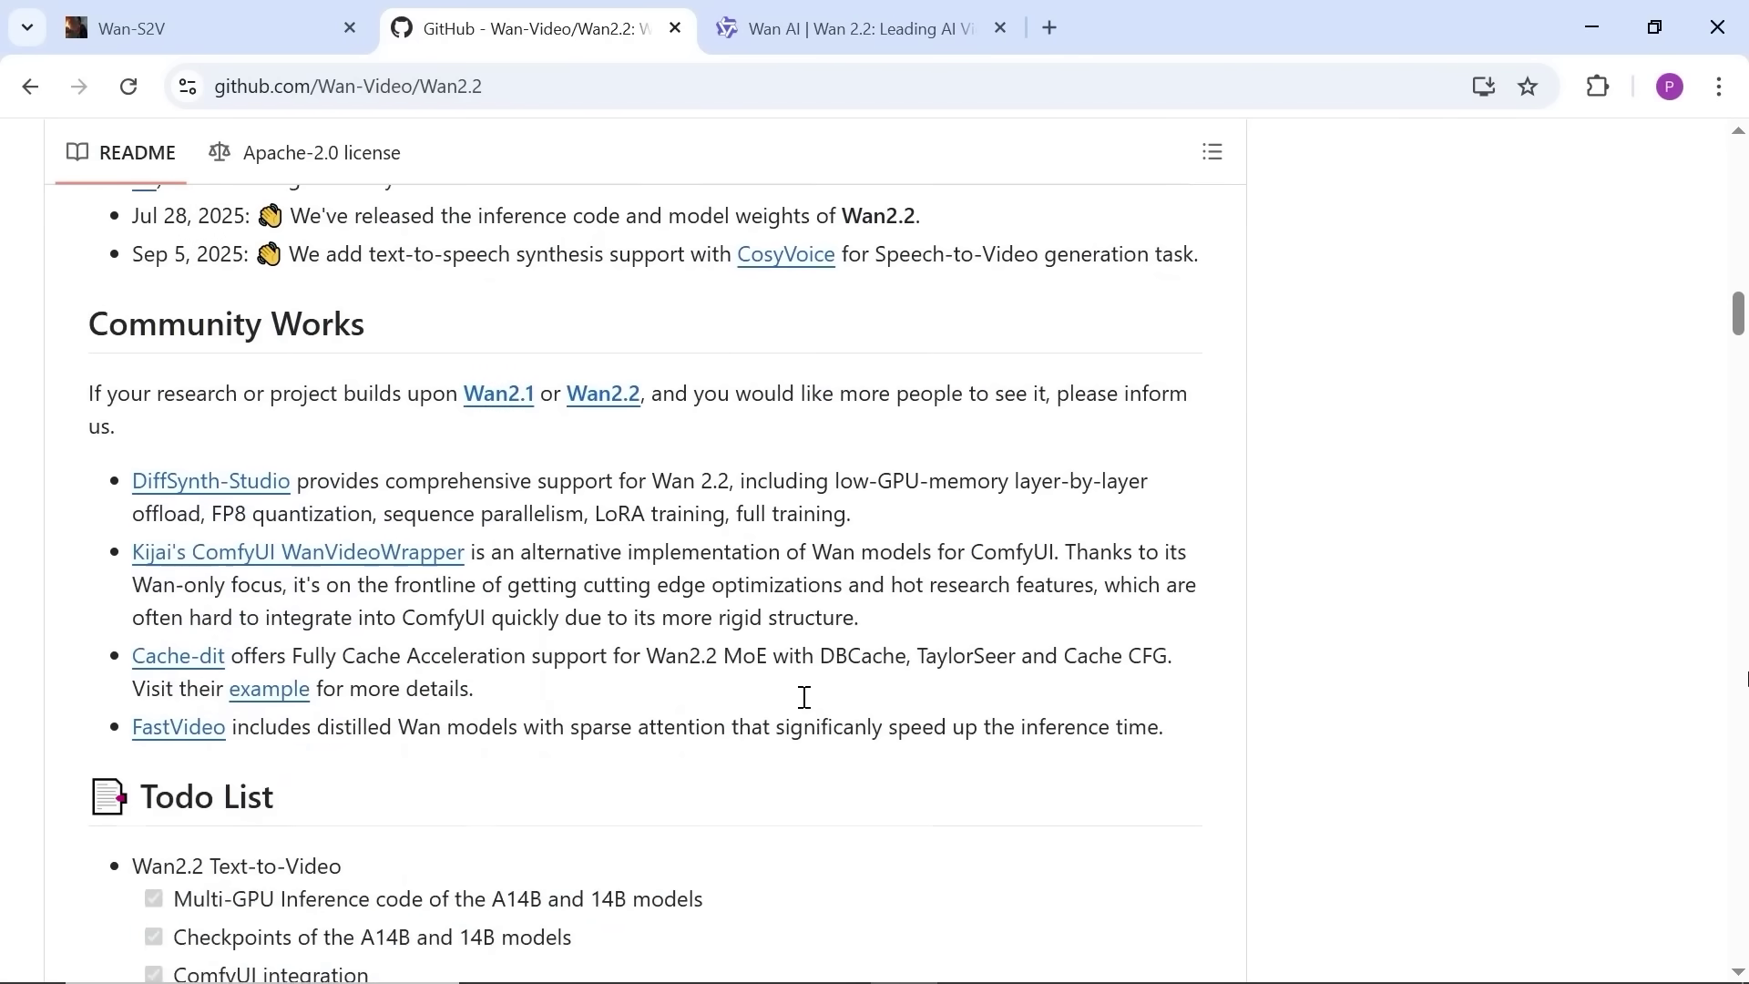
pyautogui.scroll(-1, 899, 446)
pyautogui.scroll(-2, 900, 448)
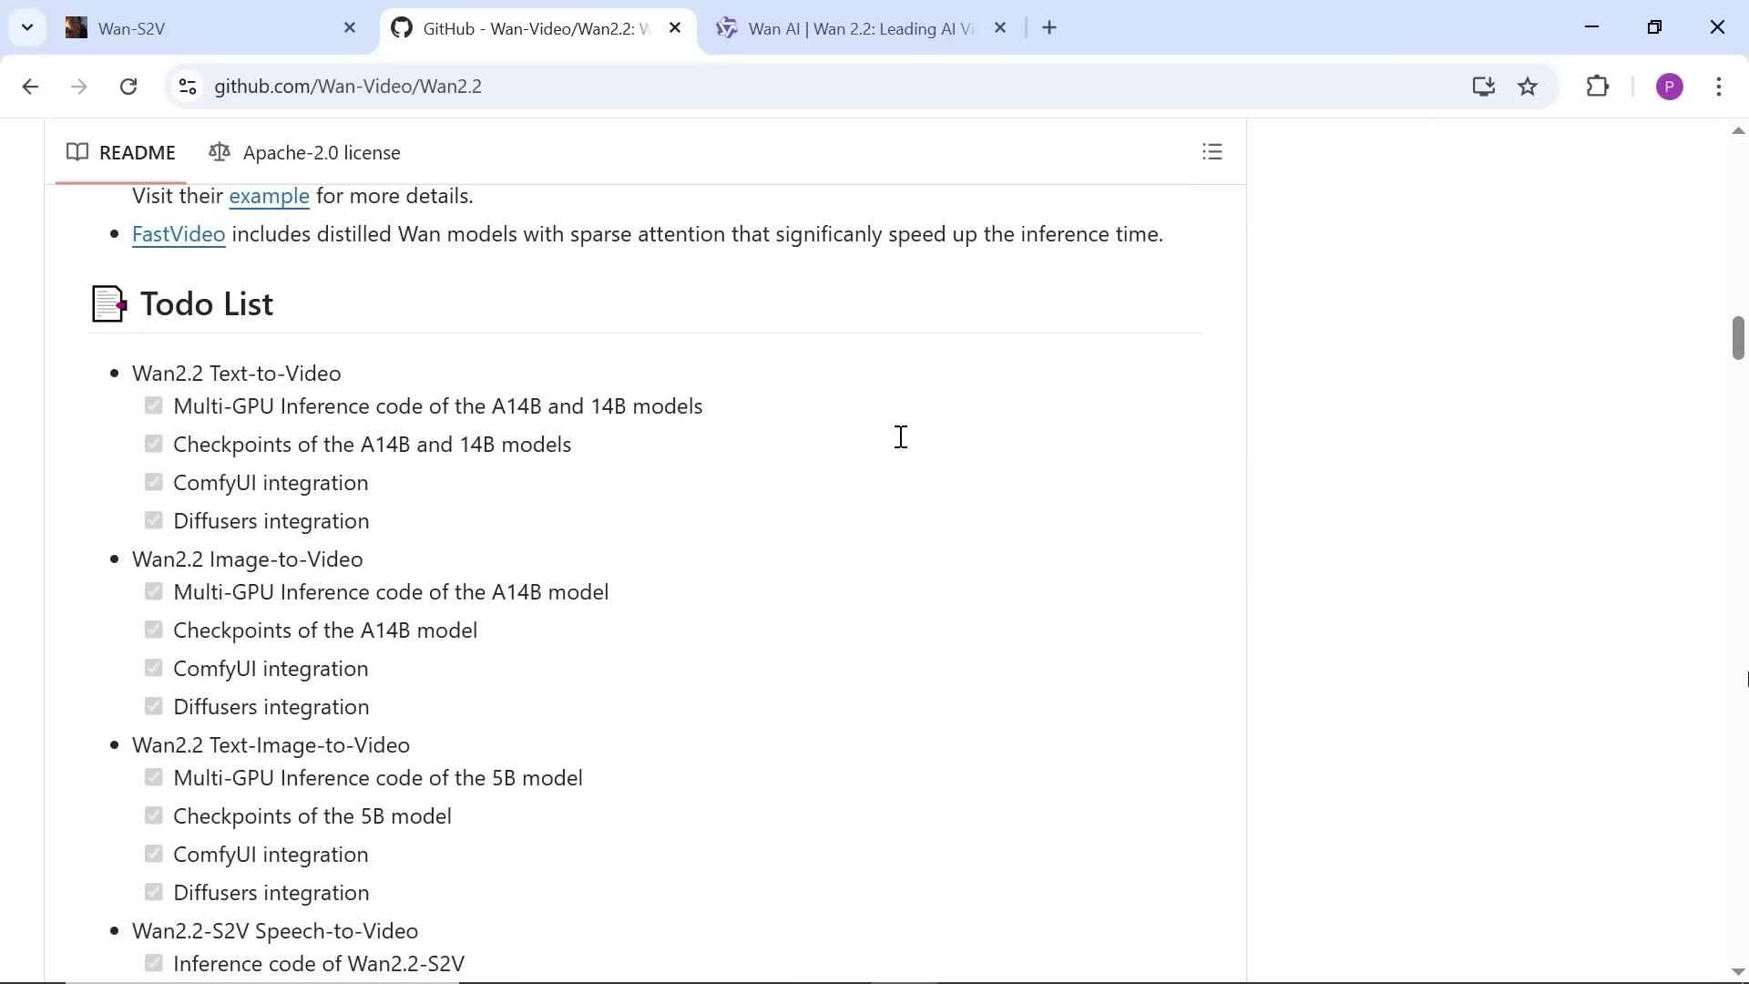
pyautogui.scroll(-1, 900, 447)
pyautogui.scroll(1, 899, 448)
pyautogui.scroll(-2, 268, 546)
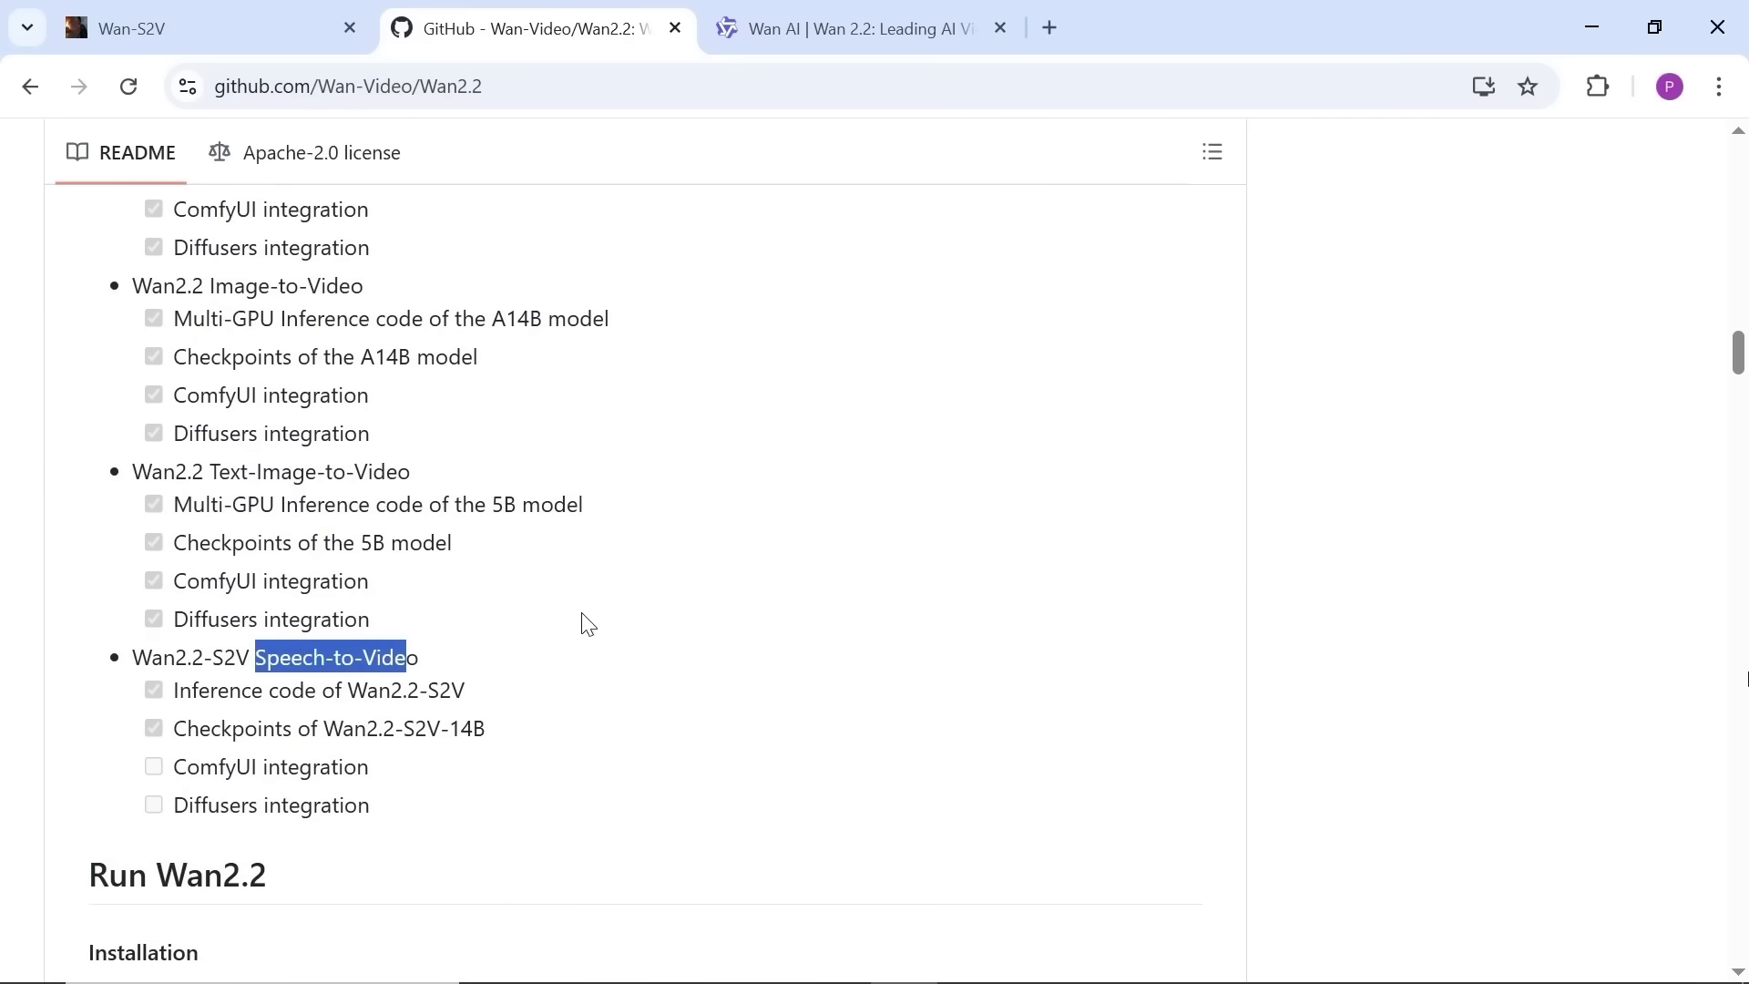
pyautogui.scroll(-2, 587, 625)
pyautogui.scroll(1, 576, 609)
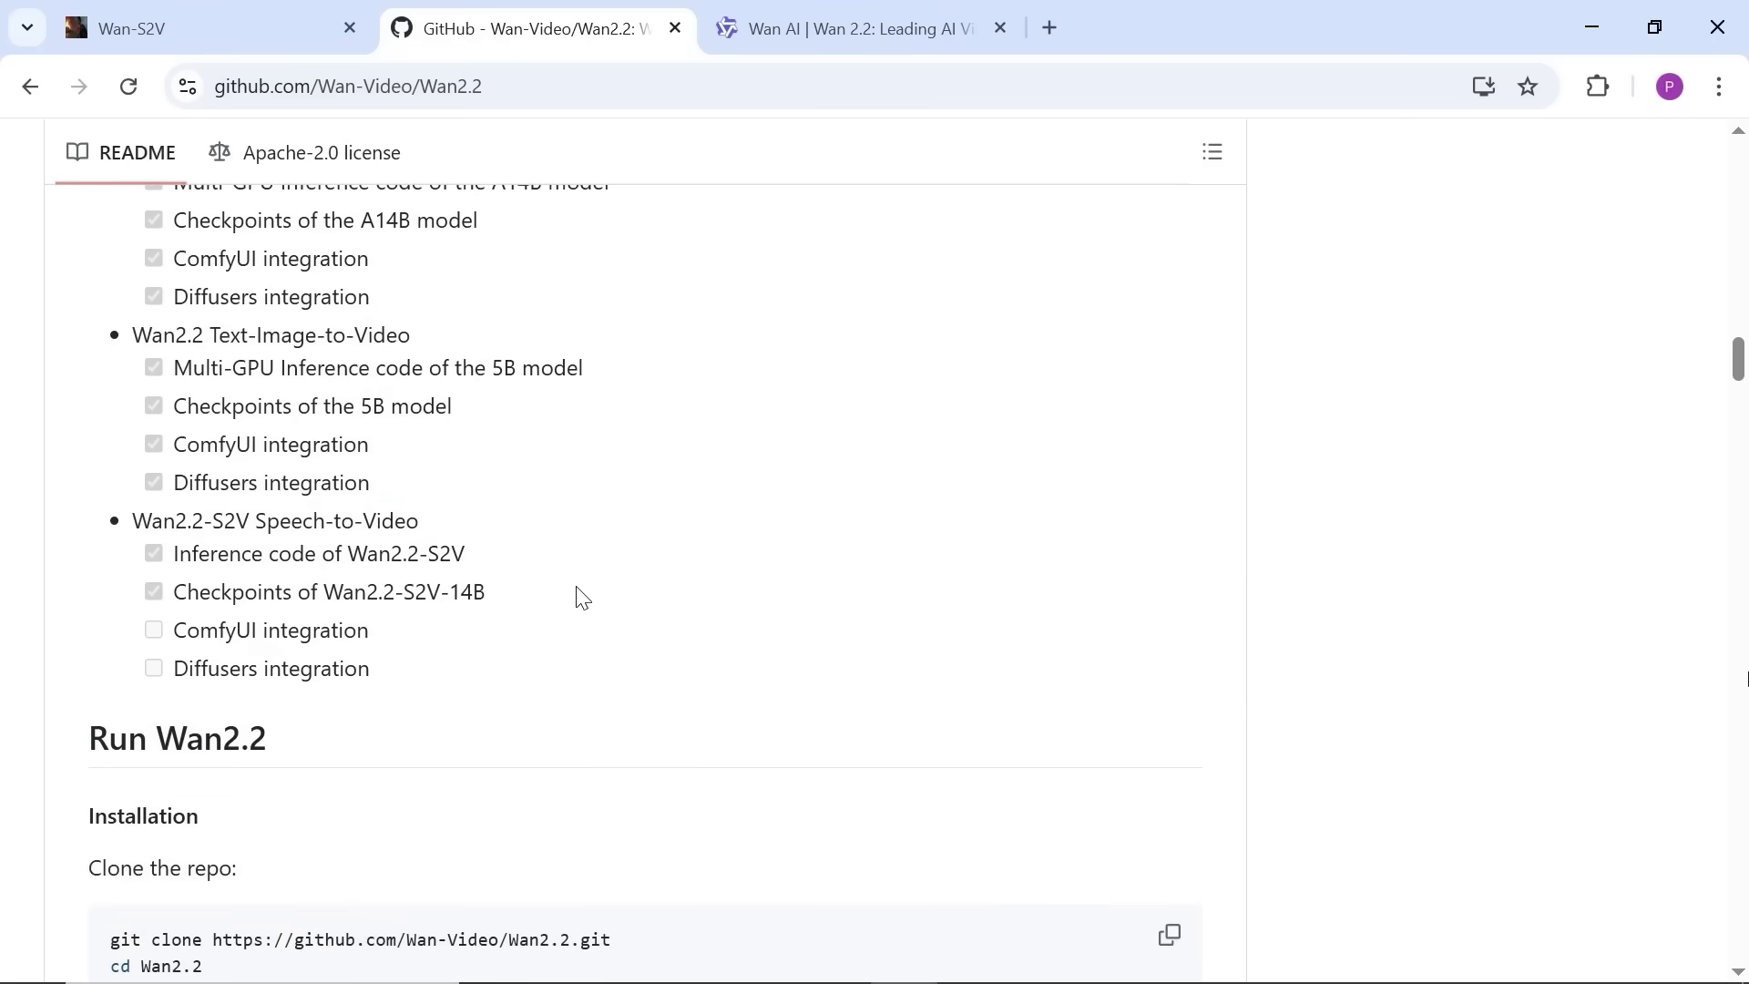
# Play the Wan-S2V railway-track singing example, then return to the Wan2.2 README.
pyautogui.hotkey('ctrl', 'shift', 'Tab')
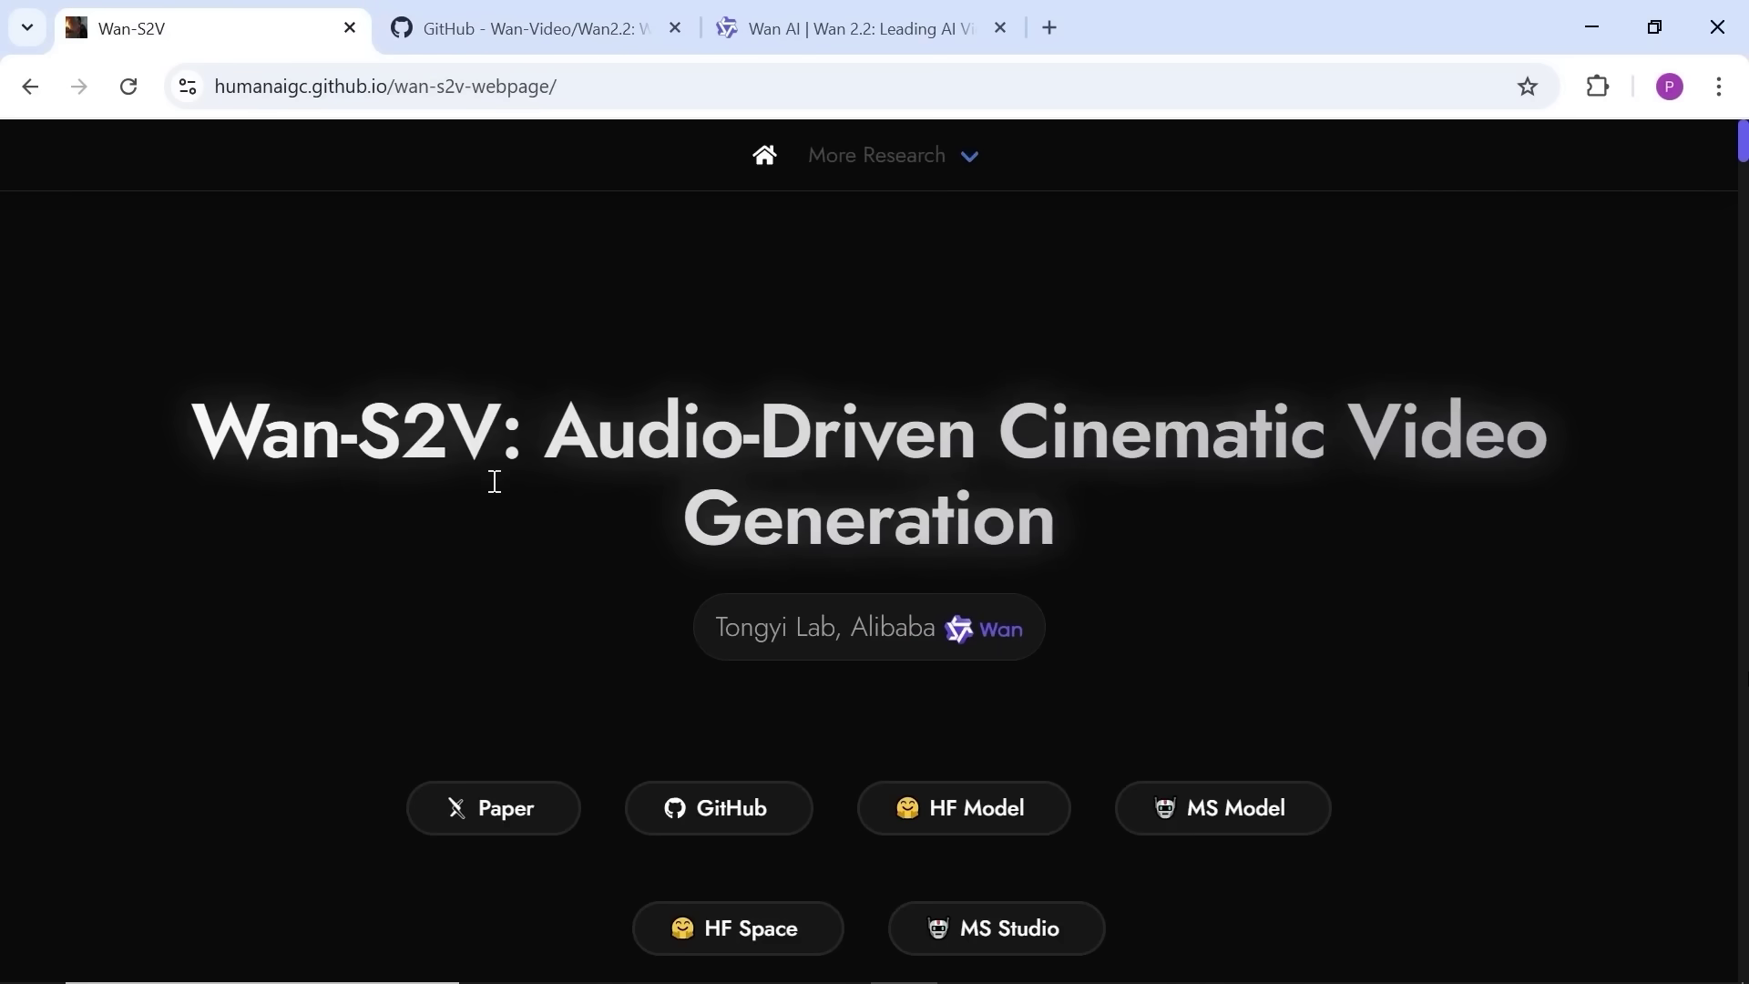
pyautogui.scroll(-4, 1608, 570)
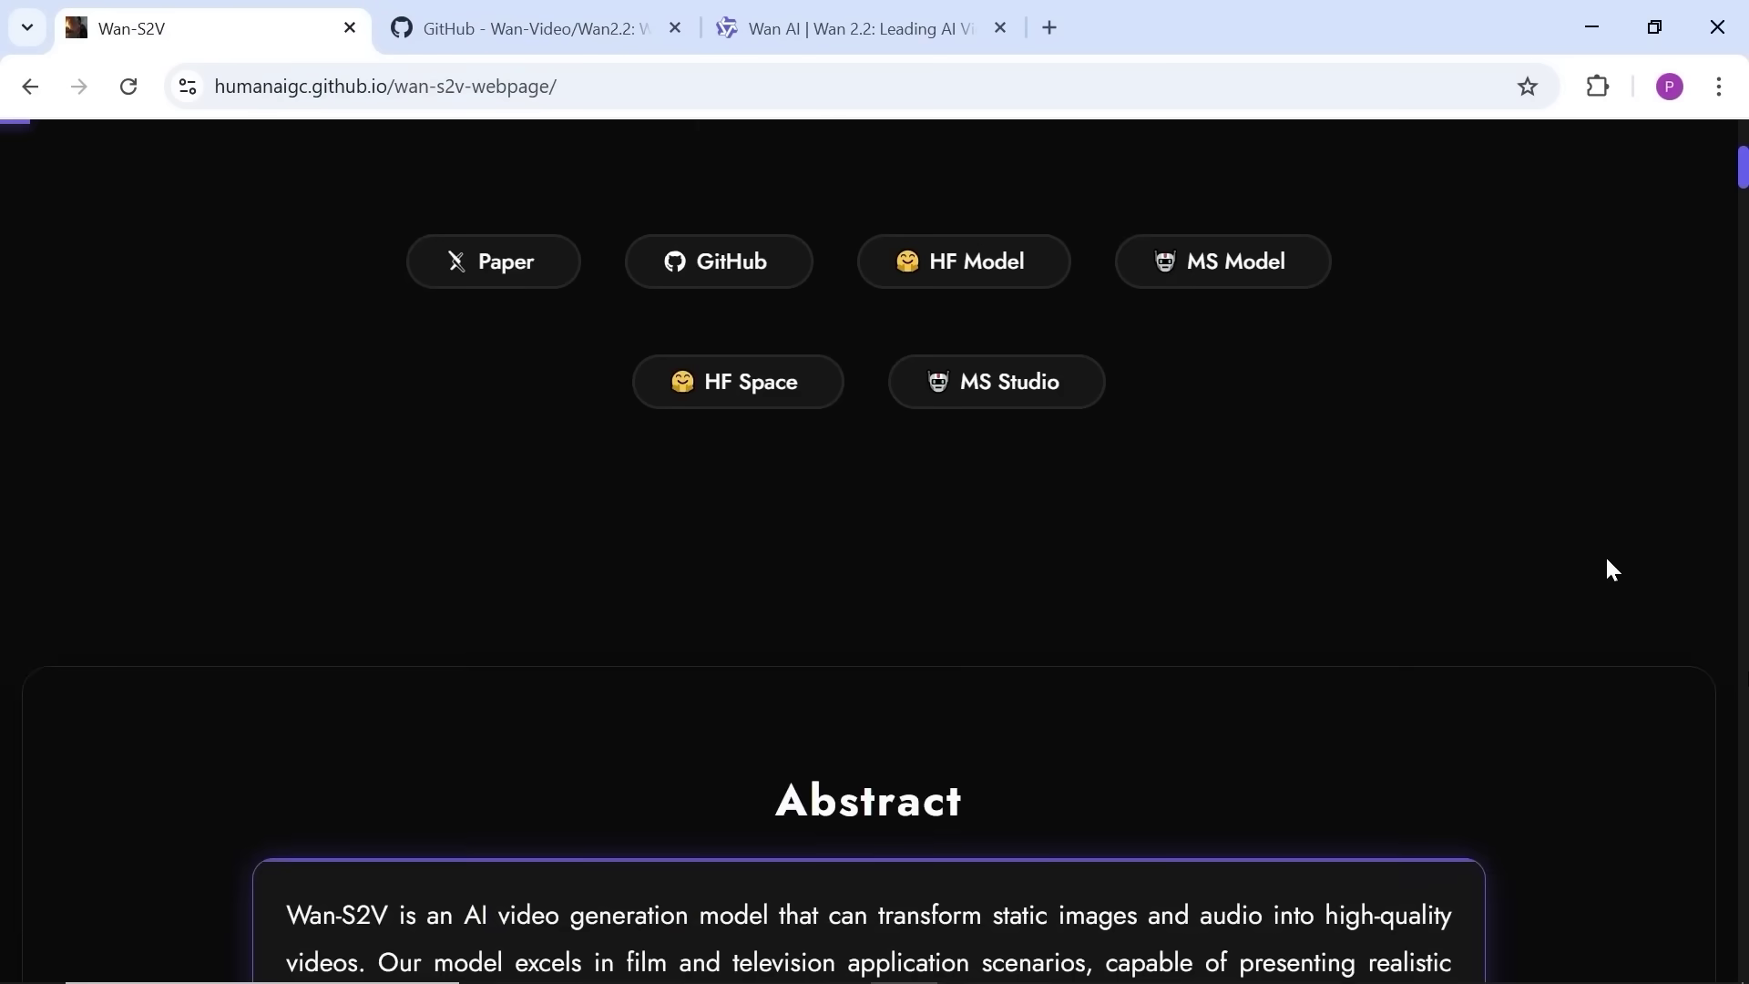
pyautogui.scroll(-4, 1609, 568)
pyautogui.scroll(-4, 1608, 568)
pyautogui.scroll(-2, 1607, 569)
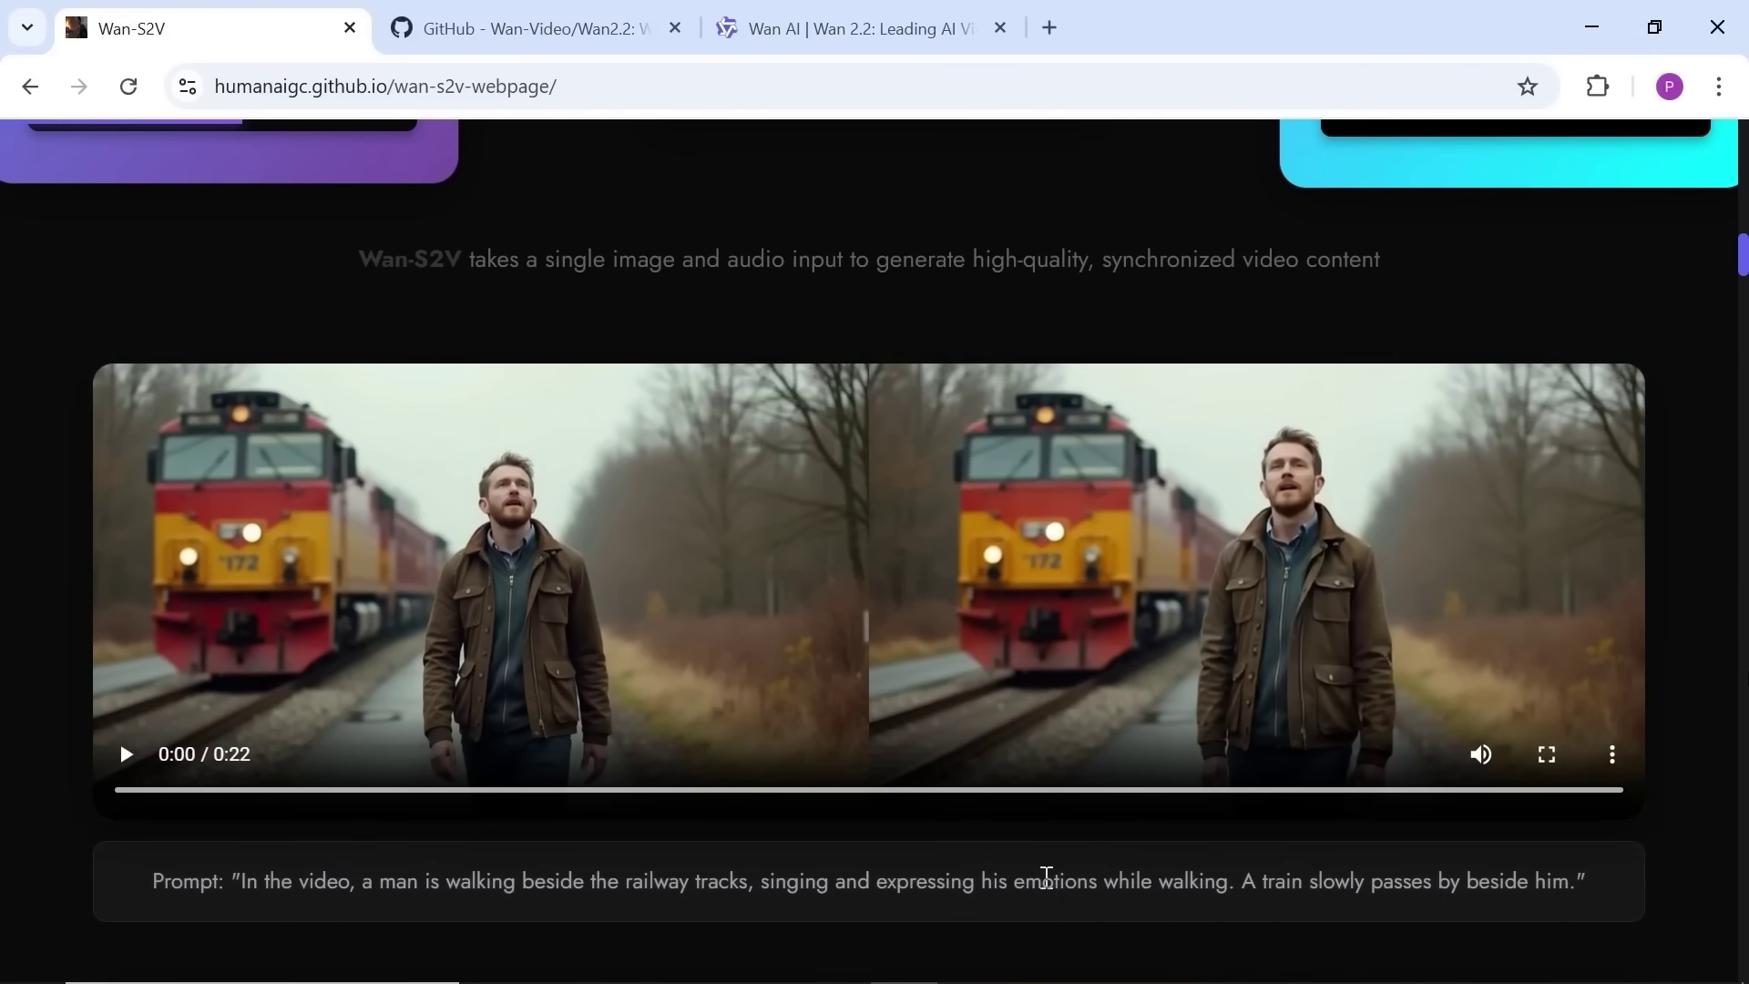
pyautogui.click(110, 759)
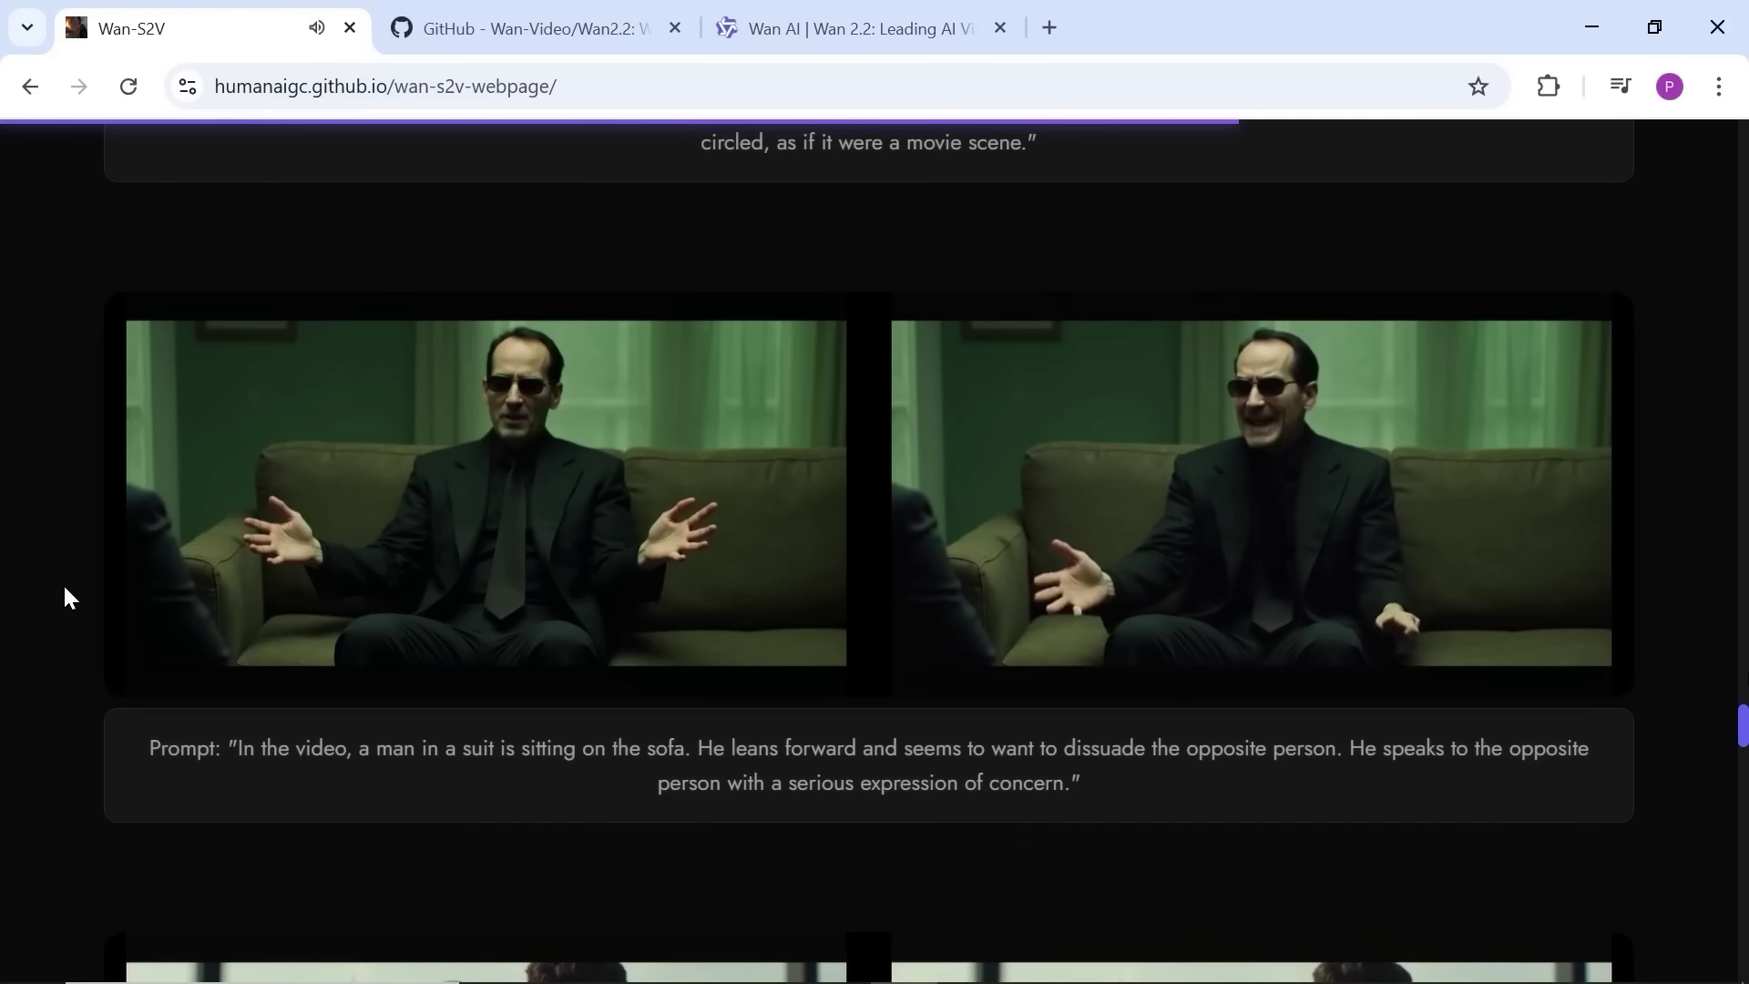
pyautogui.scroll(-4, 65, 588)
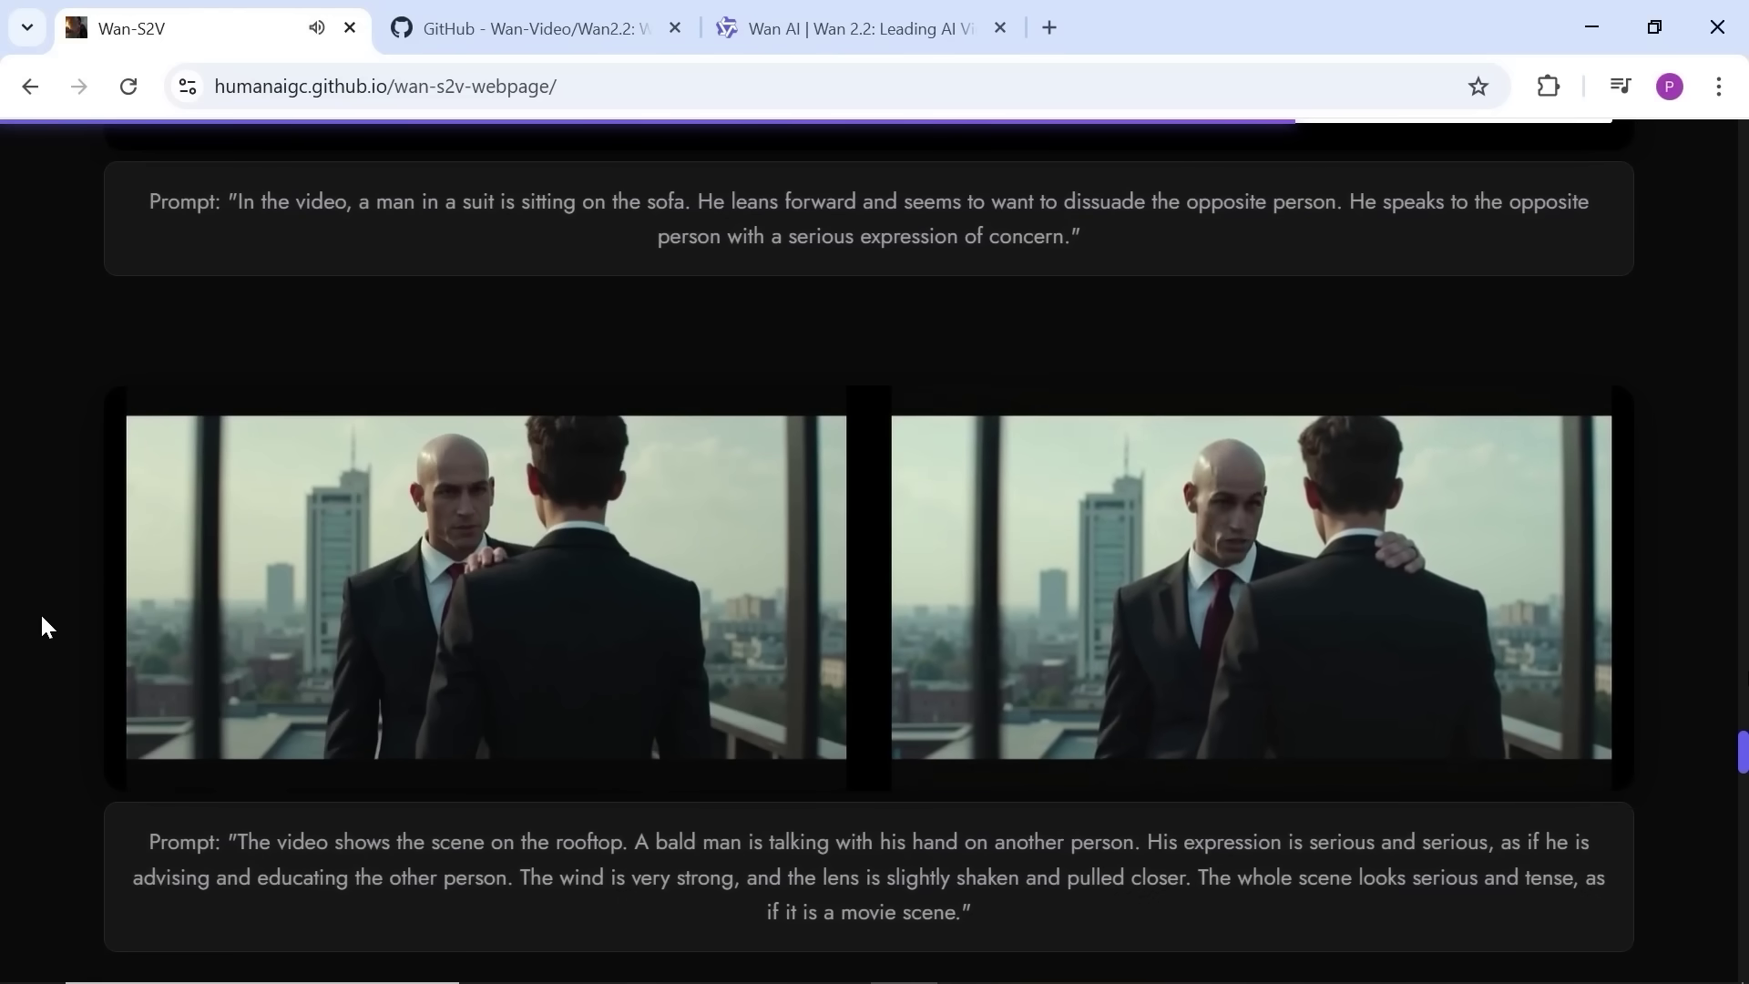
pyautogui.hotkey('ctrl', 'Tab')
pyautogui.scroll(-1, 555, 600)
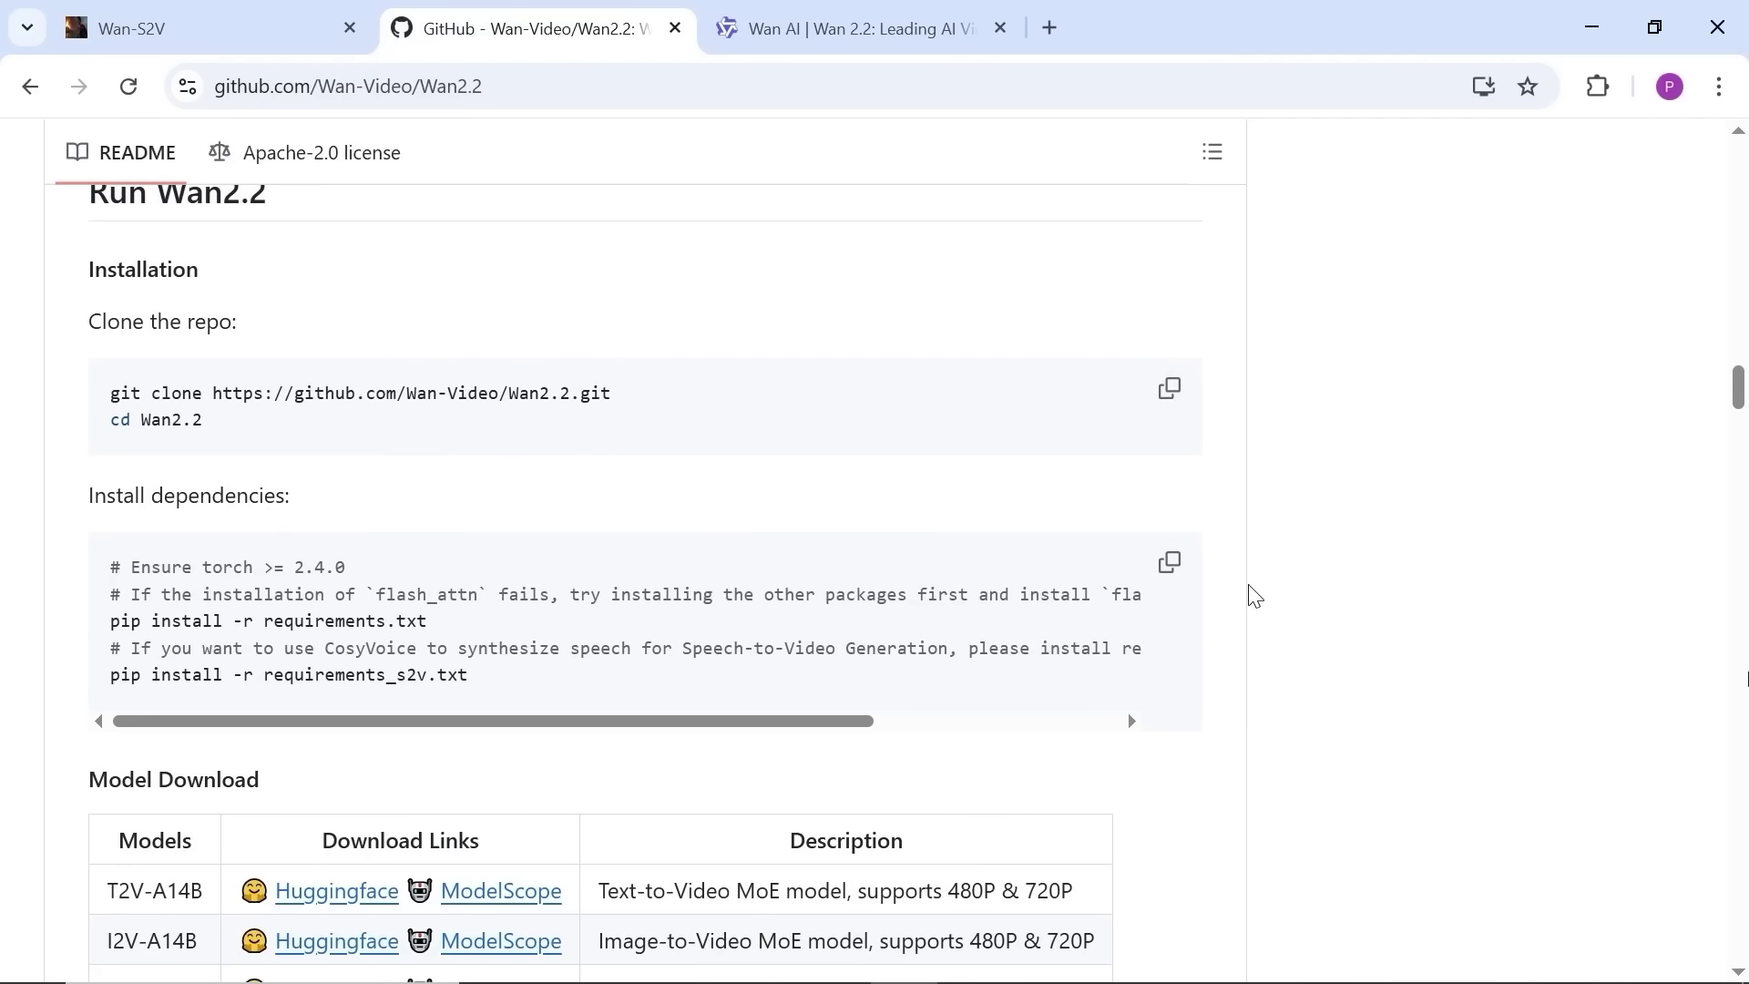
pyautogui.scroll(-2, 1248, 594)
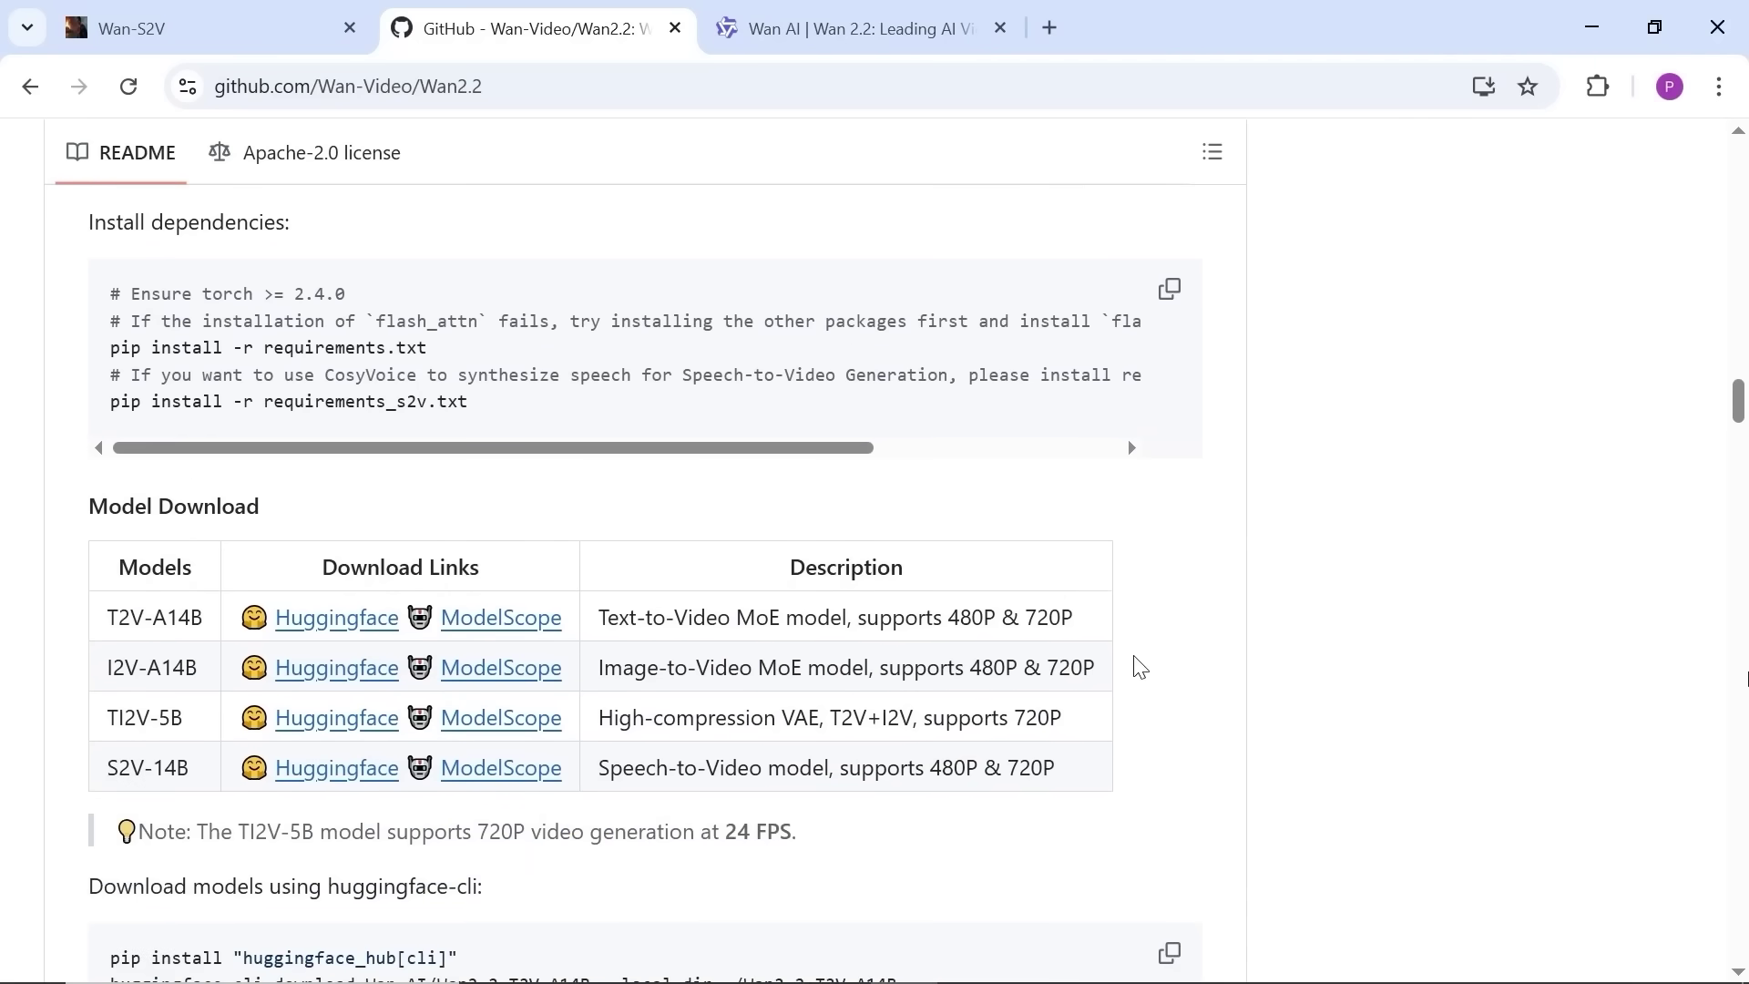
pyautogui.scroll(-1, 1121, 677)
pyautogui.scroll(-1, 1179, 614)
pyautogui.scroll(-1, 1211, 574)
pyautogui.scroll(-1, 1250, 573)
pyautogui.scroll(-4, 1247, 523)
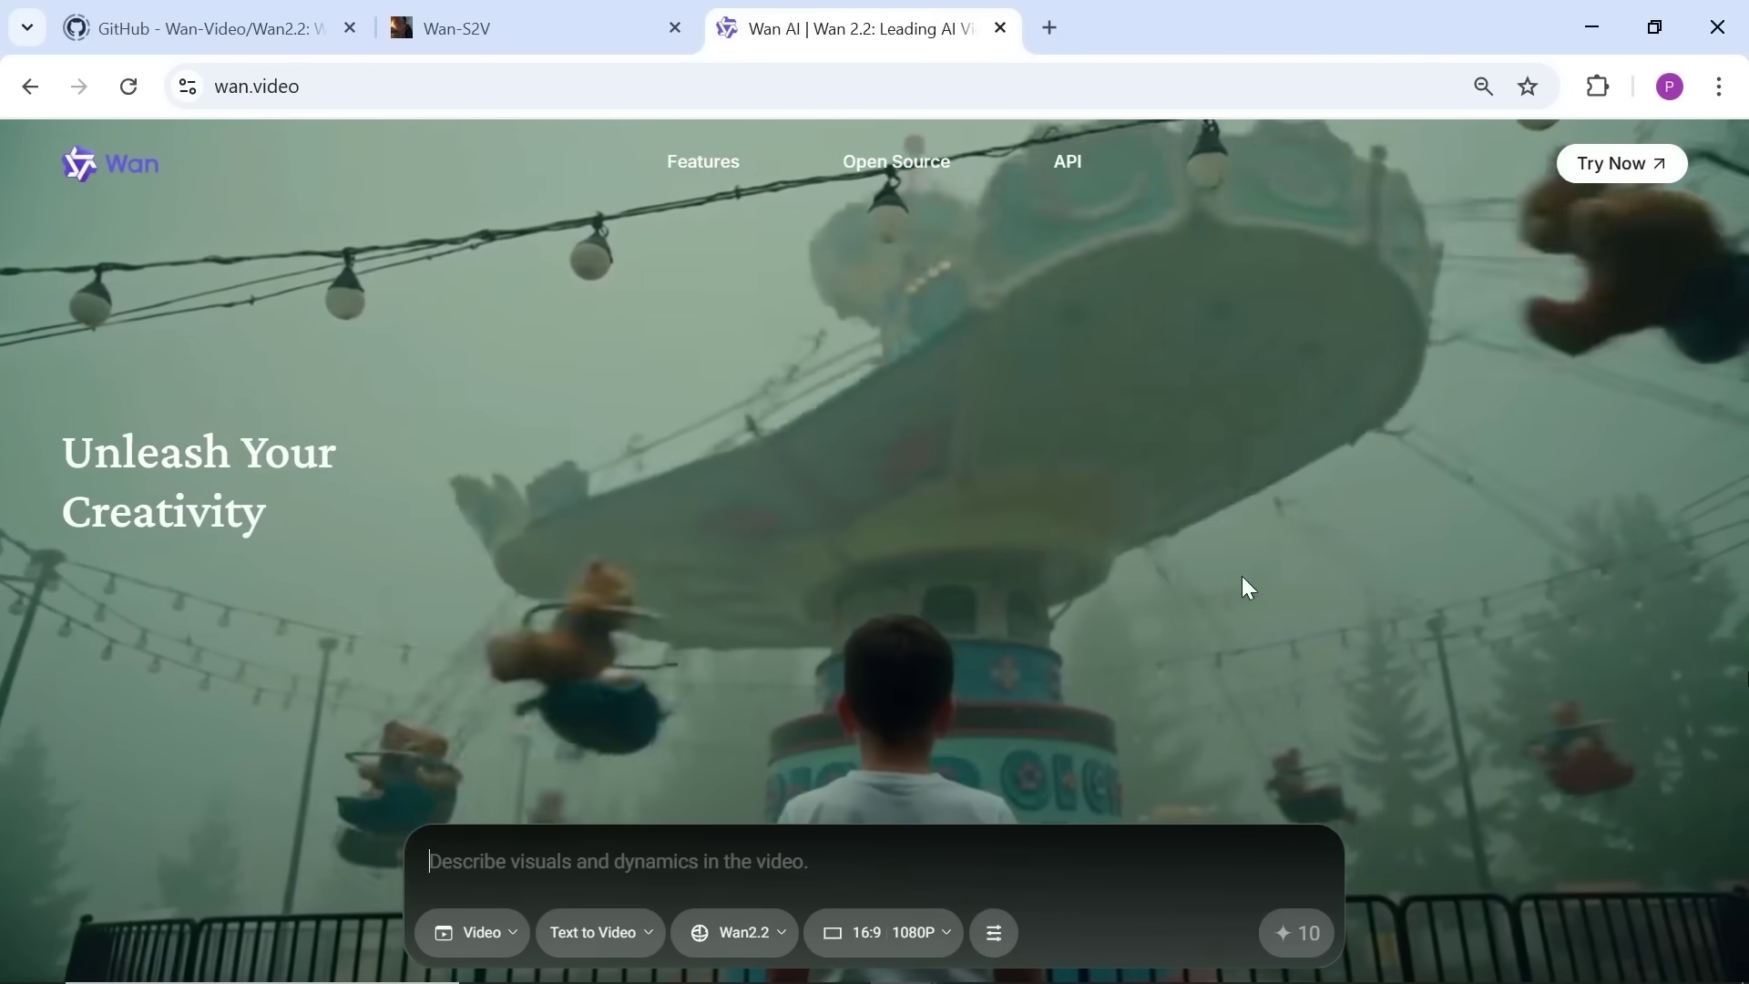
pyautogui.scroll(-2, 1568, 569)
pyautogui.scroll(-2, 1566, 567)
pyautogui.scroll(-2, 1567, 567)
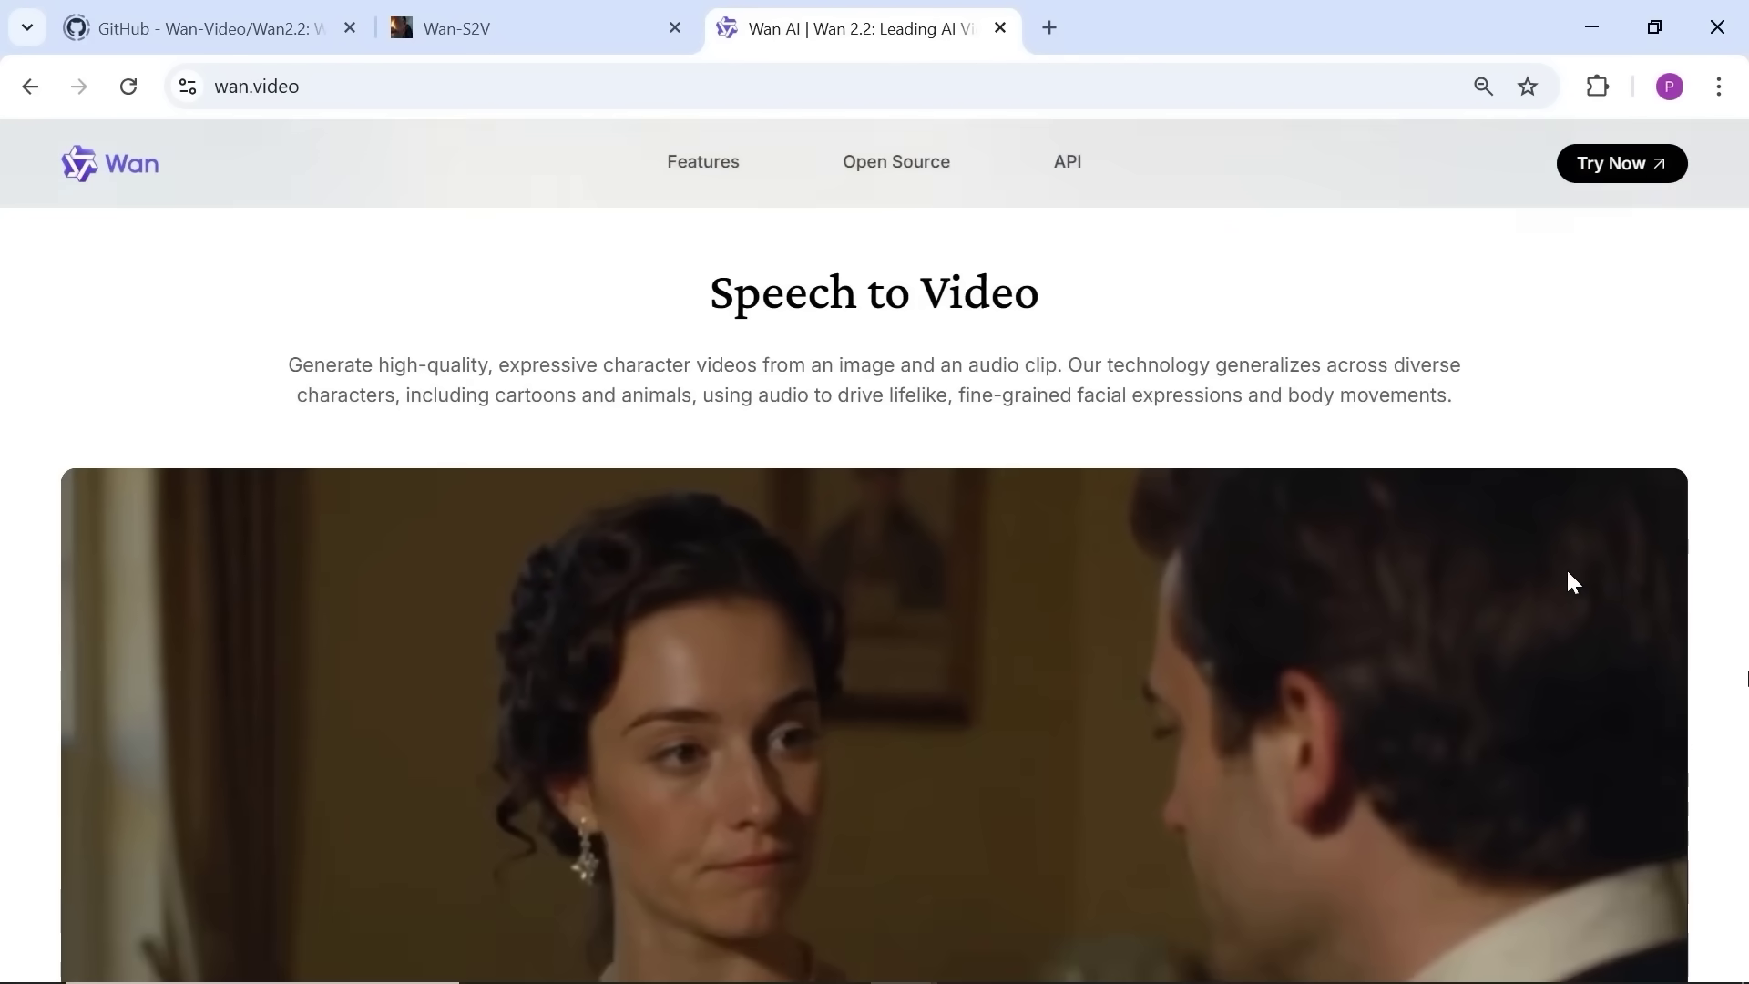
pyautogui.scroll(-3, 1585, 572)
pyautogui.scroll(-1, 1587, 572)
pyautogui.scroll(-3, 1586, 571)
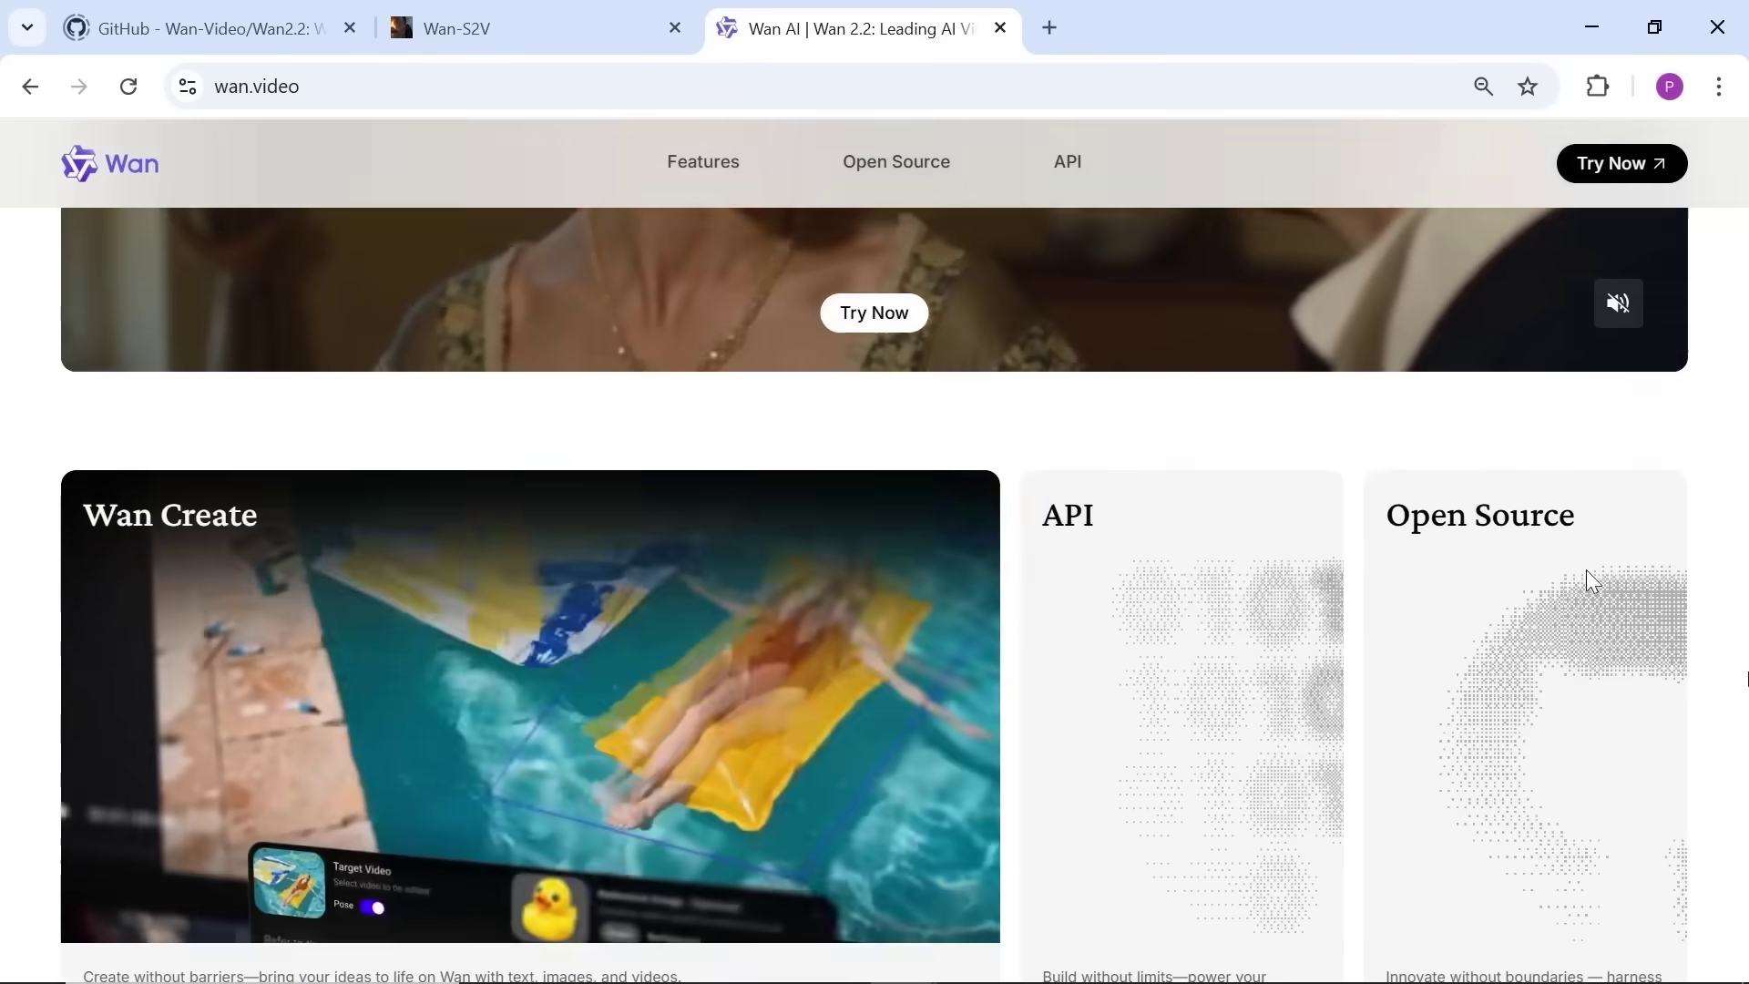
pyautogui.scroll(-1, 878, 646)
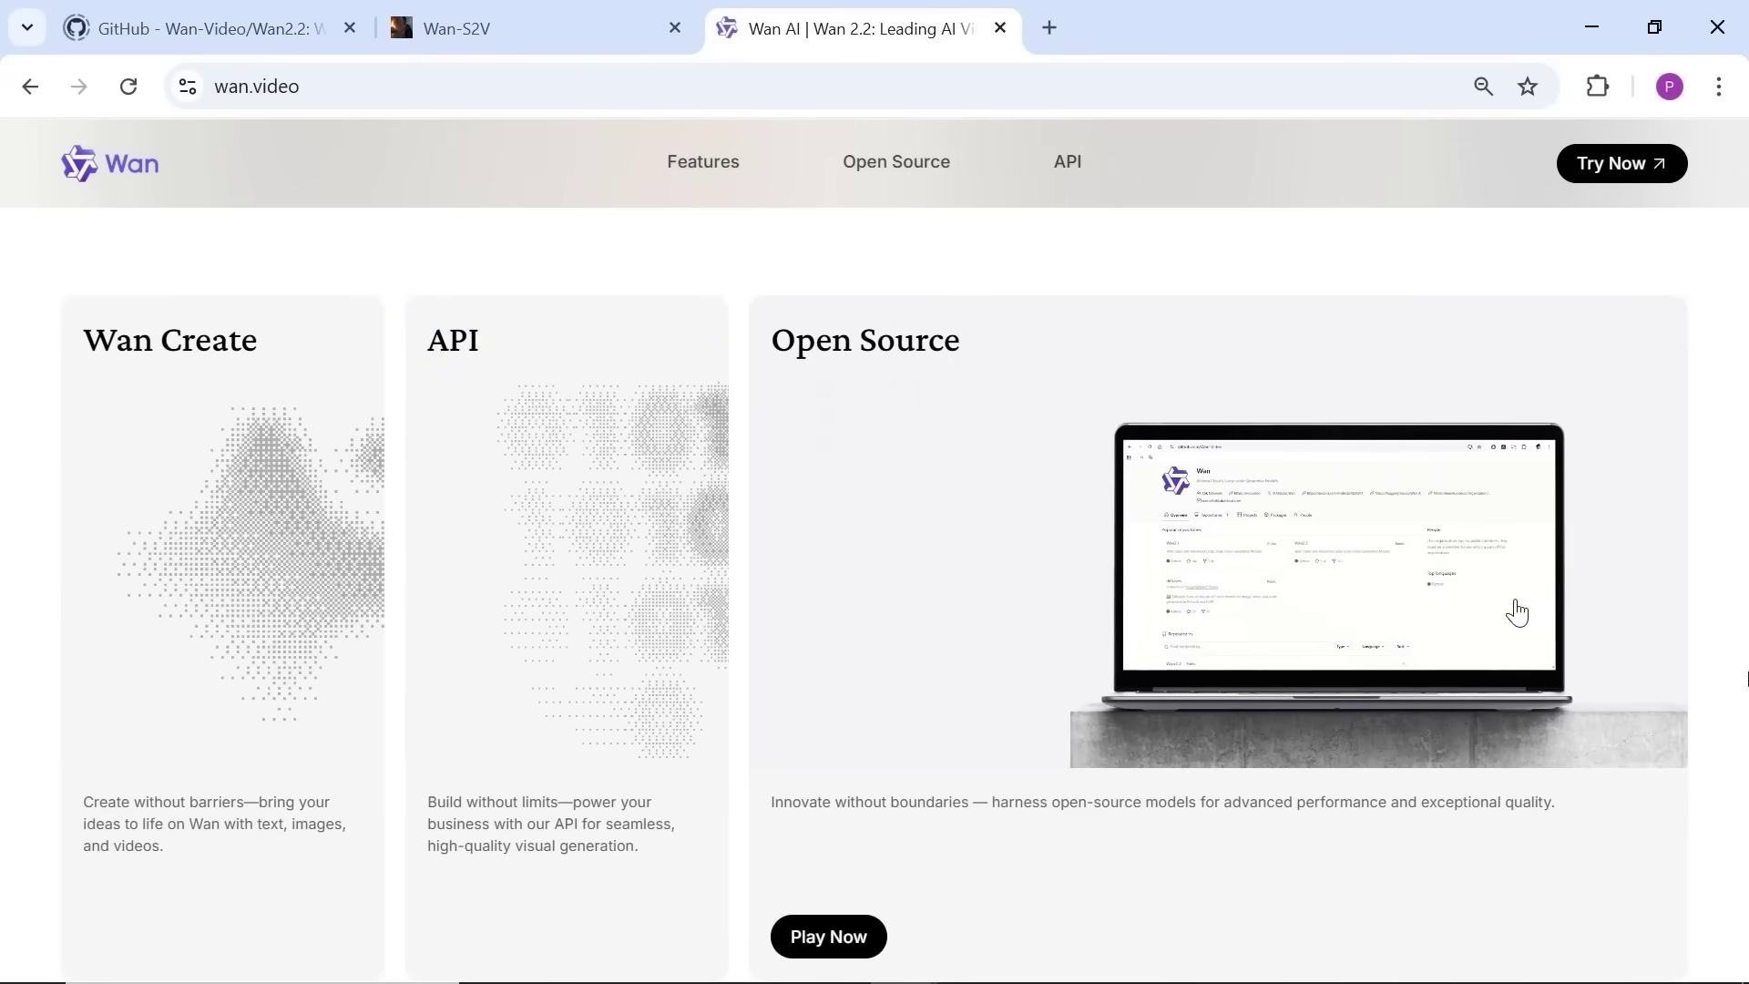
pyautogui.scroll(-5, 1680, 567)
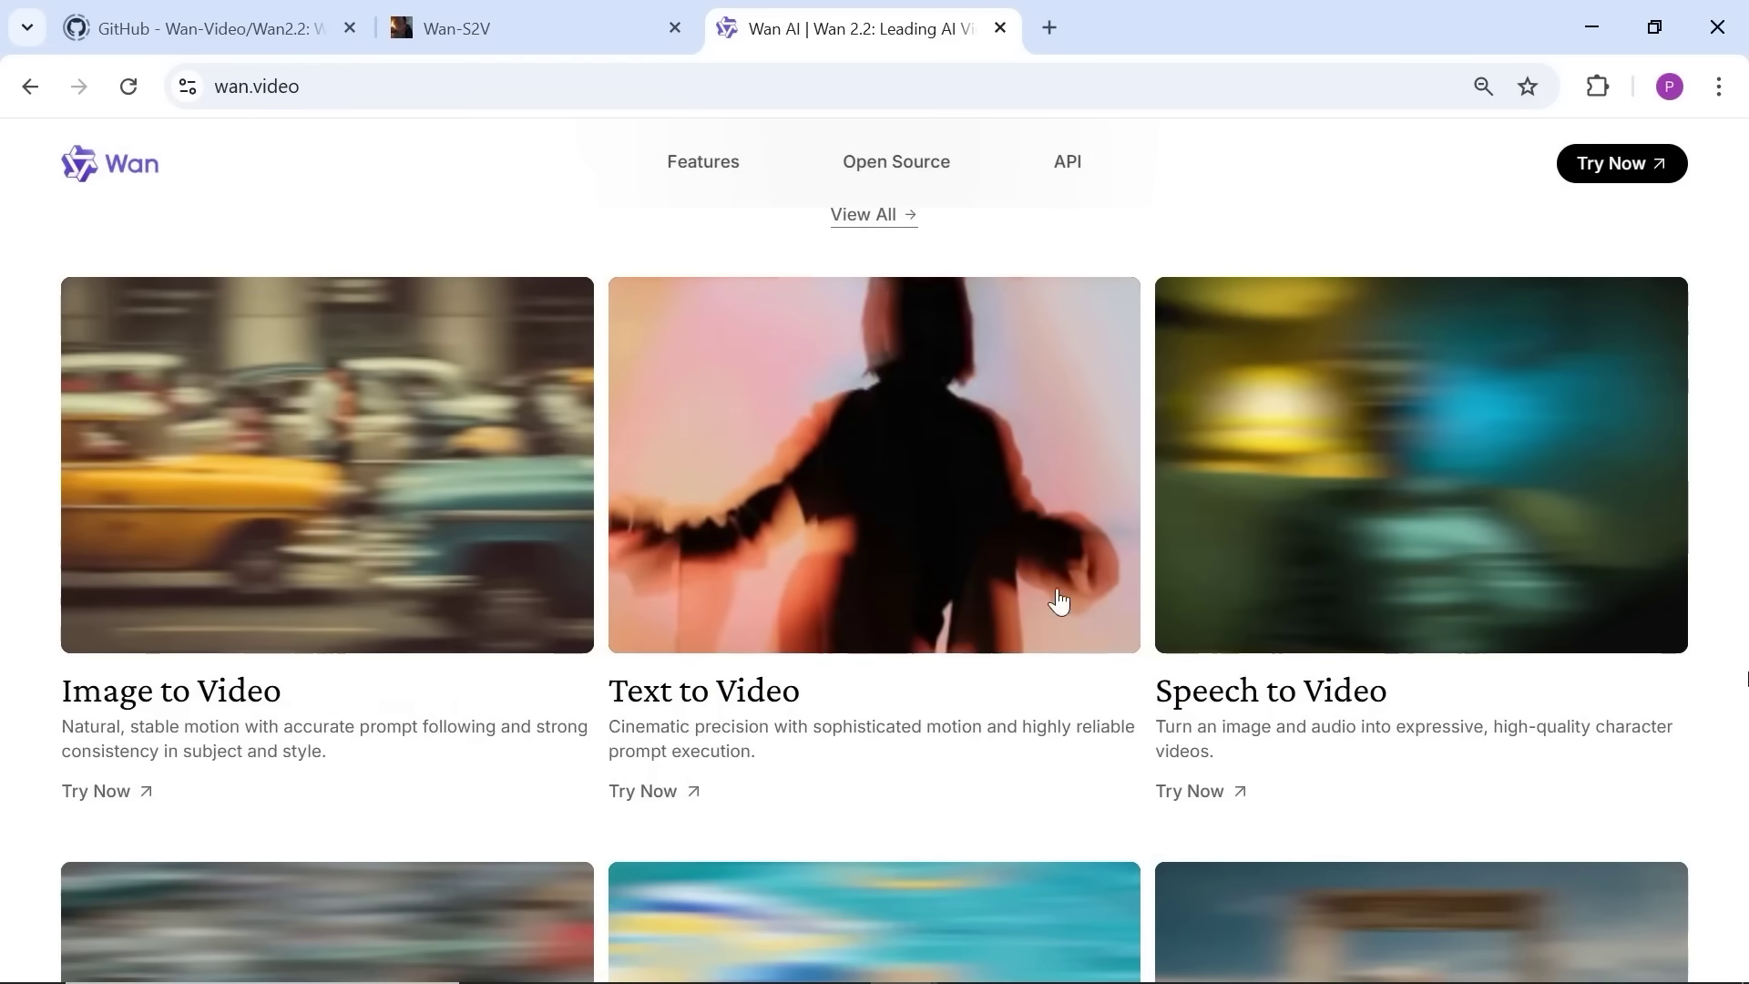
pyautogui.scroll(-3, 1344, 575)
pyautogui.scroll(-1, 367, 559)
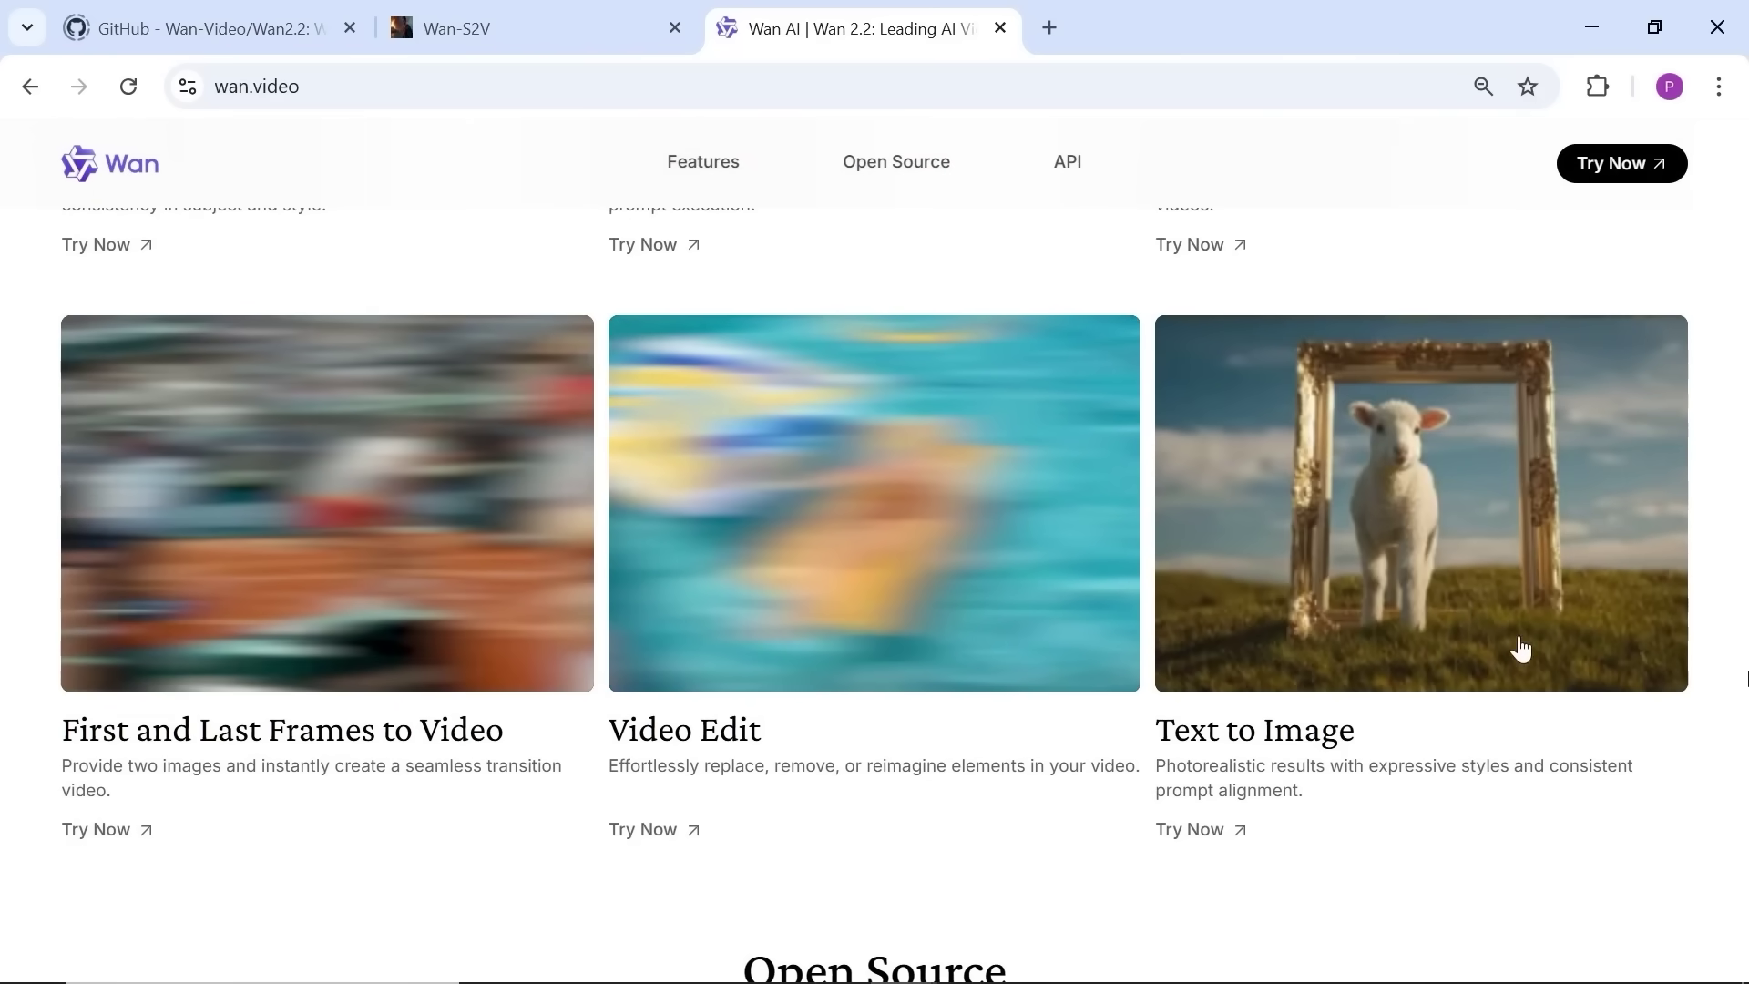
pyautogui.scroll(-3, 1525, 663)
pyautogui.scroll(-2, 956, 684)
# Dismiss the daily bonus prompt, sign in, and view the lion-dance-hat and office worker creations.
pyautogui.click(1640, 164)
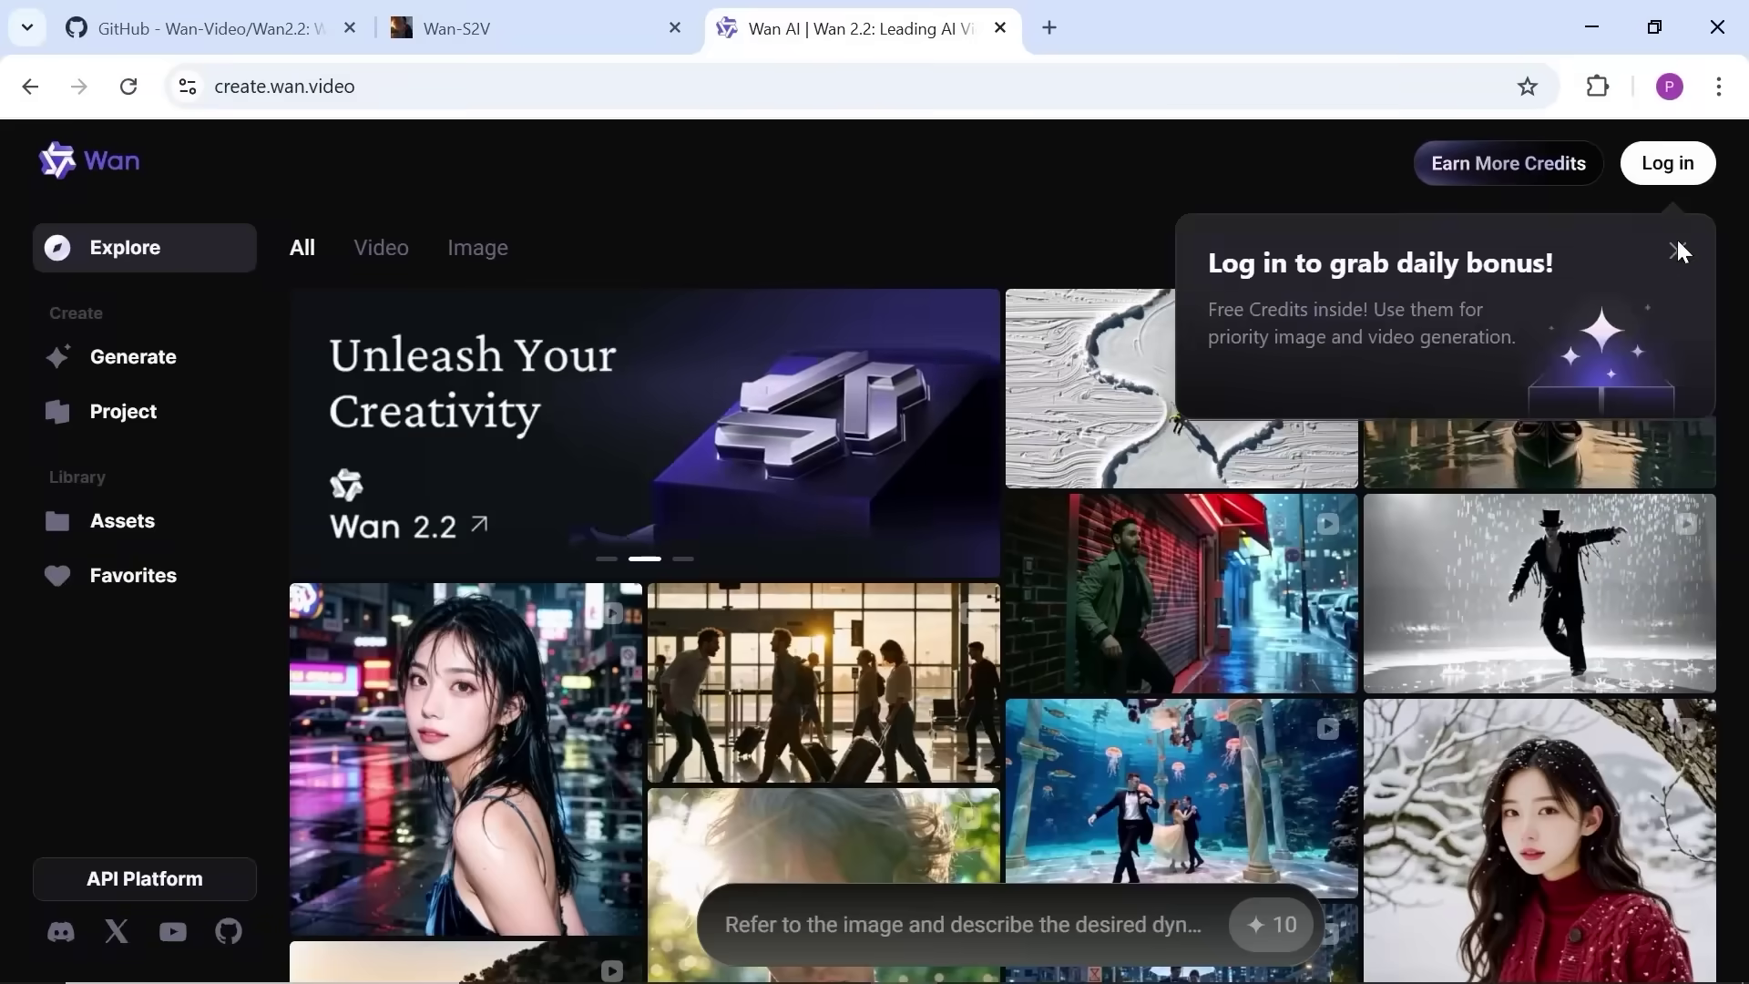
pyautogui.click(1333, 671)
pyautogui.scroll(-3, 1531, 469)
pyautogui.scroll(-2, 1532, 468)
pyautogui.scroll(-2, 1531, 469)
pyautogui.click(901, 482)
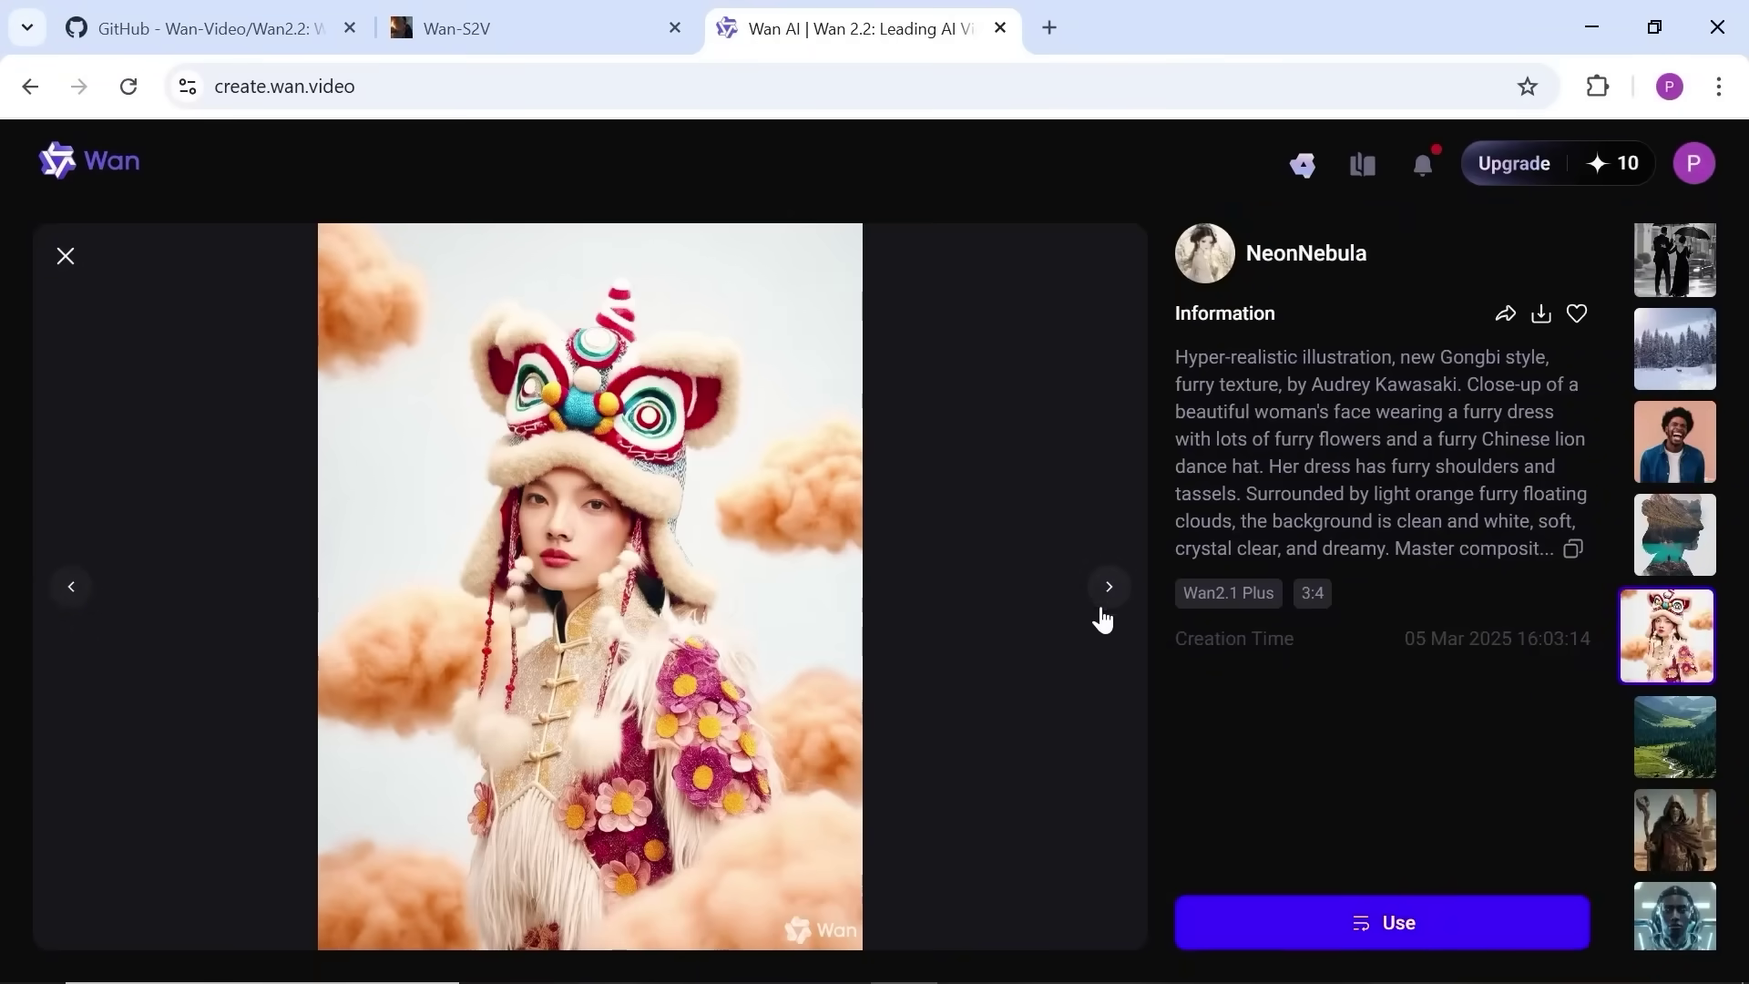
pyautogui.click(1106, 615)
pyautogui.click(1110, 602)
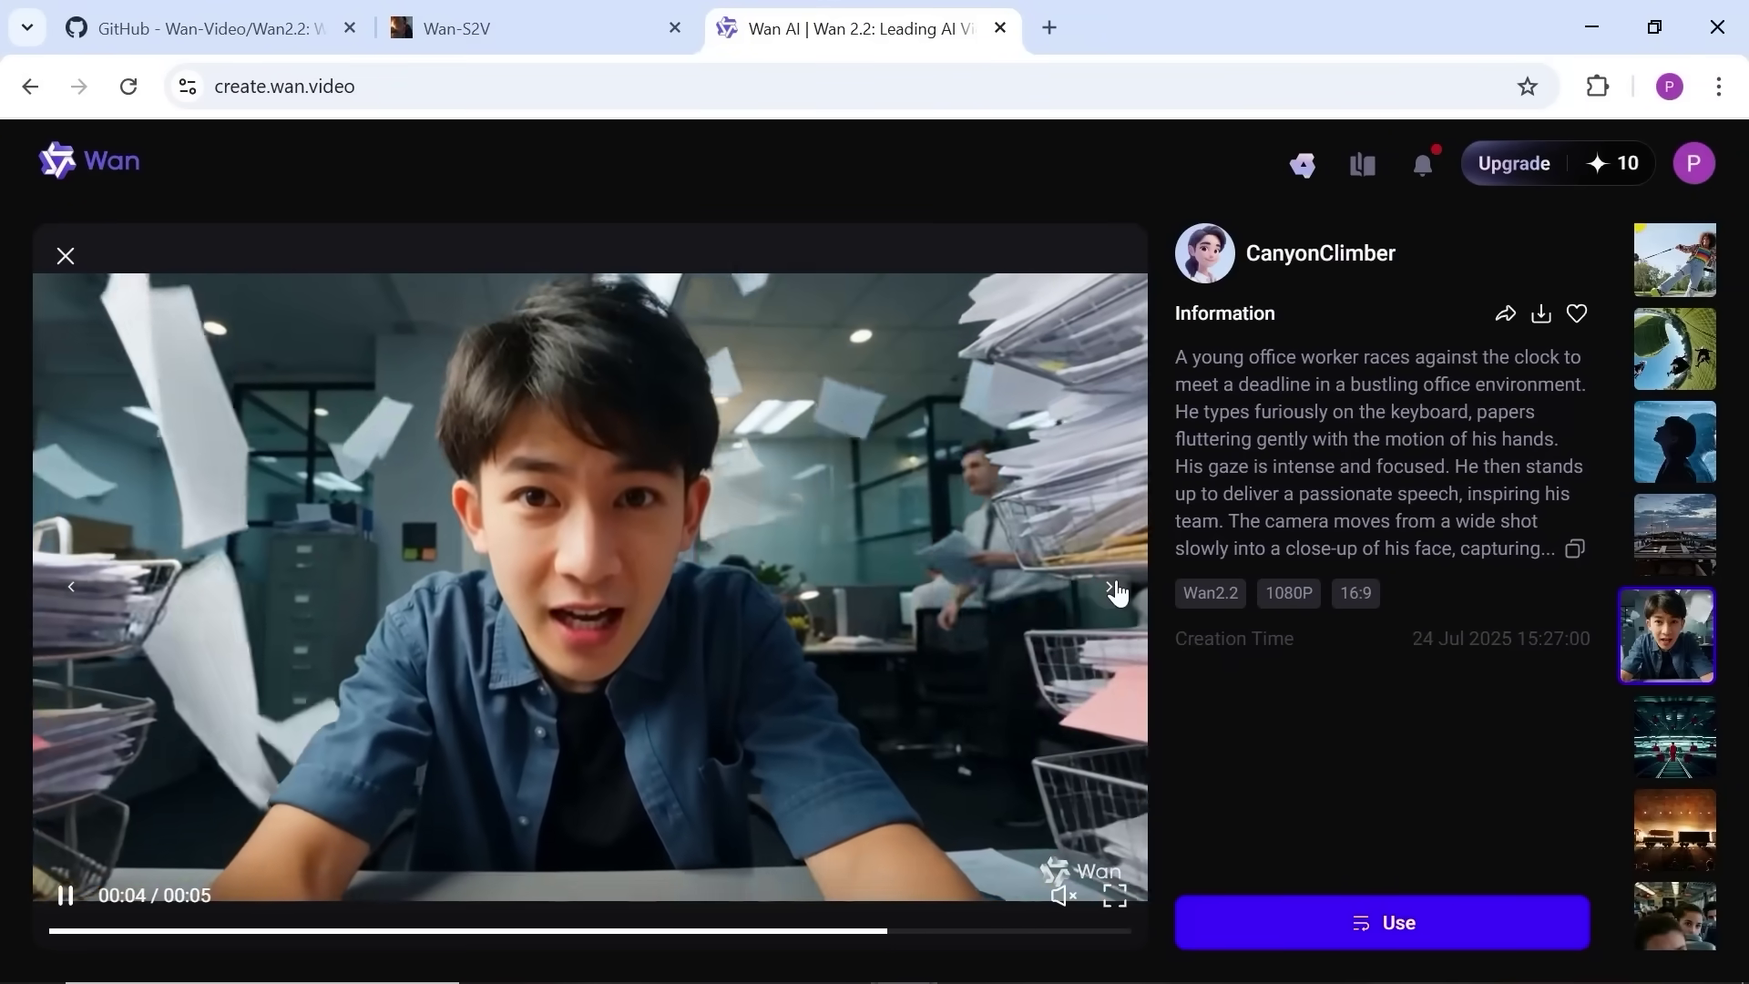
# View the escalator, train silhouette, train-car faces and foggy amusement park videos, then open the workspace.
pyautogui.click(1116, 592)
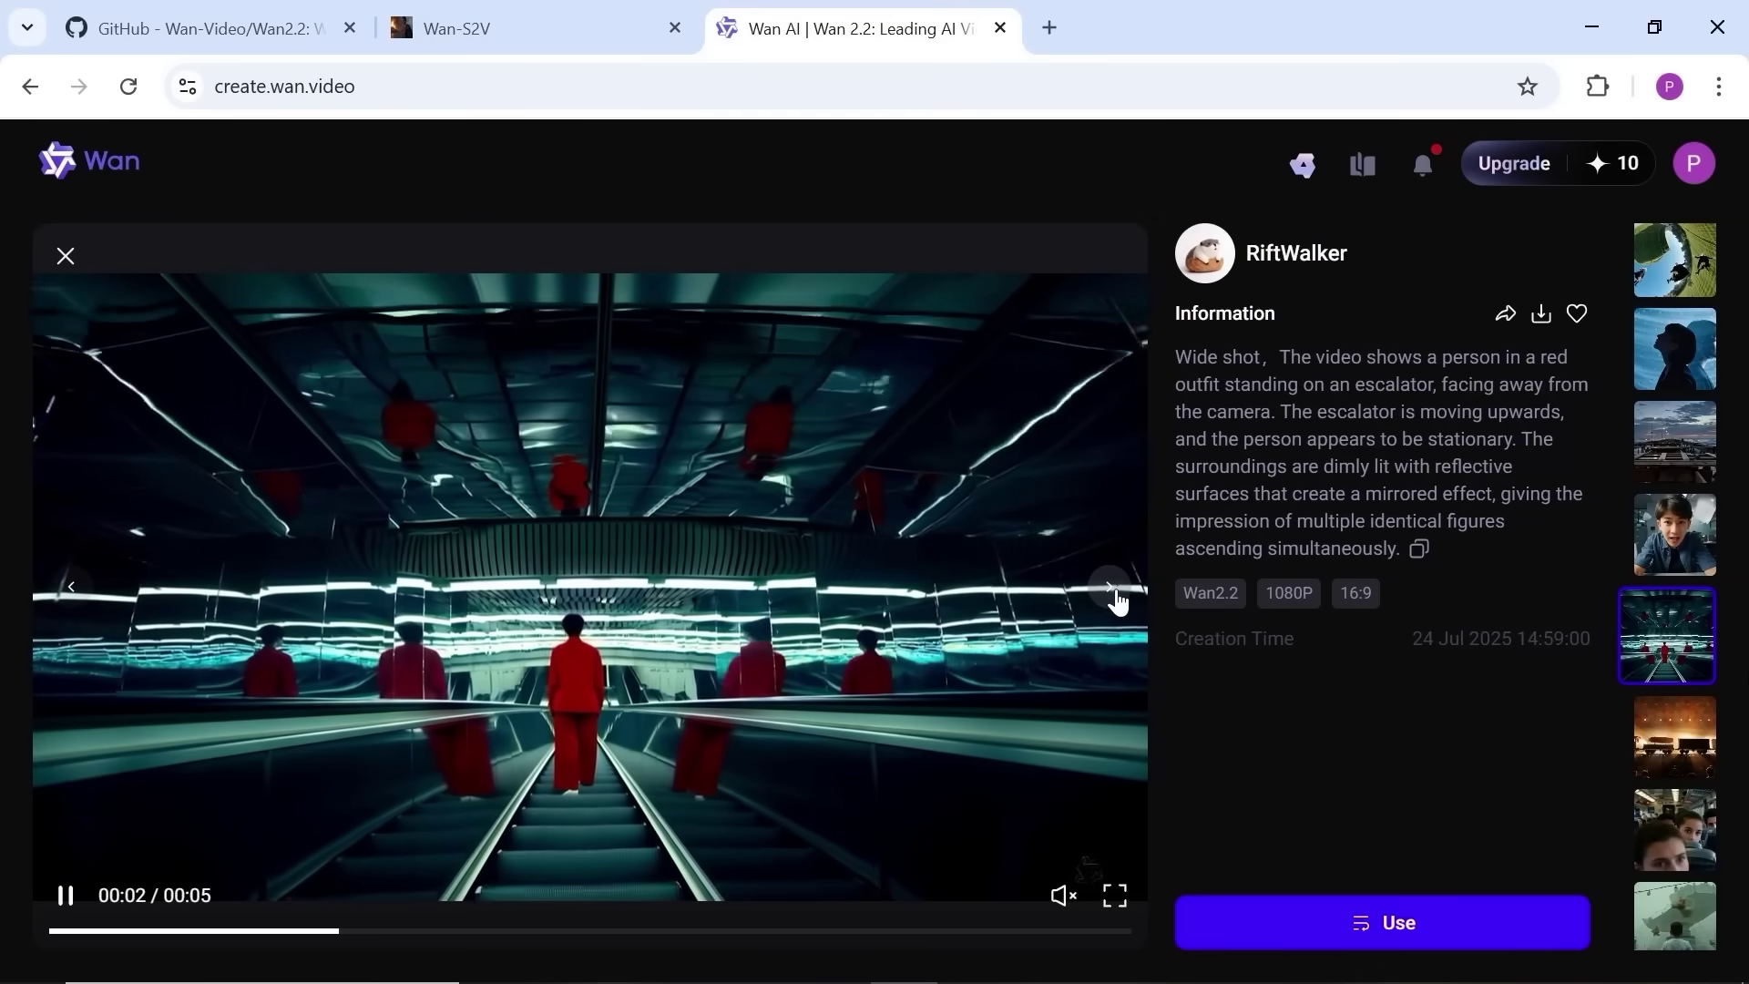
pyautogui.click(1111, 591)
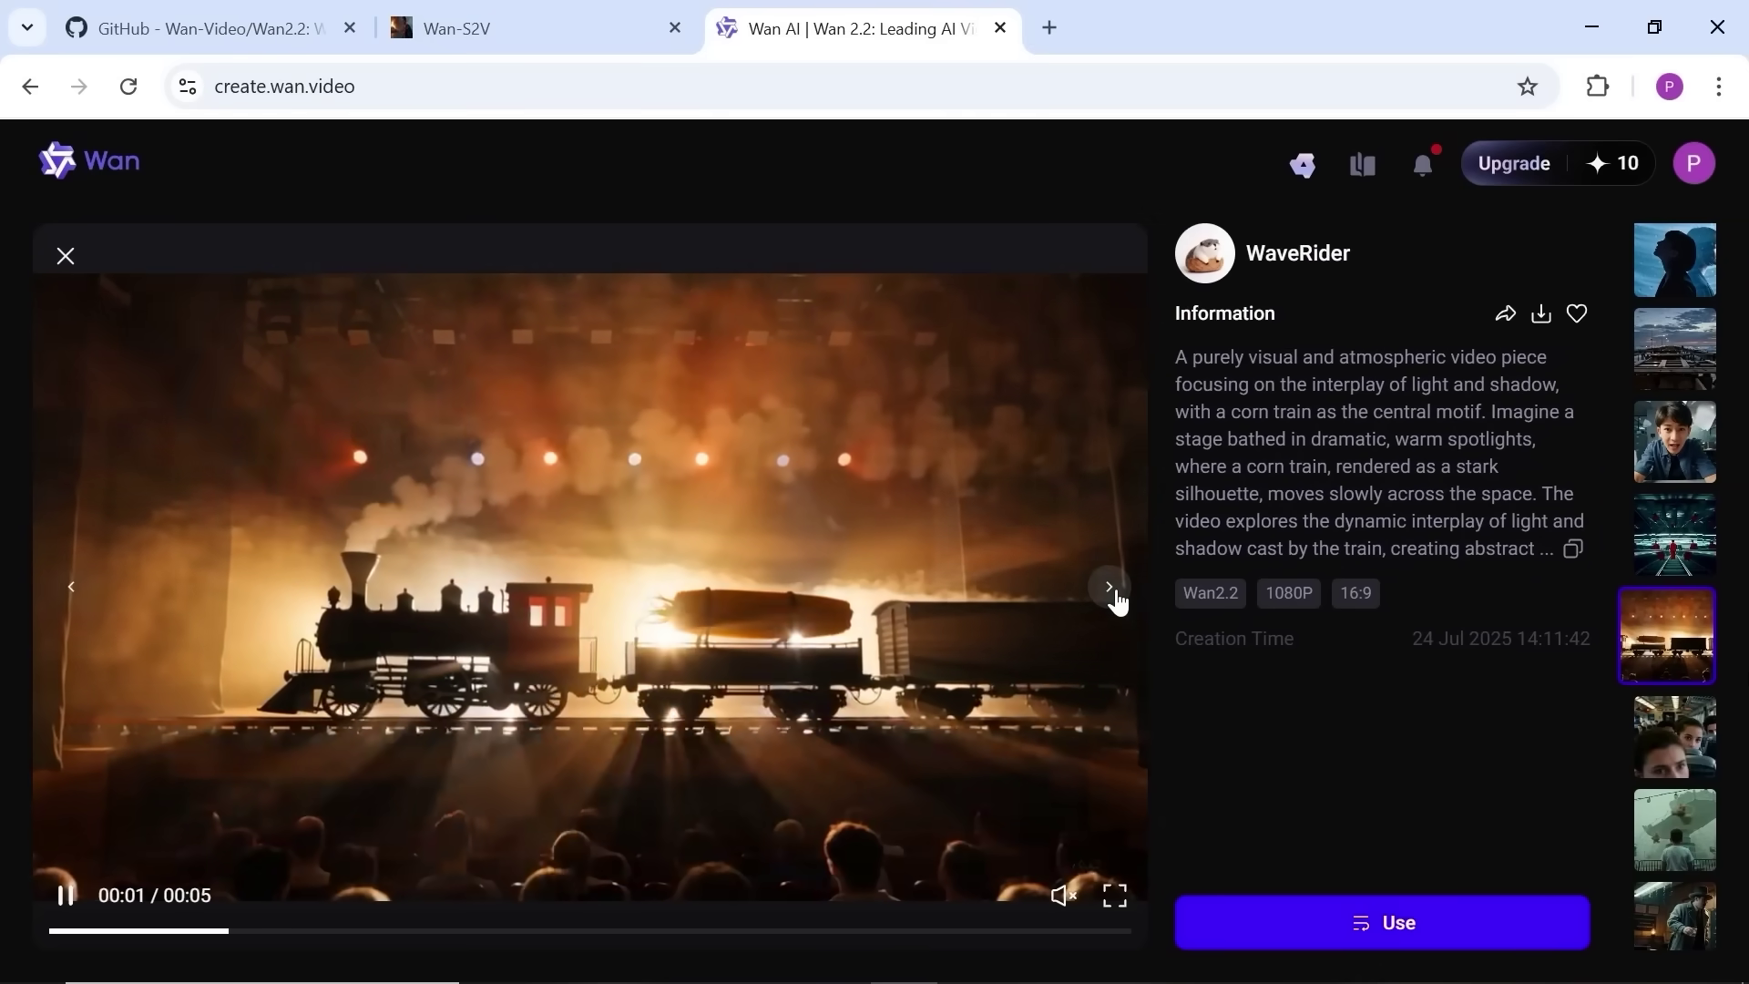
pyautogui.click(1115, 598)
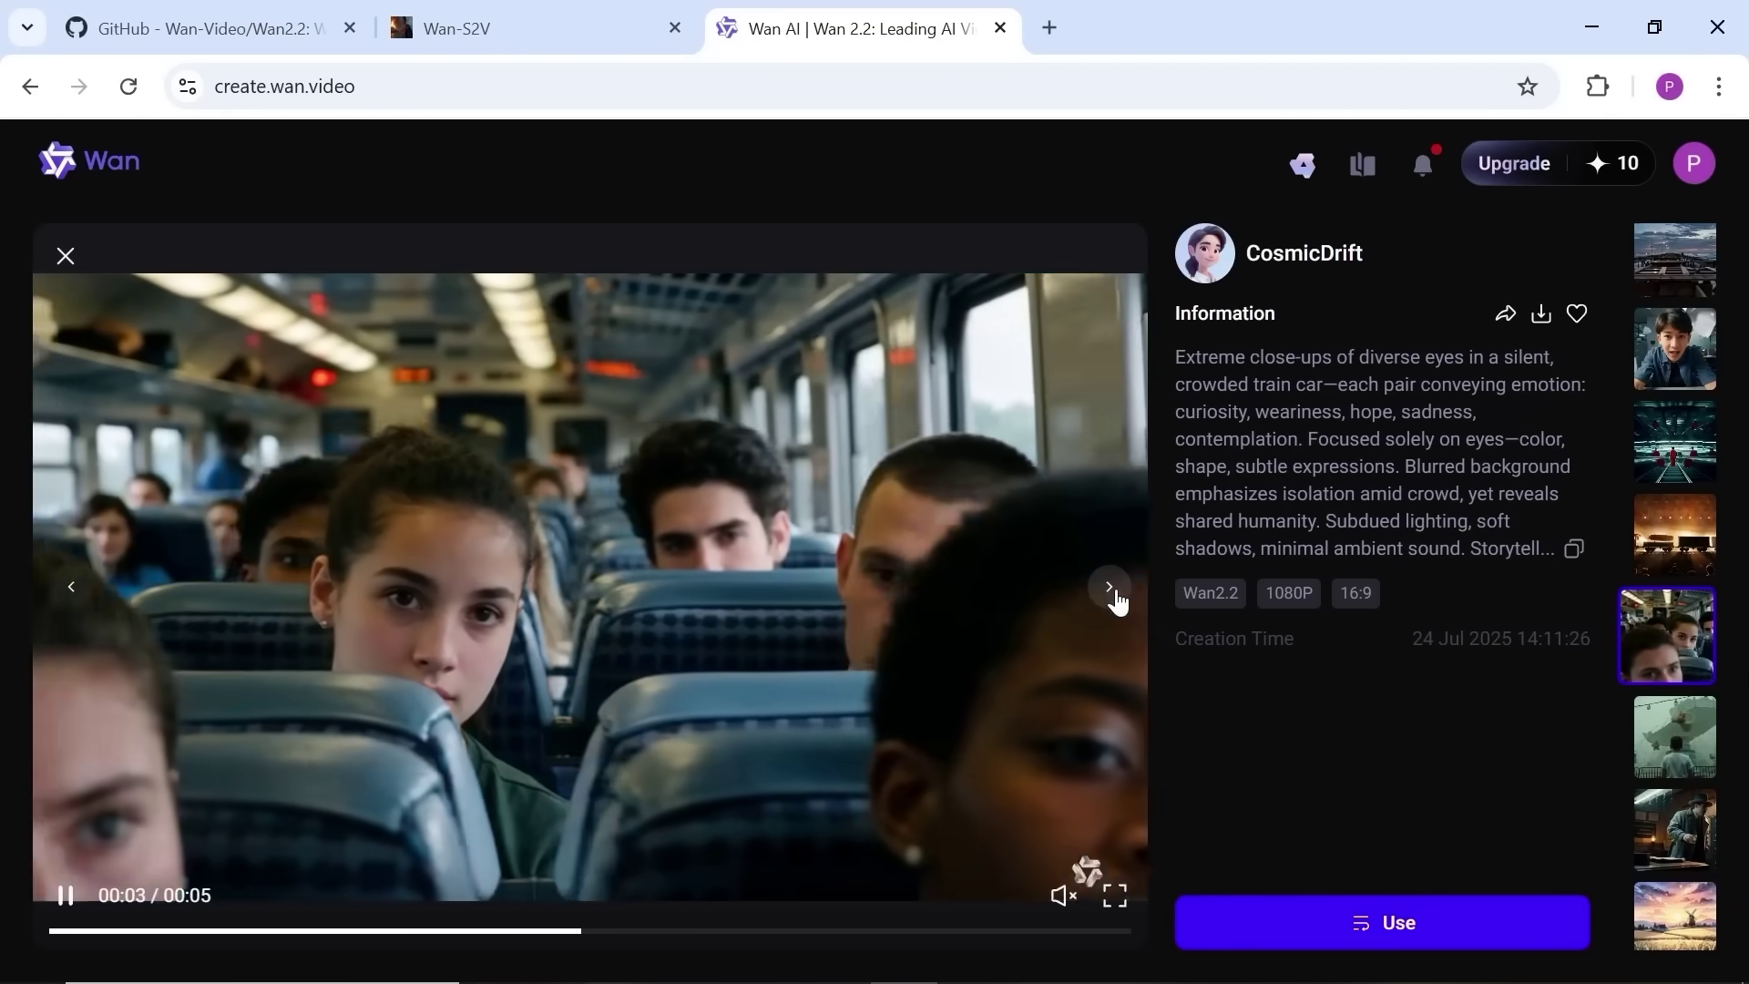
pyautogui.click(1110, 588)
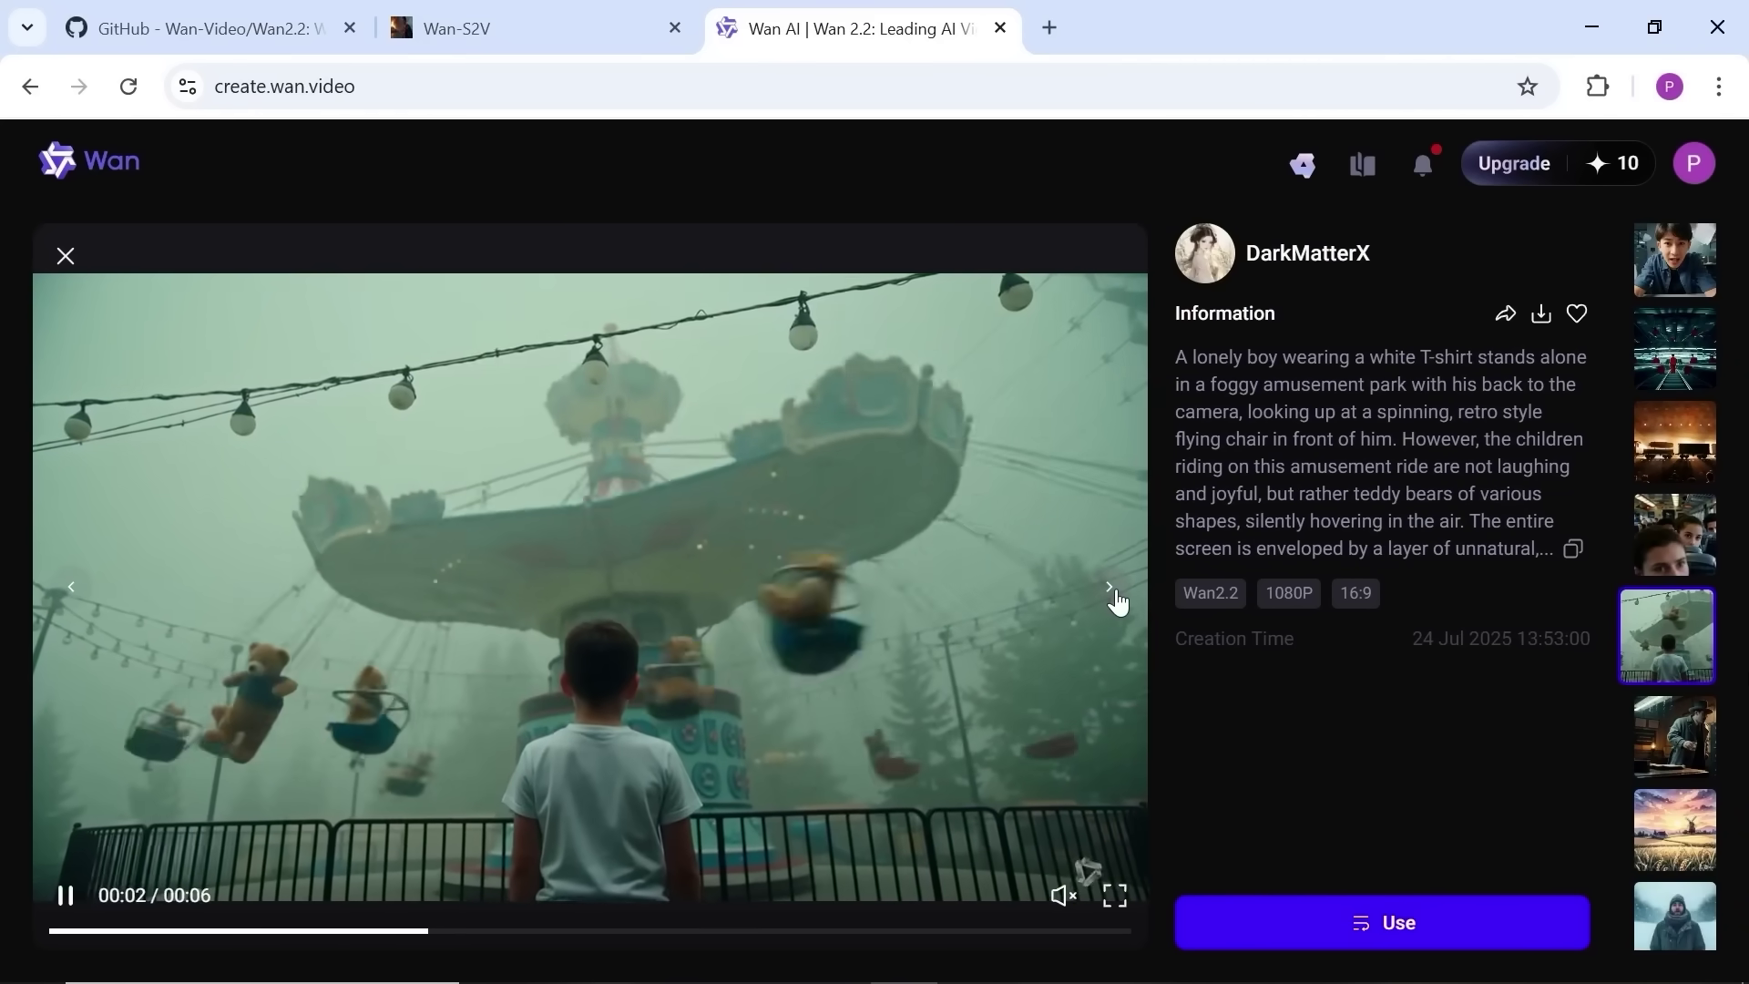
pyautogui.press('Escape')
pyautogui.click(121, 373)
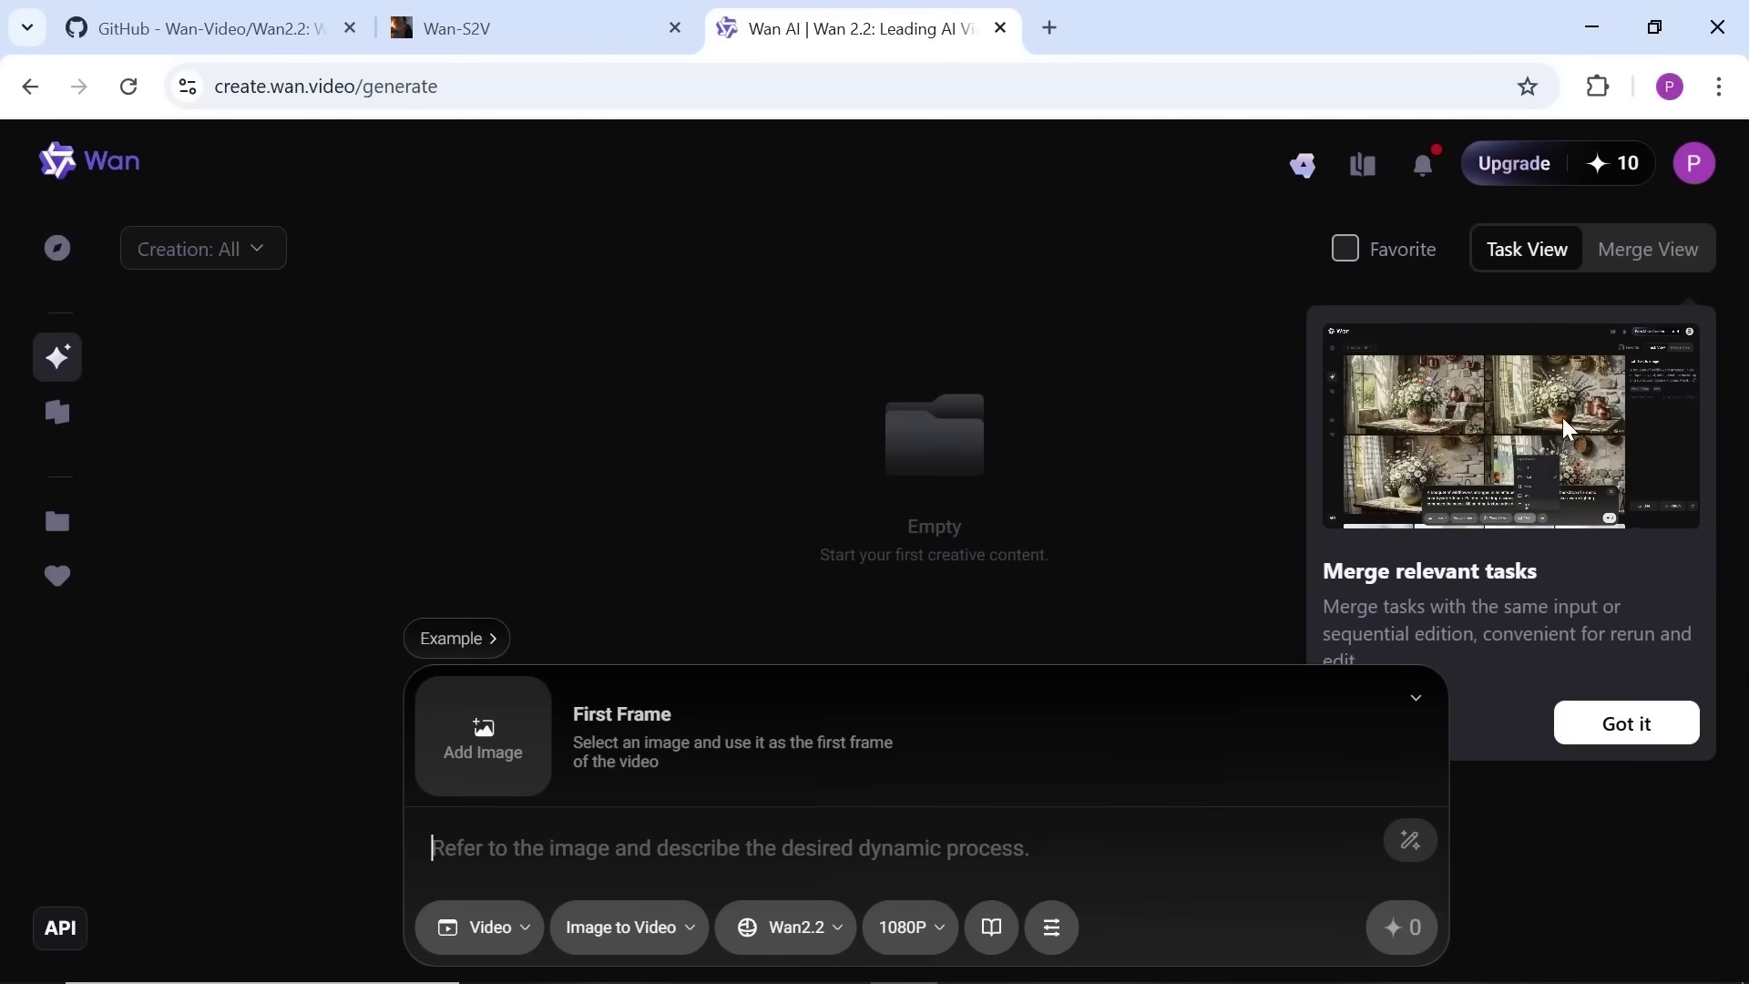
# Dismiss the merge-tasks tip, keep Video as the media type, and check generation settings.
pyautogui.click(1574, 727)
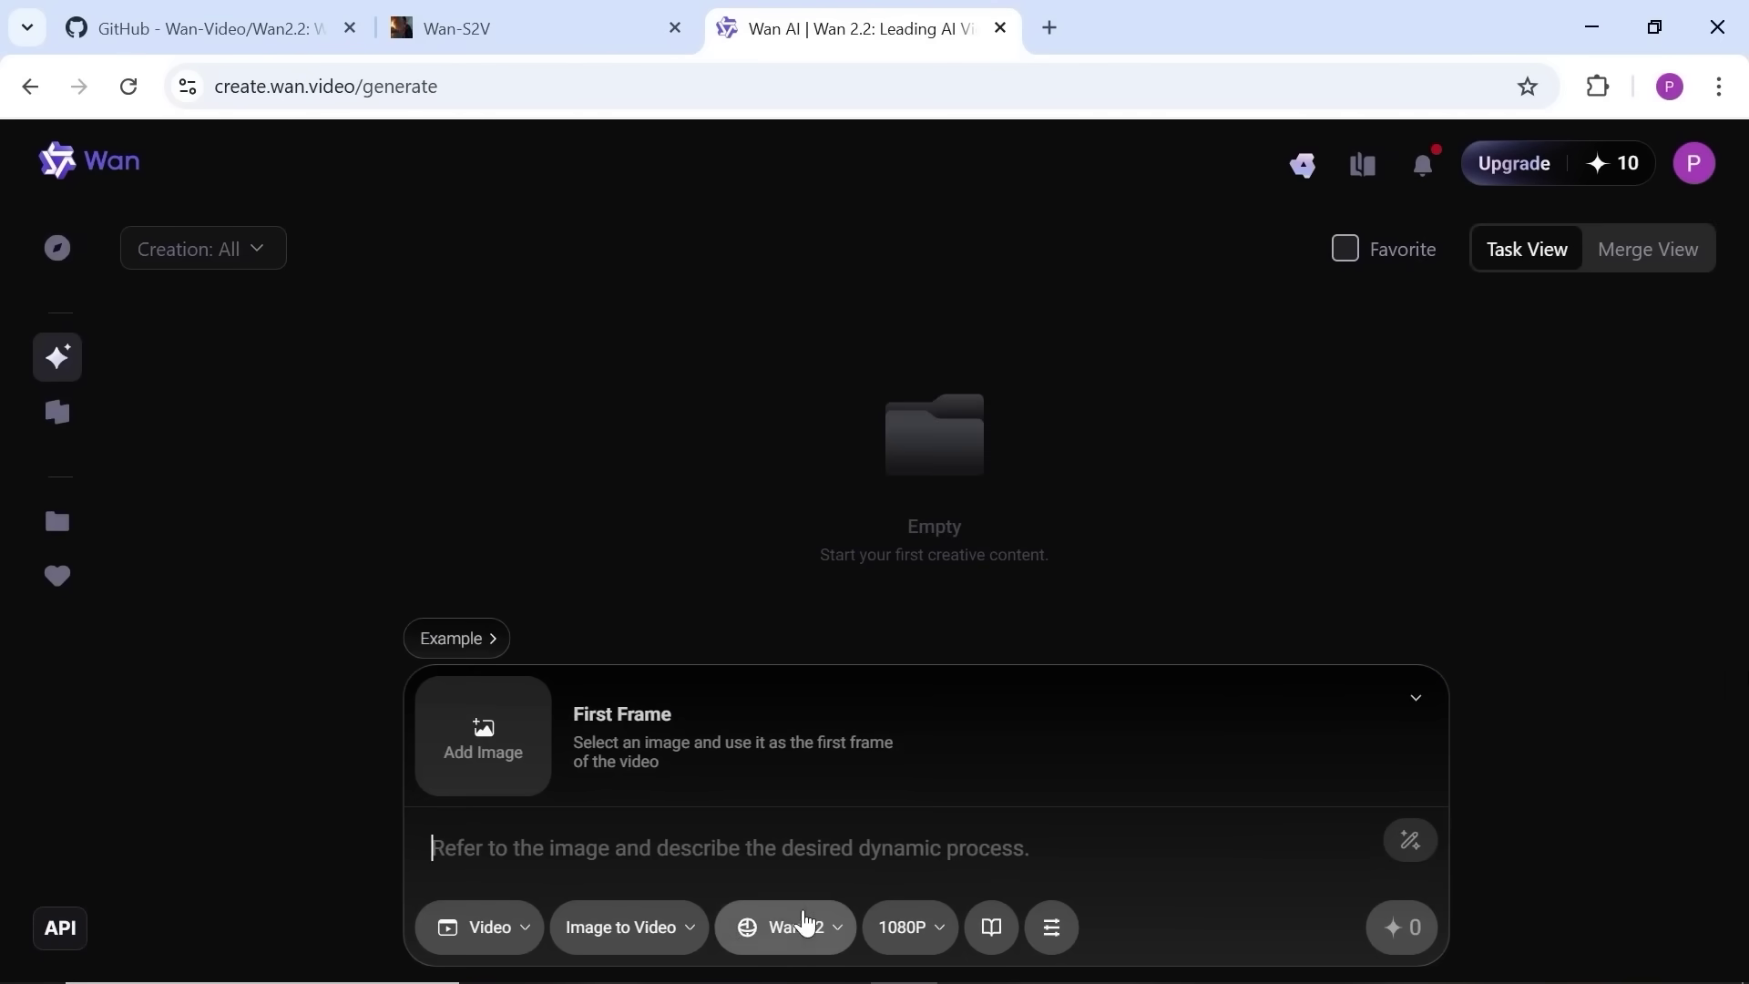
pyautogui.click(493, 942)
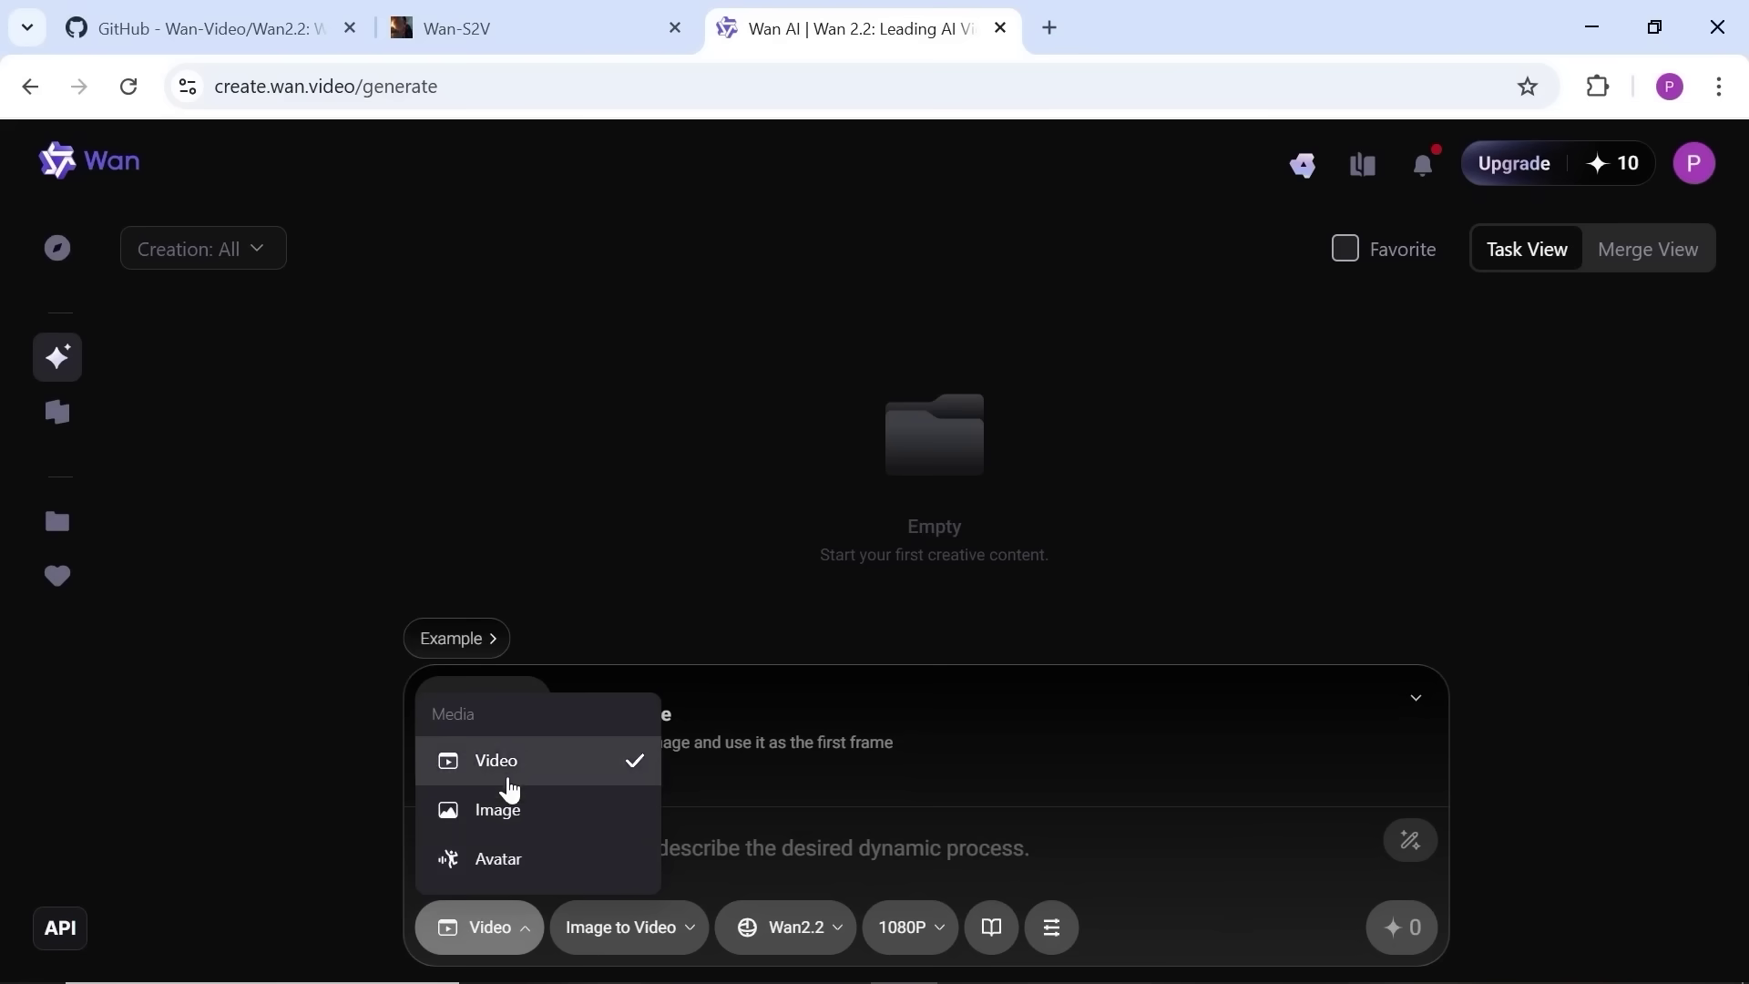
pyautogui.click(506, 788)
pyautogui.click(1051, 929)
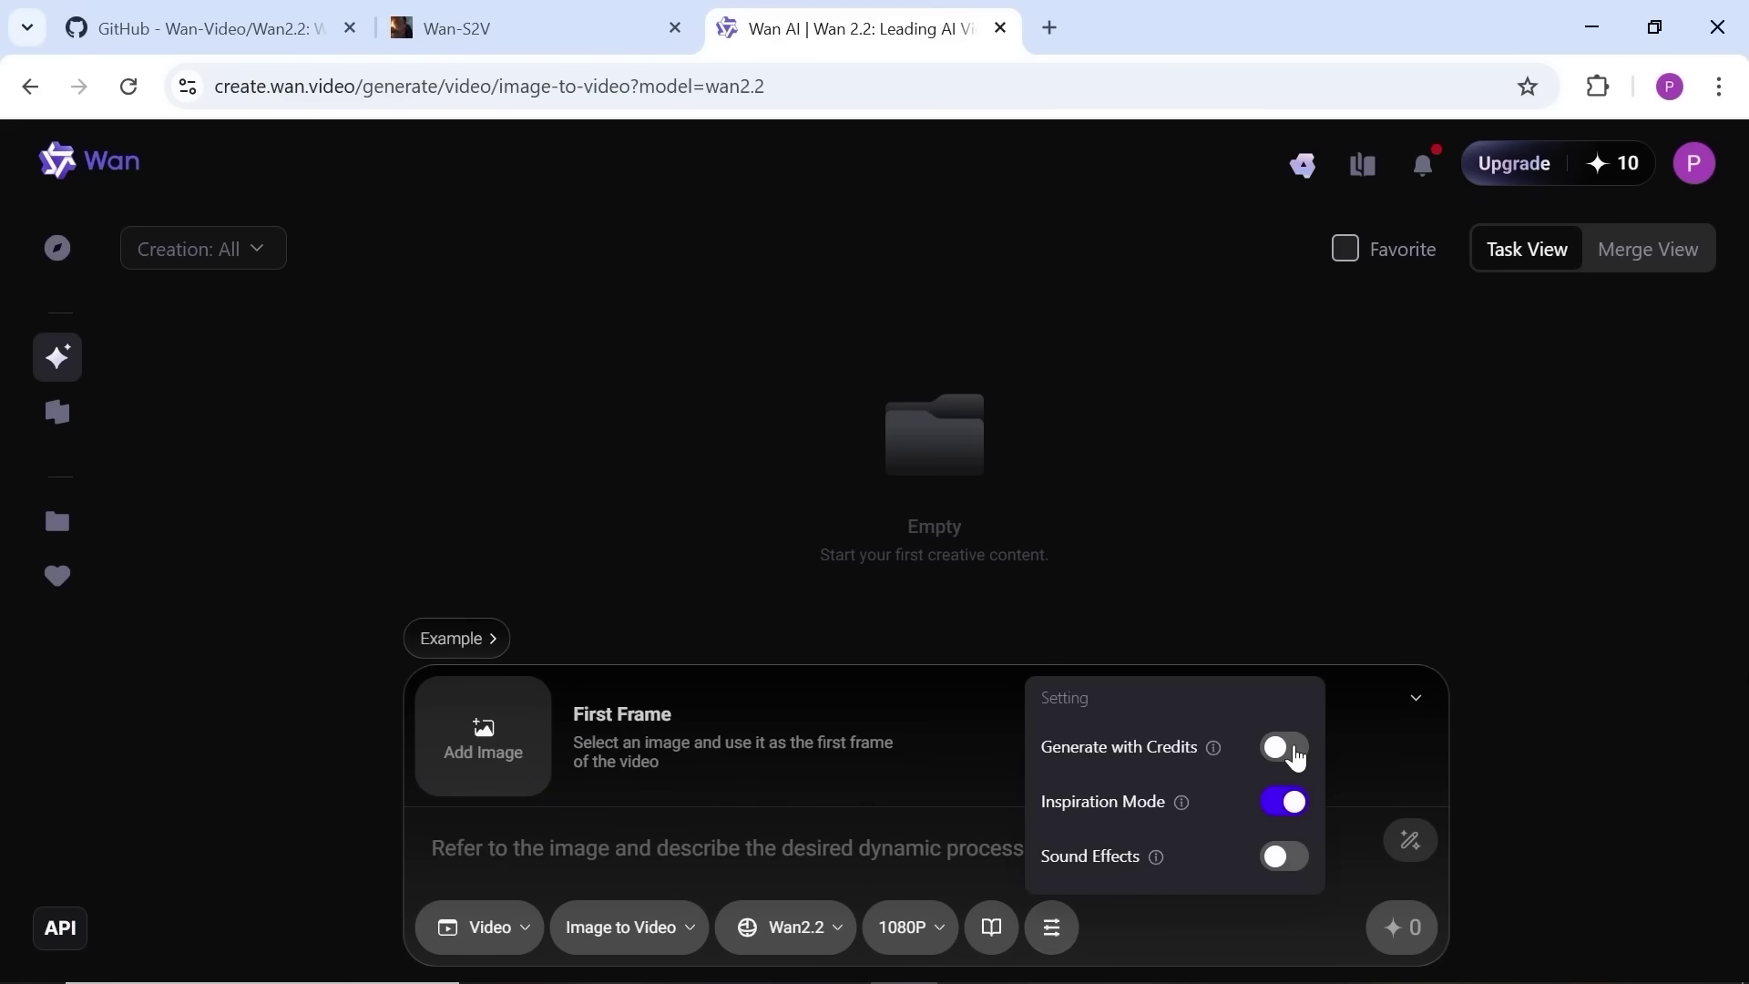
pyautogui.click(484, 926)
pyautogui.click(519, 780)
# Try the Effects and First and Last Frame video functions.
pyautogui.click(587, 932)
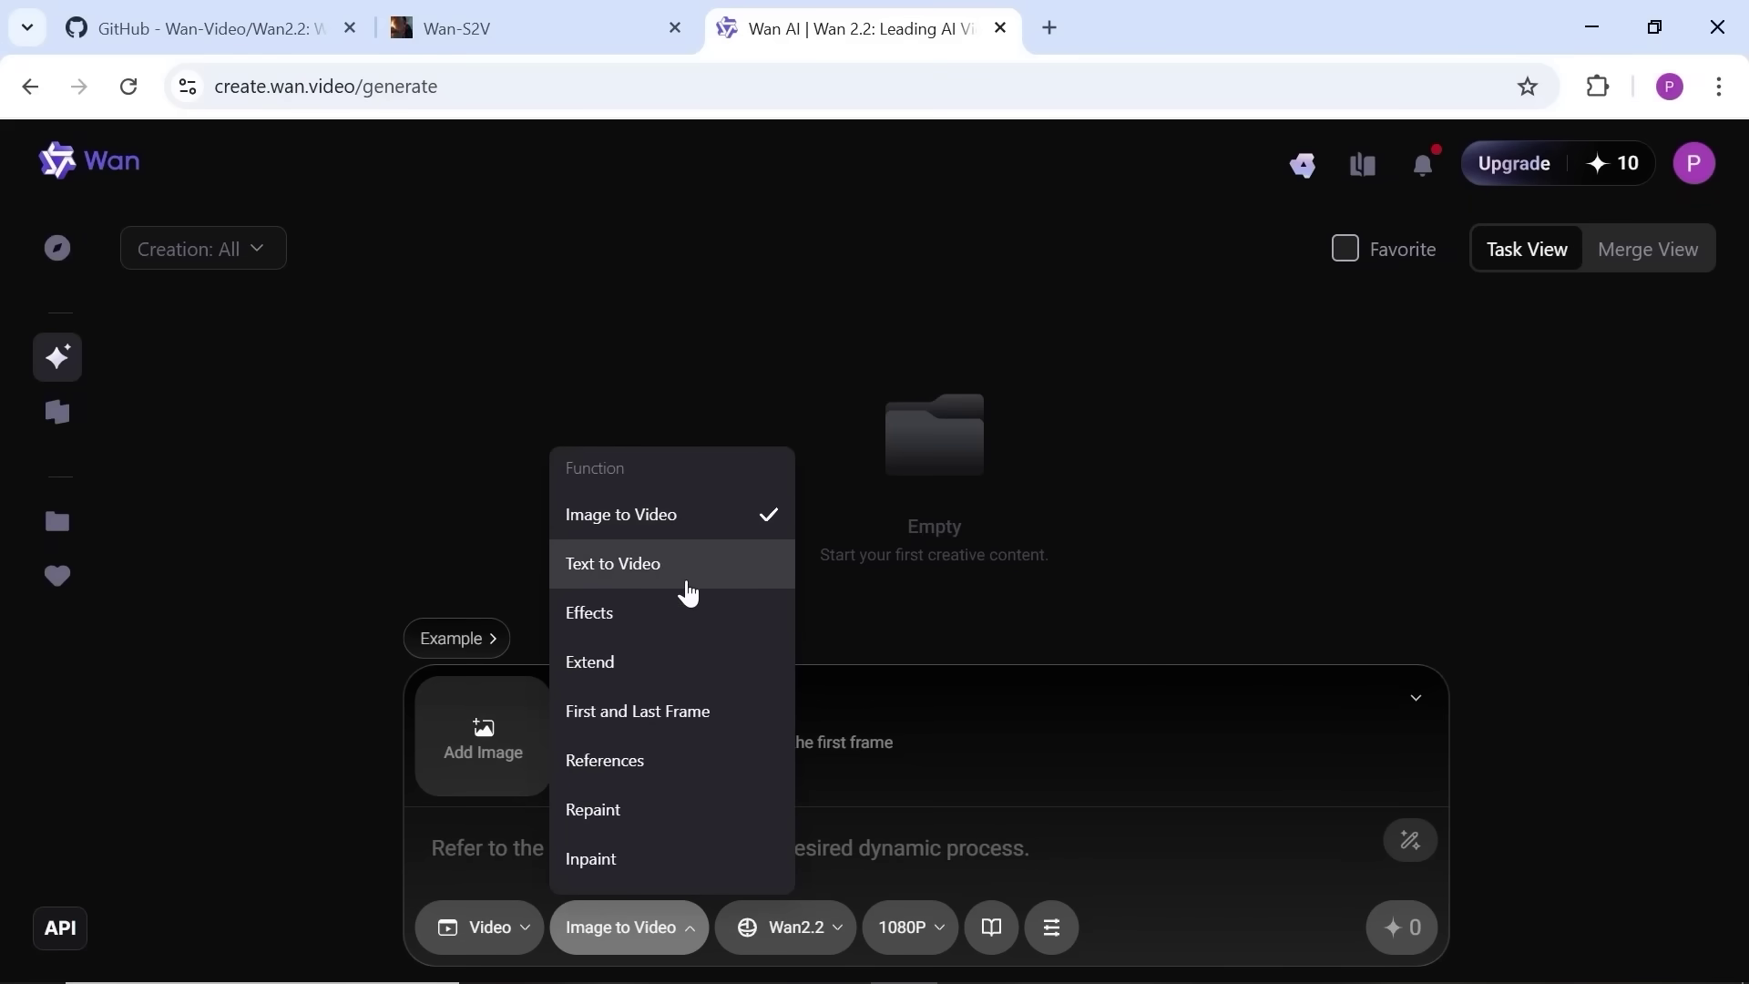
pyautogui.click(639, 621)
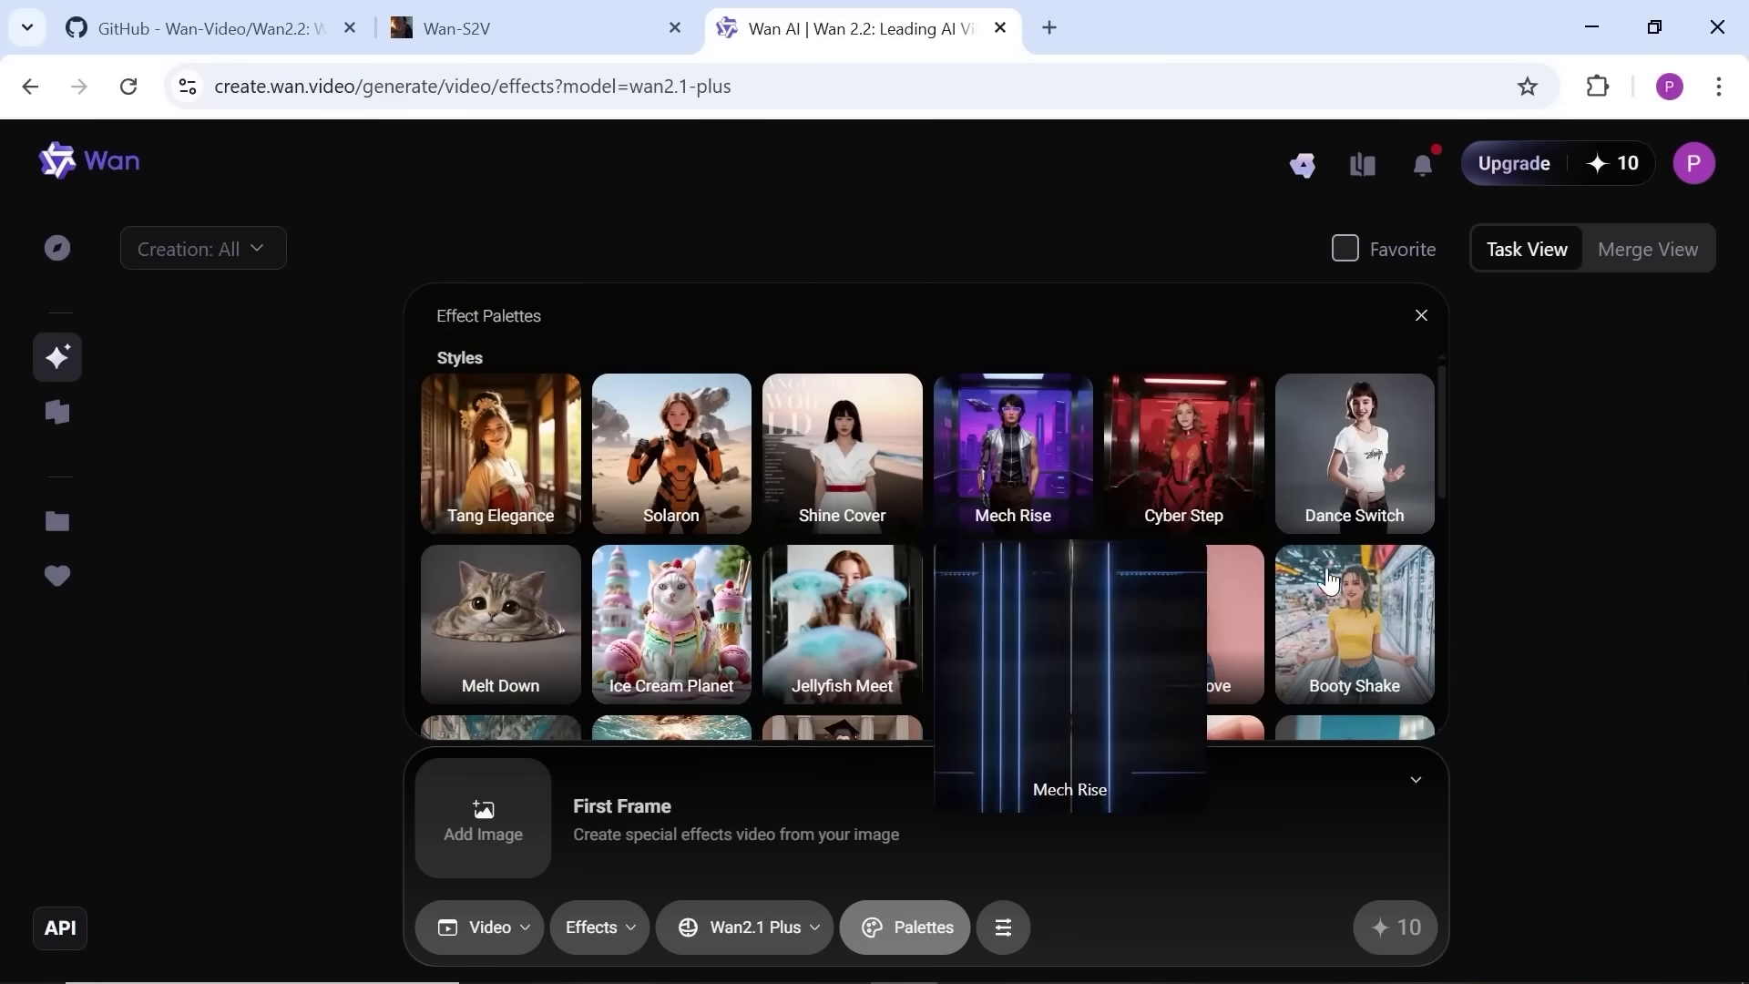
pyautogui.scroll(-5, 1054, 477)
pyautogui.click(624, 924)
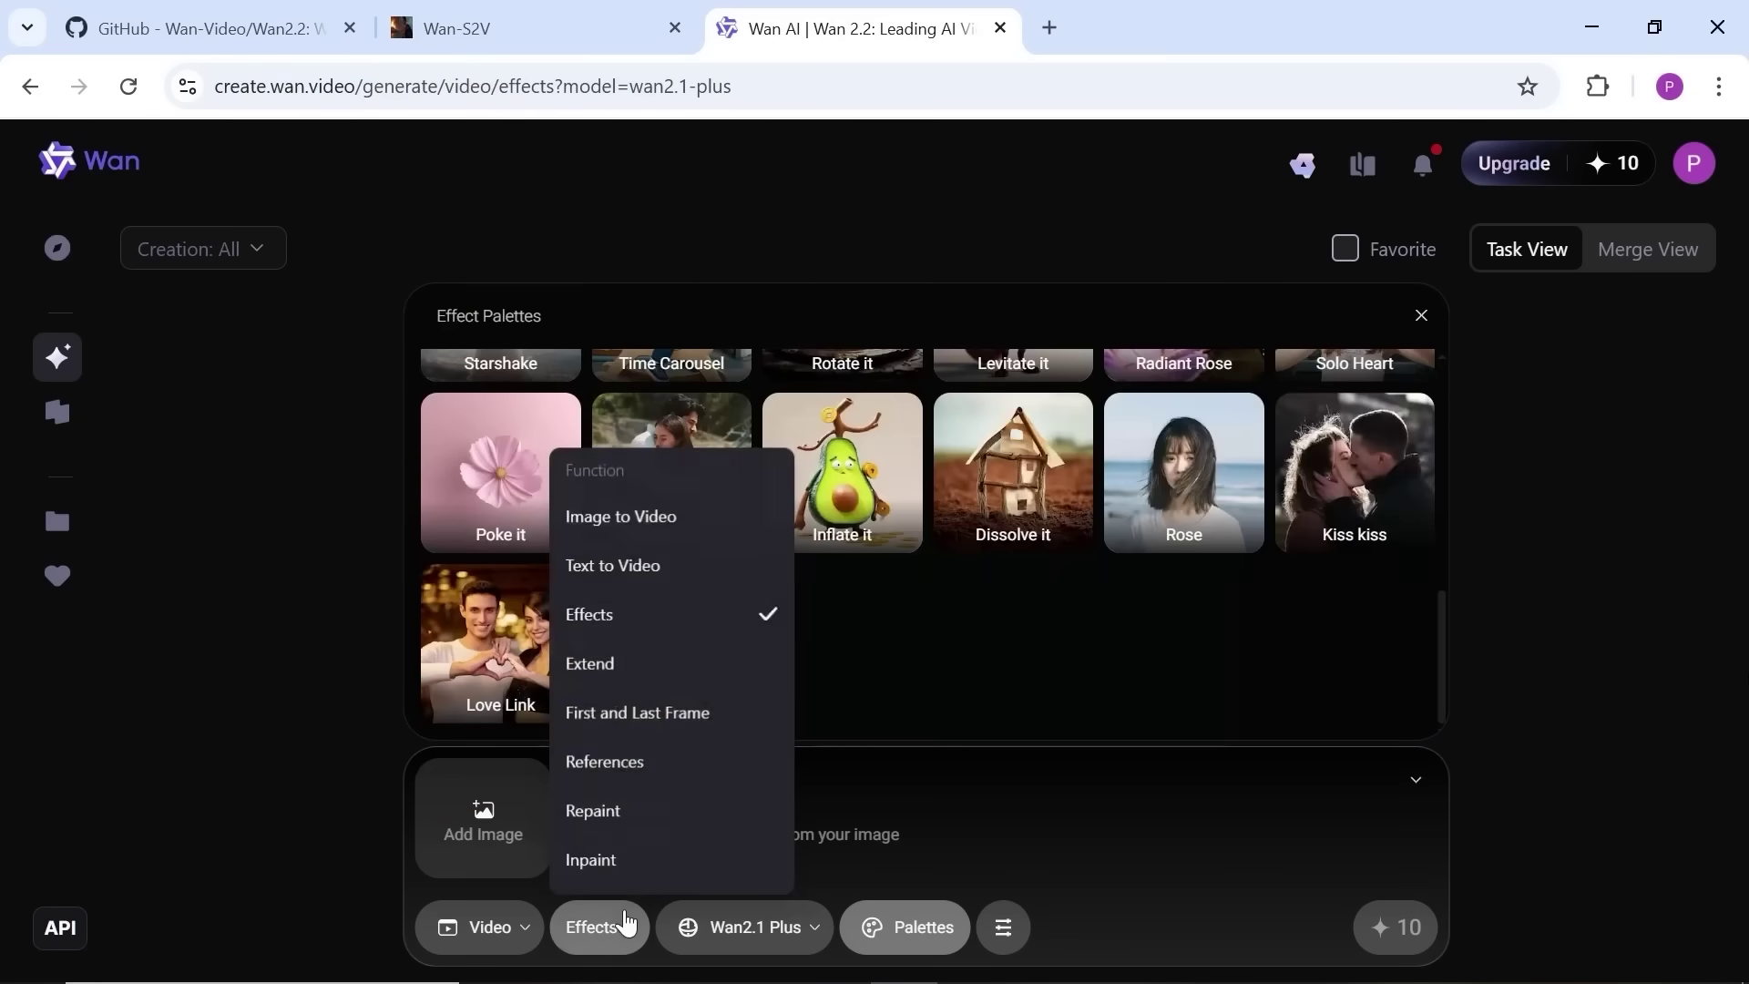
pyautogui.click(648, 722)
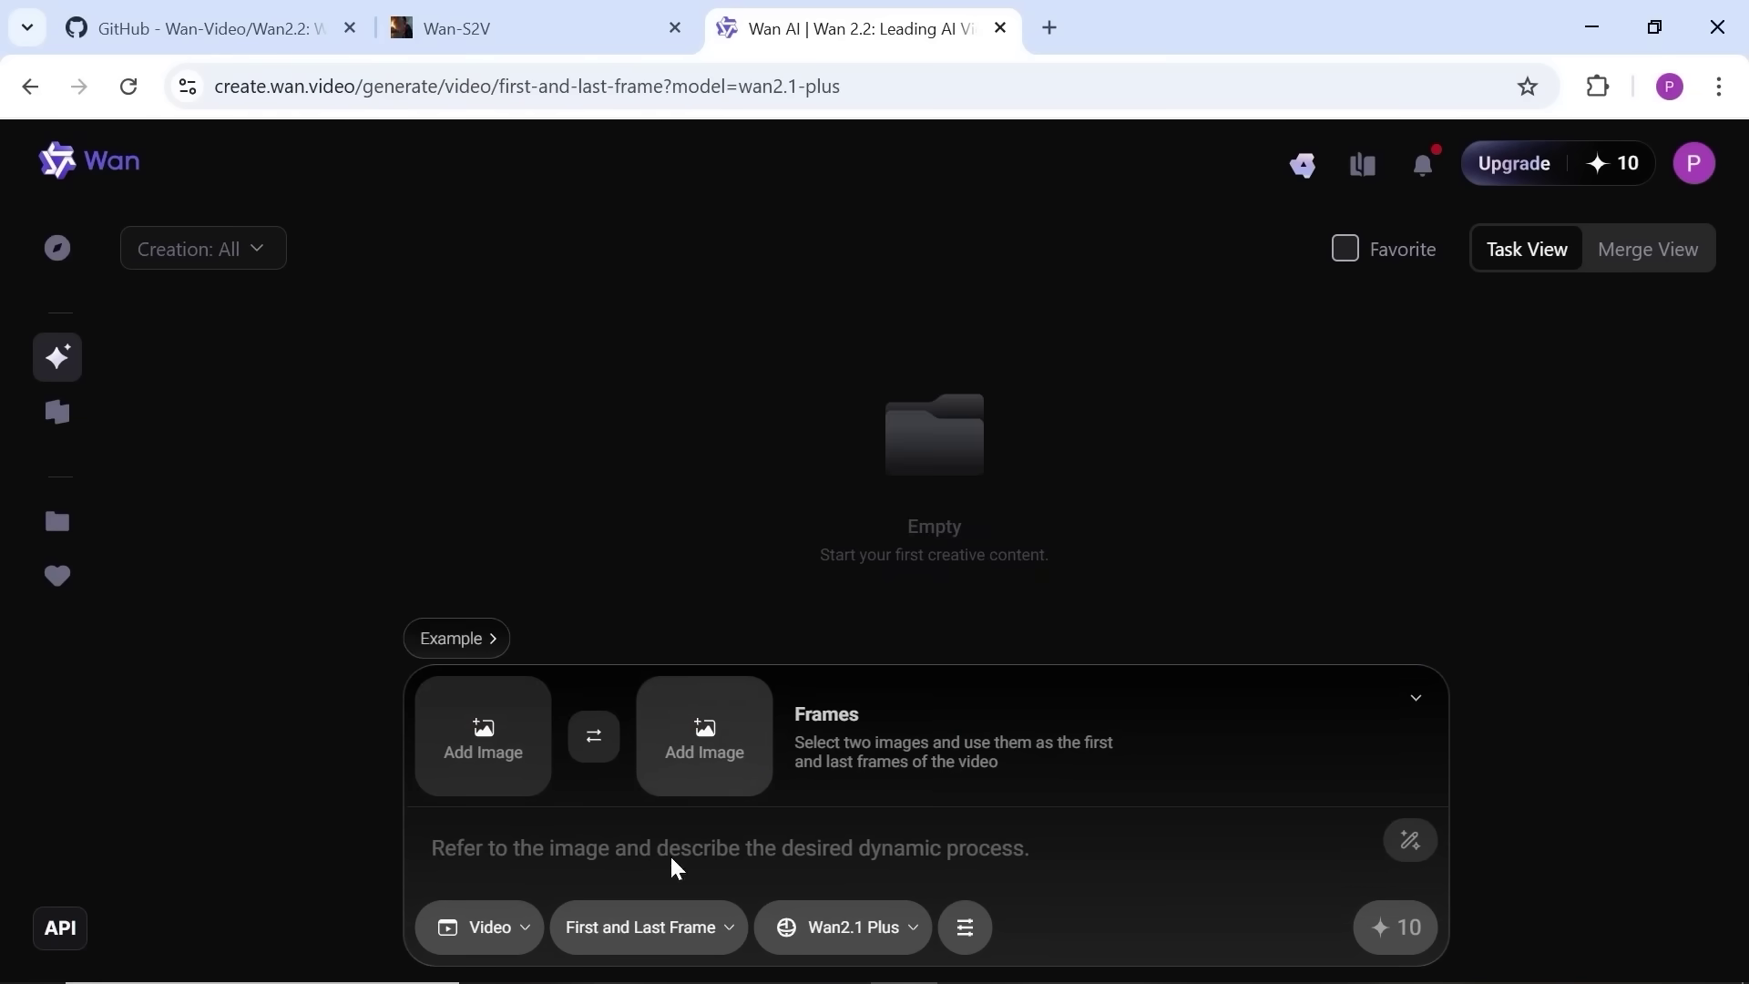
pyautogui.click(671, 929)
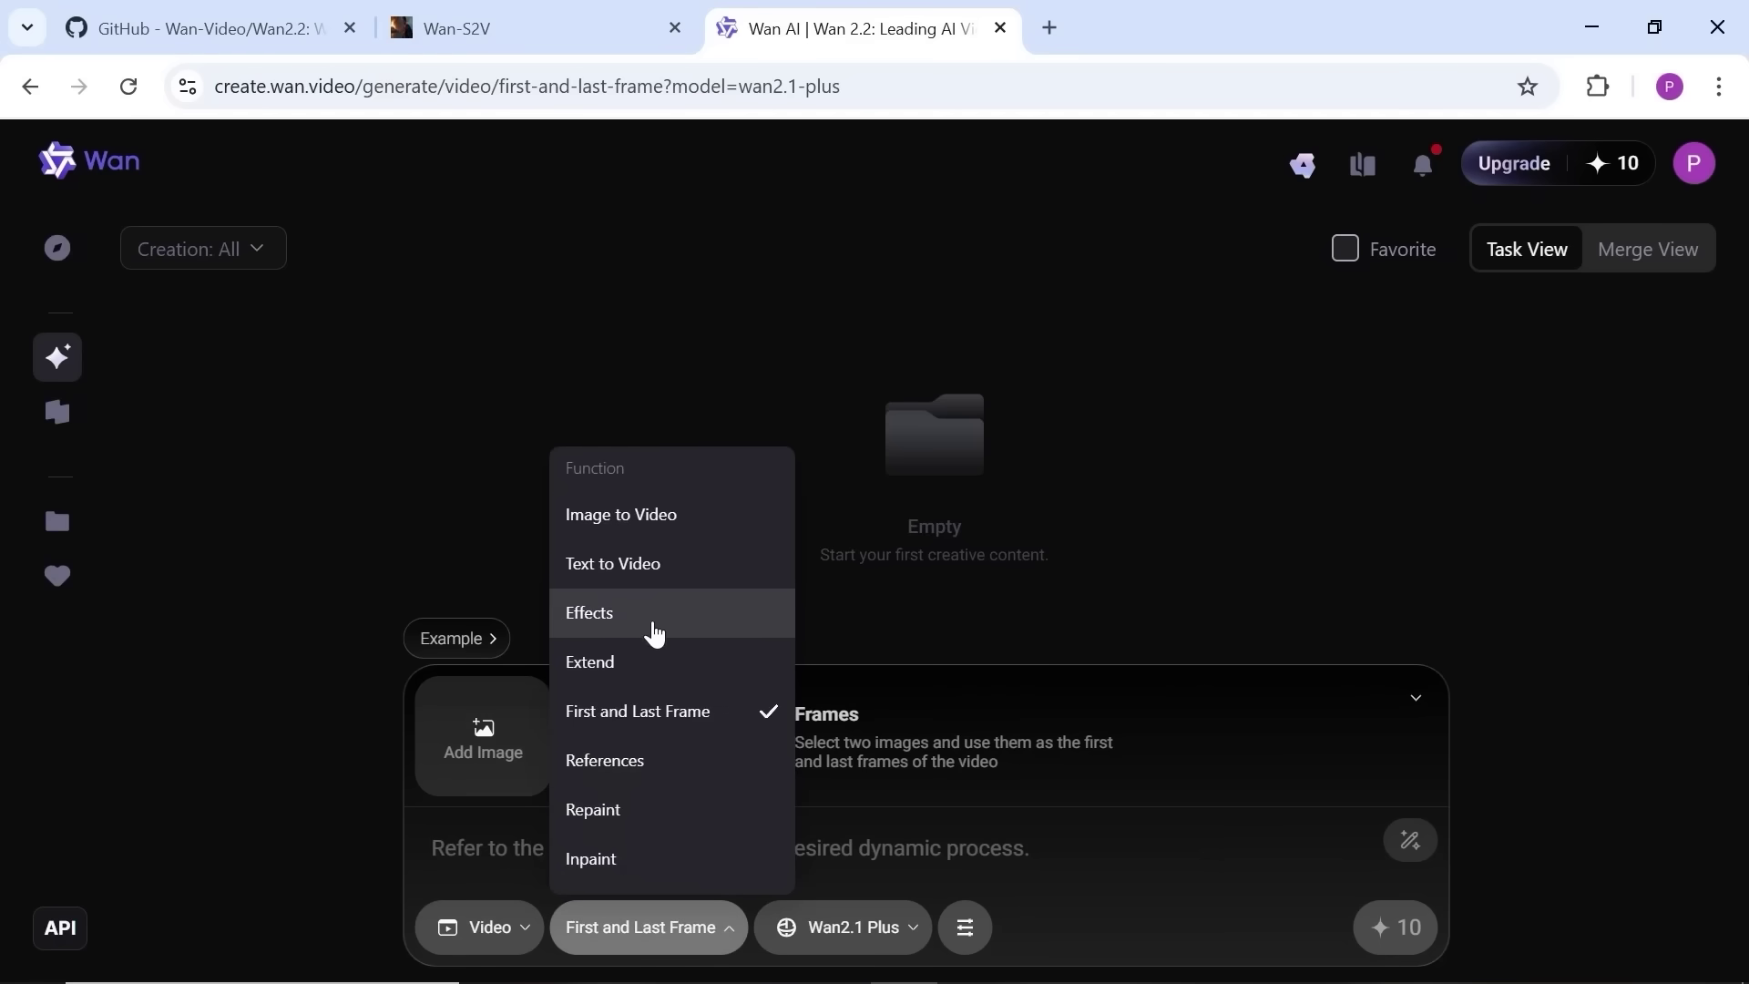
# Reselect Image to Video, load the woven mountain example as first frame, and check camera presets.
pyautogui.click(646, 533)
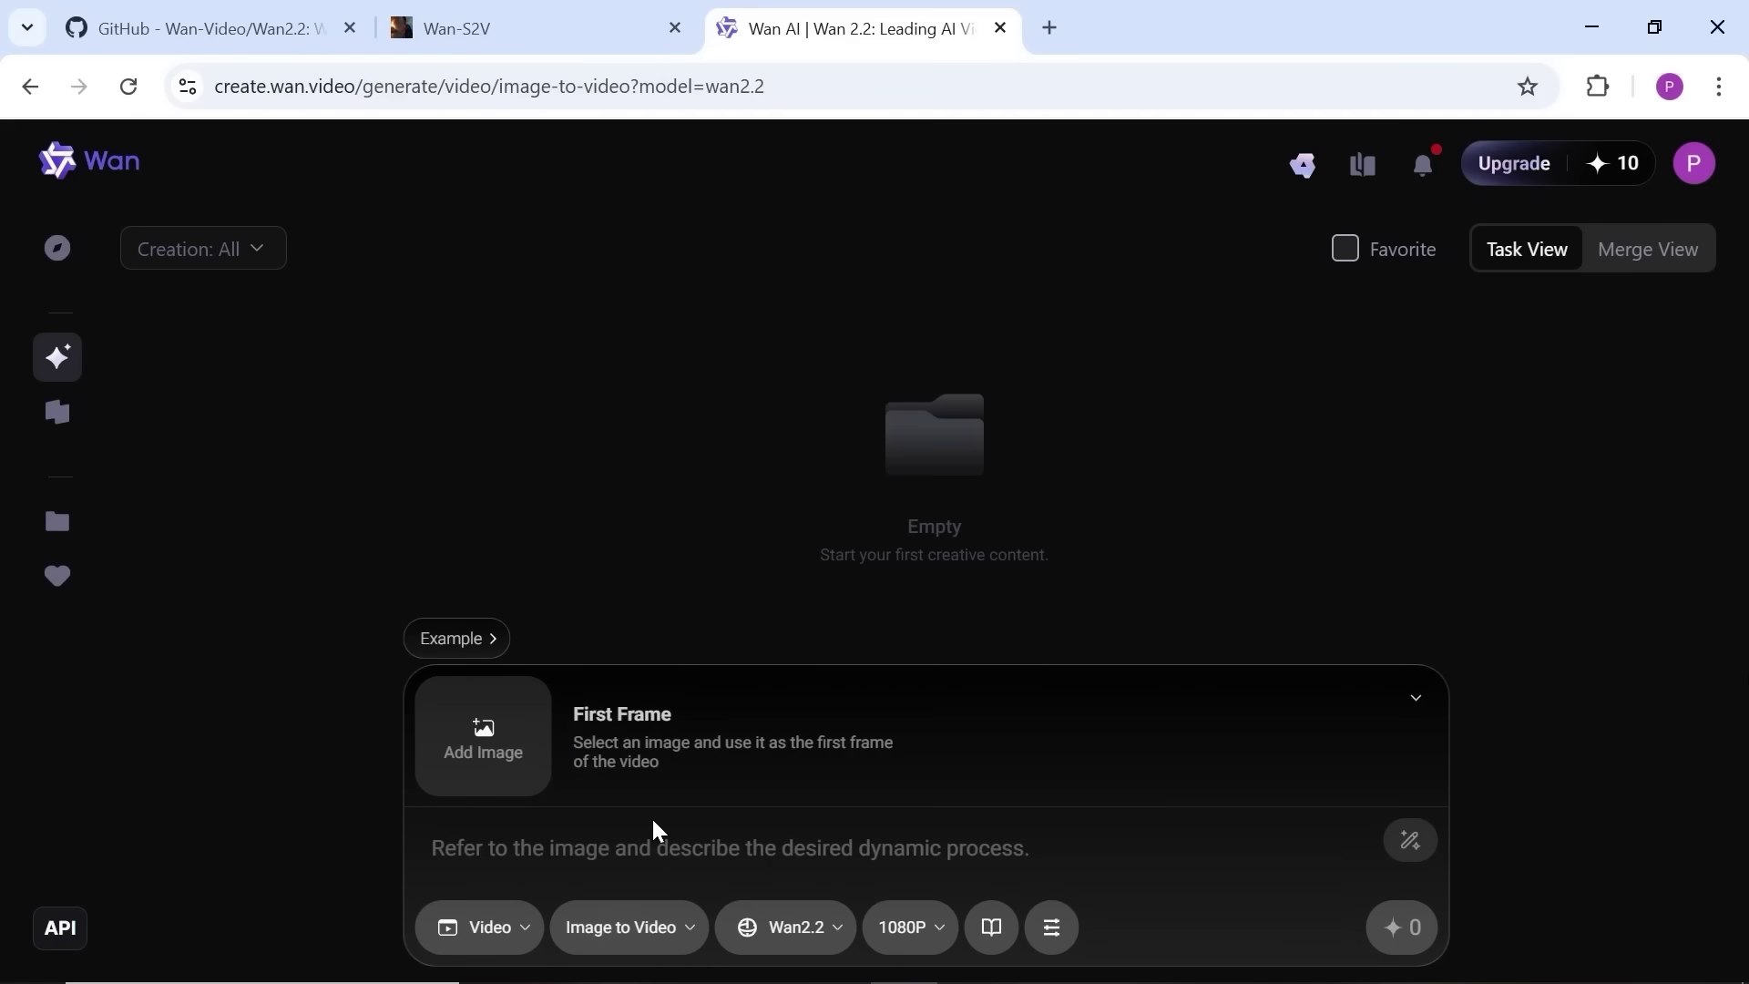
pyautogui.click(445, 637)
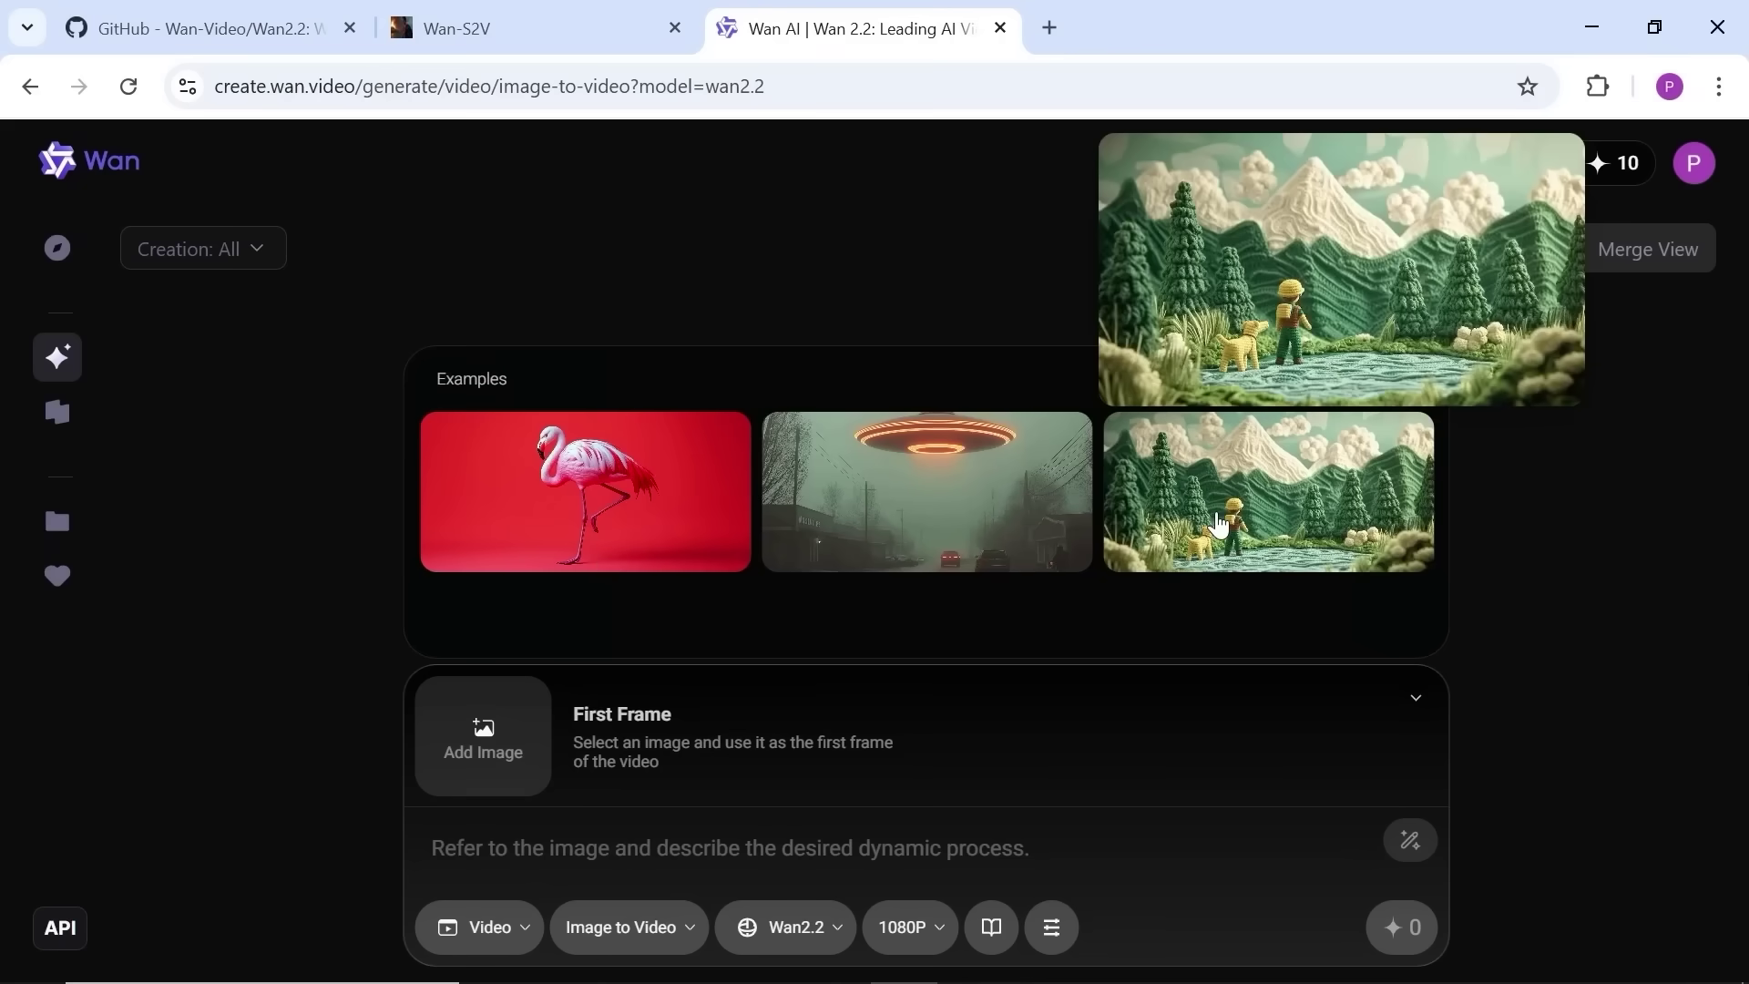
pyautogui.click(1221, 520)
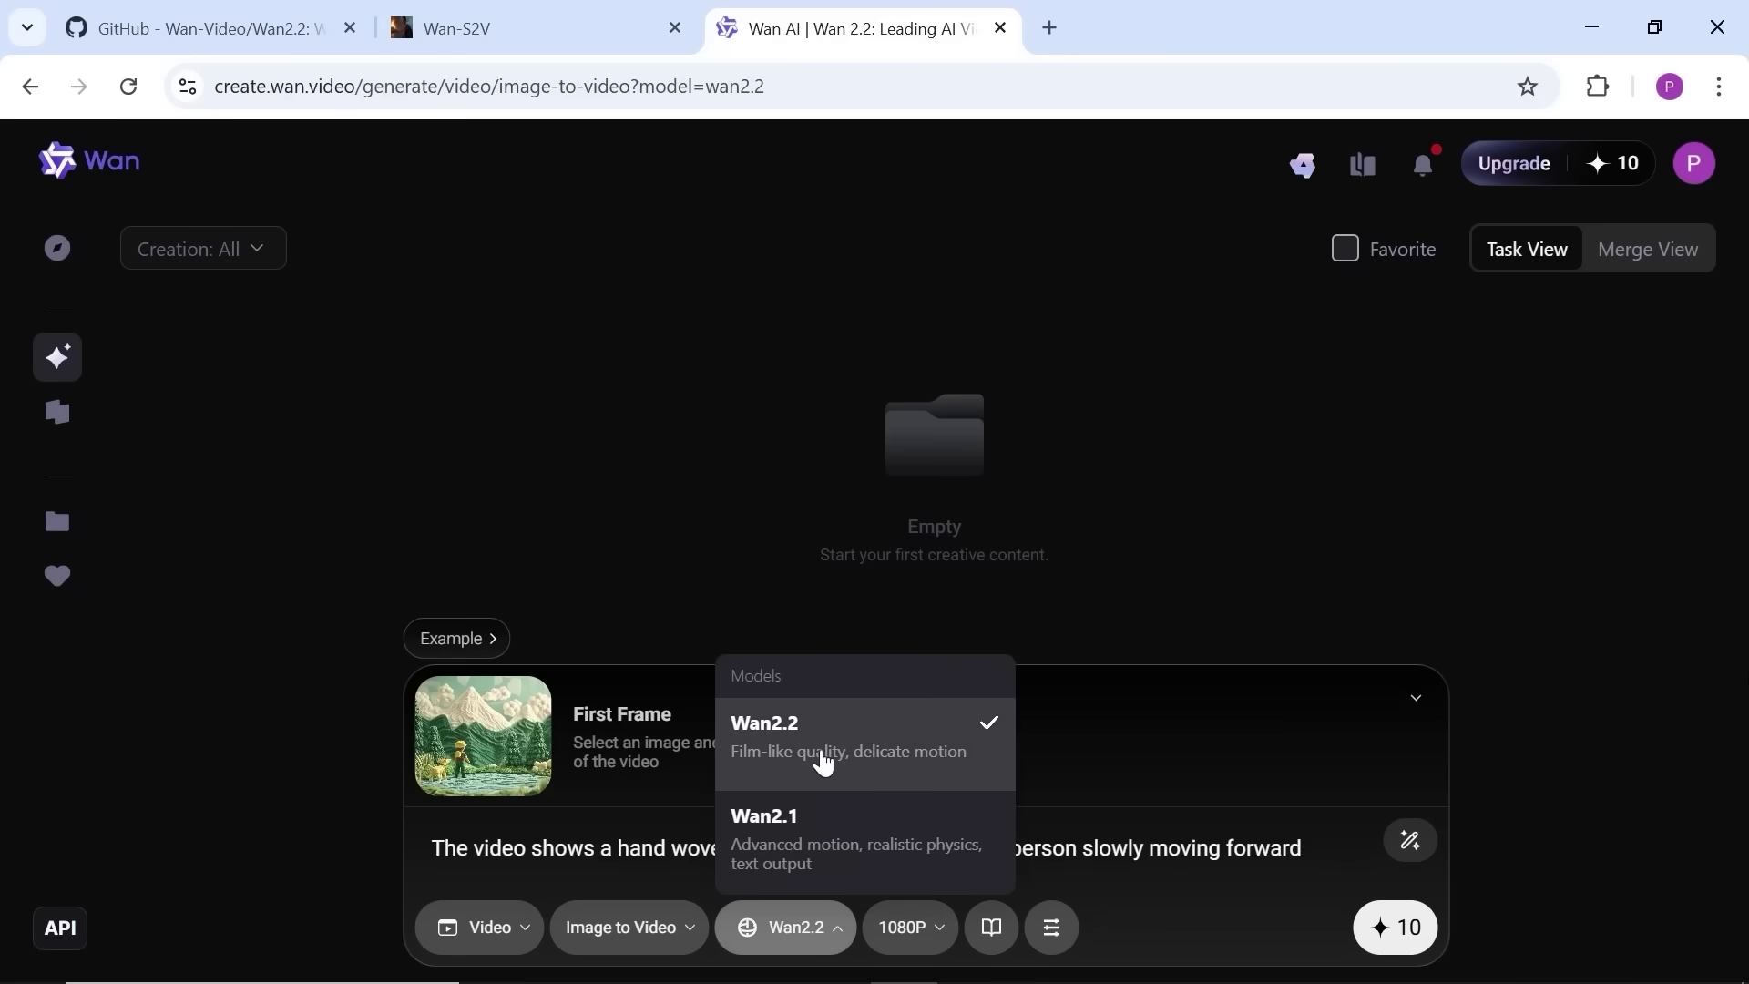
pyautogui.click(992, 926)
pyautogui.moveTo(842, 434)
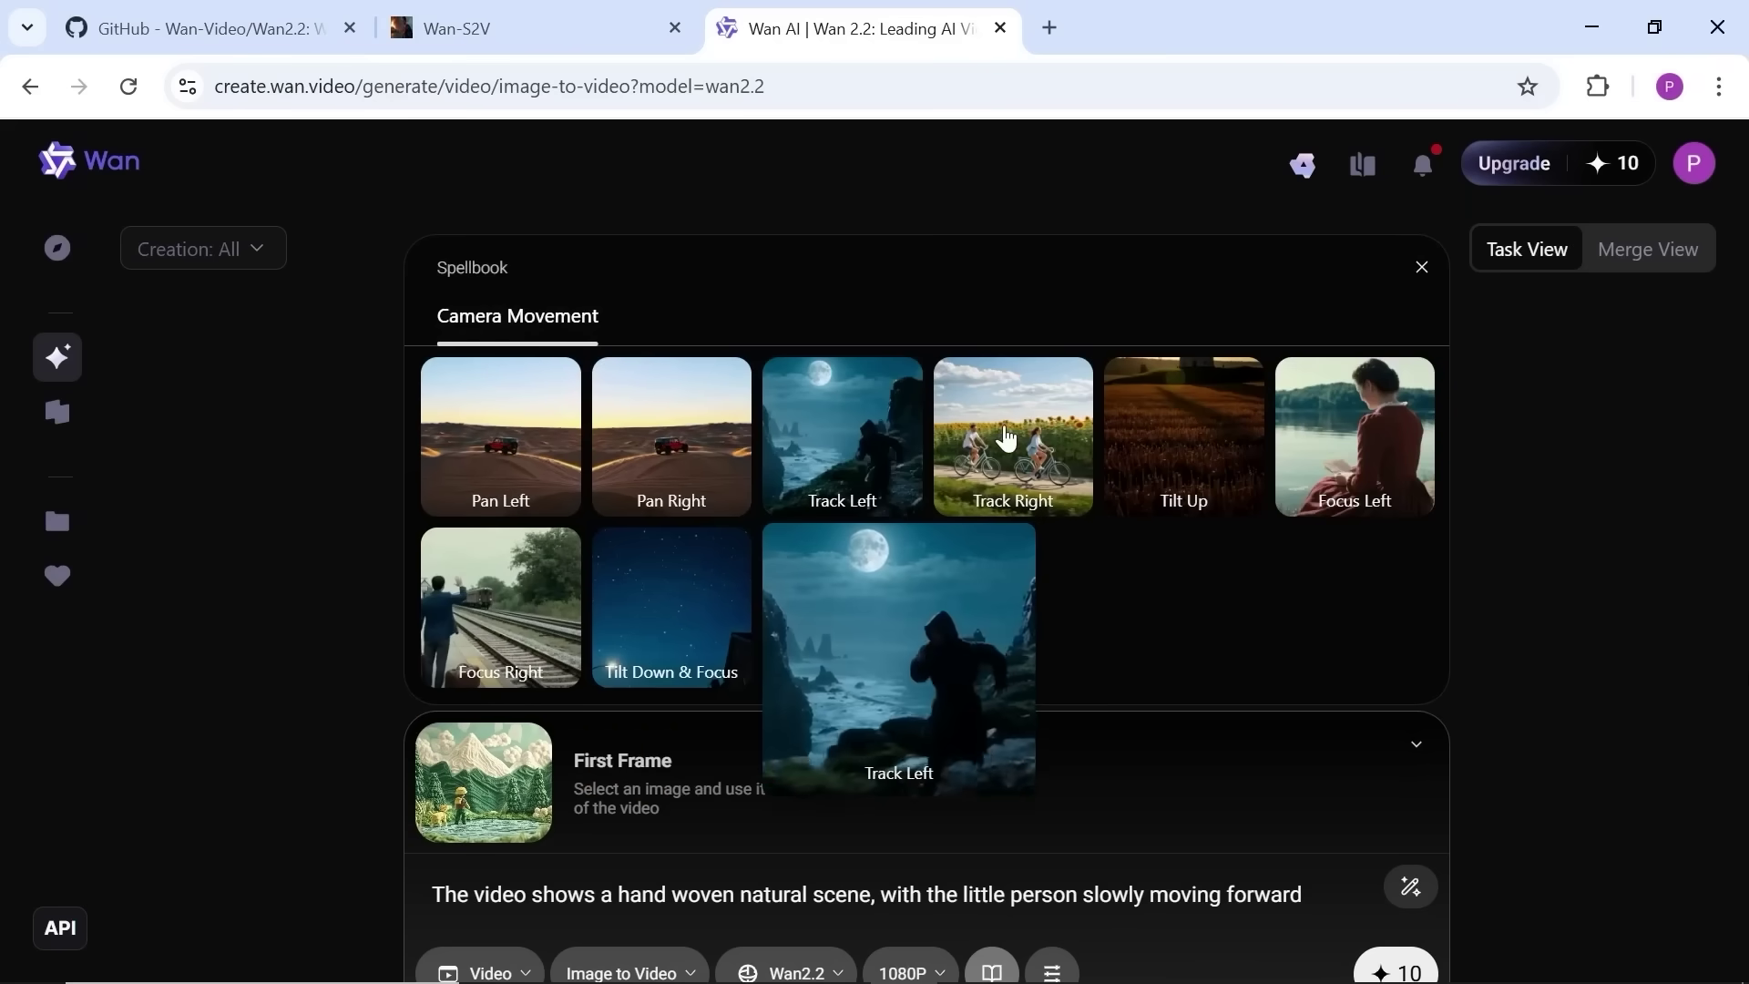
# Review generation settings, submit the mountain video job, and switch to Text to Video.
pyautogui.click(1047, 928)
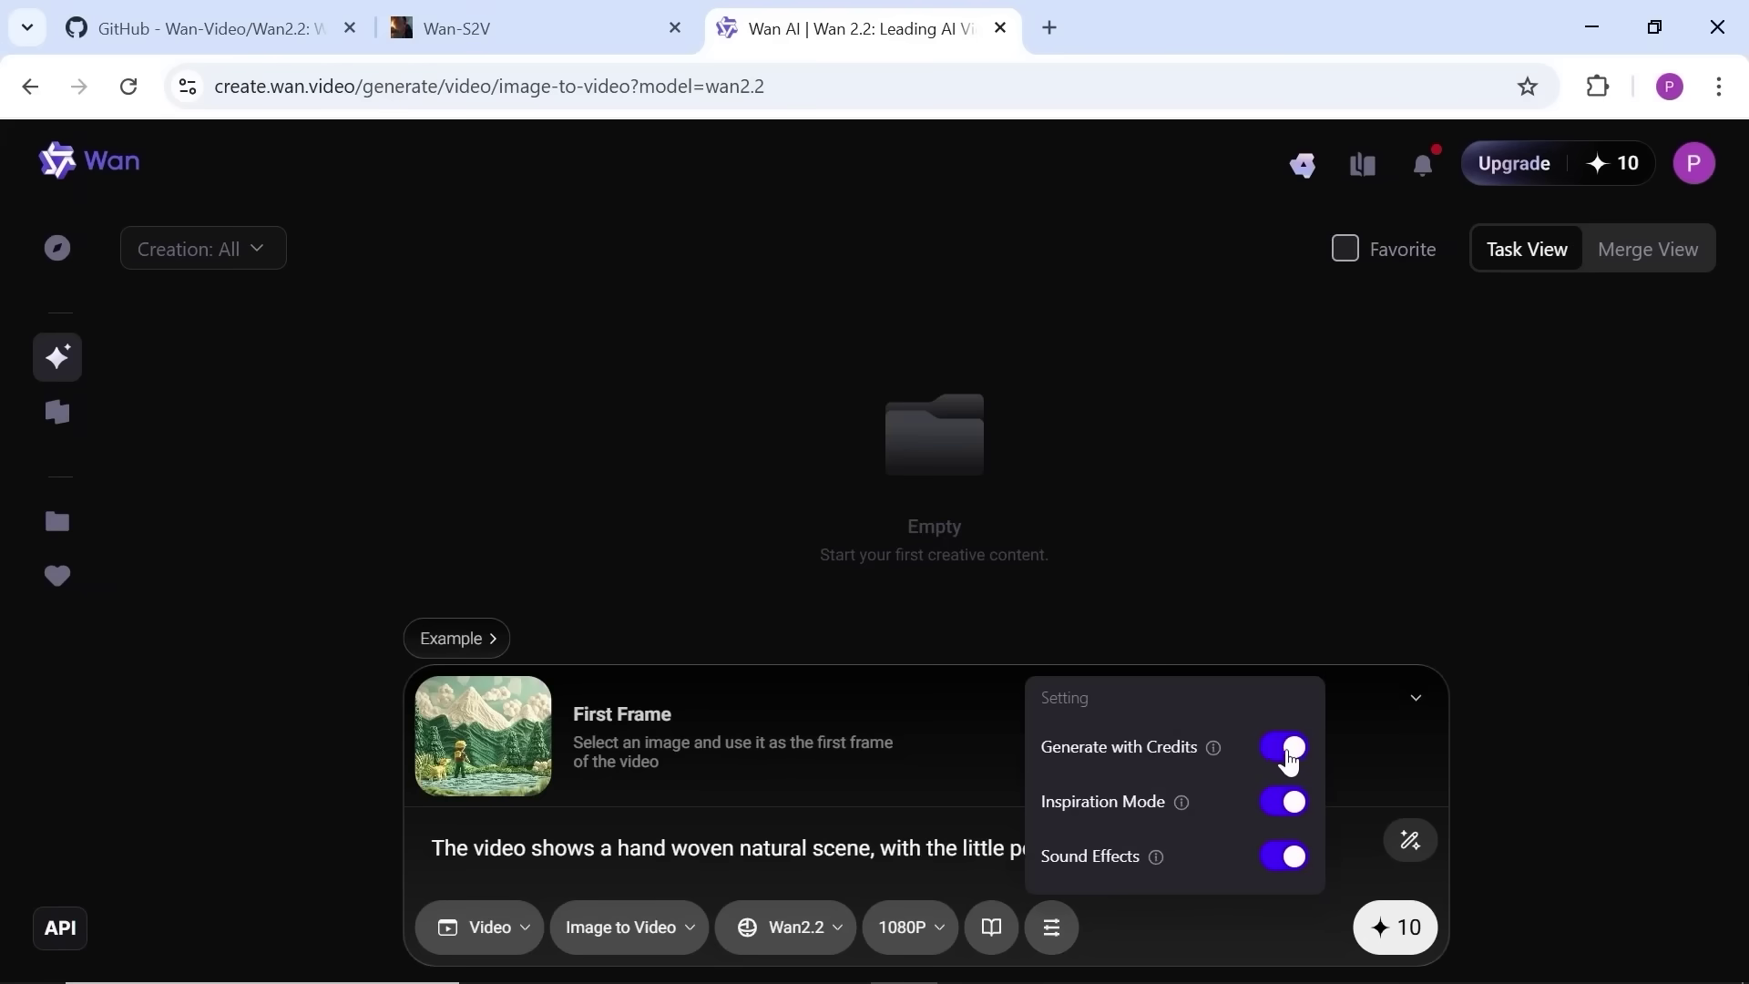
pyautogui.click(1414, 940)
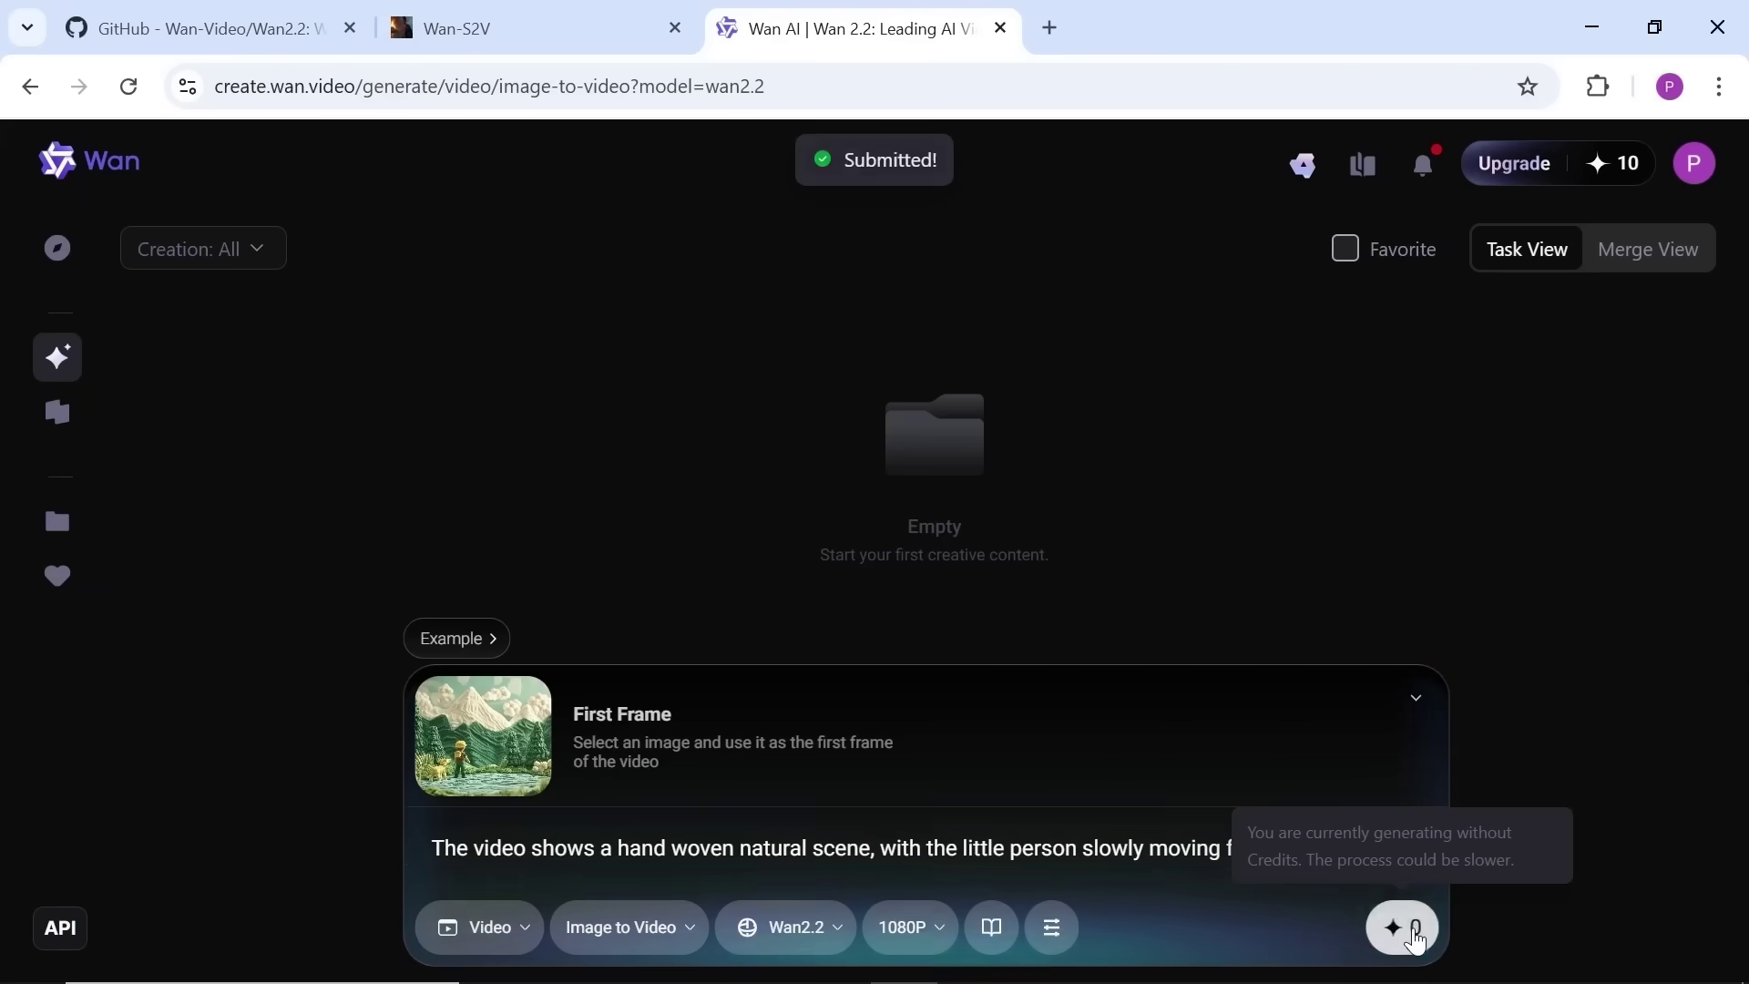
pyautogui.click(681, 934)
pyautogui.click(666, 581)
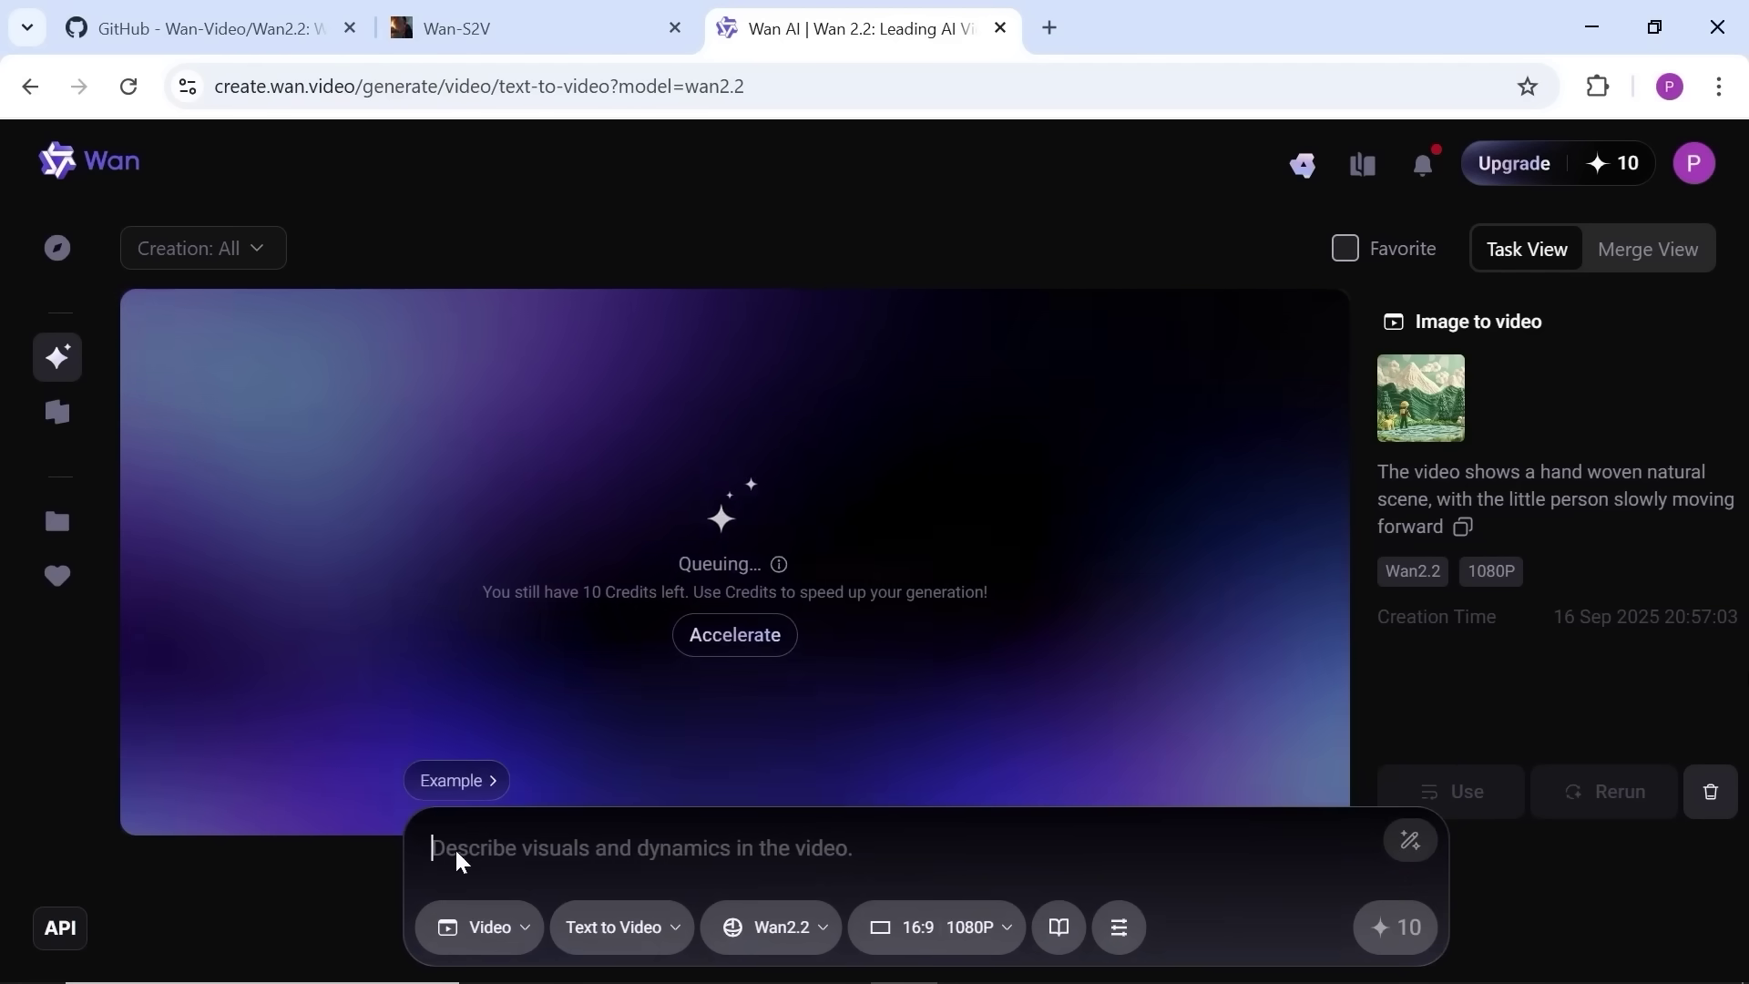
# Load the boat example prompt, browse camera, movement and style presets, and generate it.
pyautogui.click(456, 780)
pyautogui.click(890, 662)
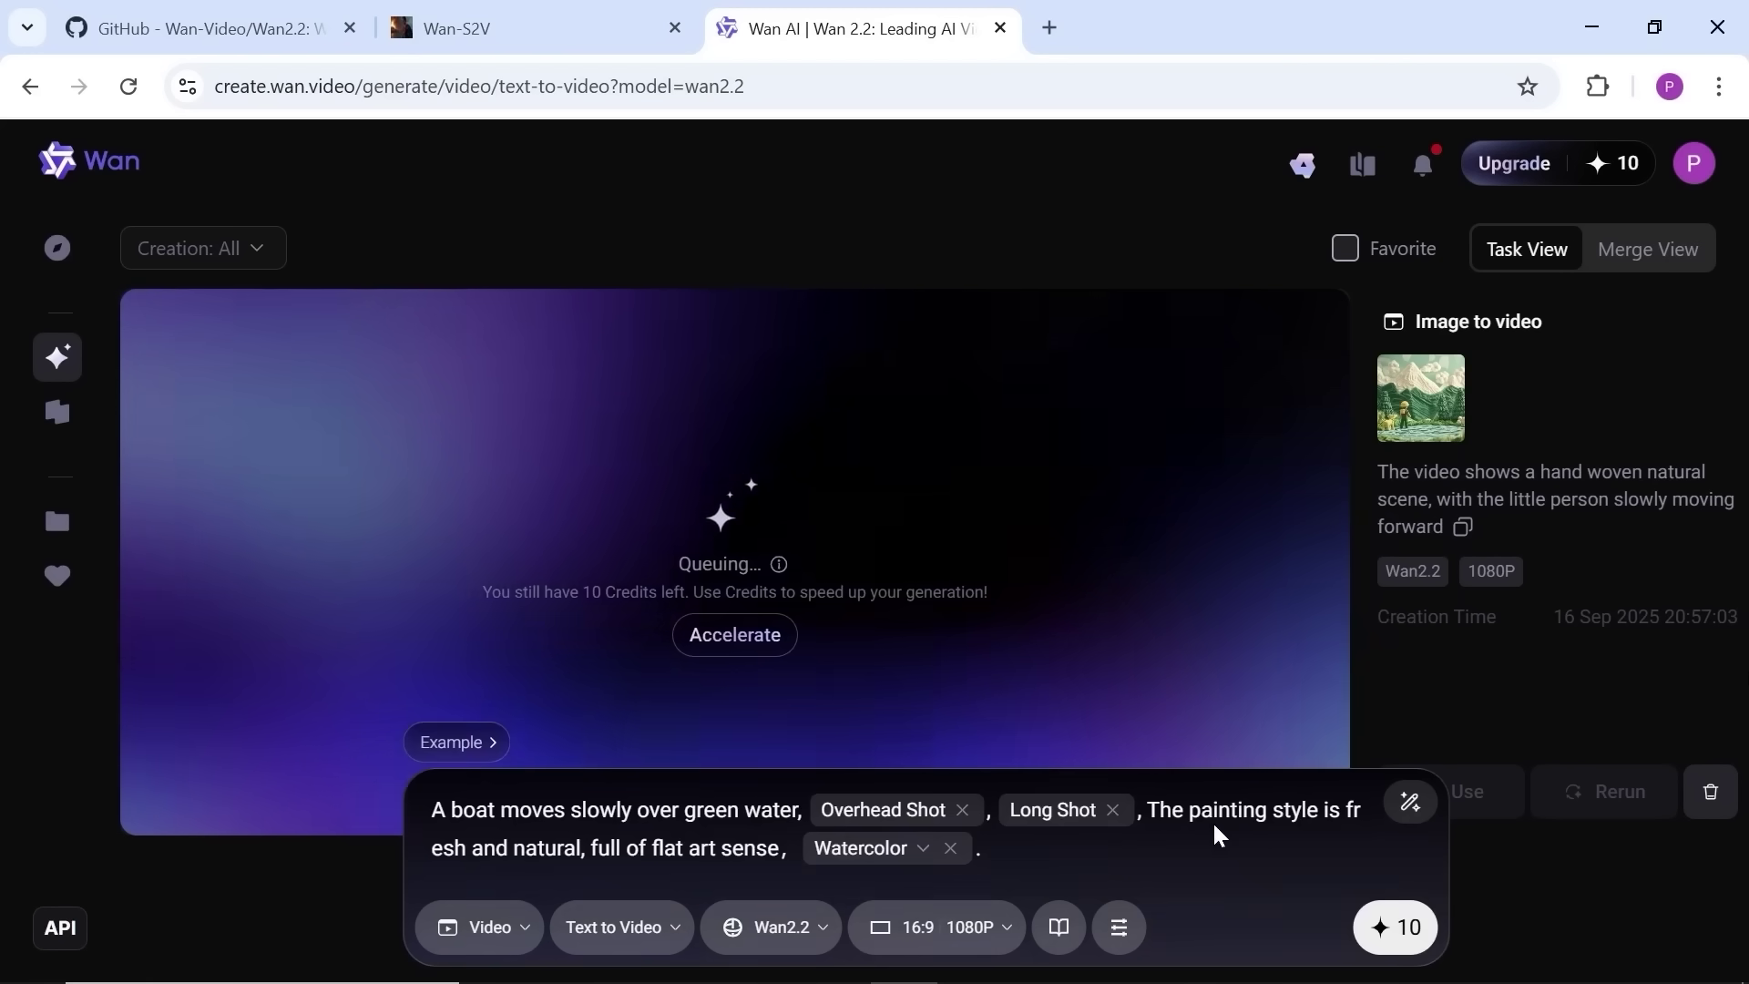
pyautogui.click(1059, 928)
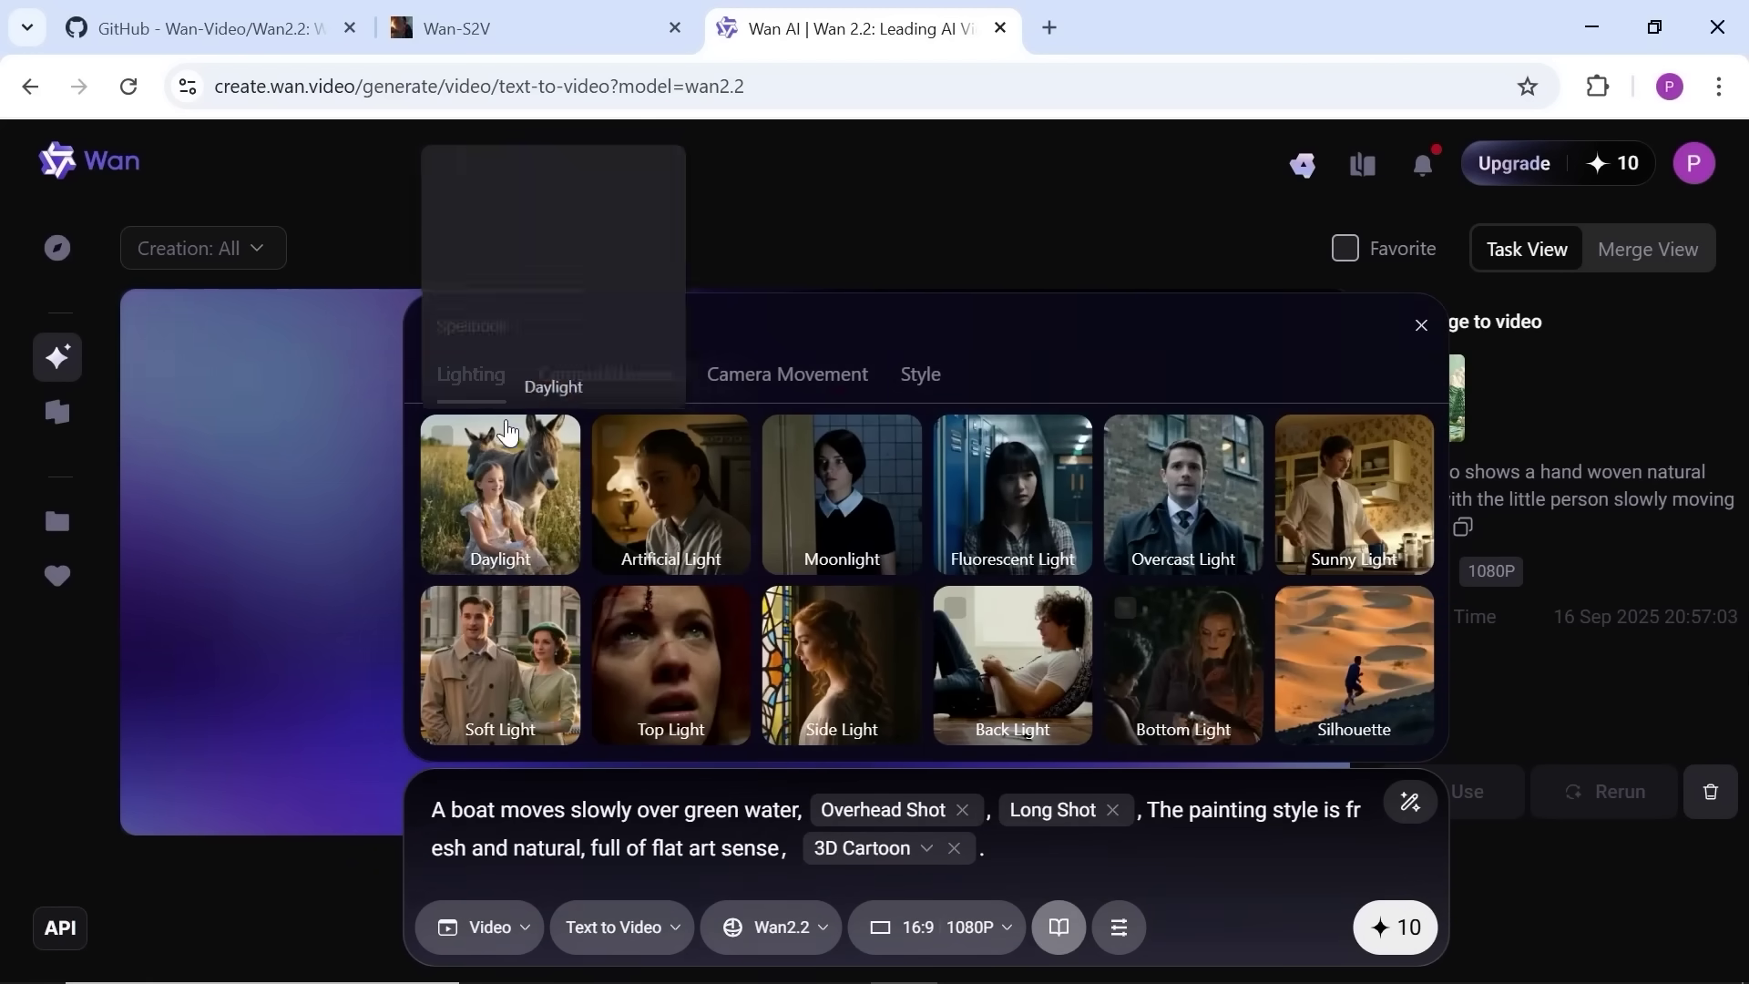
pyautogui.moveTo(842, 665)
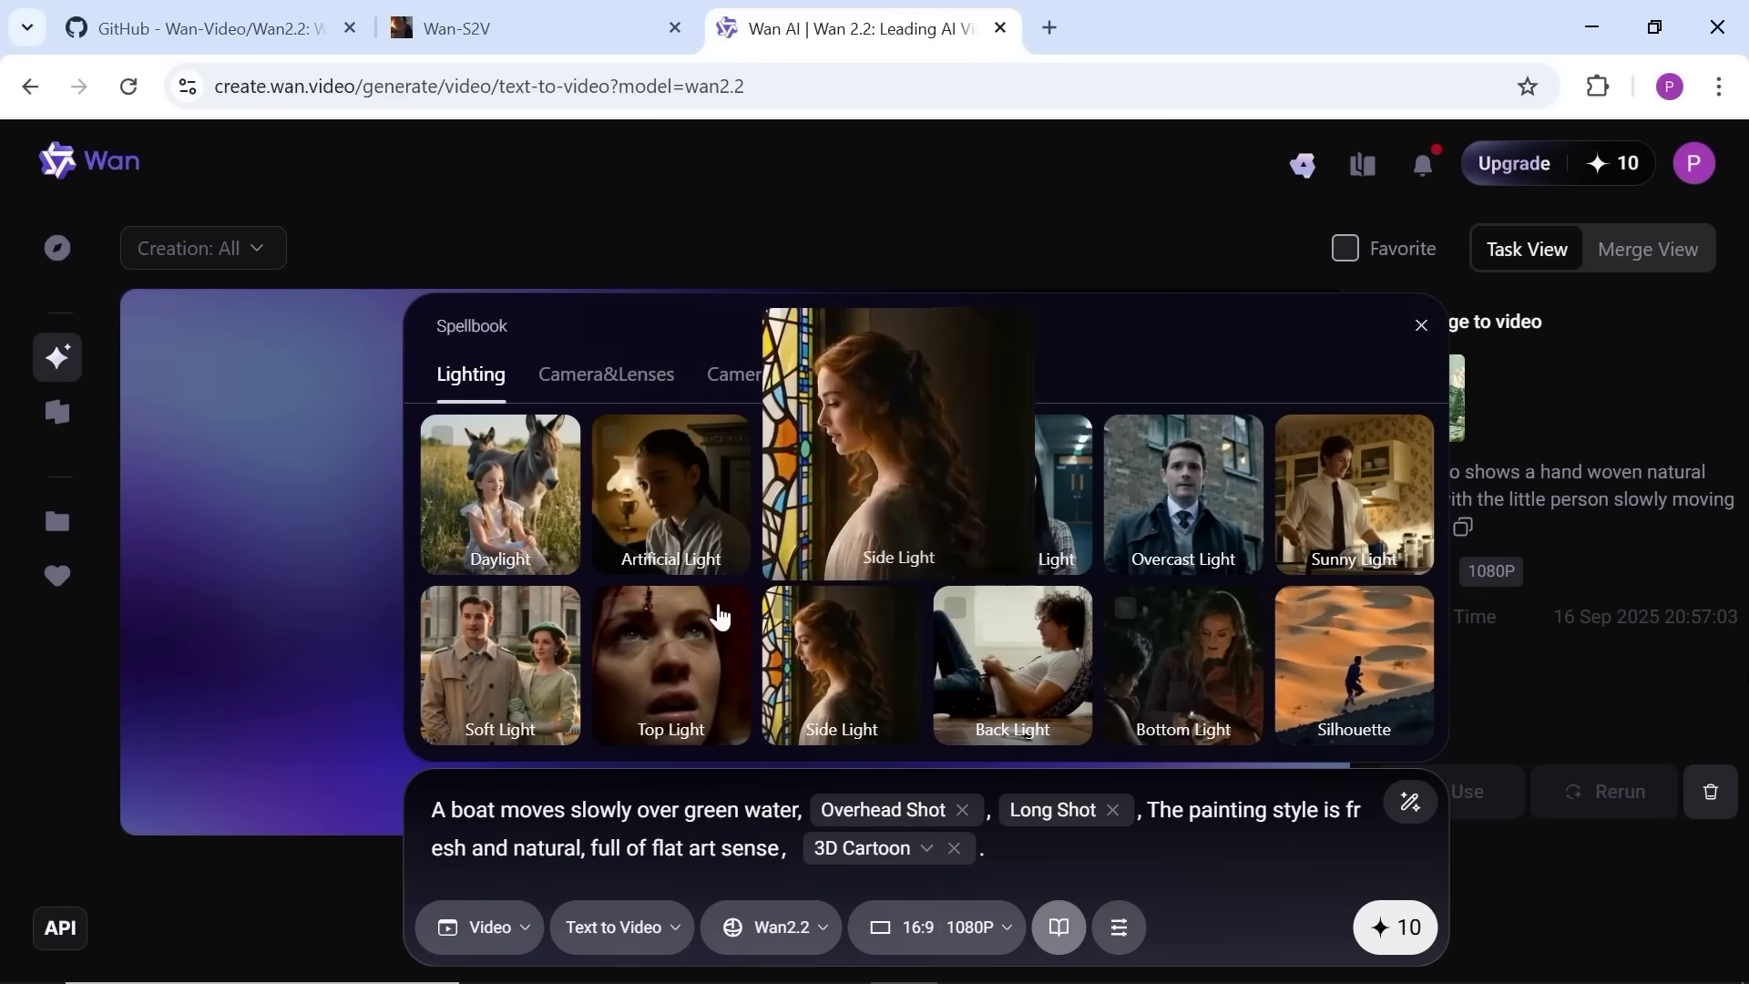
pyautogui.click(576, 384)
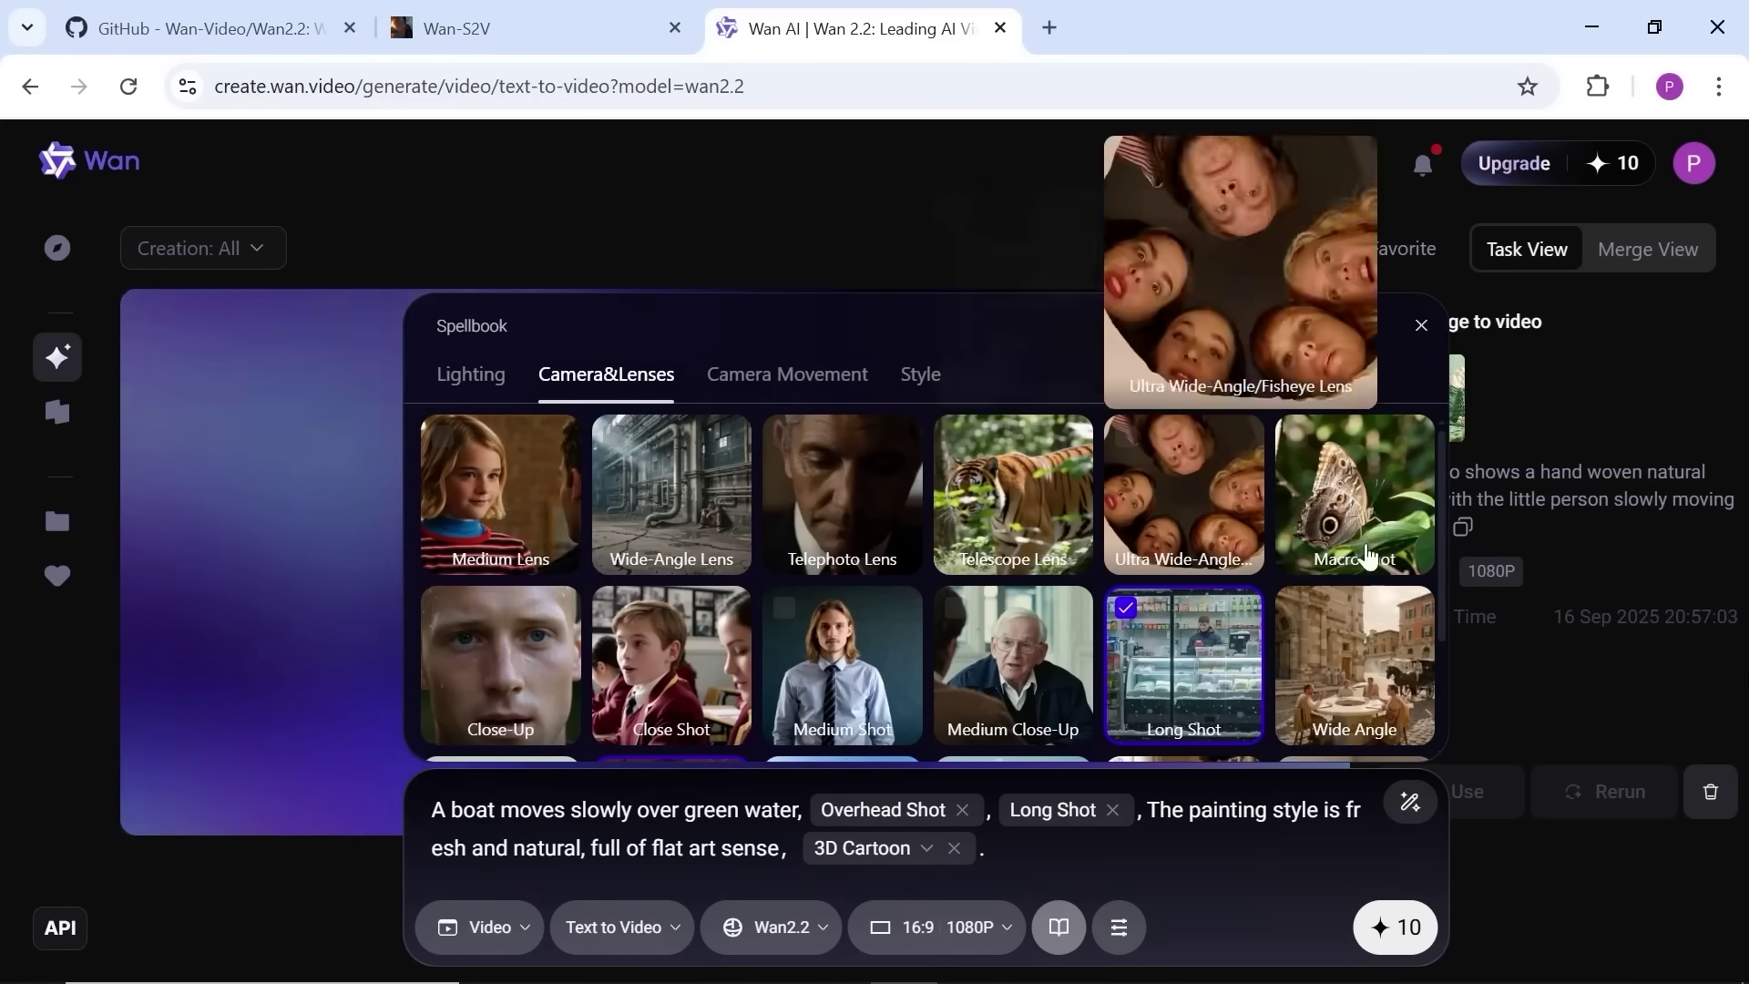
pyautogui.click(819, 376)
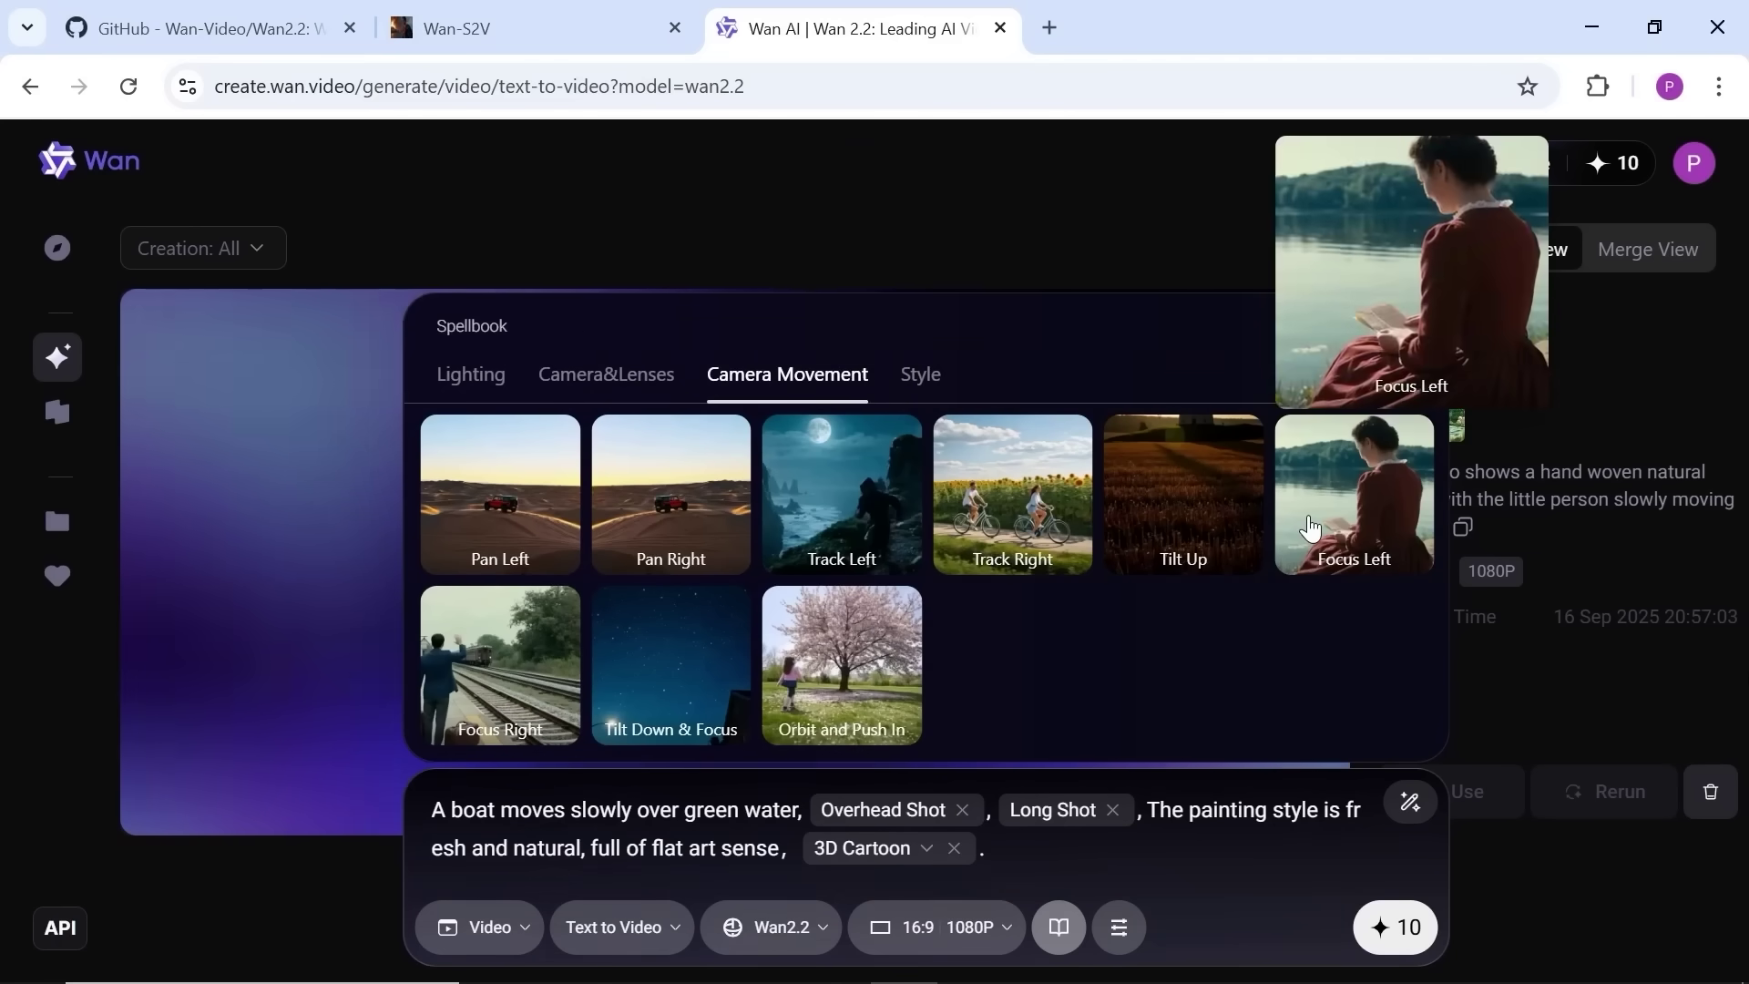
pyautogui.click(920, 374)
pyautogui.moveTo(670, 494)
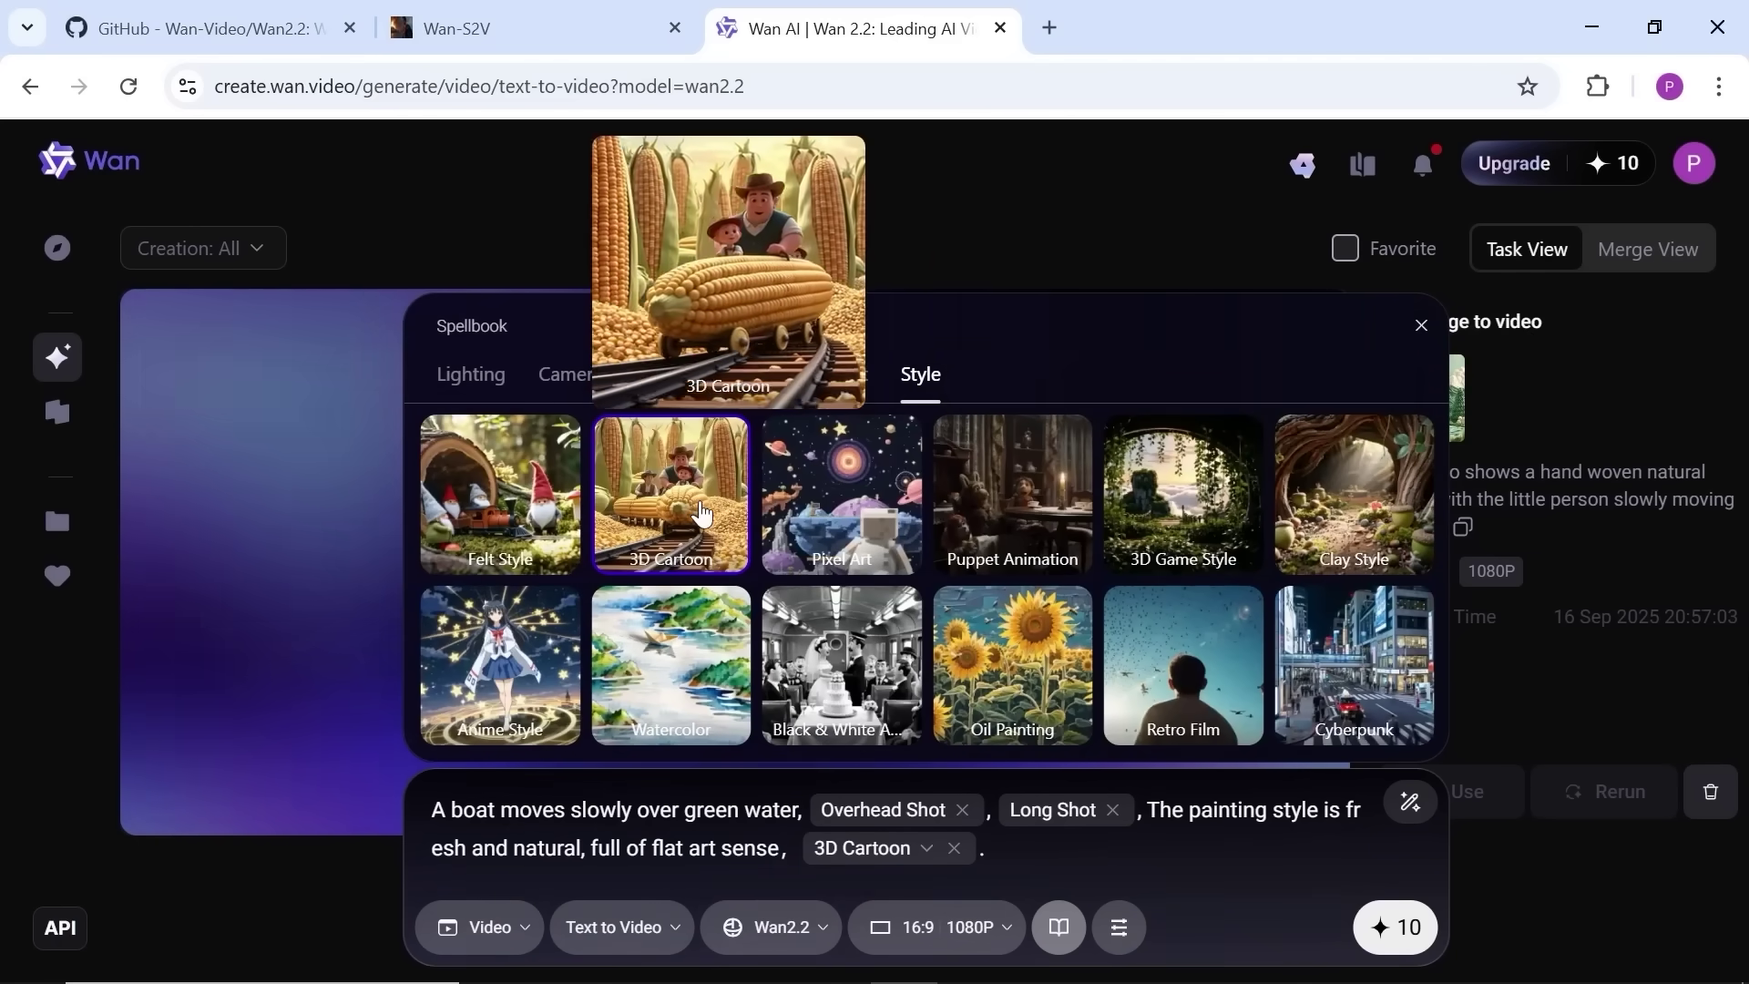
pyautogui.click(1396, 927)
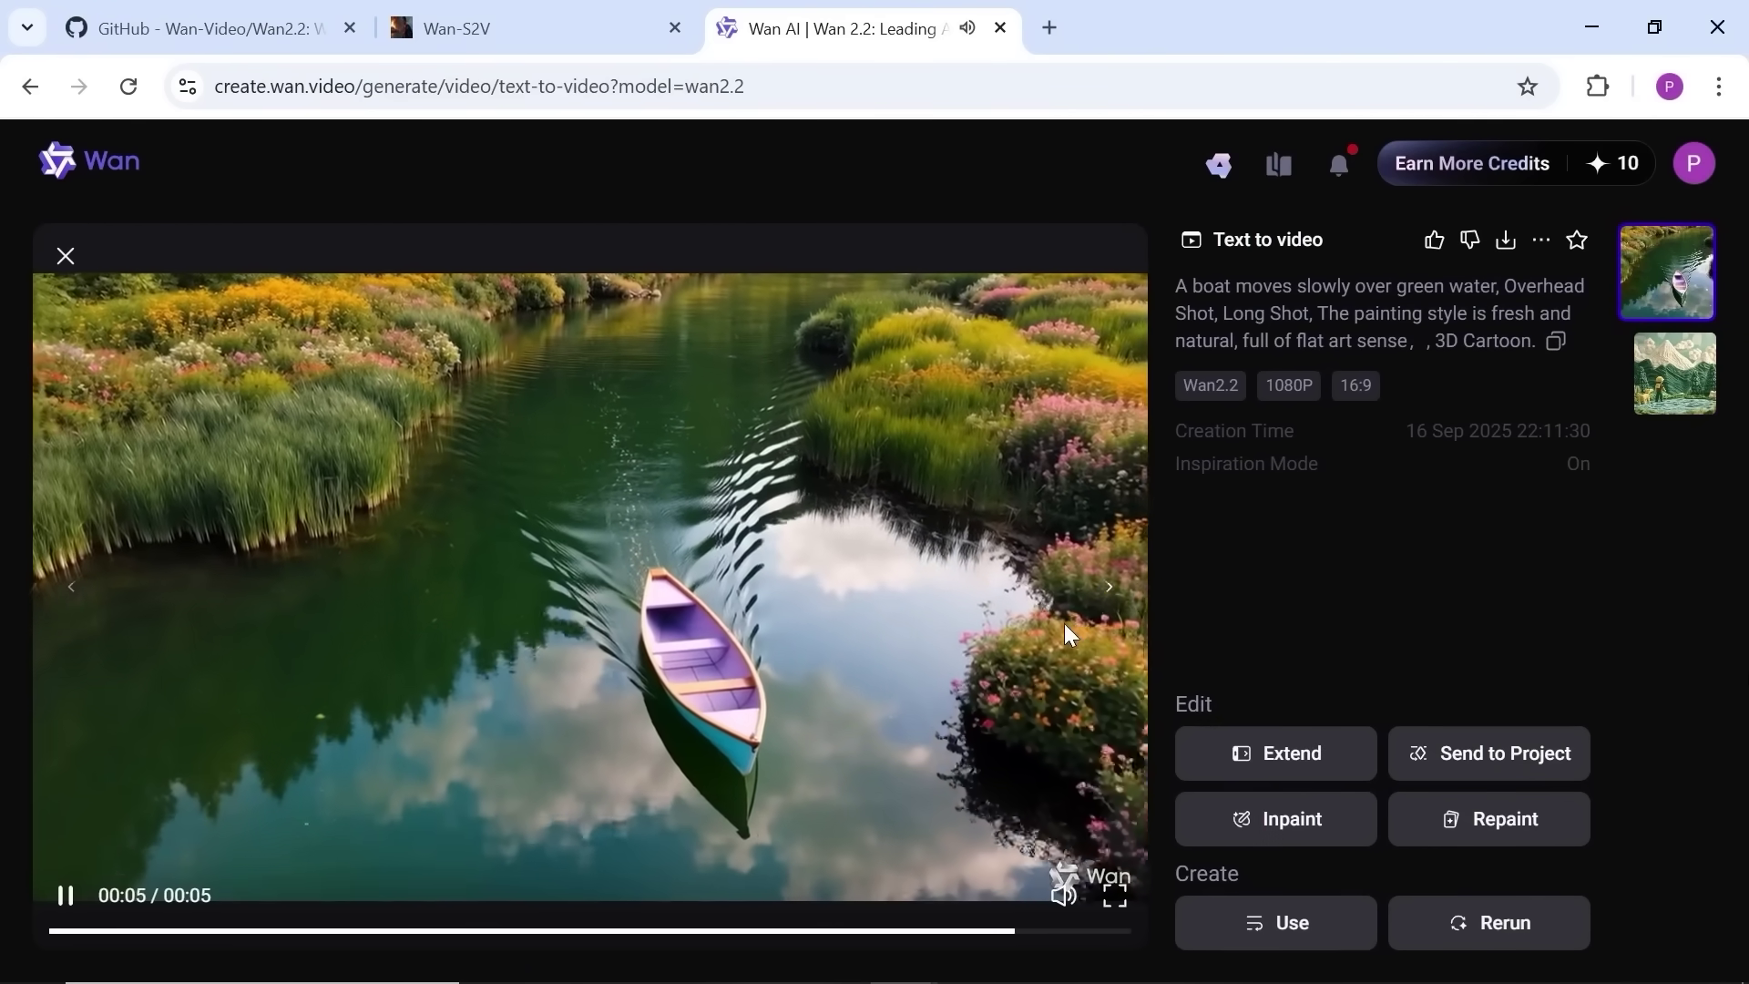
# Close the finished video and switch the generator to image generation.
pyautogui.press('Escape')
pyautogui.click(615, 928)
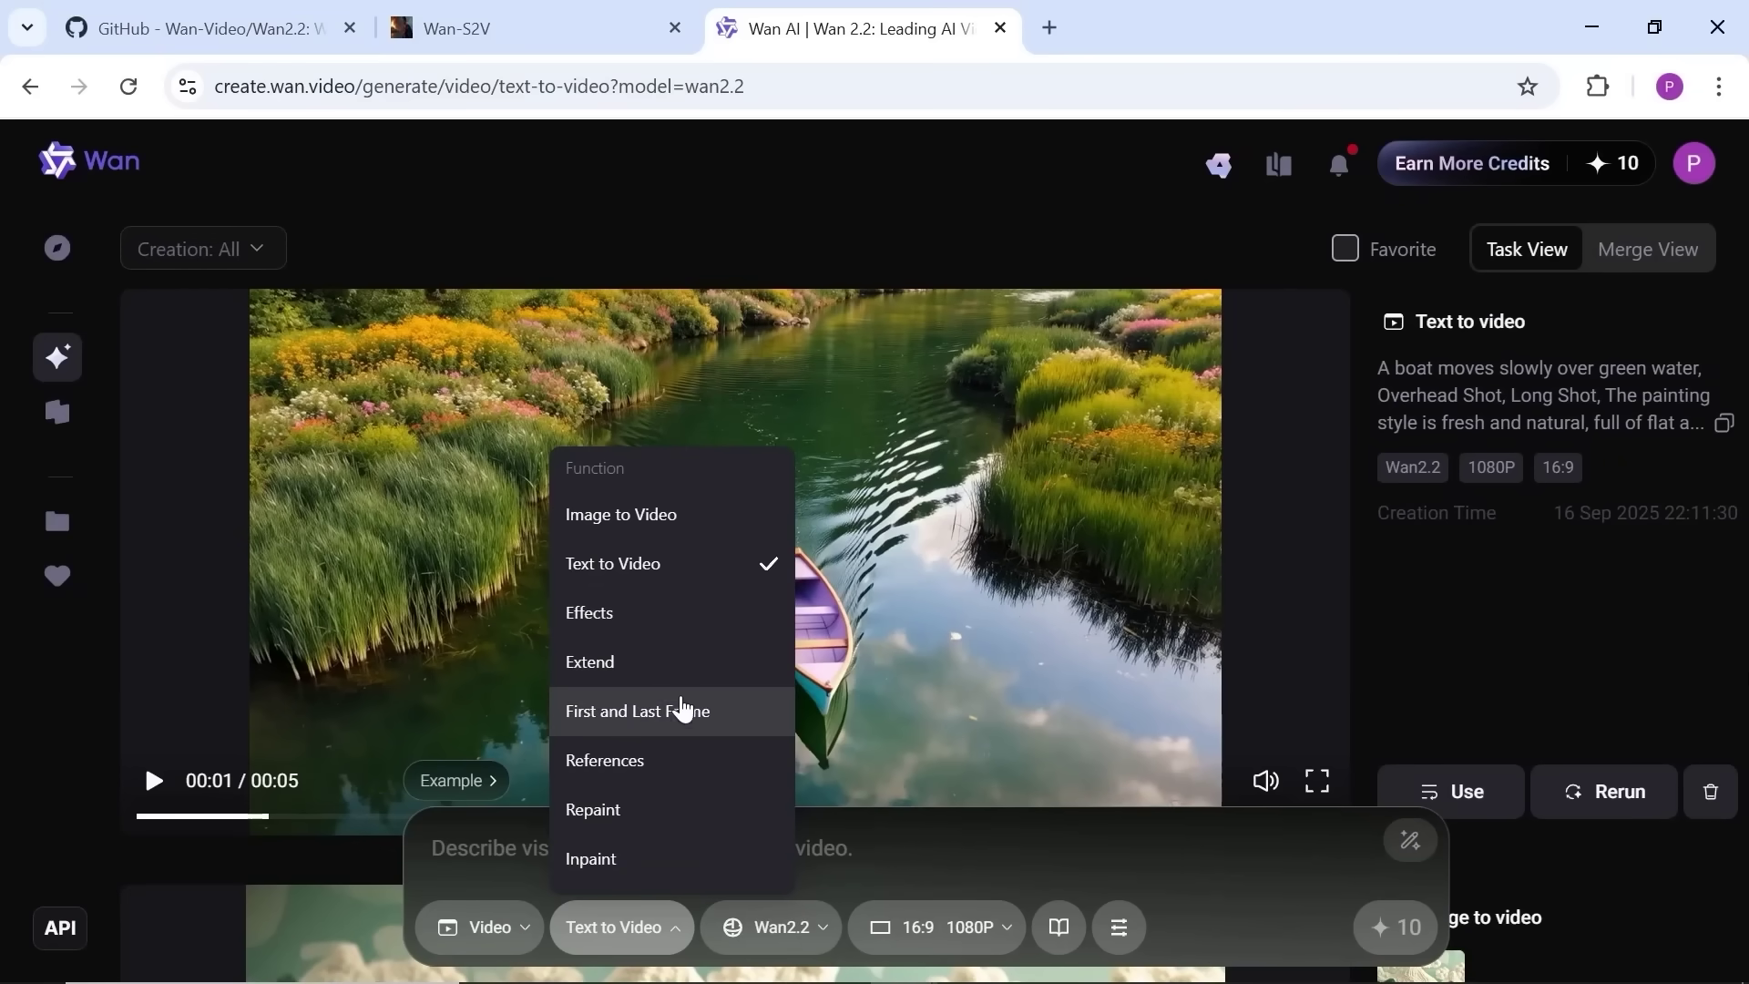
pyautogui.click(615, 855)
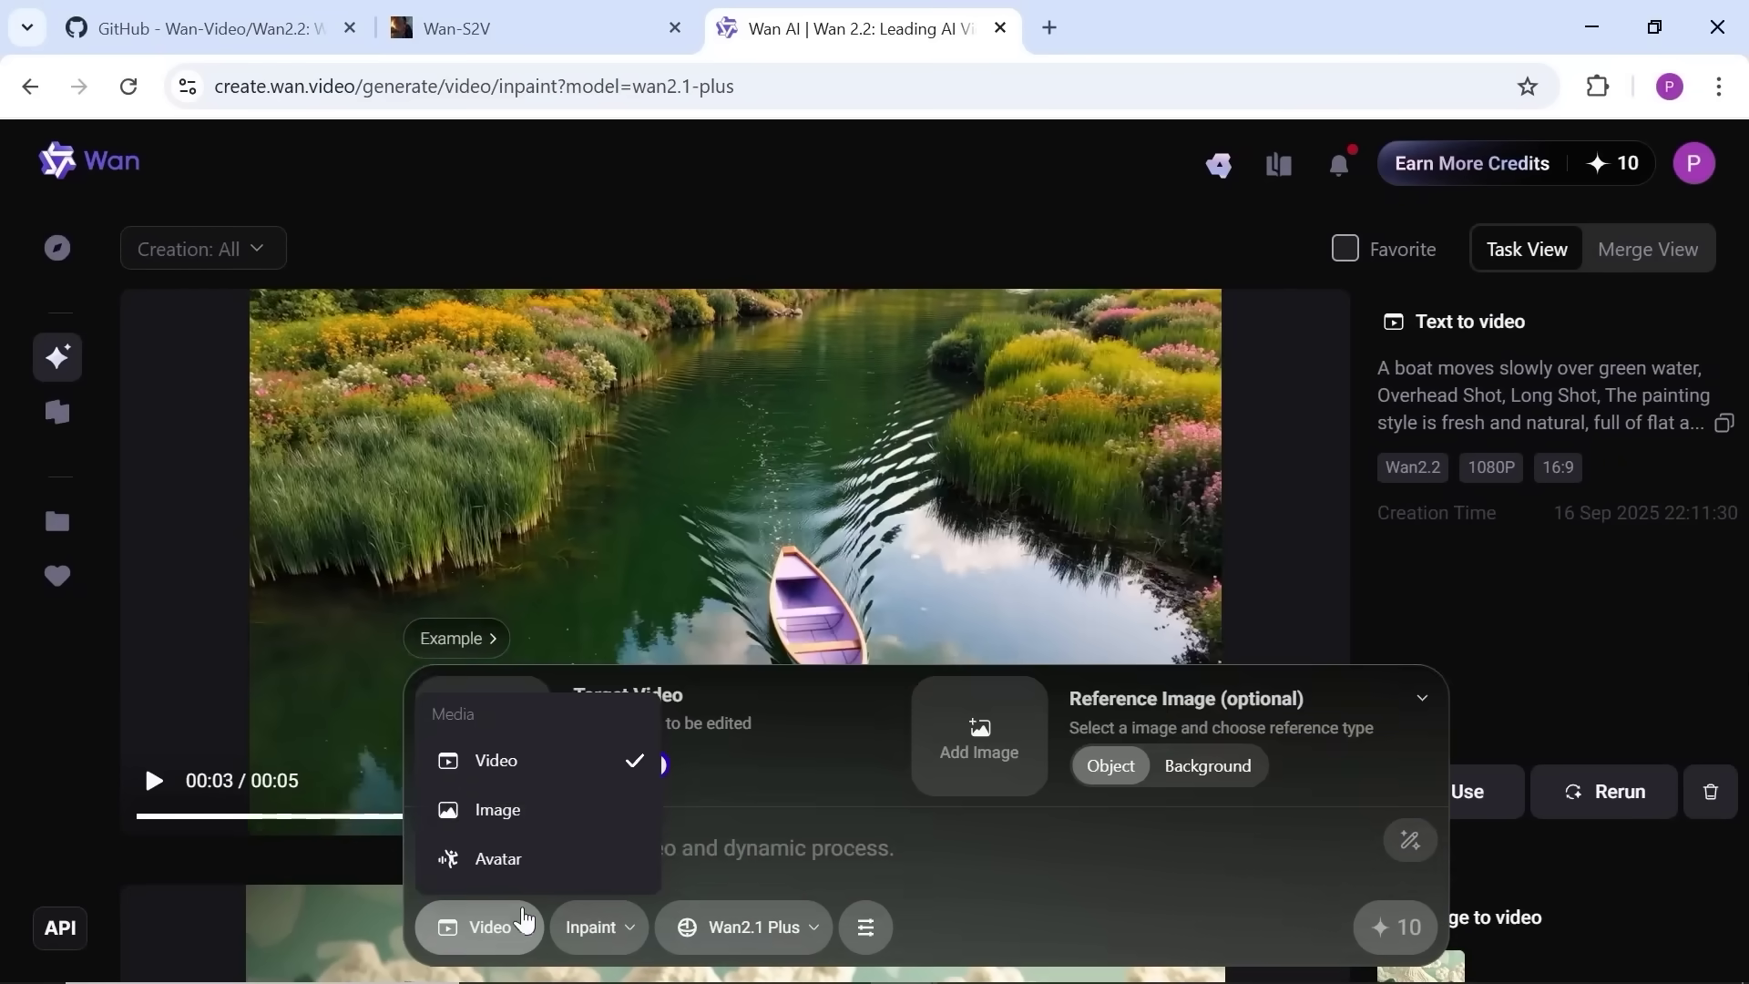
pyautogui.click(549, 822)
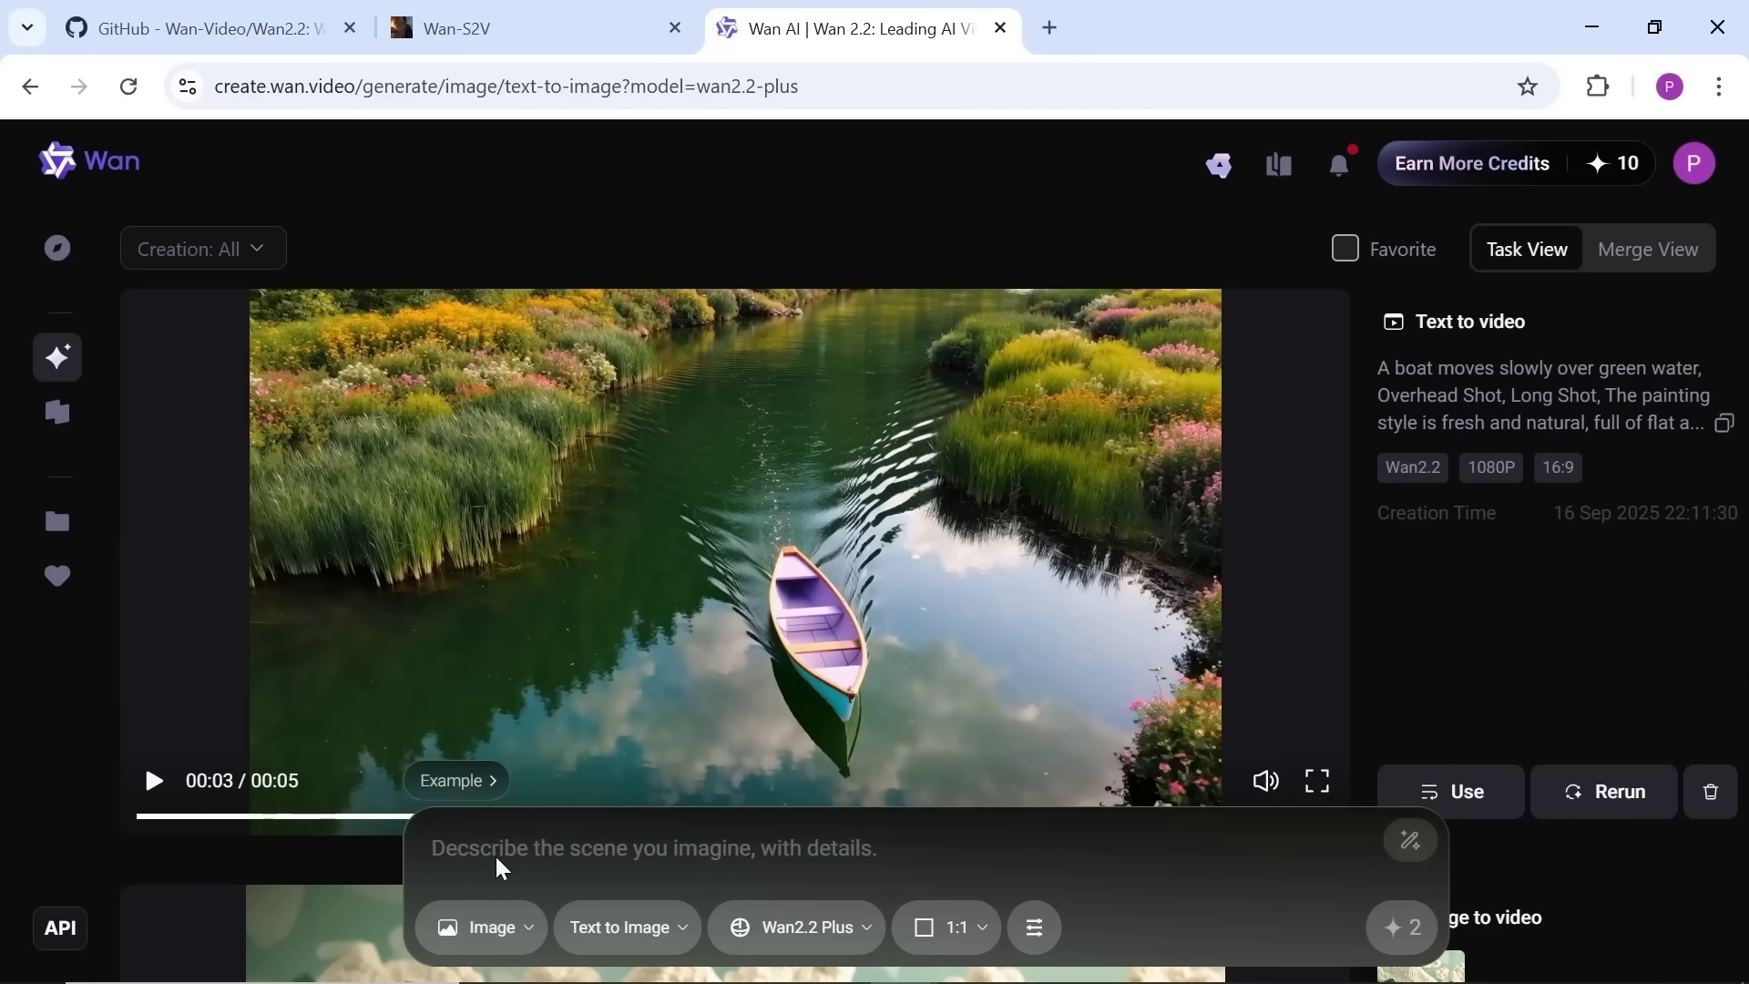
# Generate Van Gogh portrait images from the example prompt at 16:9 aspect ratio.
pyautogui.click(465, 780)
pyautogui.scroll(-3, 1113, 802)
pyautogui.scroll(-3, 1129, 768)
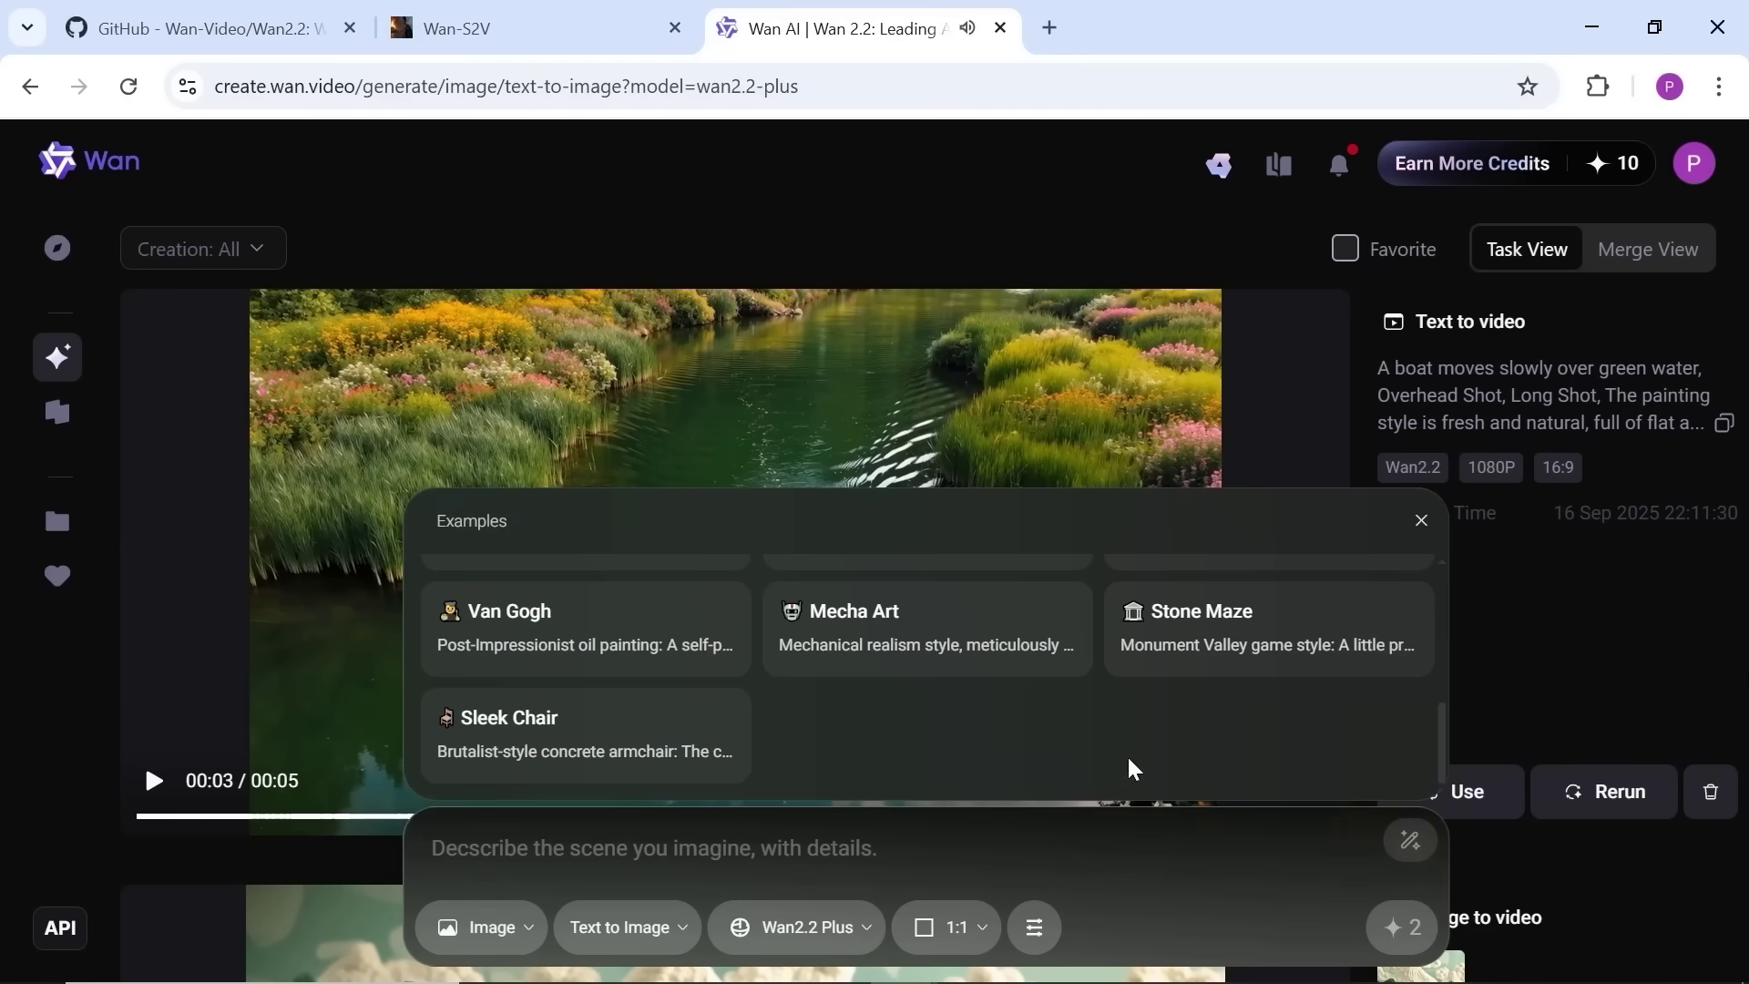
pyautogui.click(656, 654)
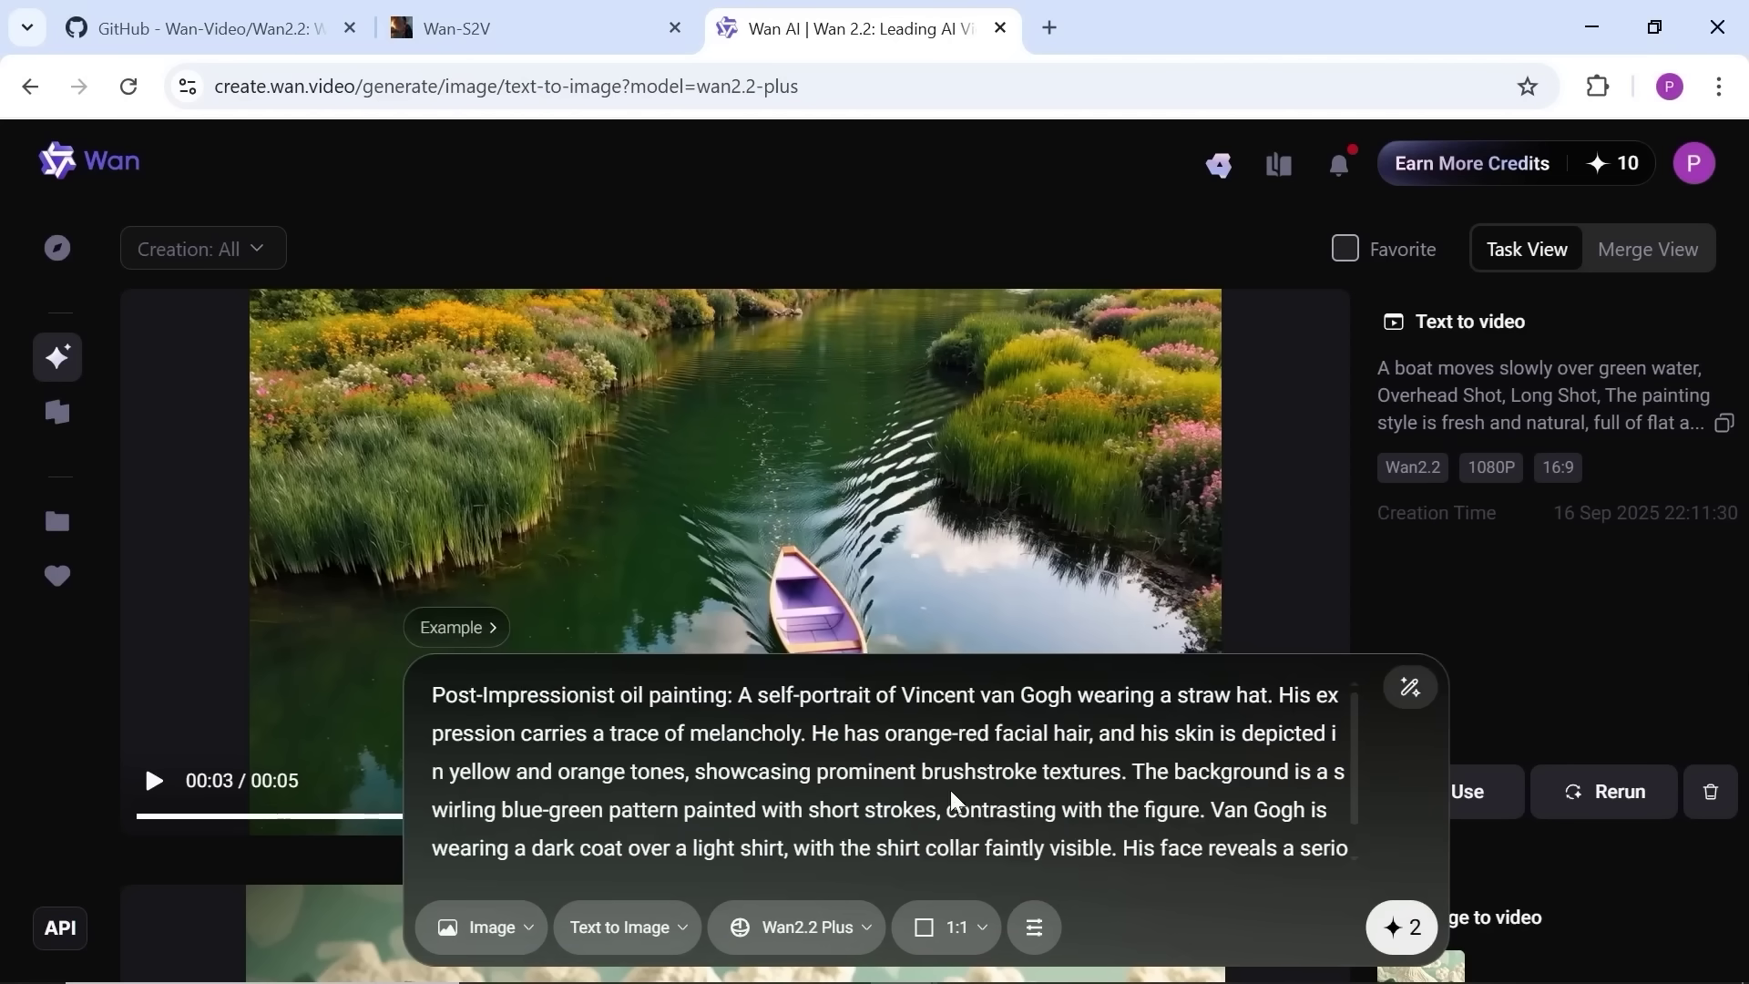
pyautogui.click(989, 948)
pyautogui.click(1019, 718)
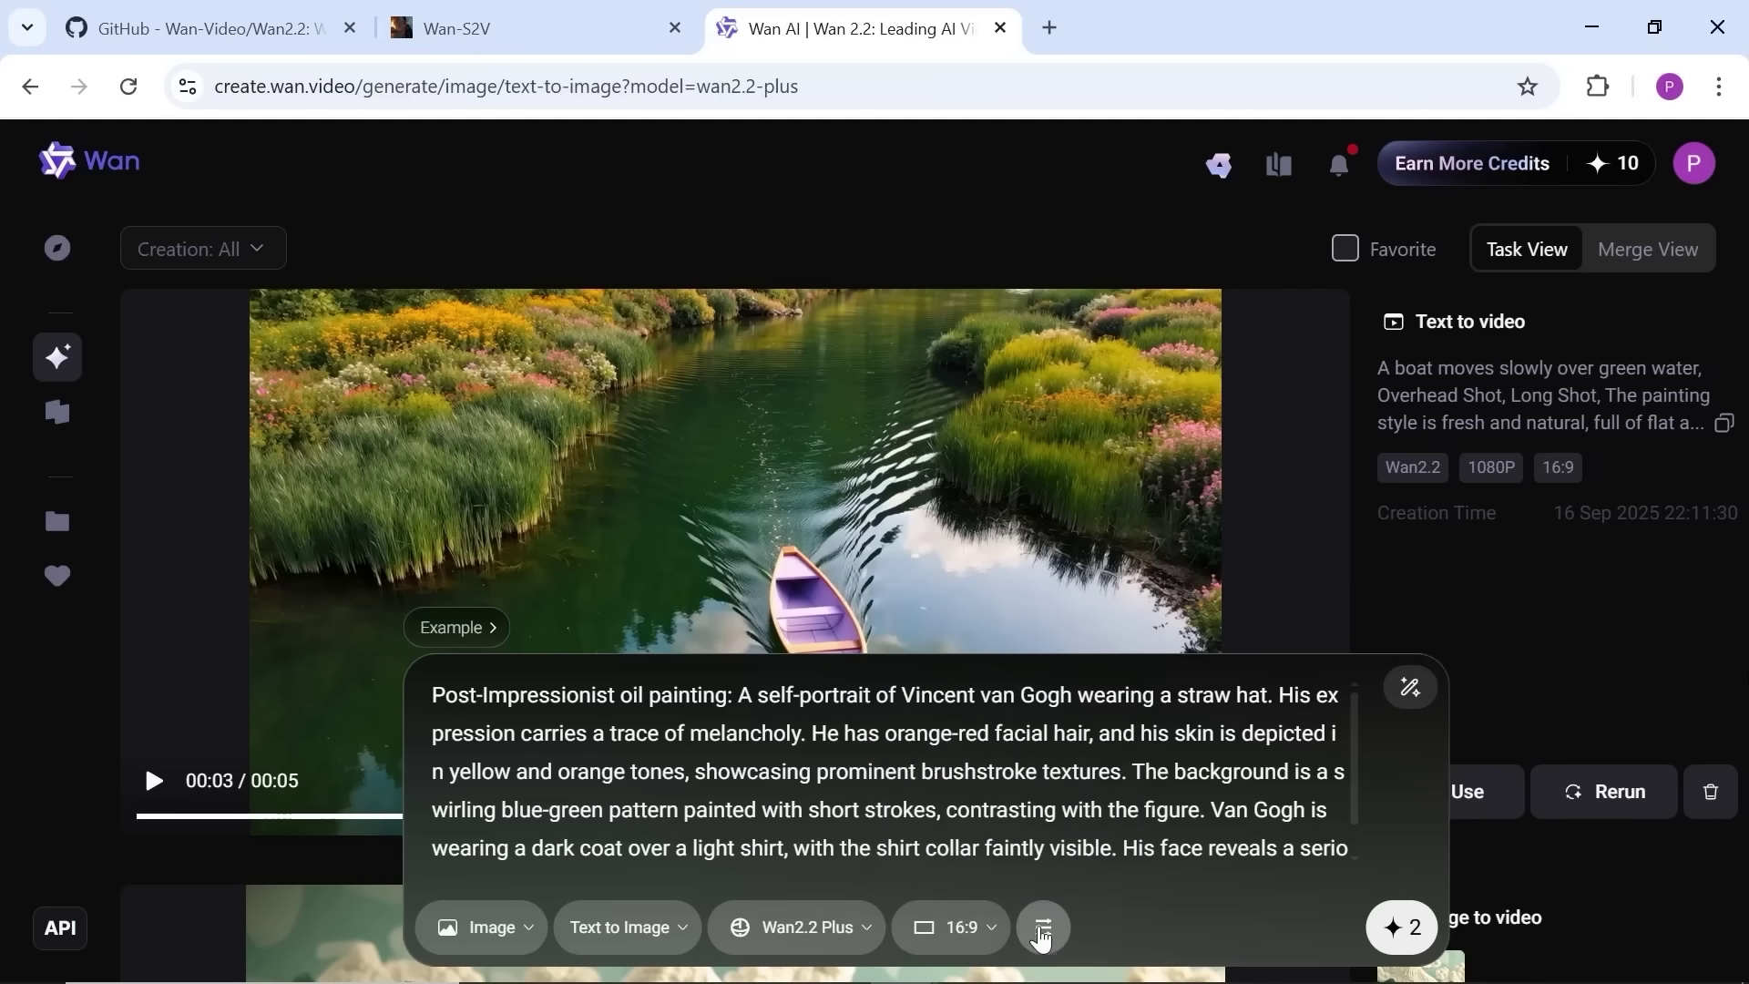
pyautogui.click(1042, 927)
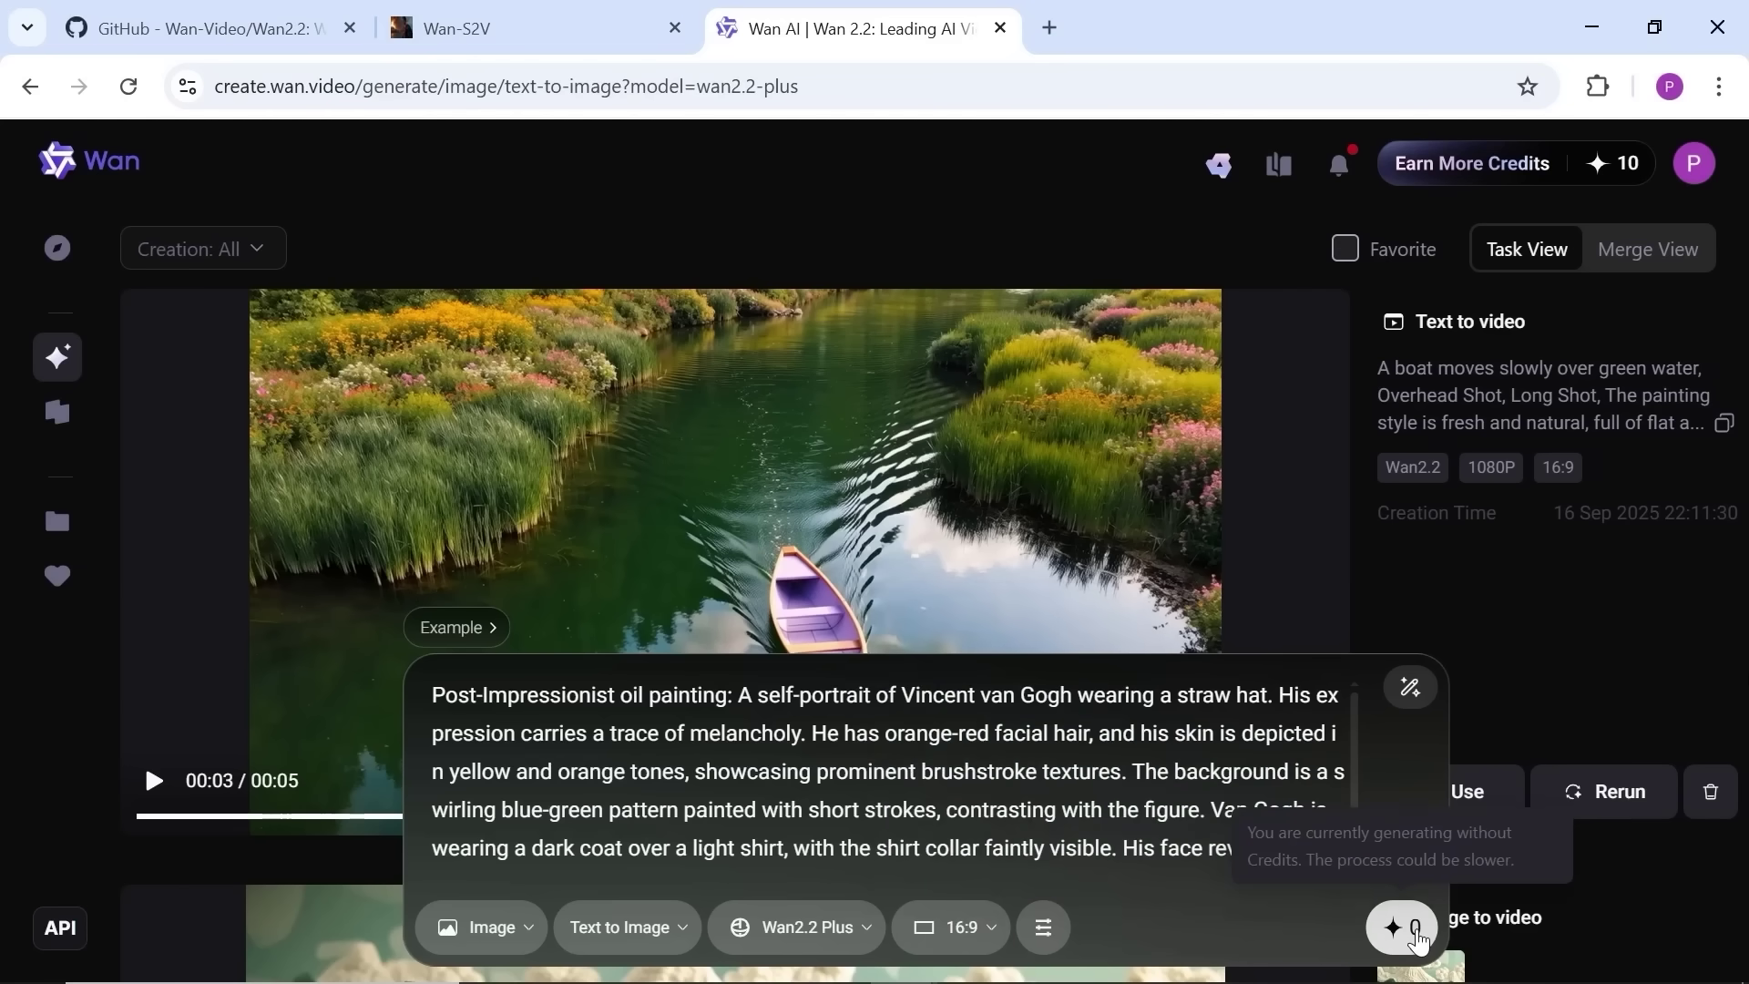
pyautogui.click(1416, 940)
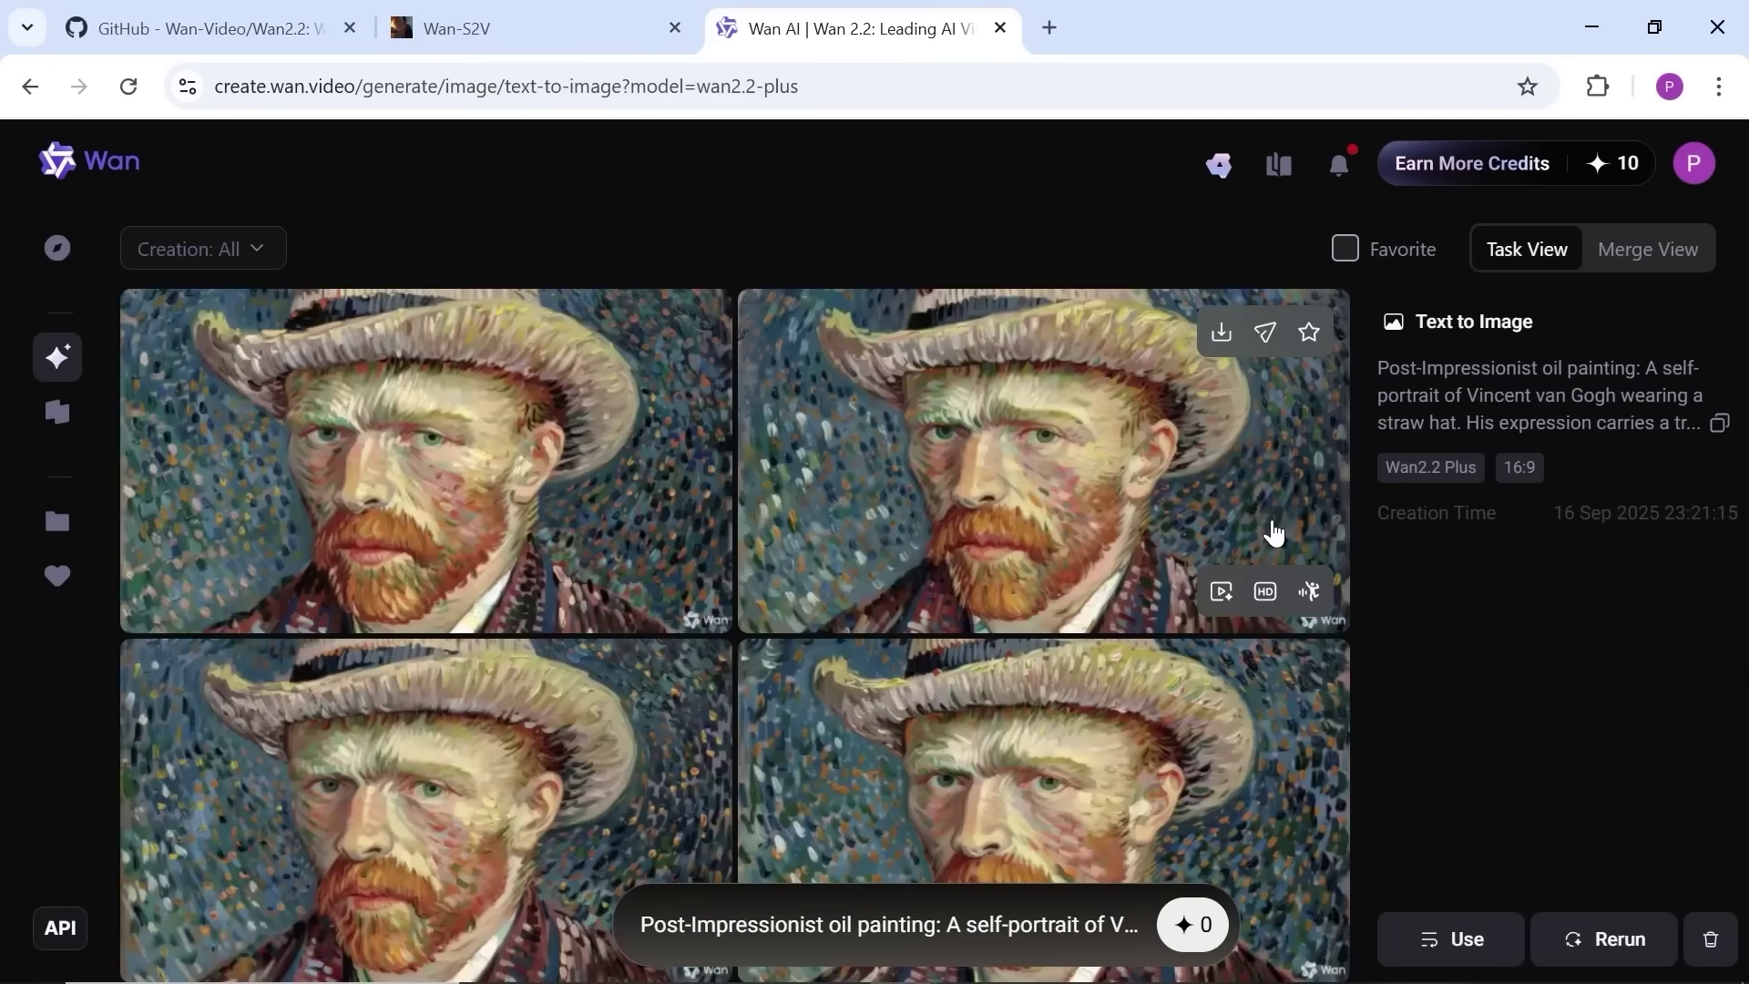
# Submit the ancient mural prompt and page to the third angel mural variation.
pyautogui.click(1405, 926)
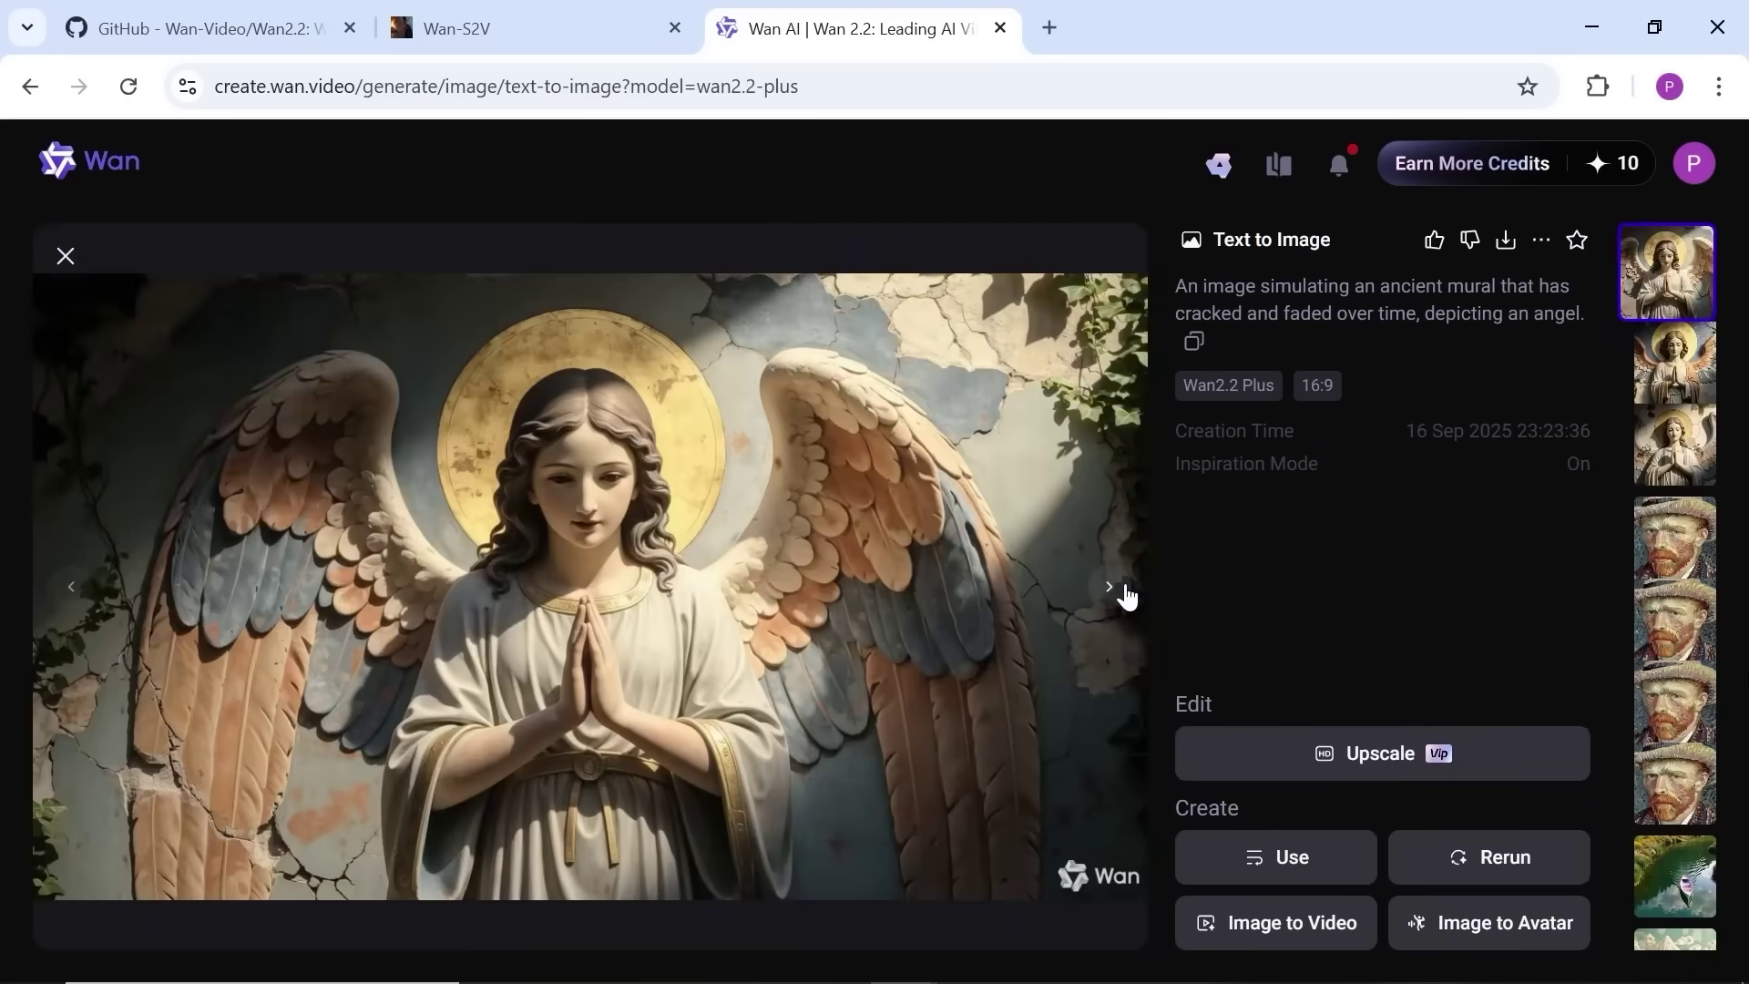
pyautogui.click(1109, 588)
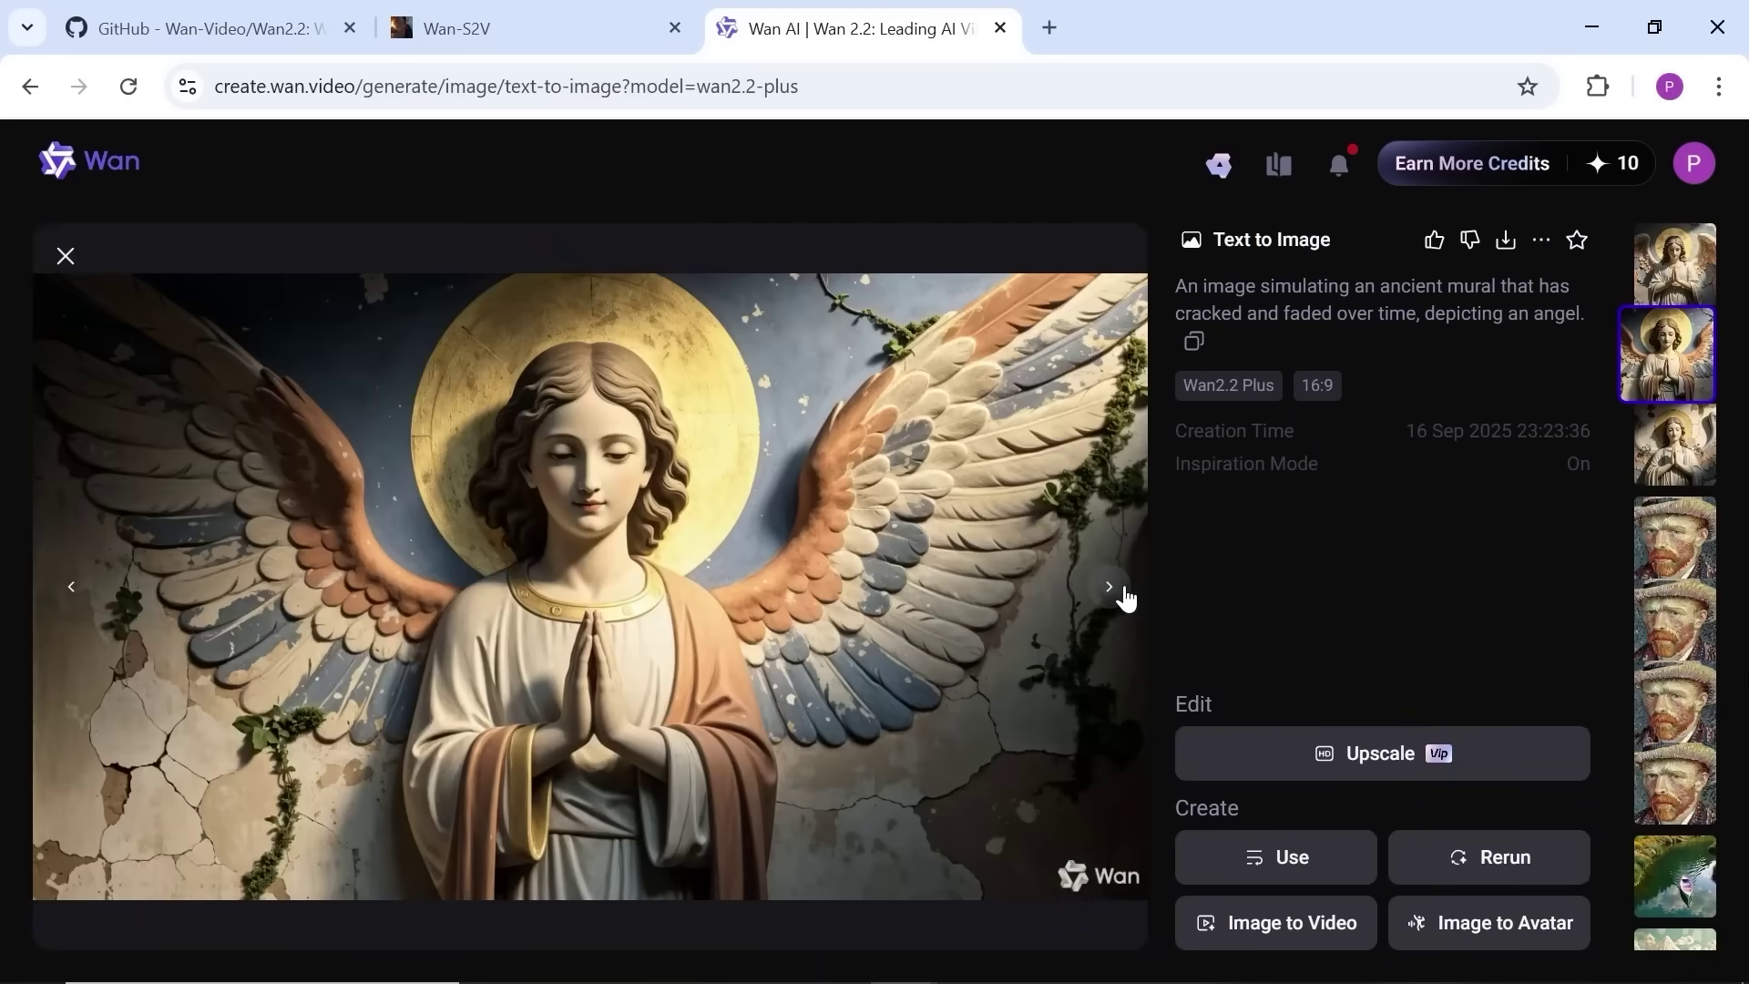
pyautogui.click(1108, 587)
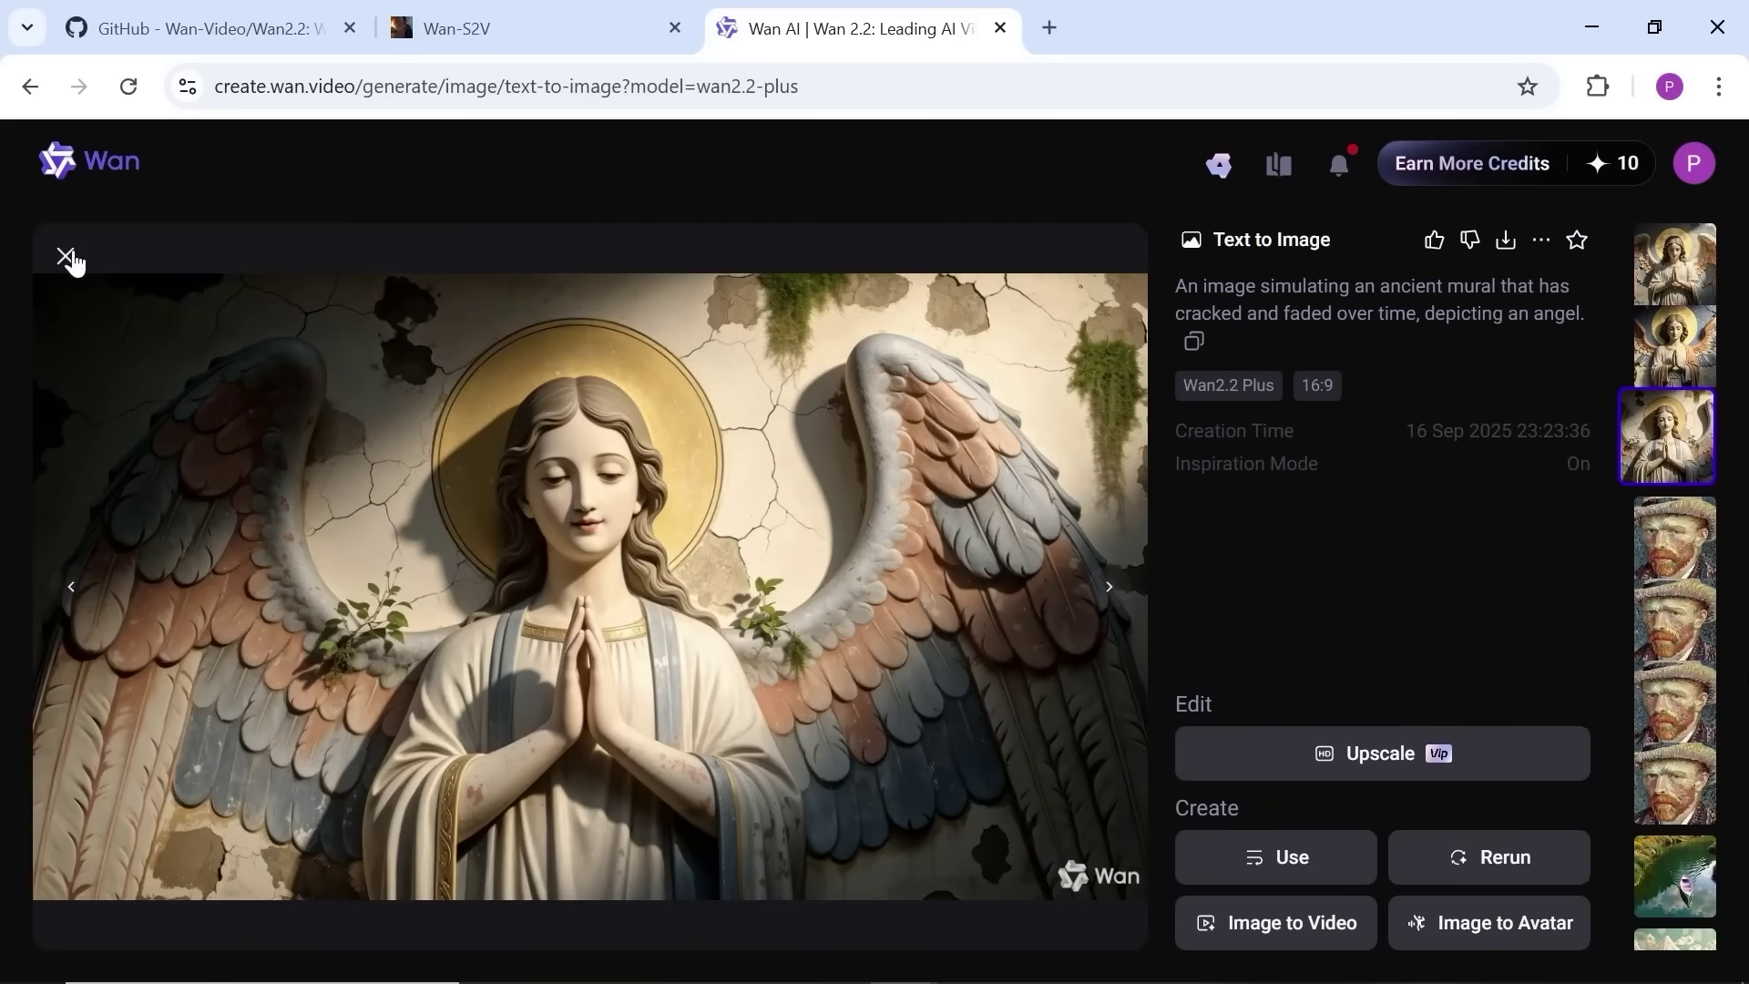
# Close the angel viewer and upload a character portrait from the computer.
pyautogui.click(65, 258)
pyautogui.click(485, 820)
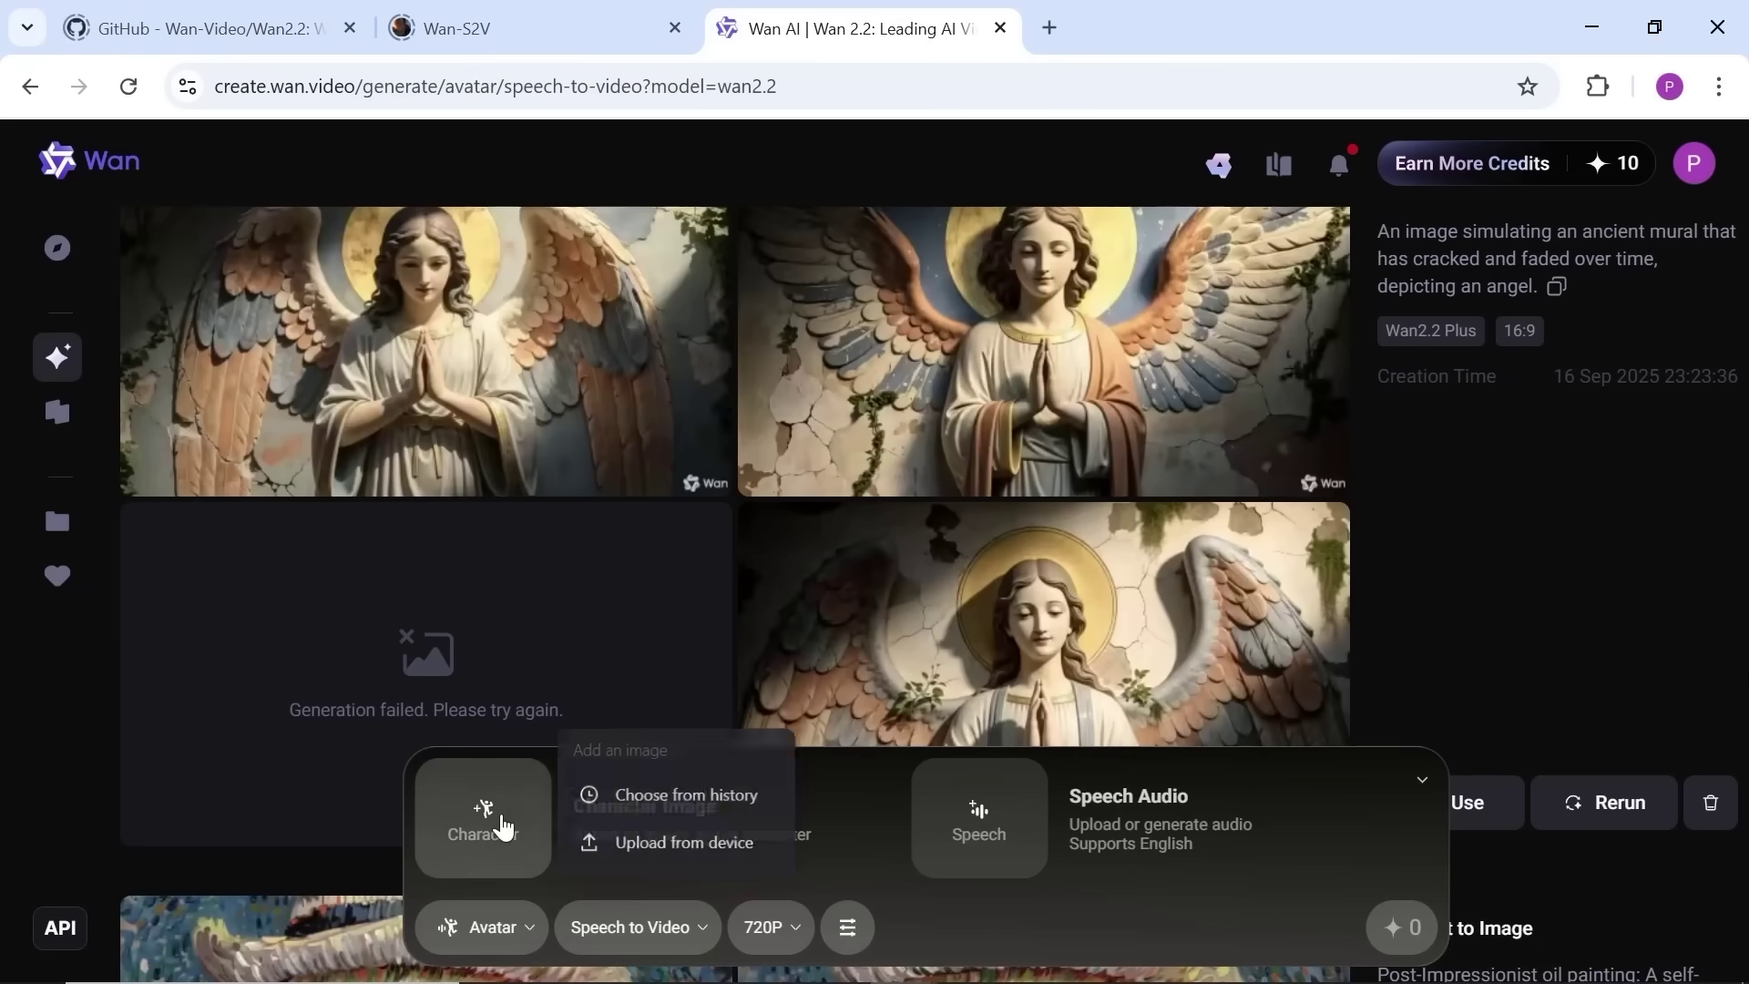
pyautogui.click(626, 844)
# Voice the pasted dialogue with Warm Guy, submit the avatar video, and start another speech generation.
pyautogui.click(979, 817)
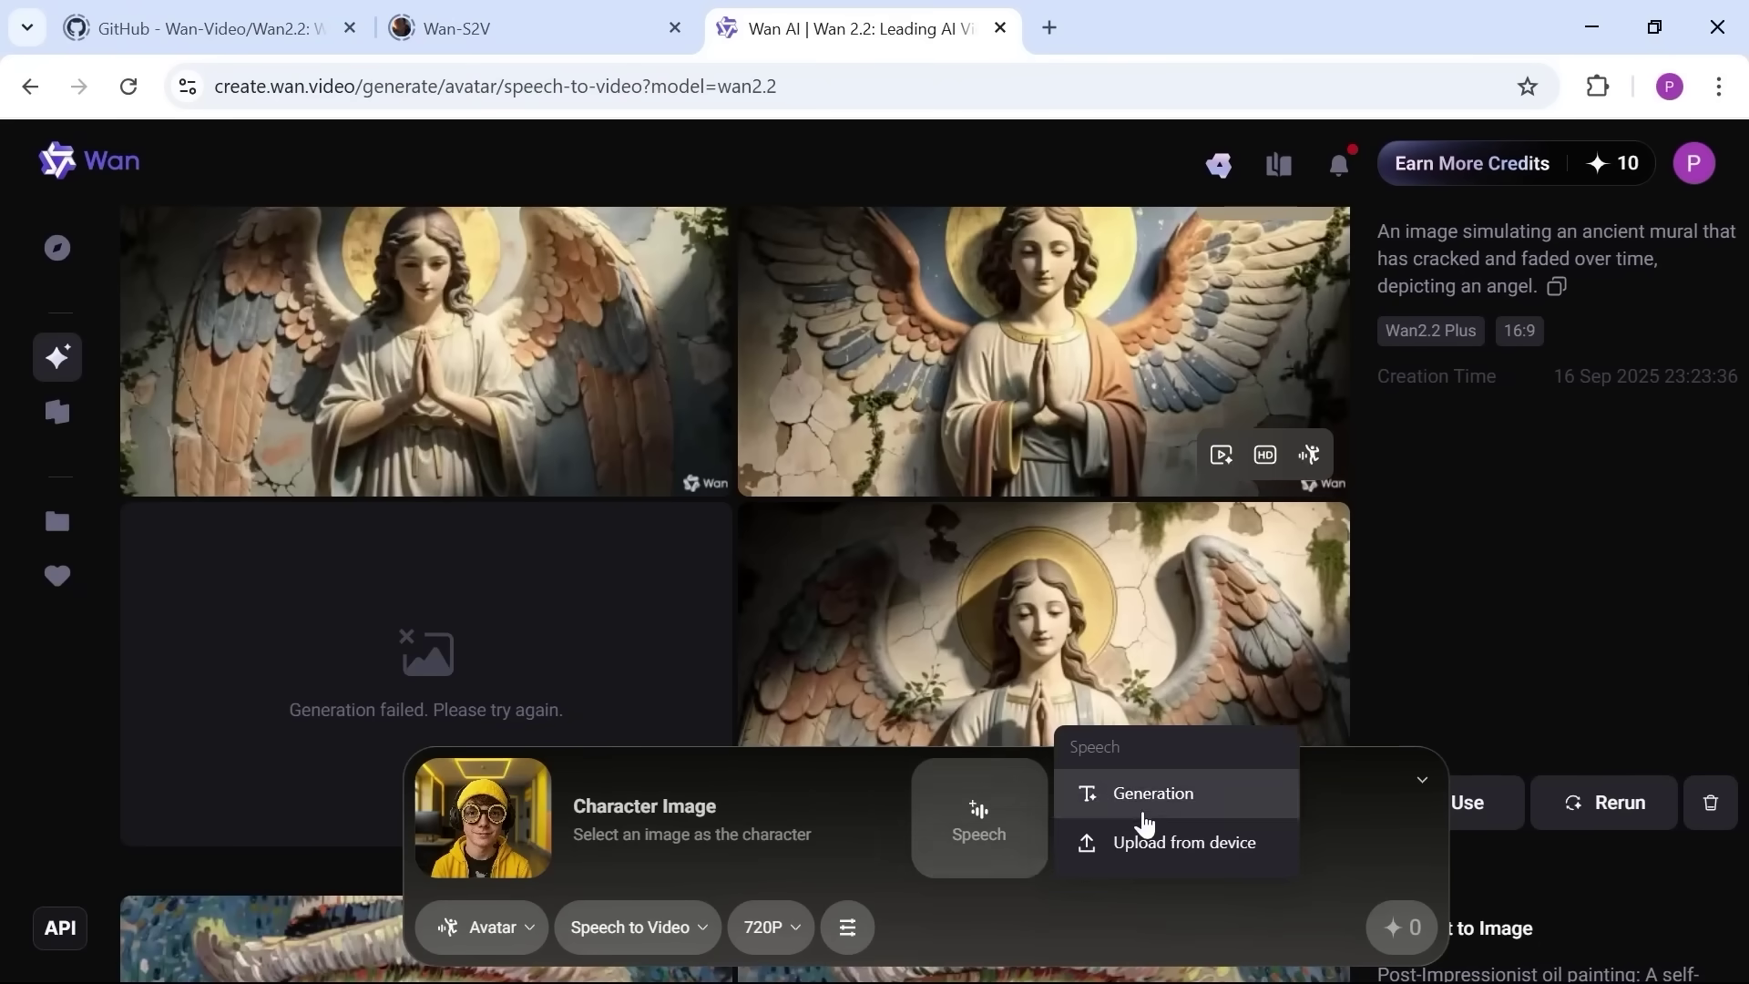
pyautogui.click(1123, 793)
pyautogui.write('Today I’ll show you how to make jaw-dropping animations with AI… and it won’t cost you a penny. Let’s make magic.')
pyautogui.click(588, 650)
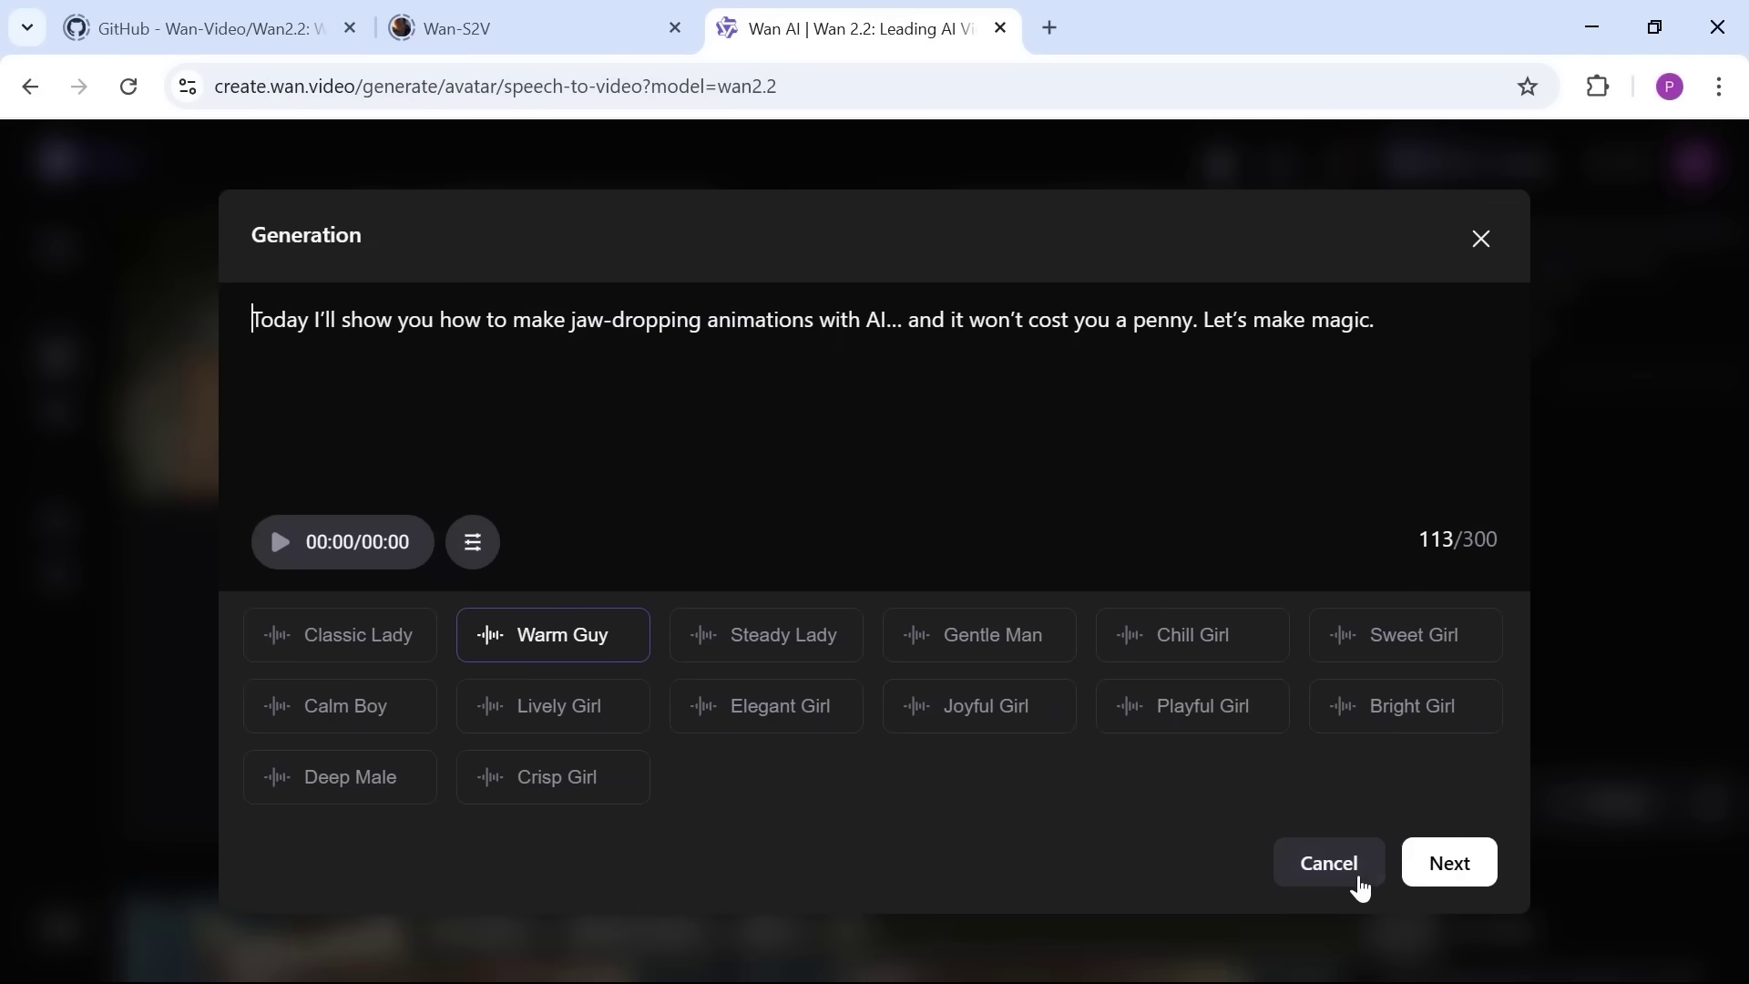
pyautogui.click(1440, 874)
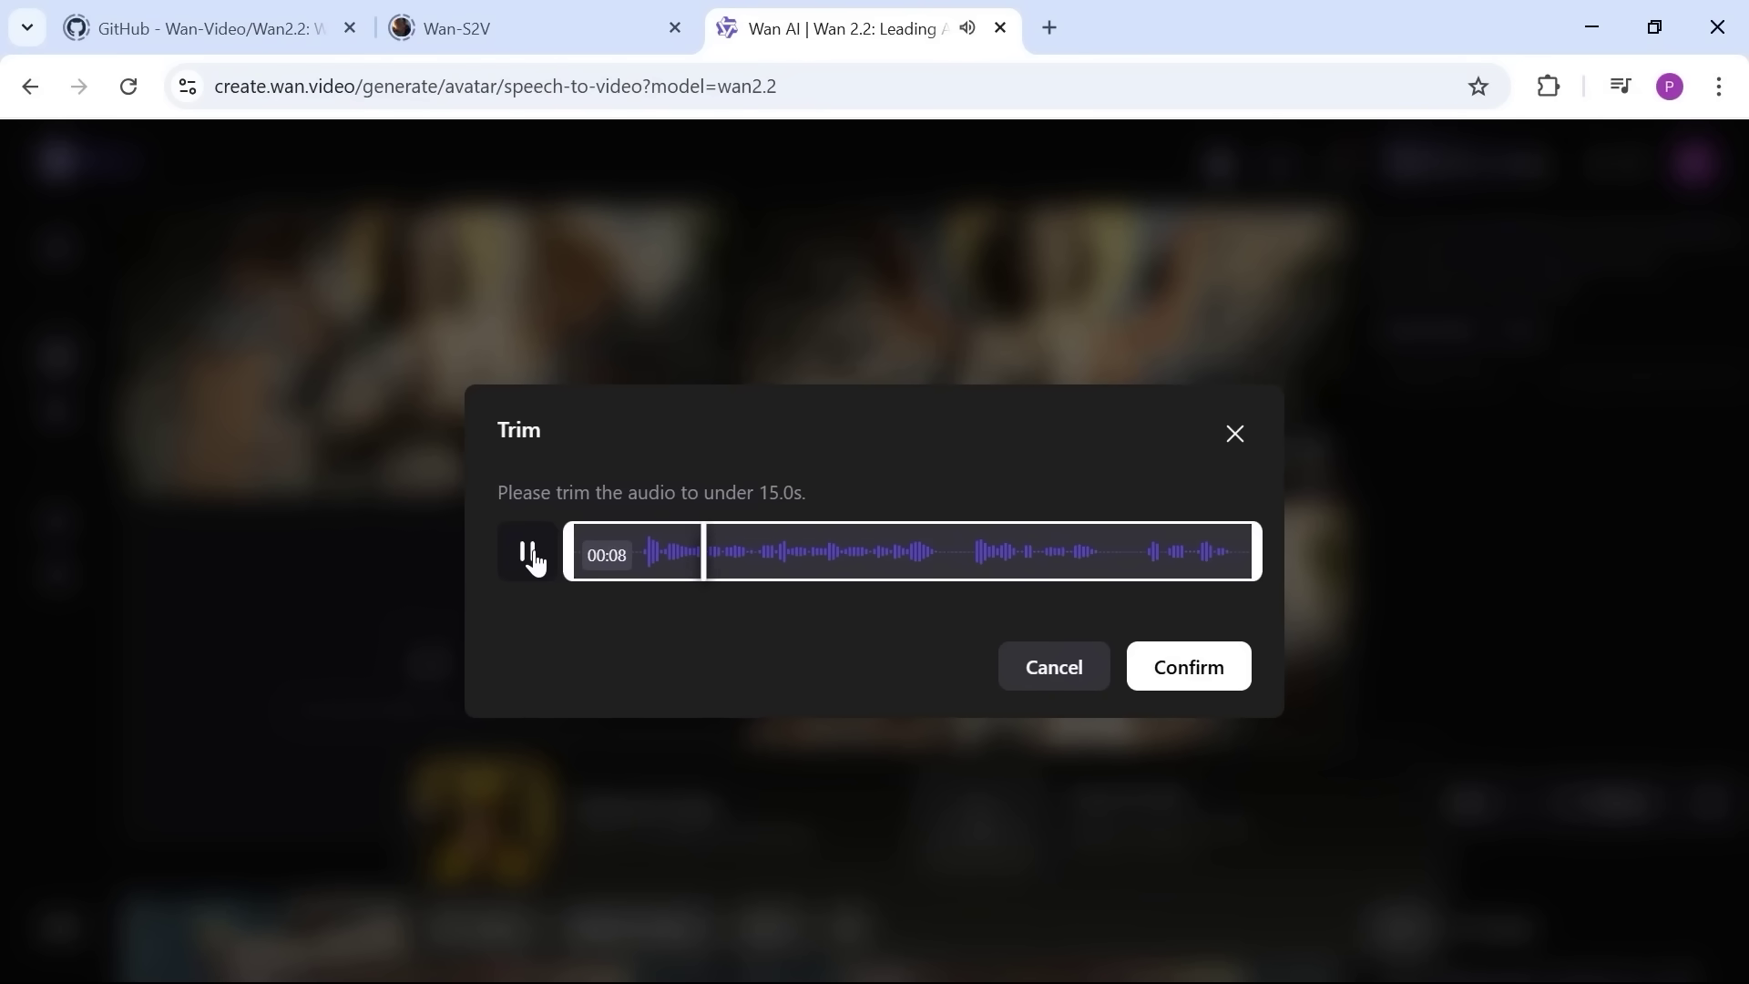
pyautogui.click(1189, 668)
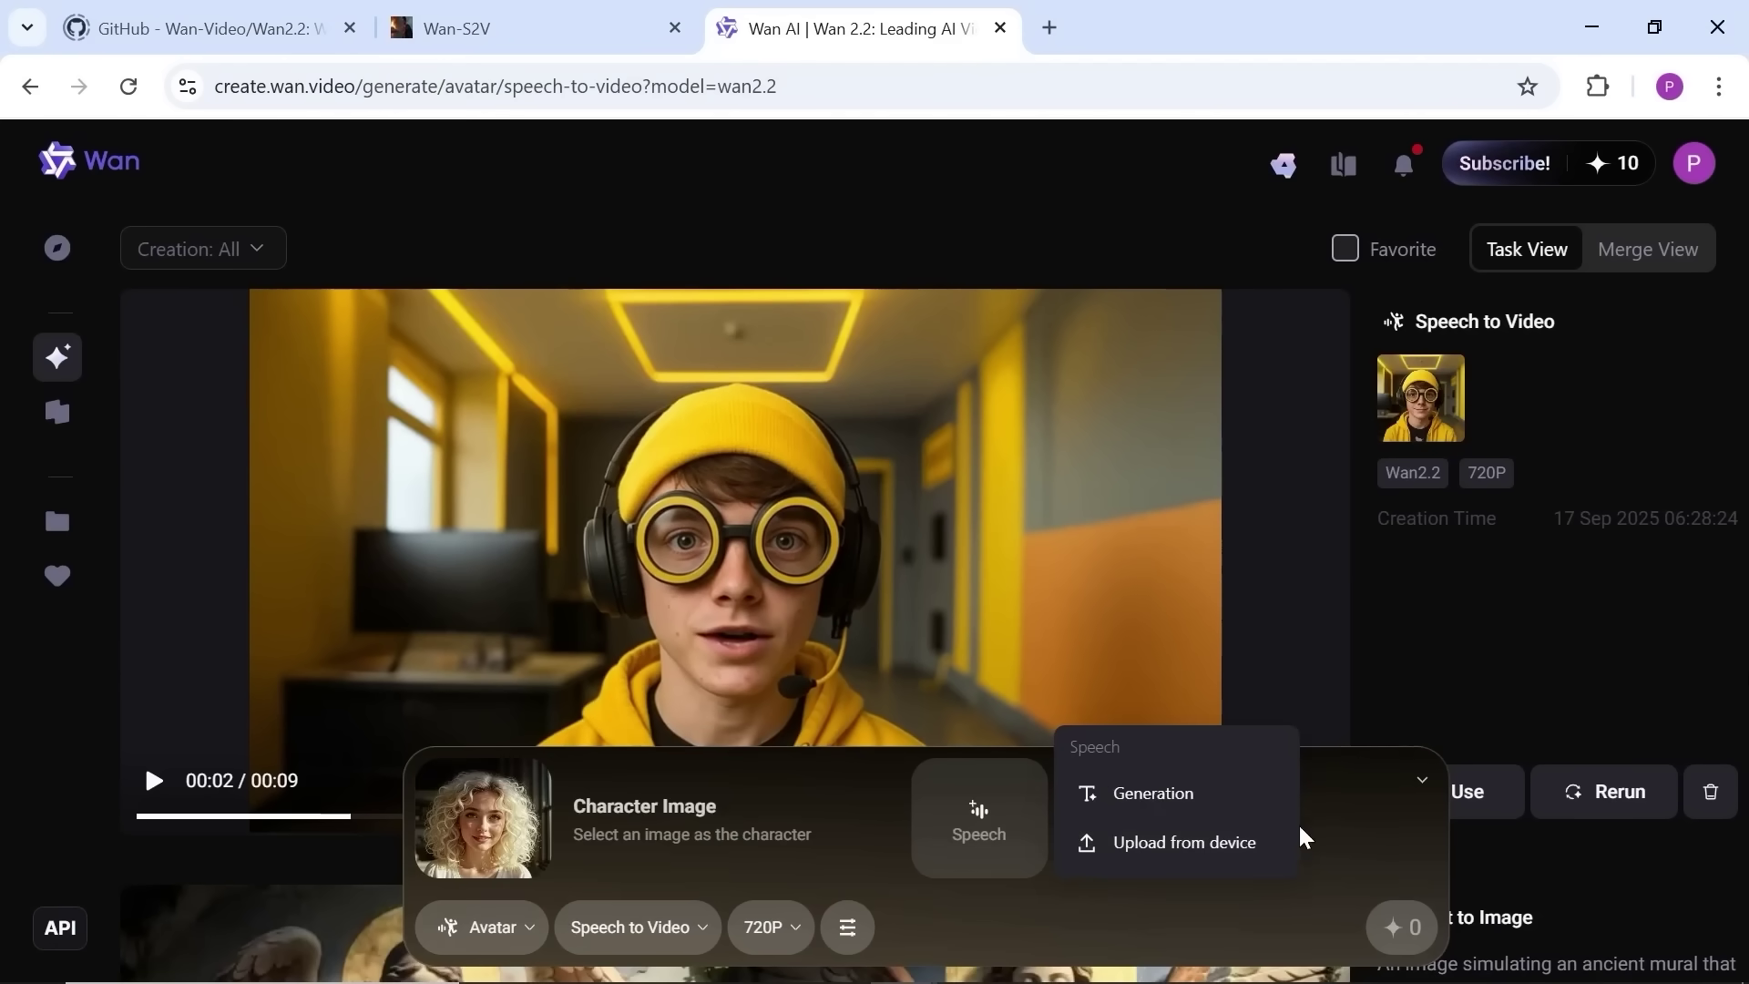
pyautogui.click(1168, 801)
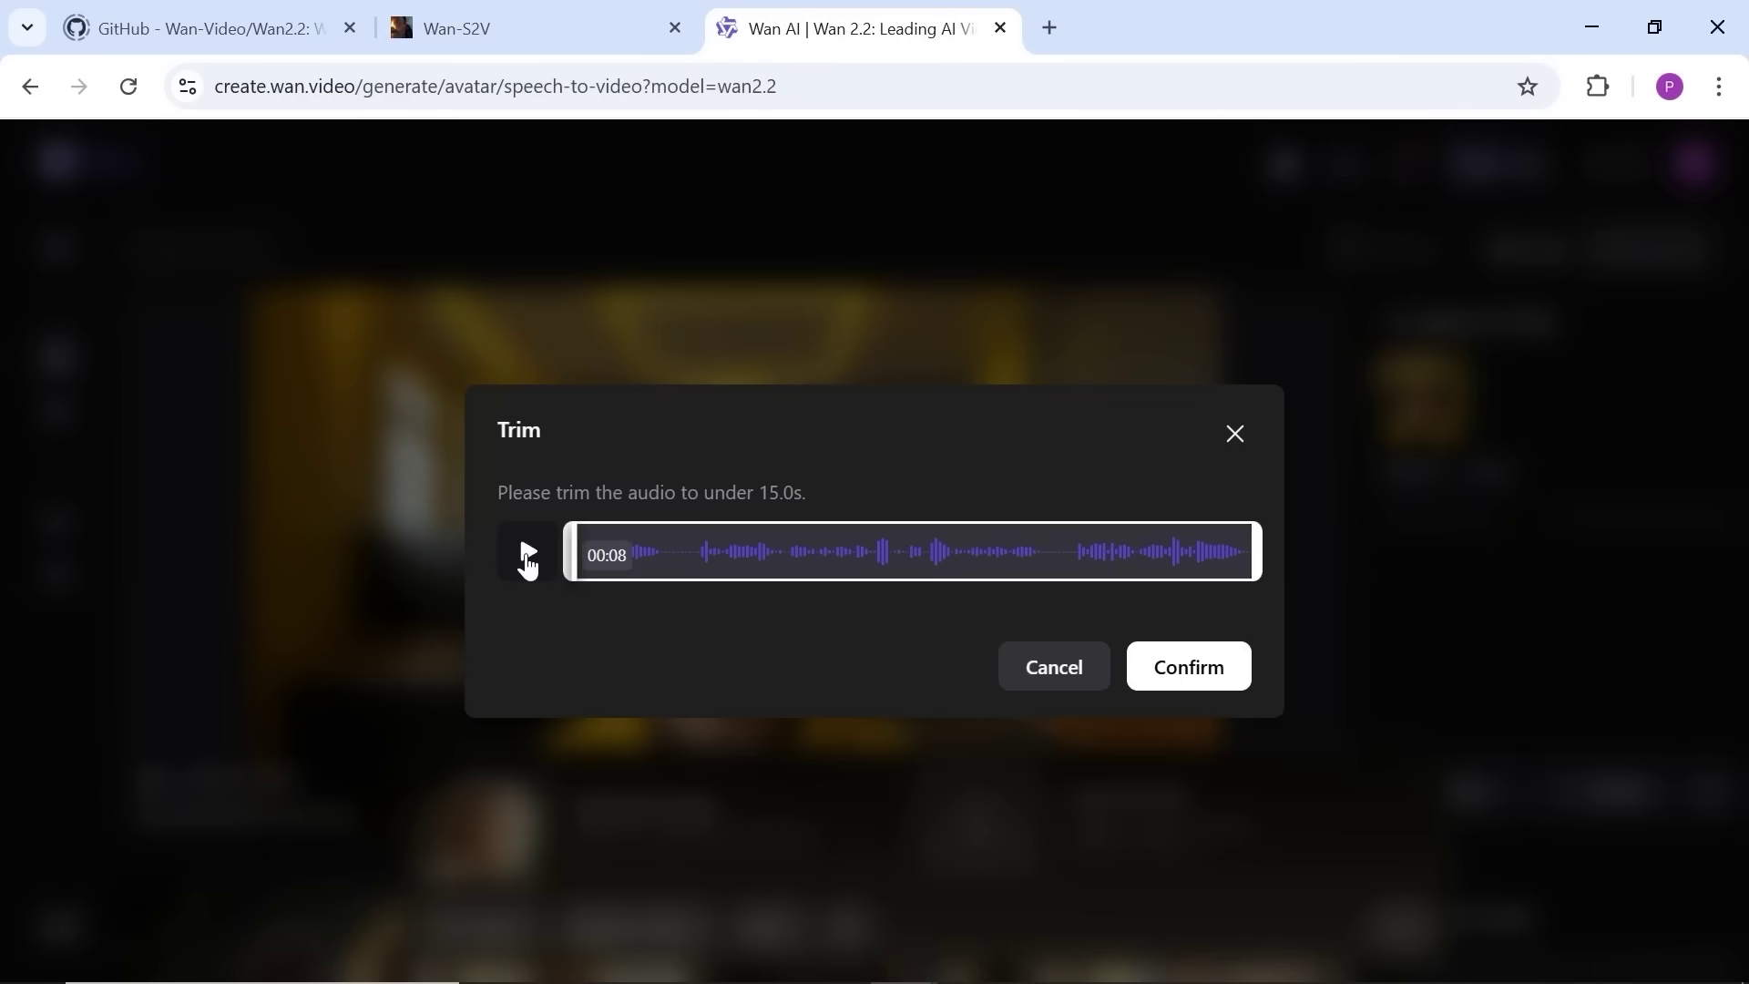
# Accept the trimmed audio and submit the curly-haired woman's avatar video.
pyautogui.click(1189, 667)
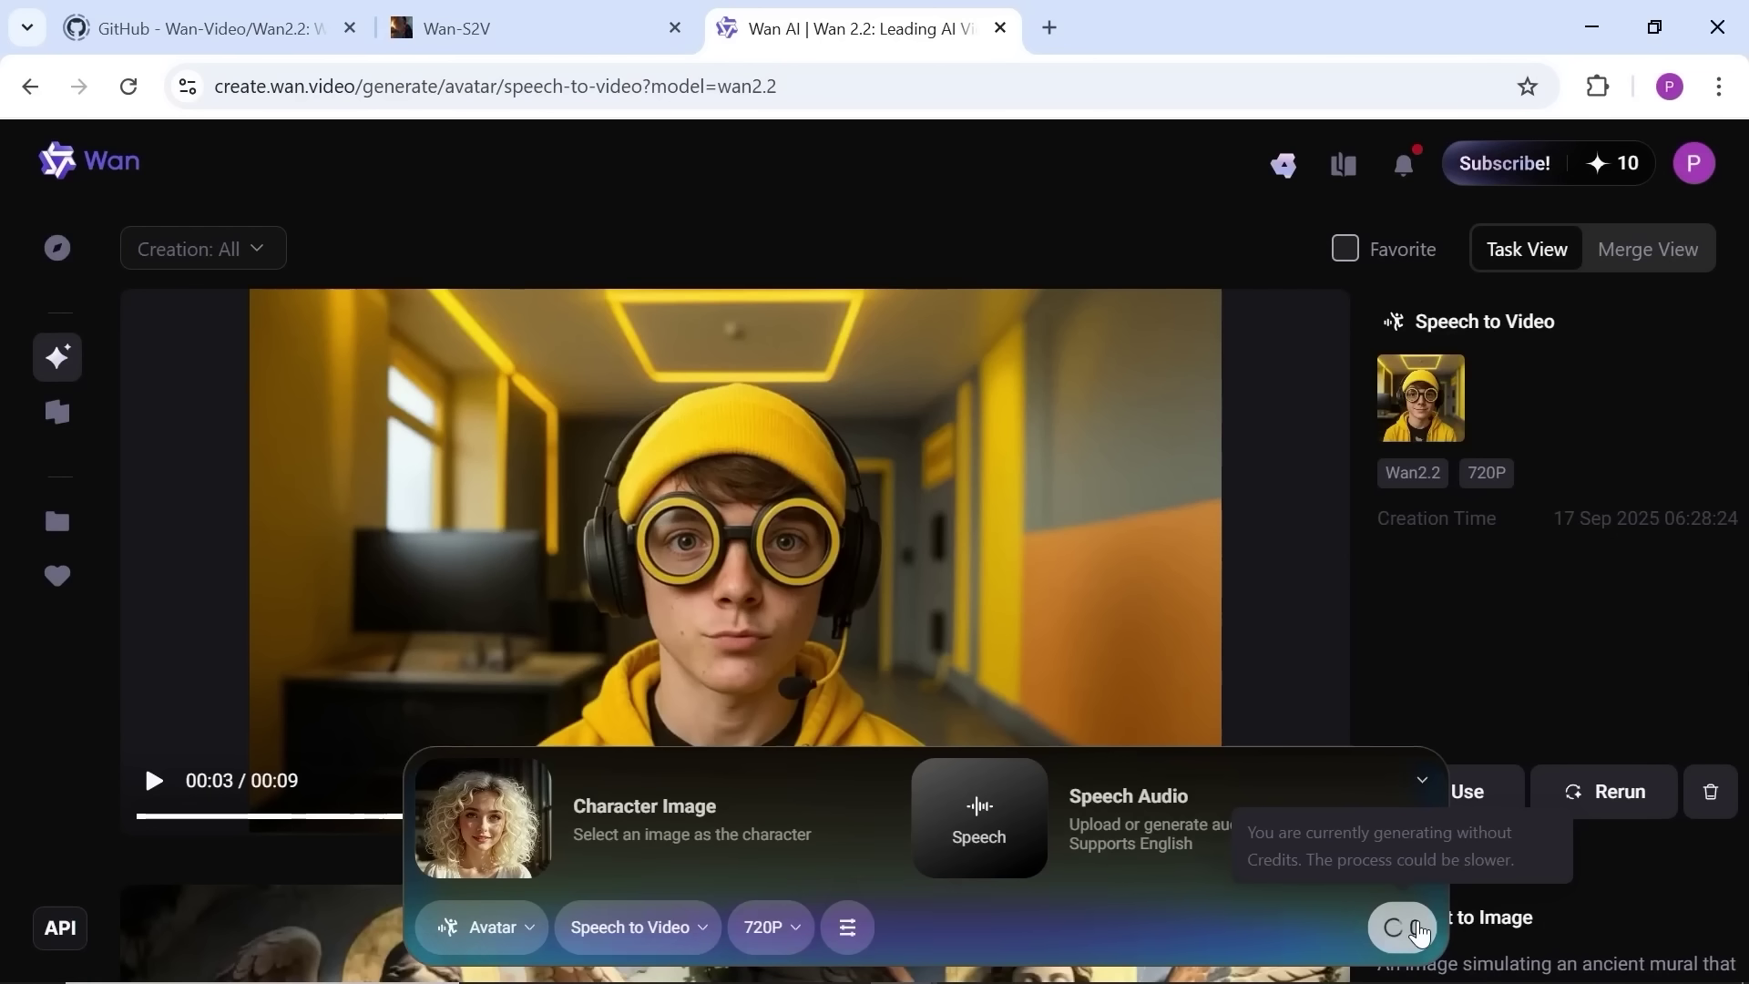
pyautogui.click(1405, 927)
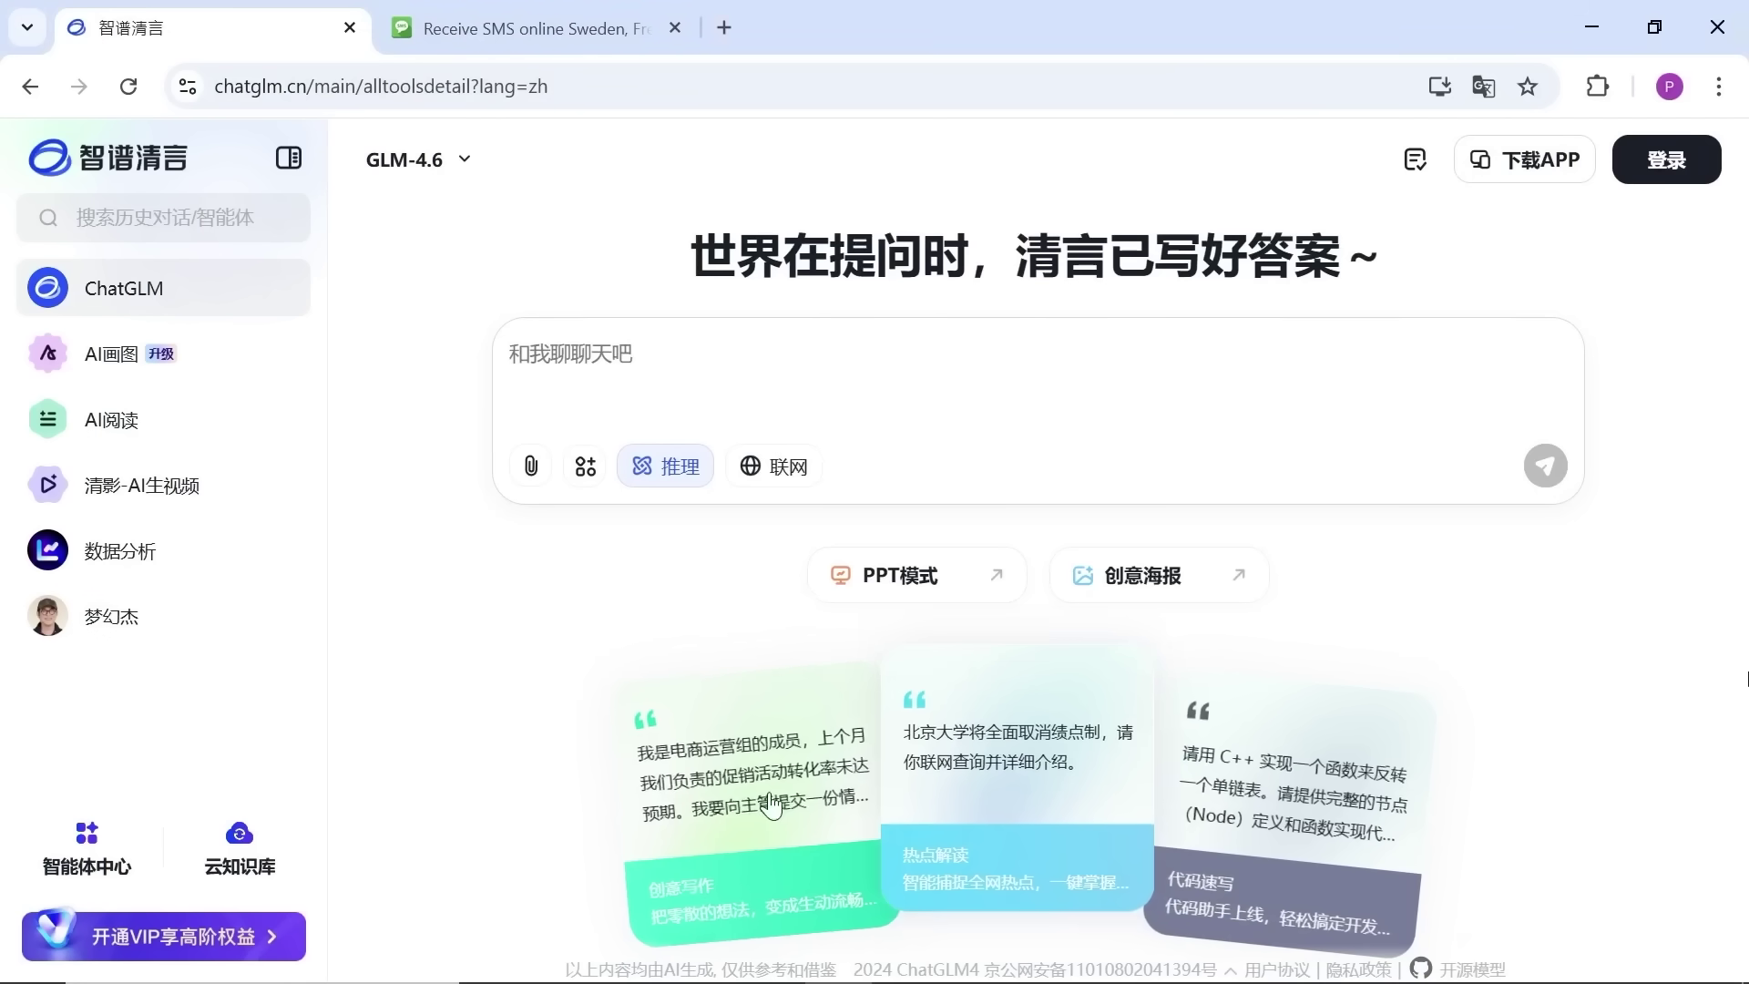
# Translate the Zhipu Qingyan homepage into English and dismiss the translation prompt.
pyautogui.rightClick(1376, 582)
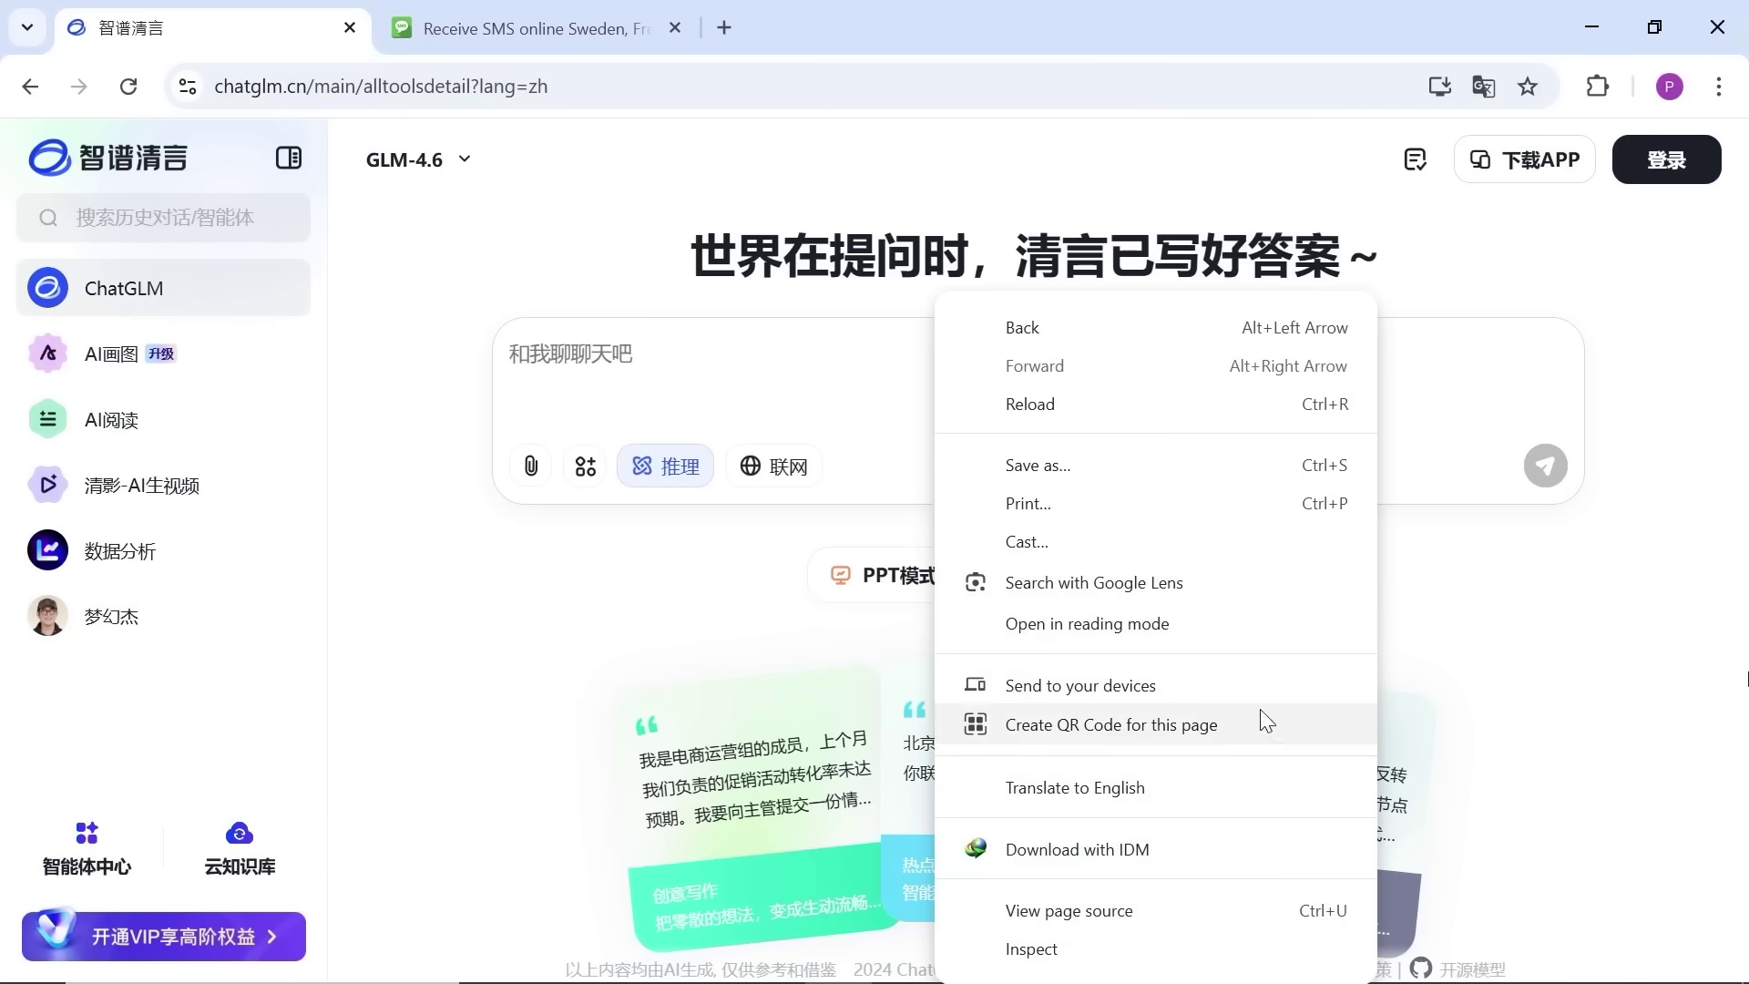
pyautogui.click(1222, 784)
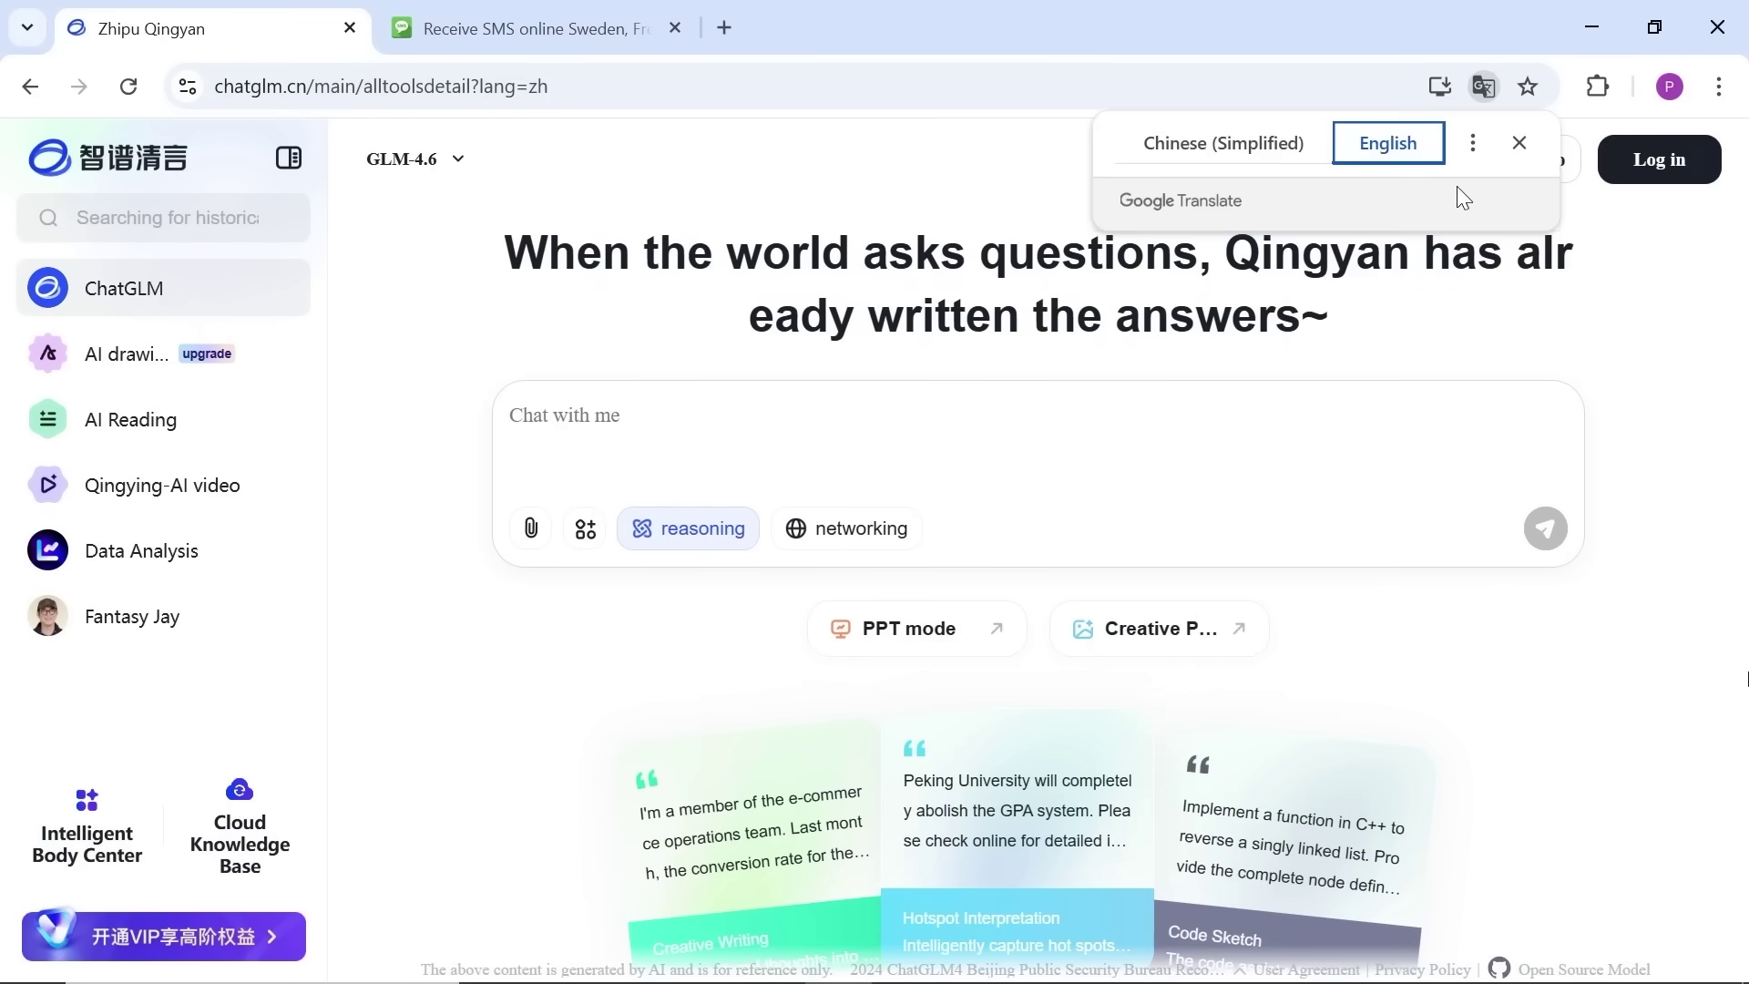
pyautogui.click(1518, 143)
pyautogui.scroll(-1, 1609, 666)
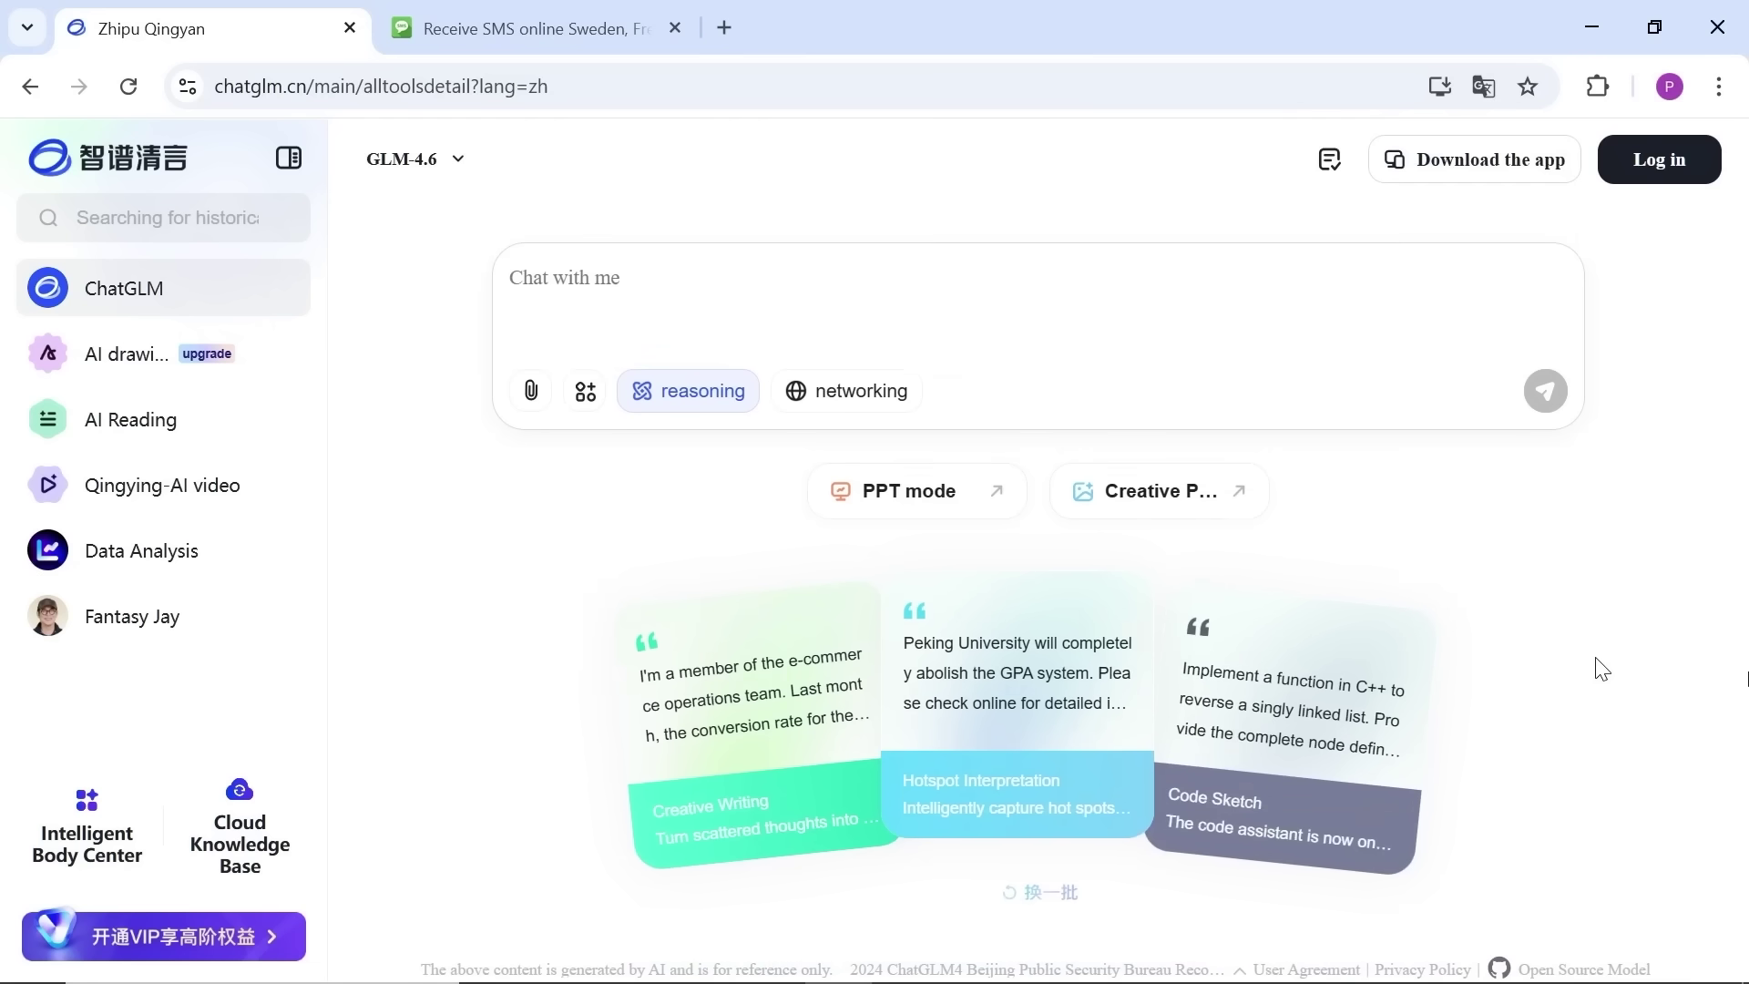
pyautogui.scroll(1, 1587, 651)
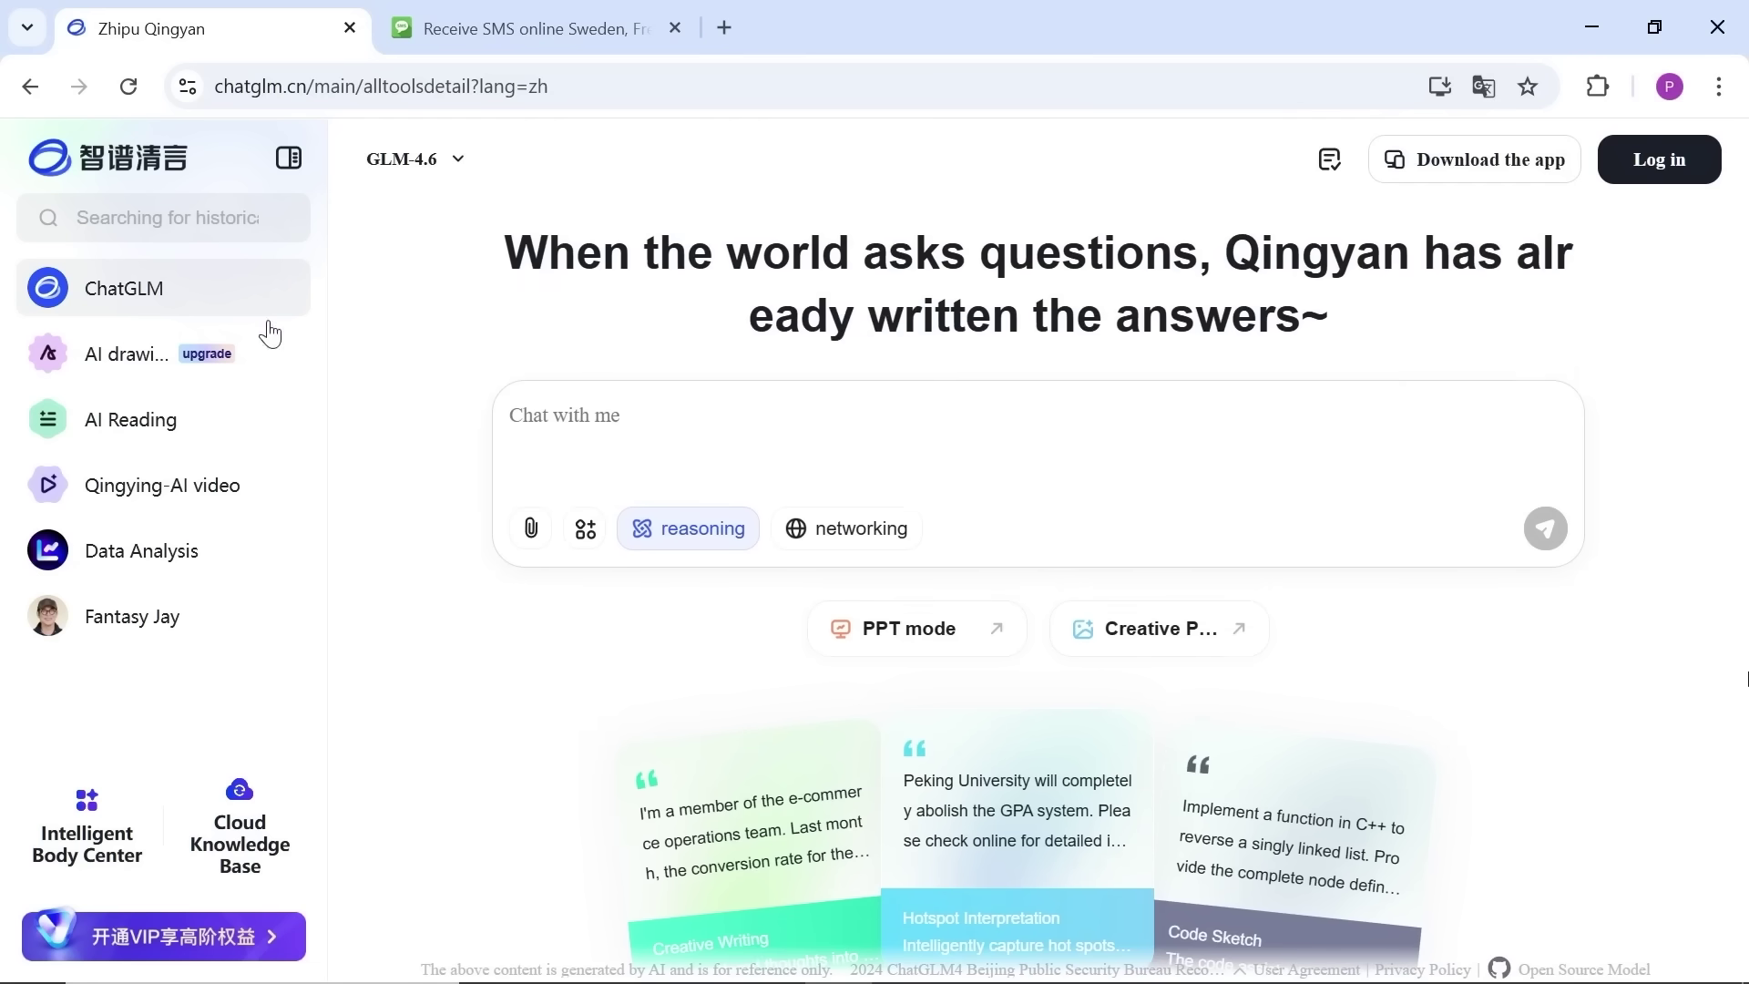
# Open the login dialog and fetch the temporary phone number and SMS code.
pyautogui.click(1666, 171)
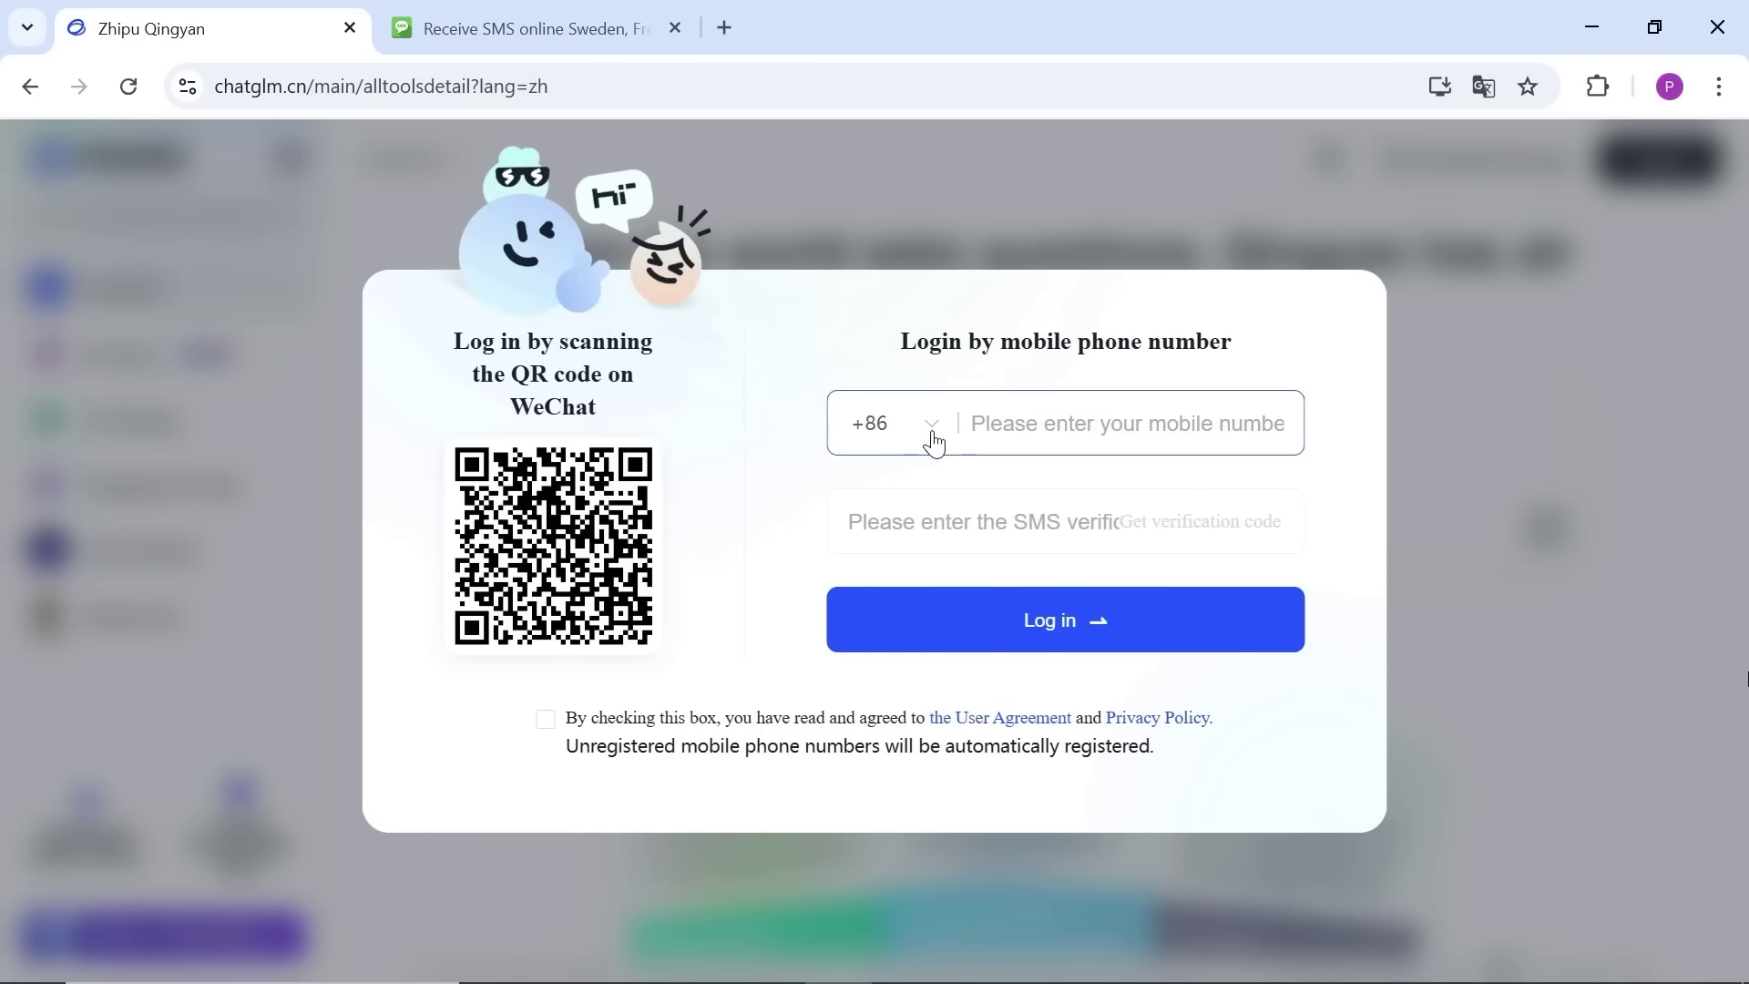
pyautogui.hotkey('ctrl', 'Tab')
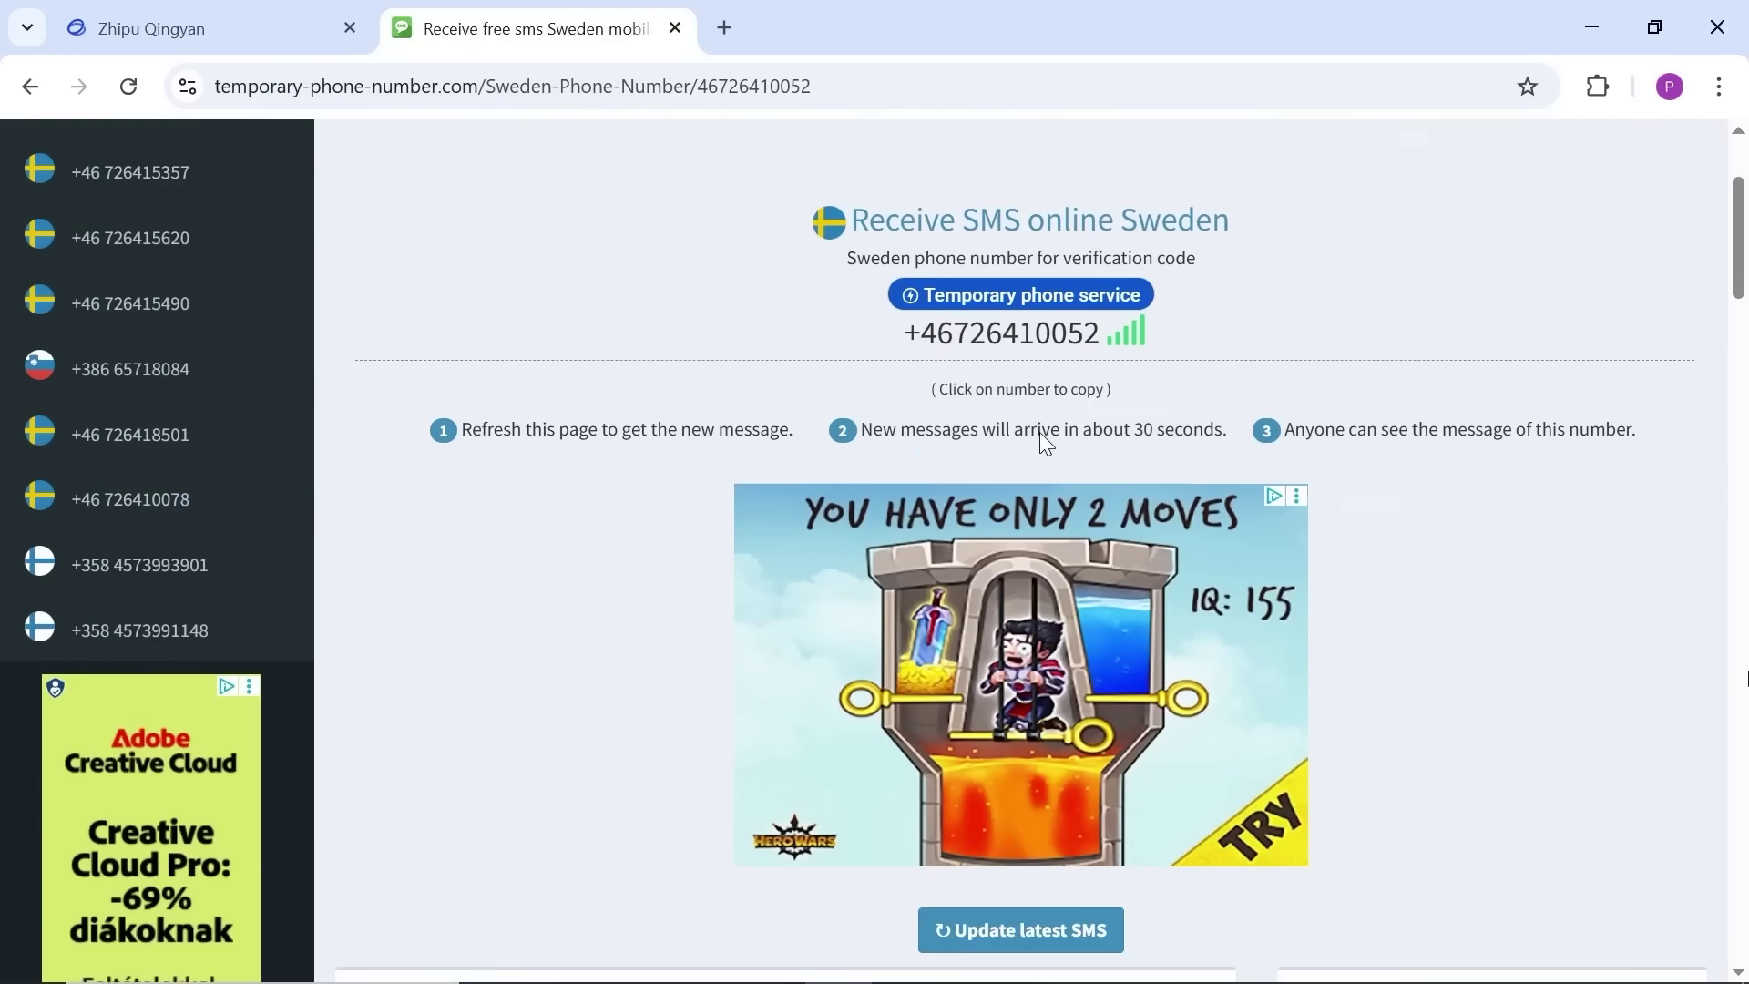
pyautogui.hotkey('ctrl', 'Tab')
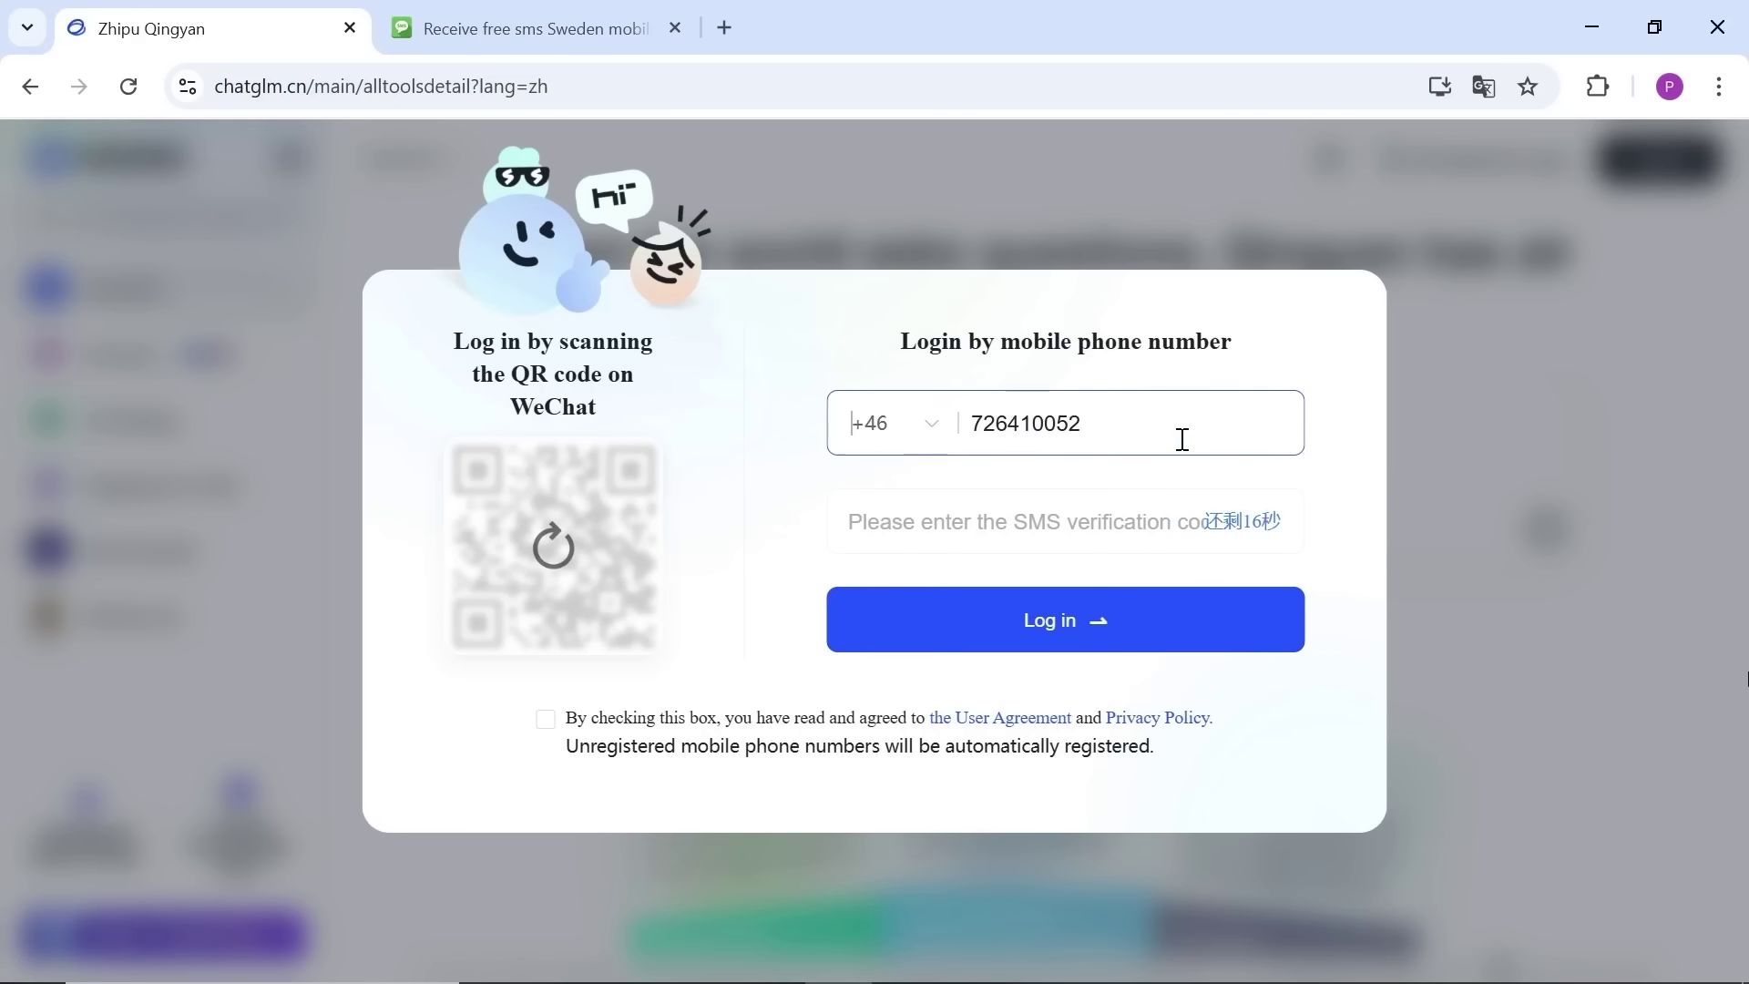
pyautogui.hotkey('ctrl', 'Tab')
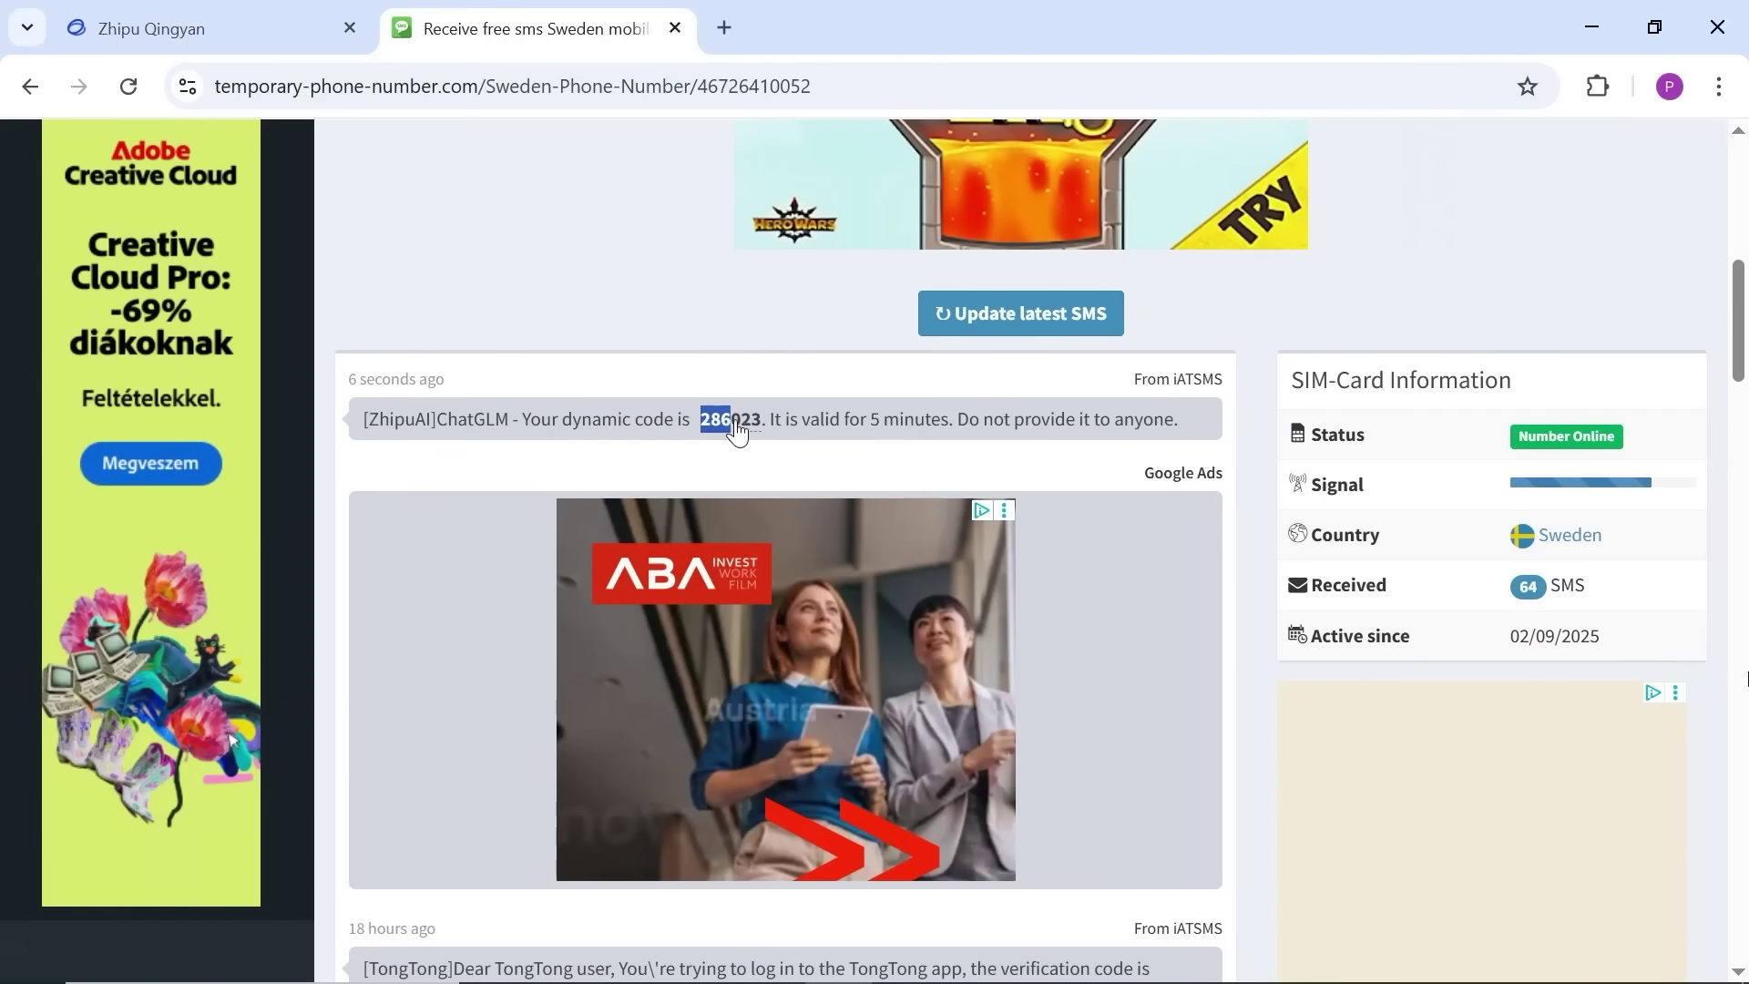
pyautogui.hotkey('ctrl', 'Tab')
# Log in and generate Pixar-style images from the astronaut-in-garden gallery prompt.
pyautogui.click(1047, 628)
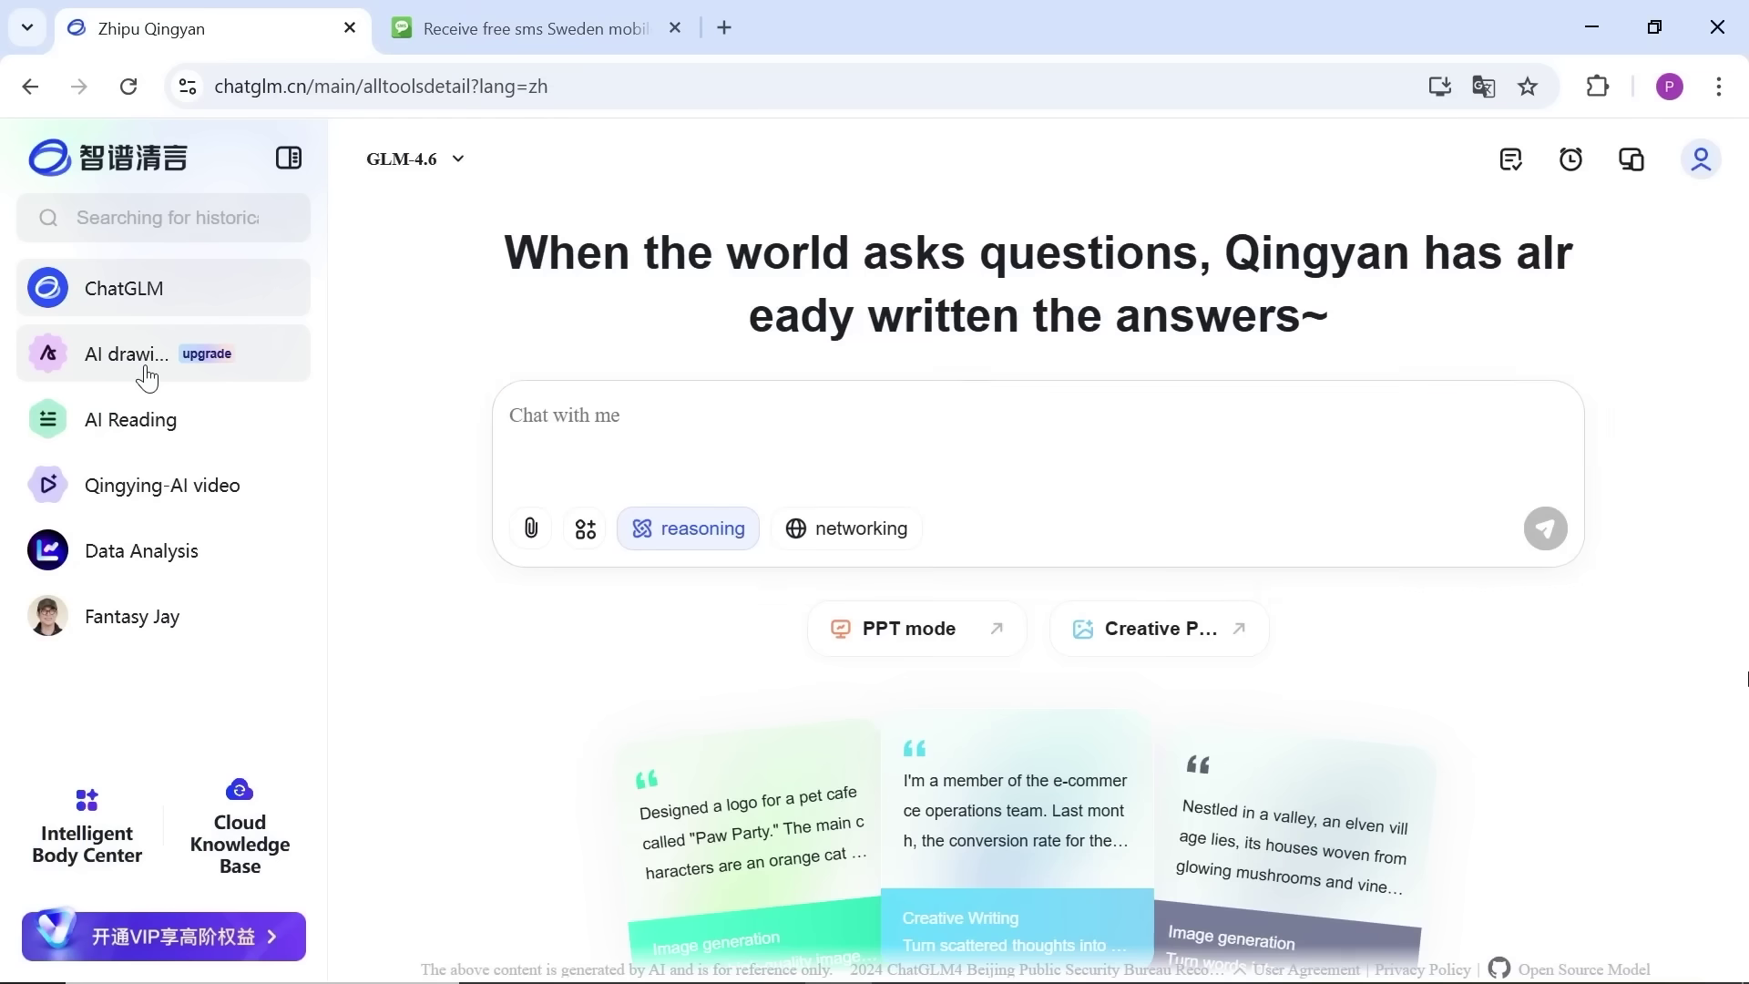
pyautogui.scroll(-2, 1639, 578)
pyautogui.scroll(-2, 1640, 578)
pyautogui.scroll(-5, 1640, 578)
pyautogui.scroll(-3, 1517, 495)
pyautogui.scroll(-2, 1436, 512)
pyautogui.scroll(-3, 1435, 513)
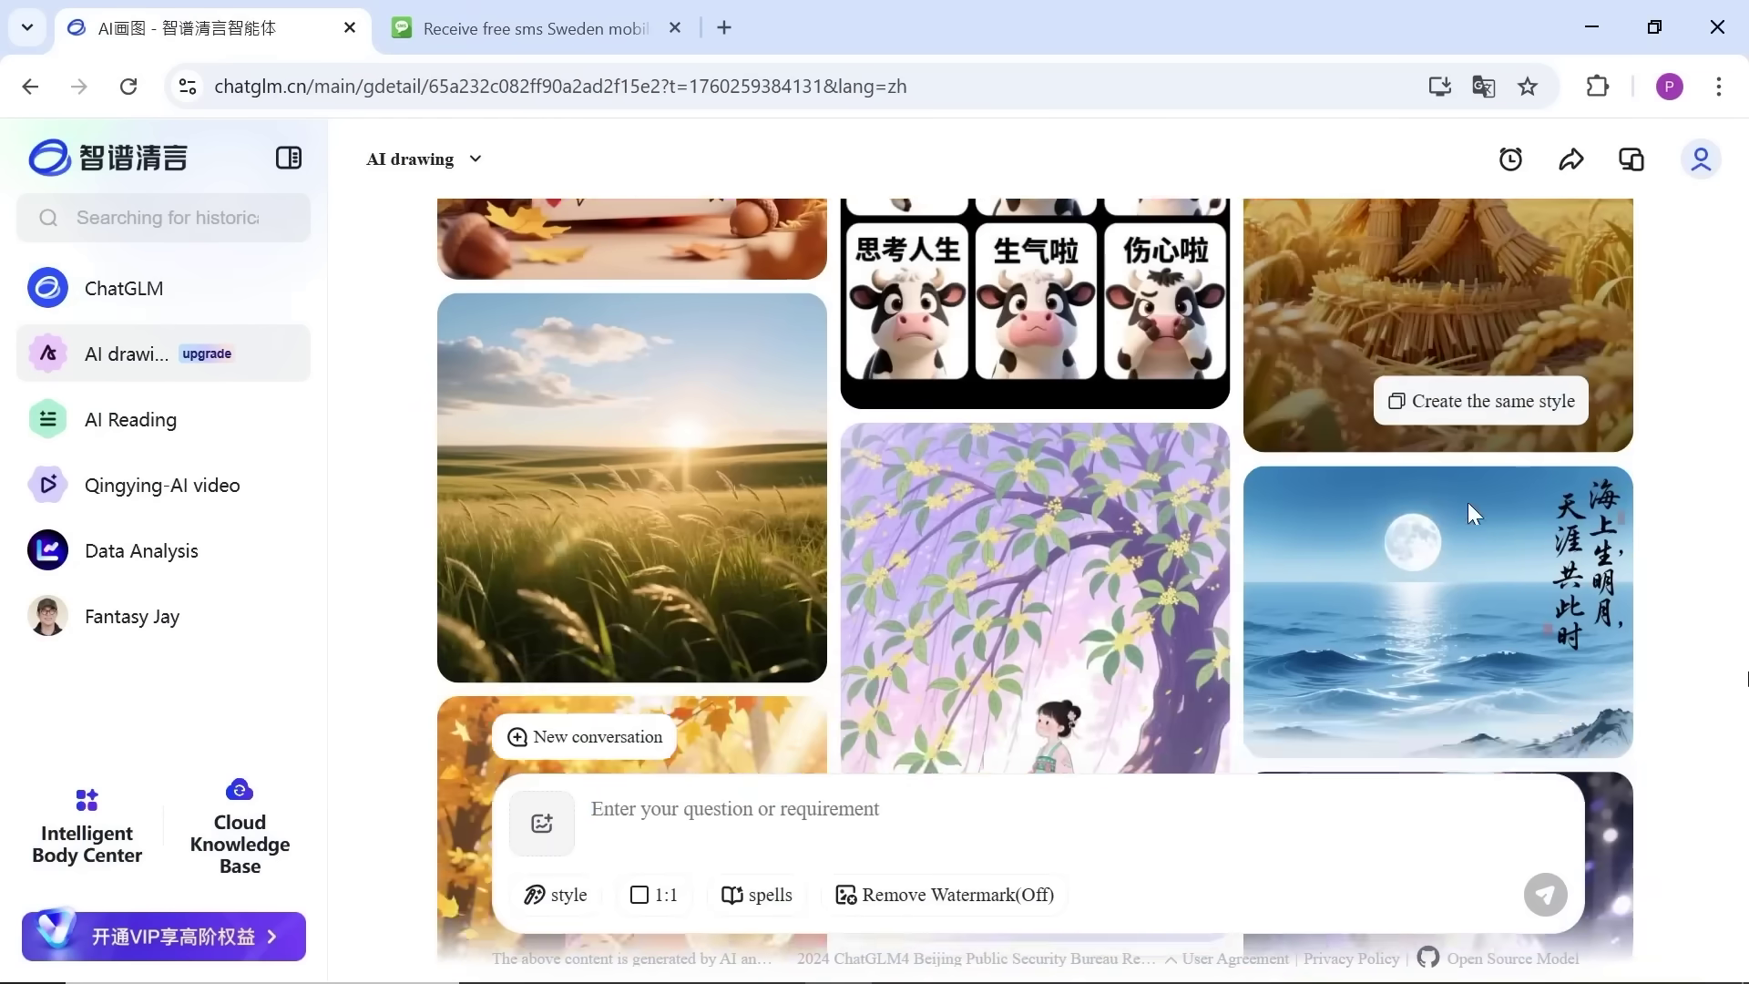
pyautogui.scroll(-3, 1472, 514)
pyautogui.click(1500, 352)
pyautogui.click(575, 882)
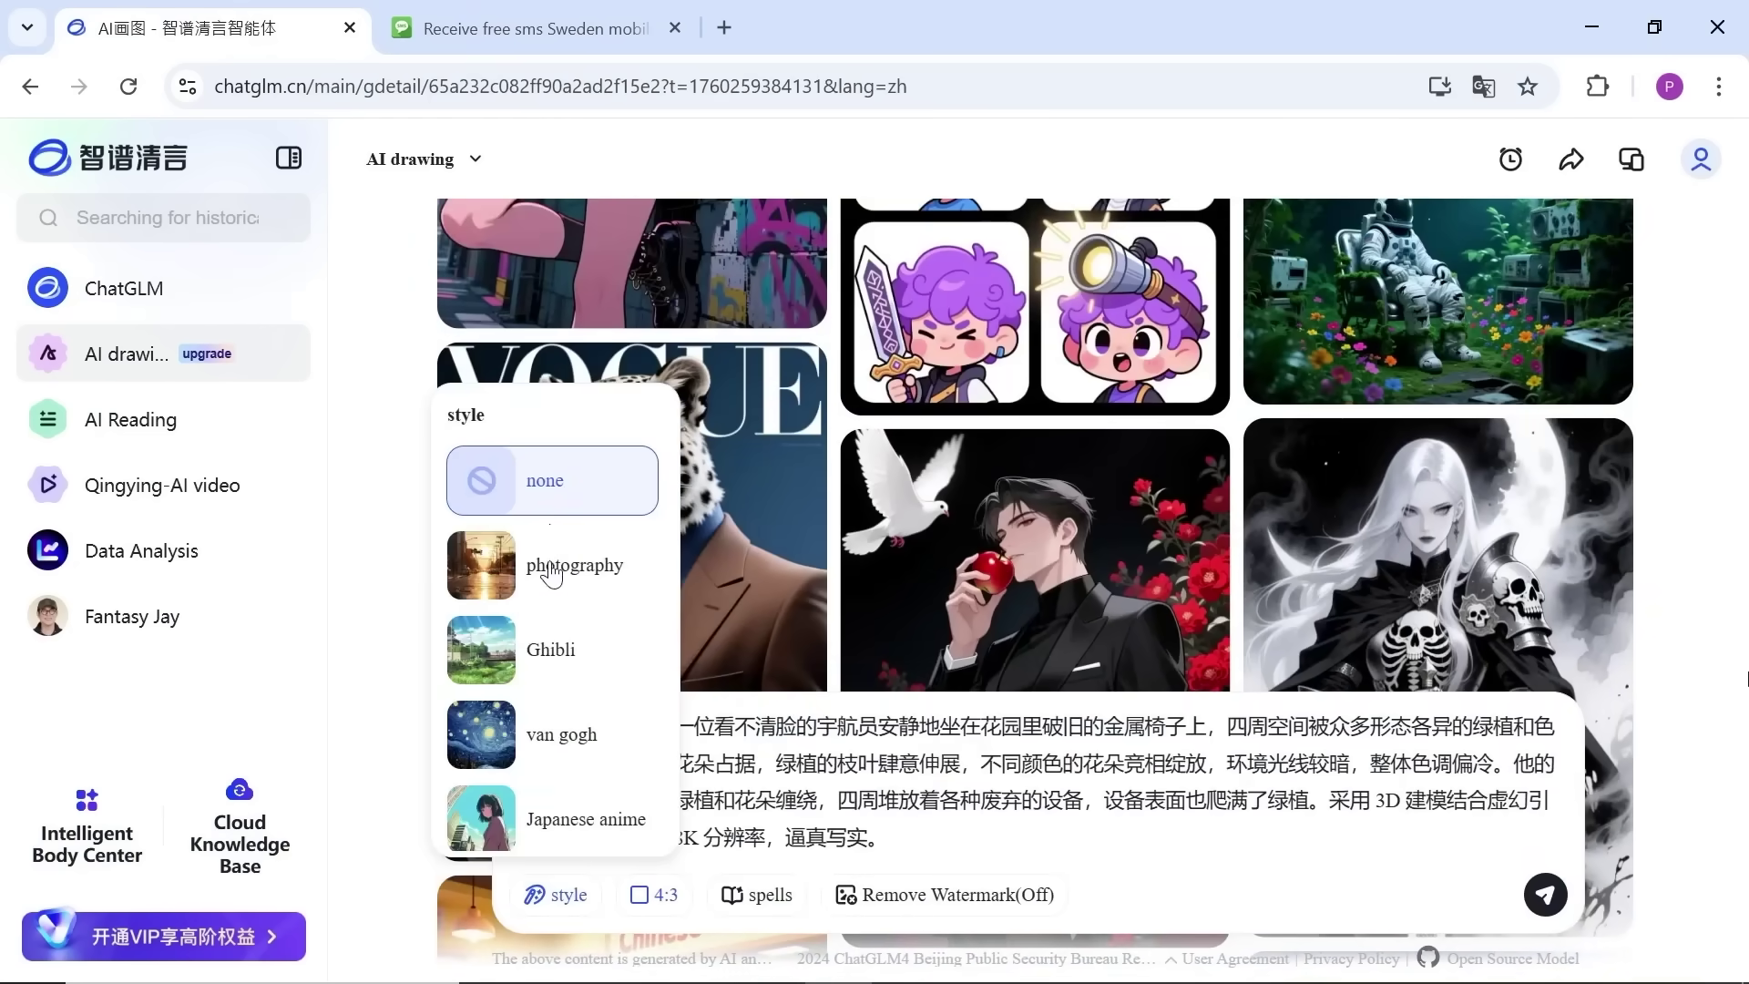
pyautogui.scroll(-3, 554, 590)
pyautogui.scroll(-2, 568, 634)
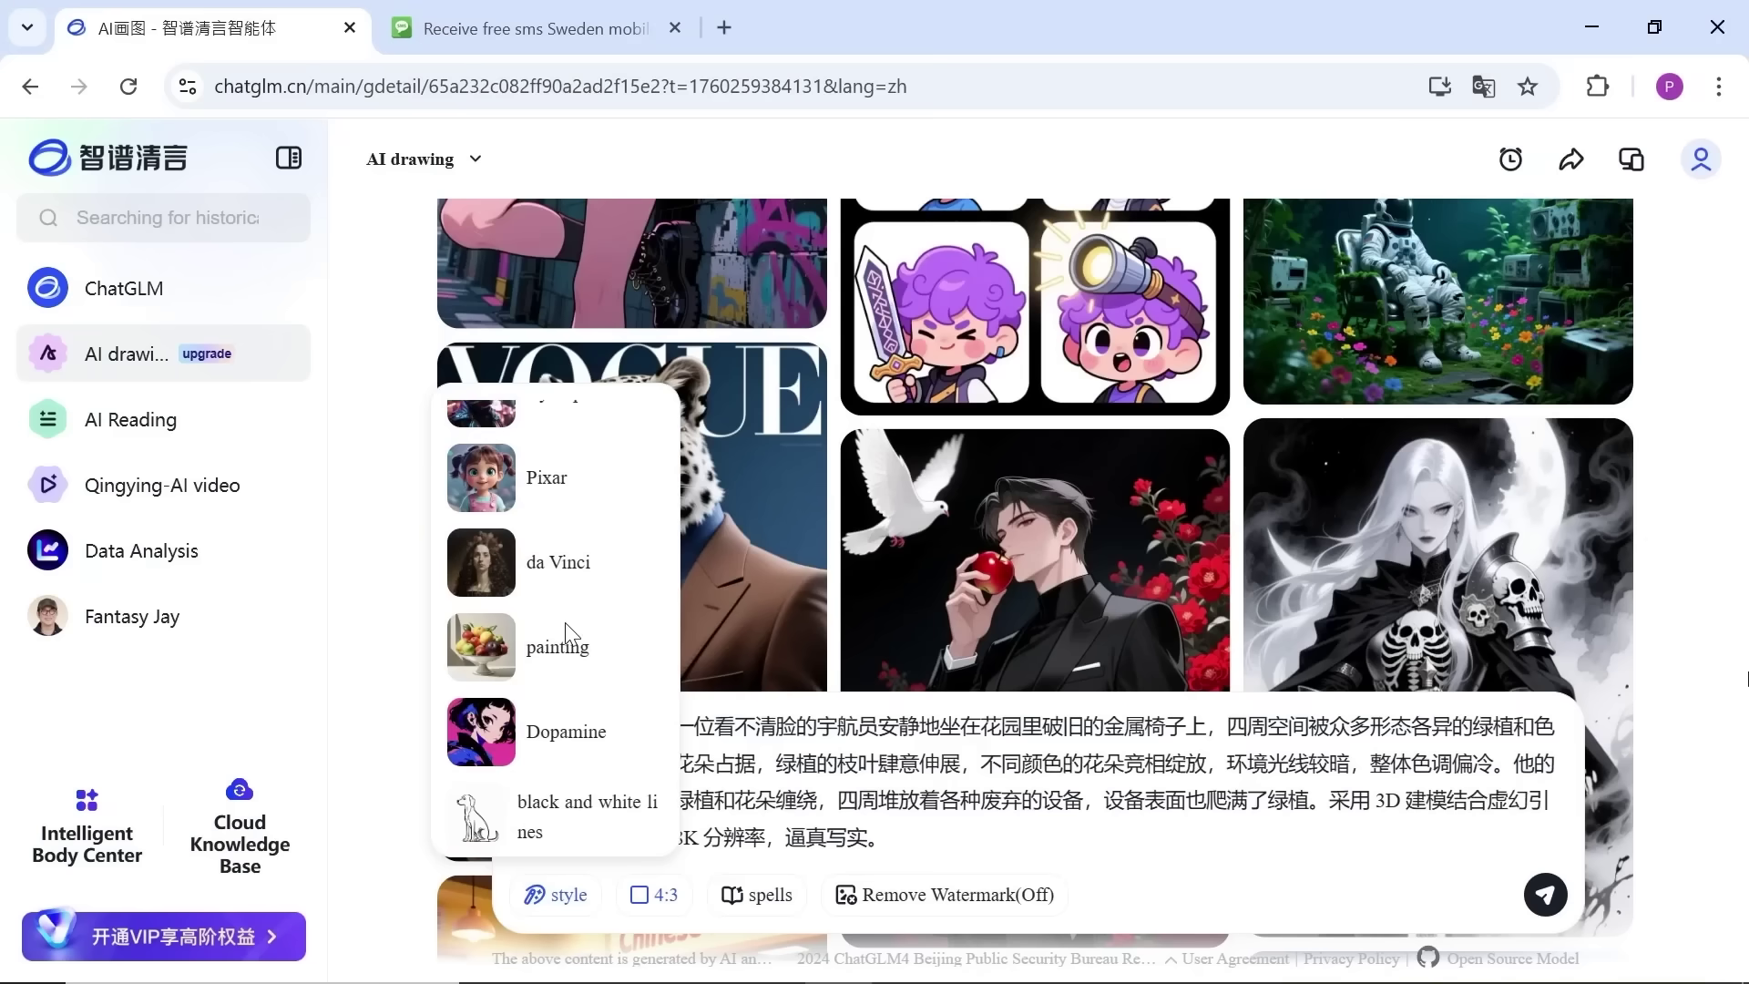
pyautogui.click(545, 479)
pyautogui.click(1545, 896)
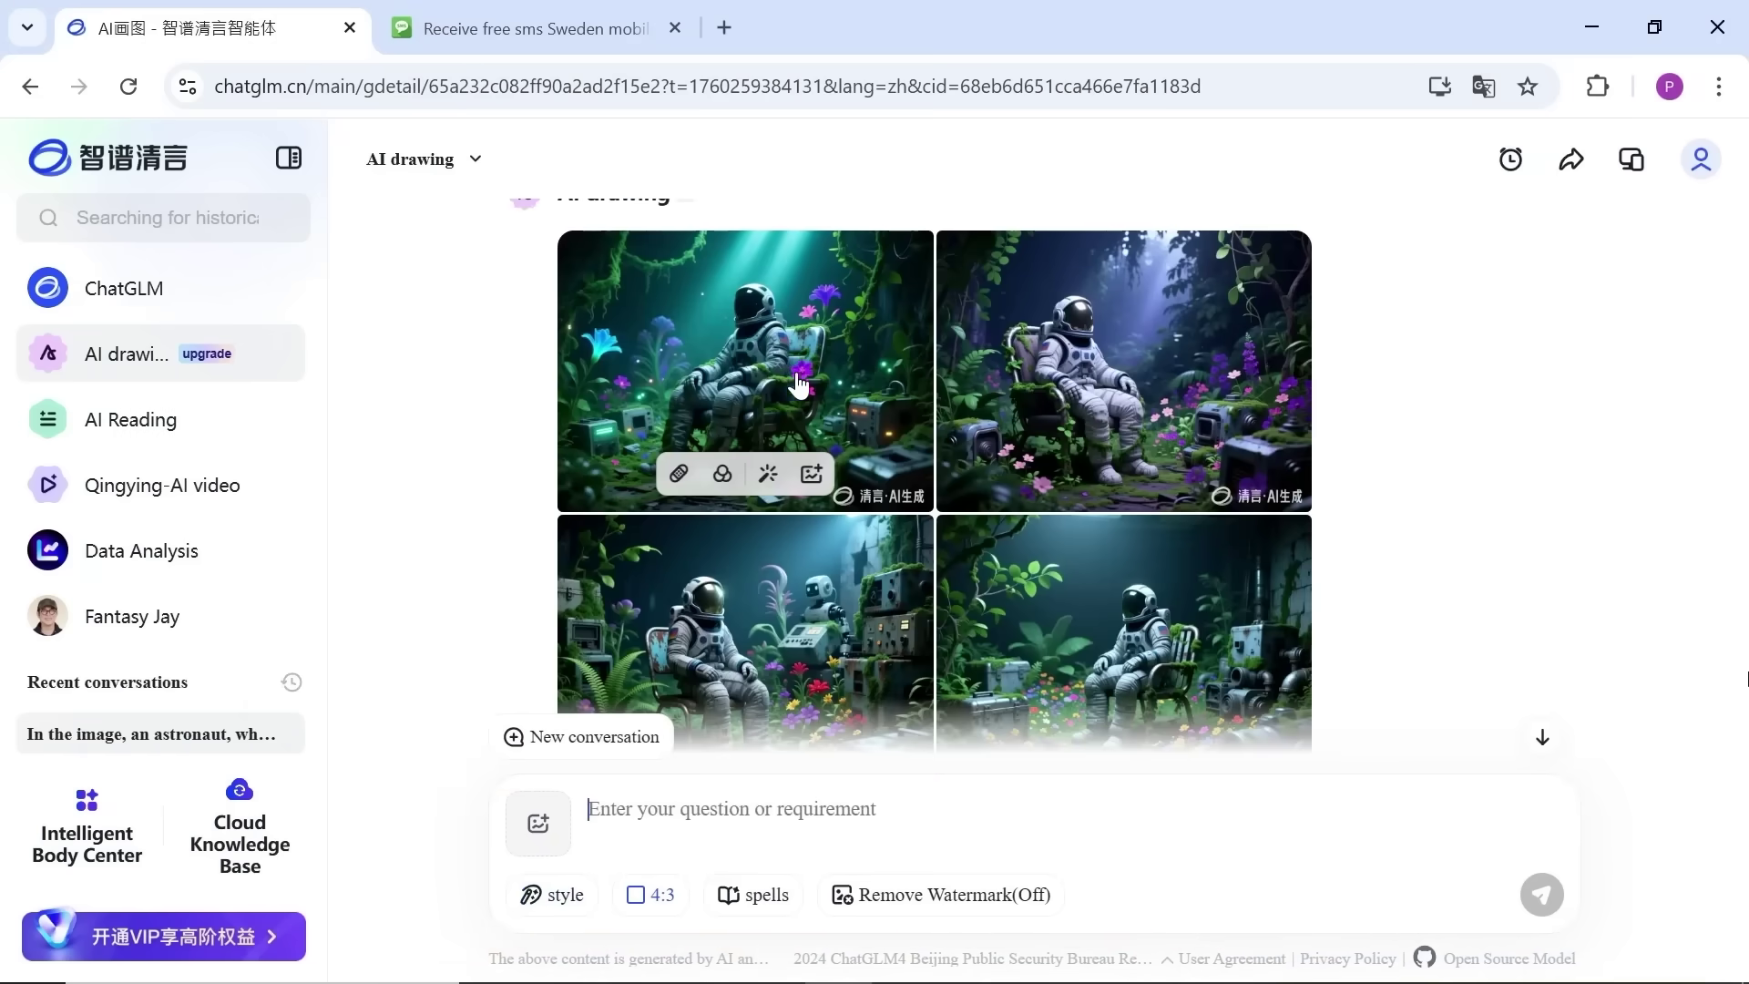
# Page through the four astronaut-in-garden images in full view.
pyautogui.click(794, 368)
pyautogui.click(1012, 549)
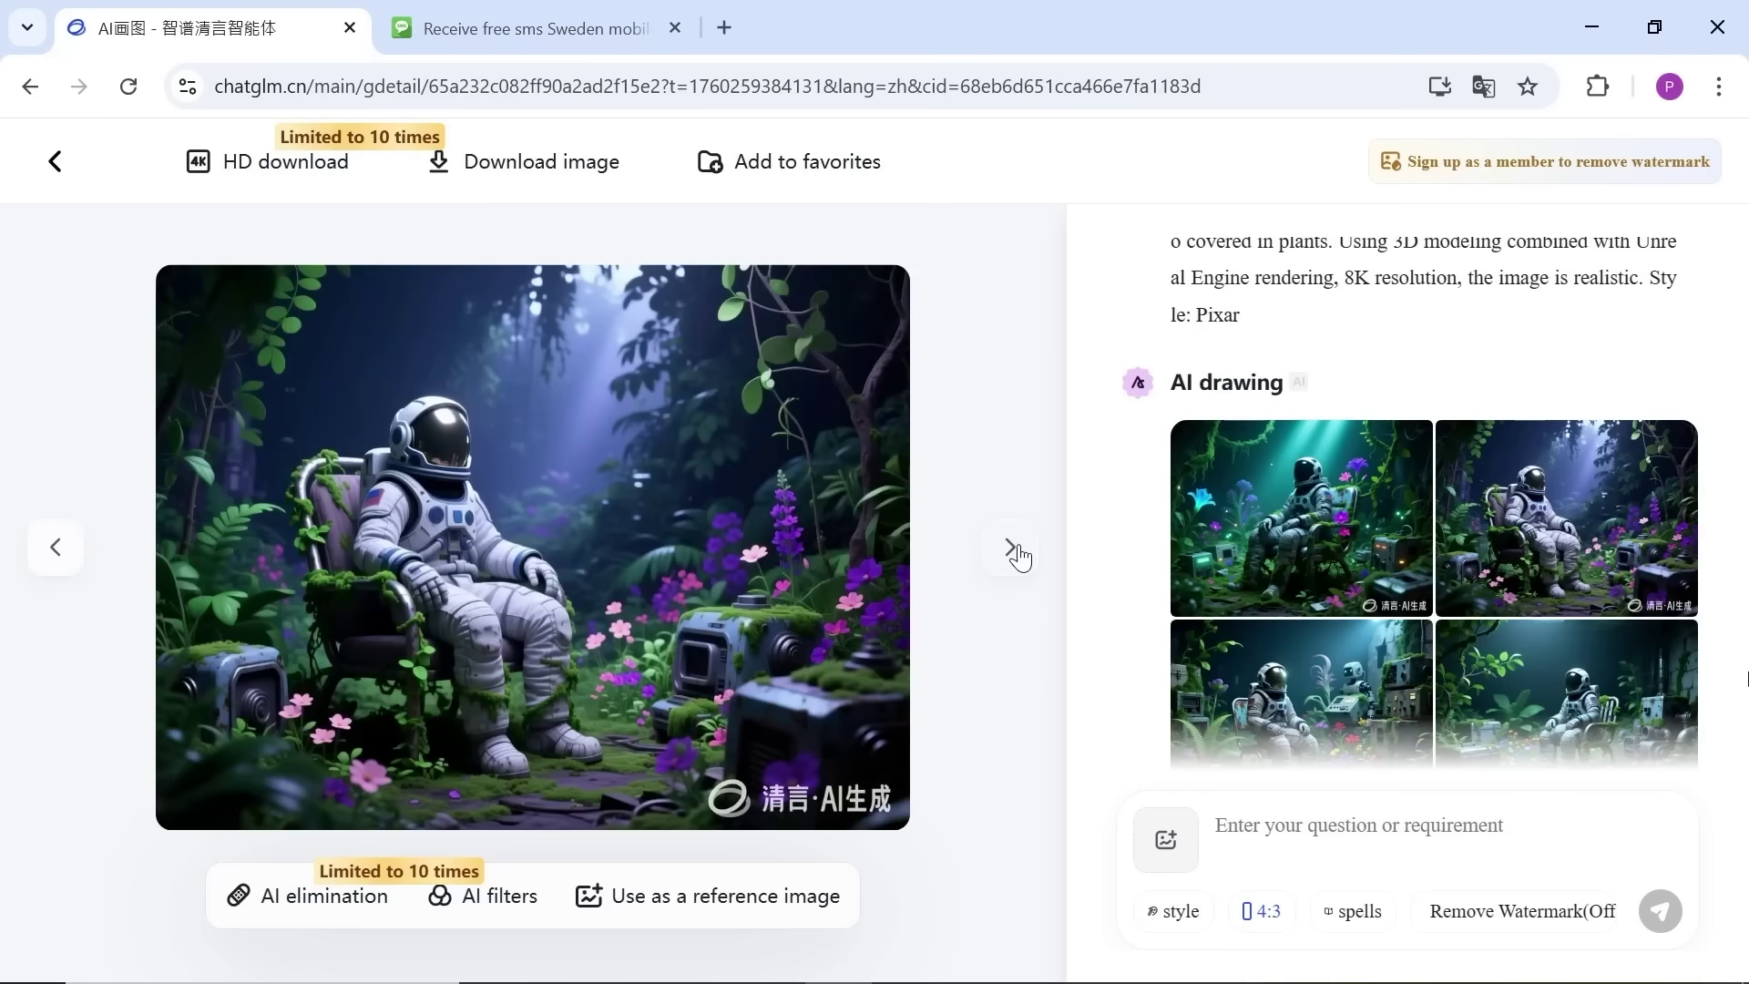
pyautogui.click(1012, 548)
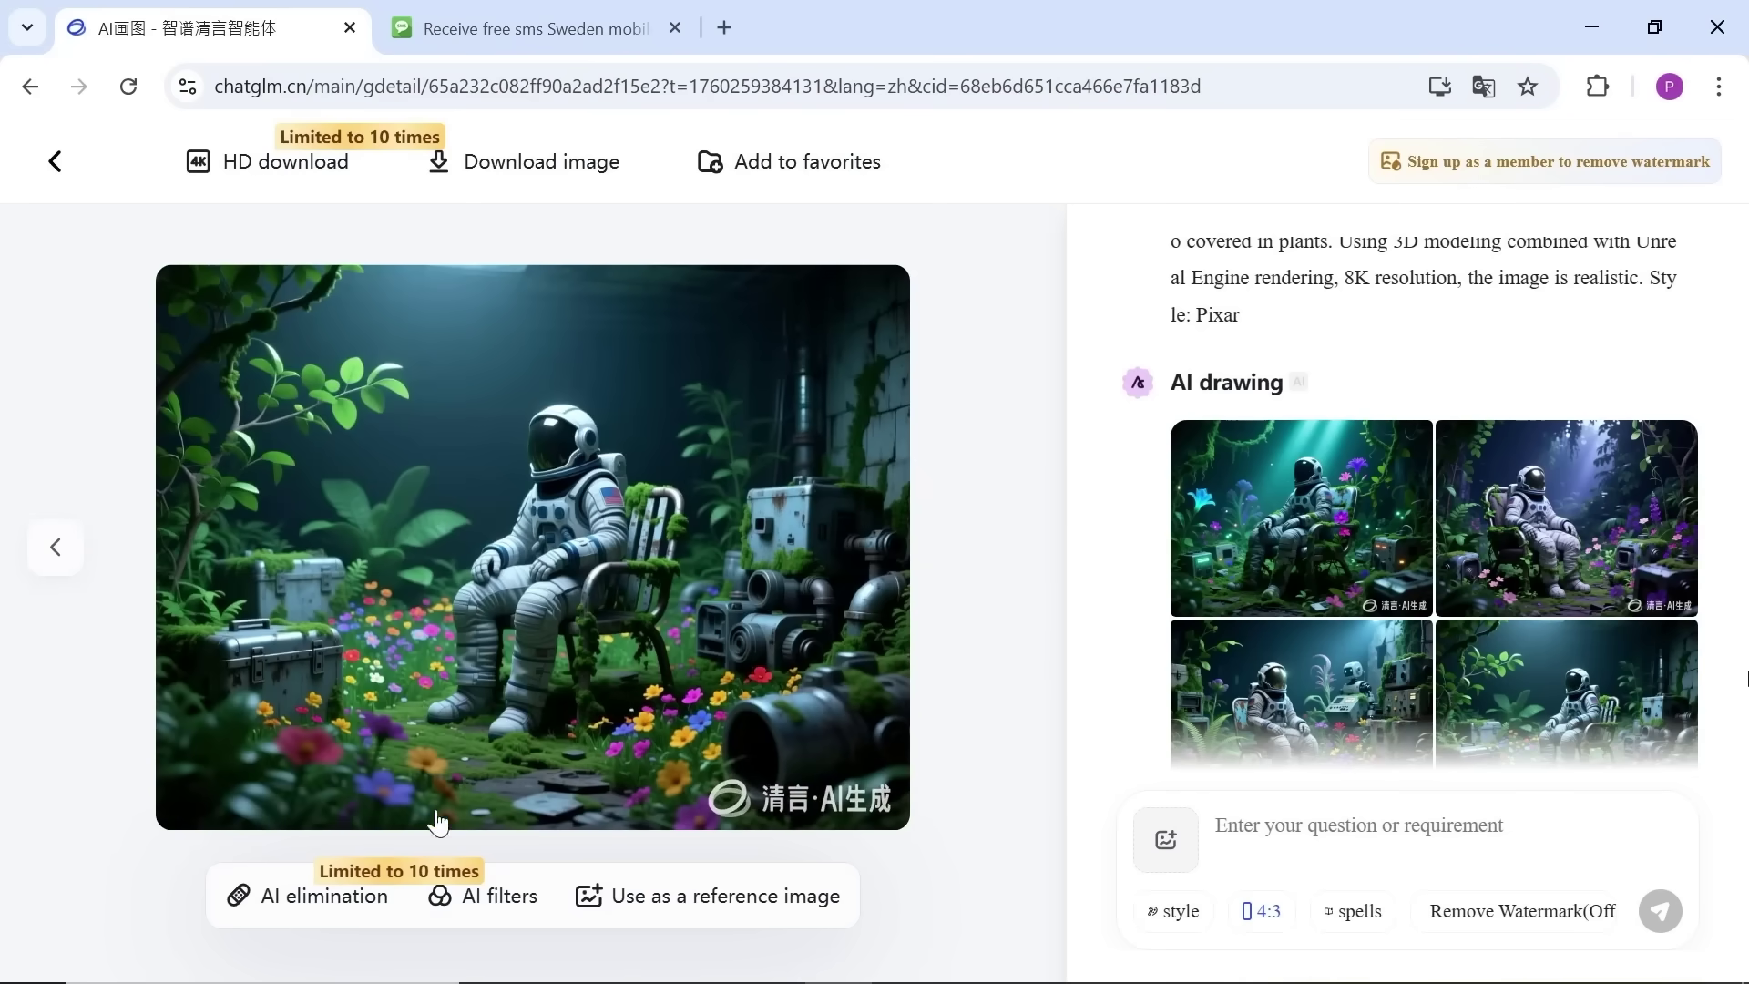
pyautogui.moveTo(708, 896)
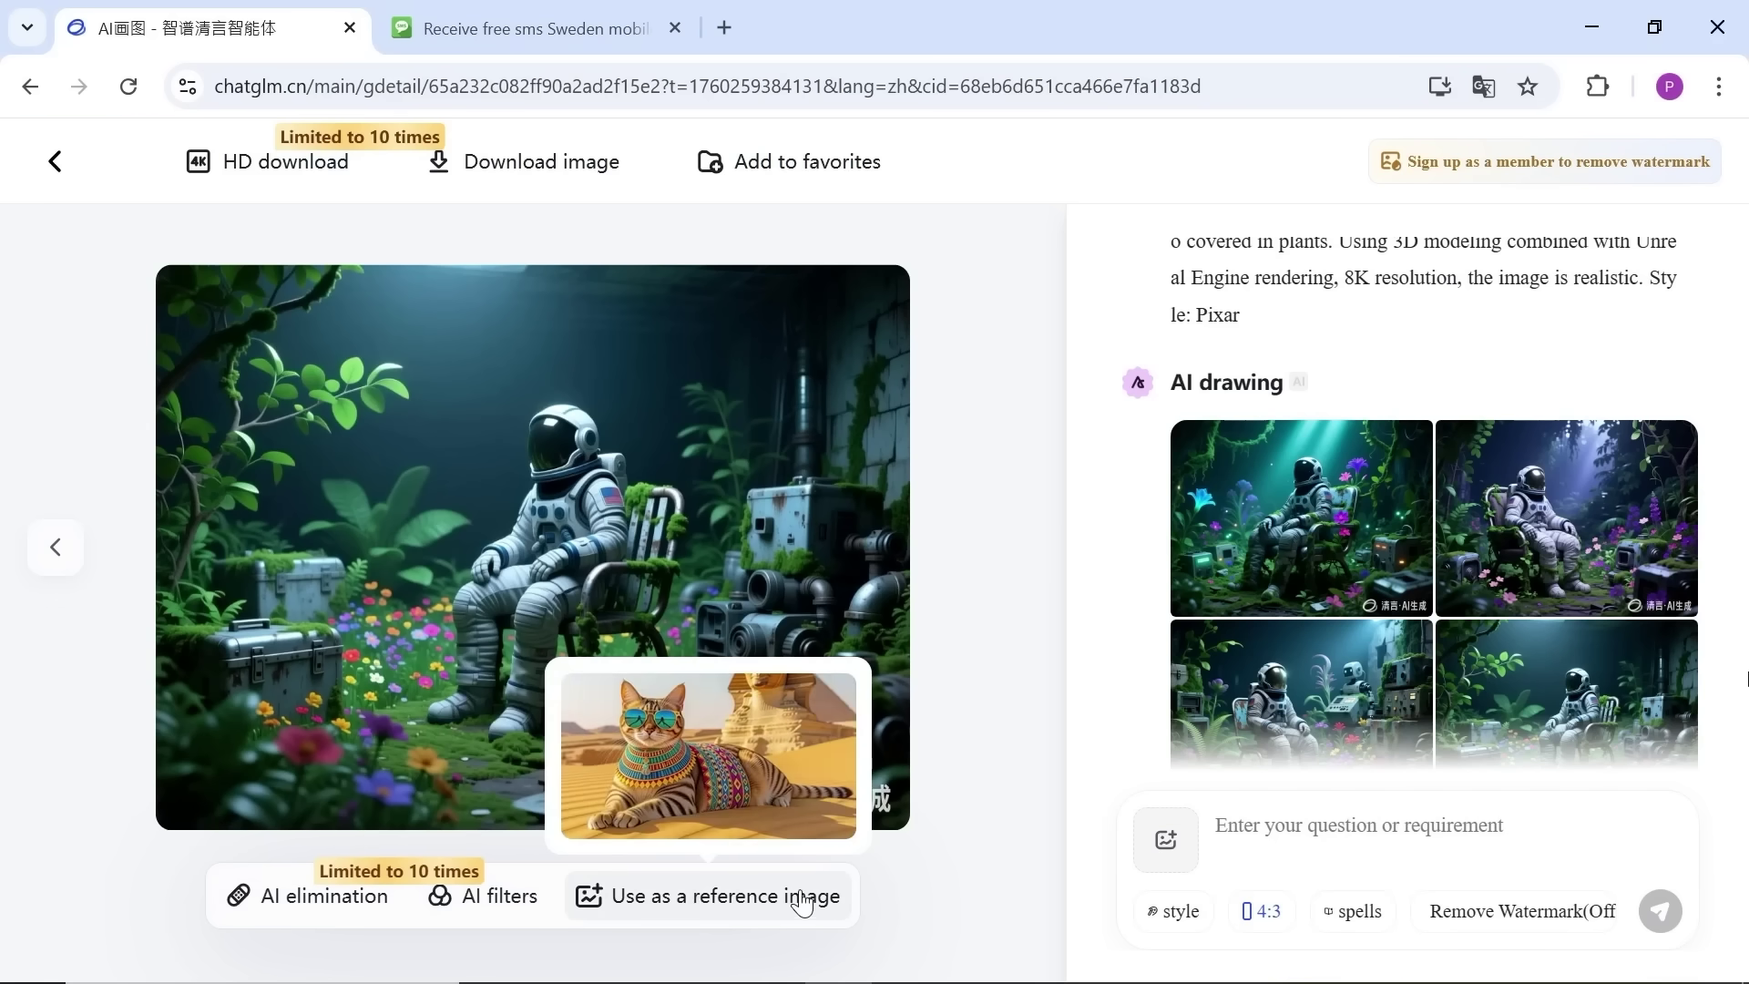
# Browse the featured clips in the Qingying AI video gallery.
pyautogui.click(803, 902)
pyautogui.click(219, 488)
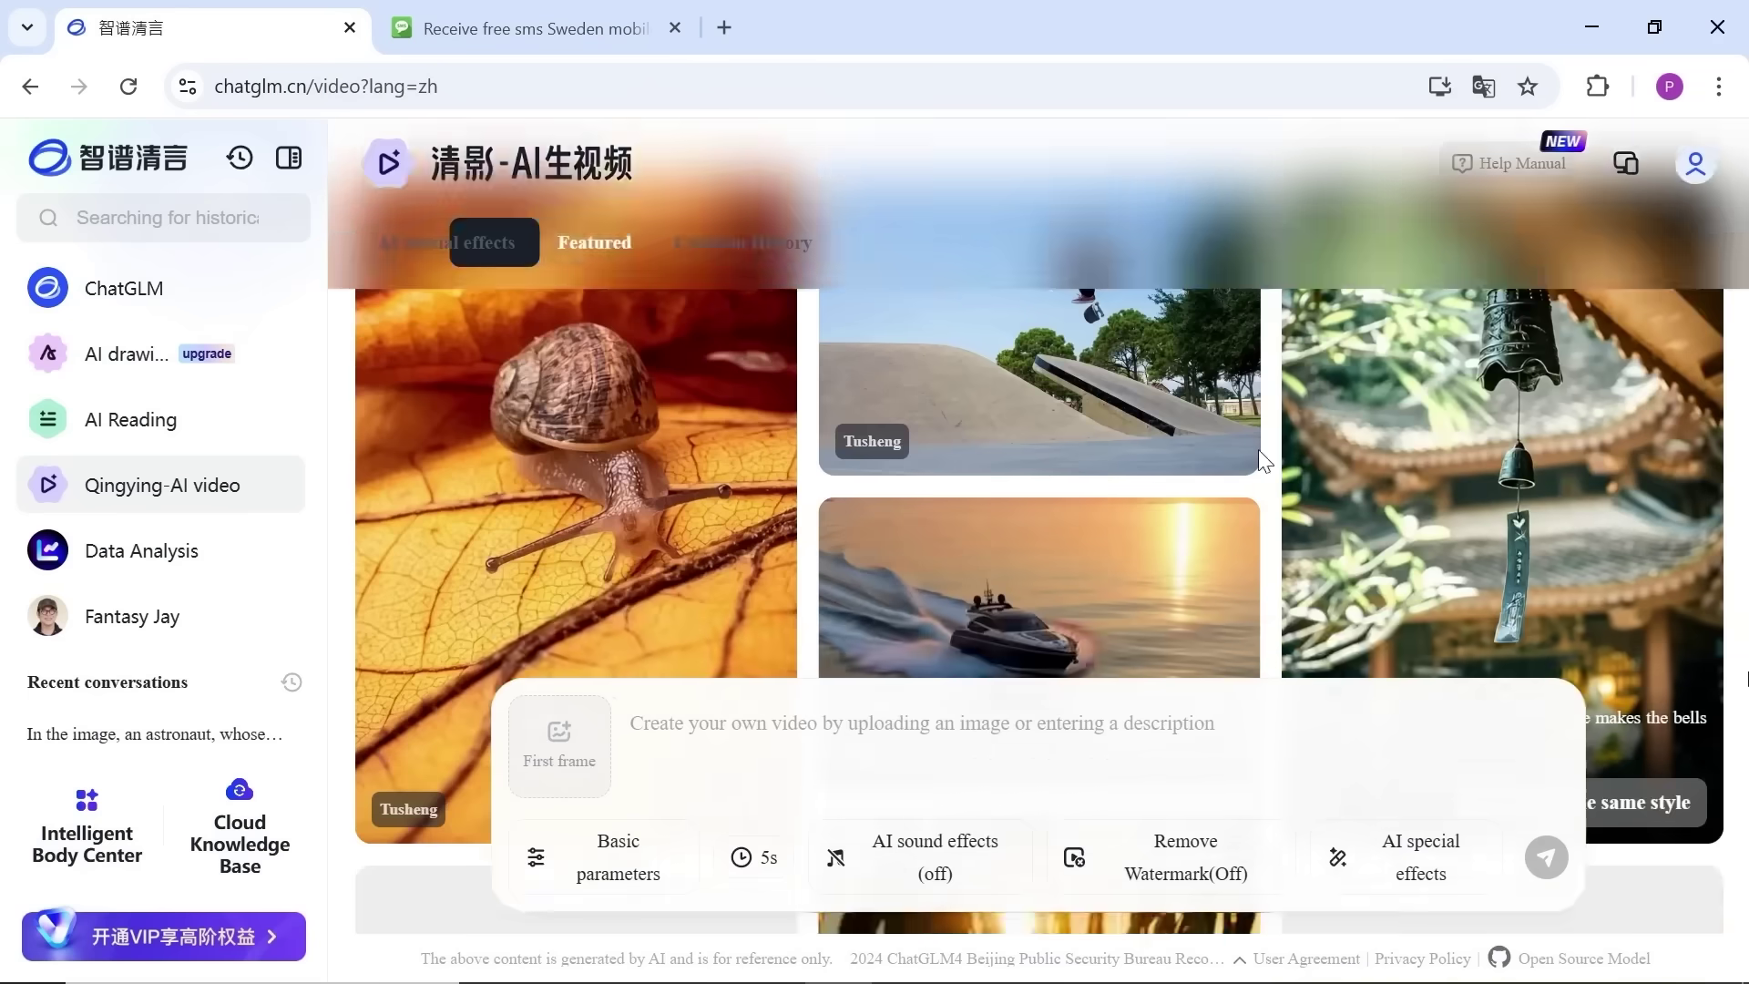
pyautogui.click(1262, 461)
pyautogui.click(1619, 551)
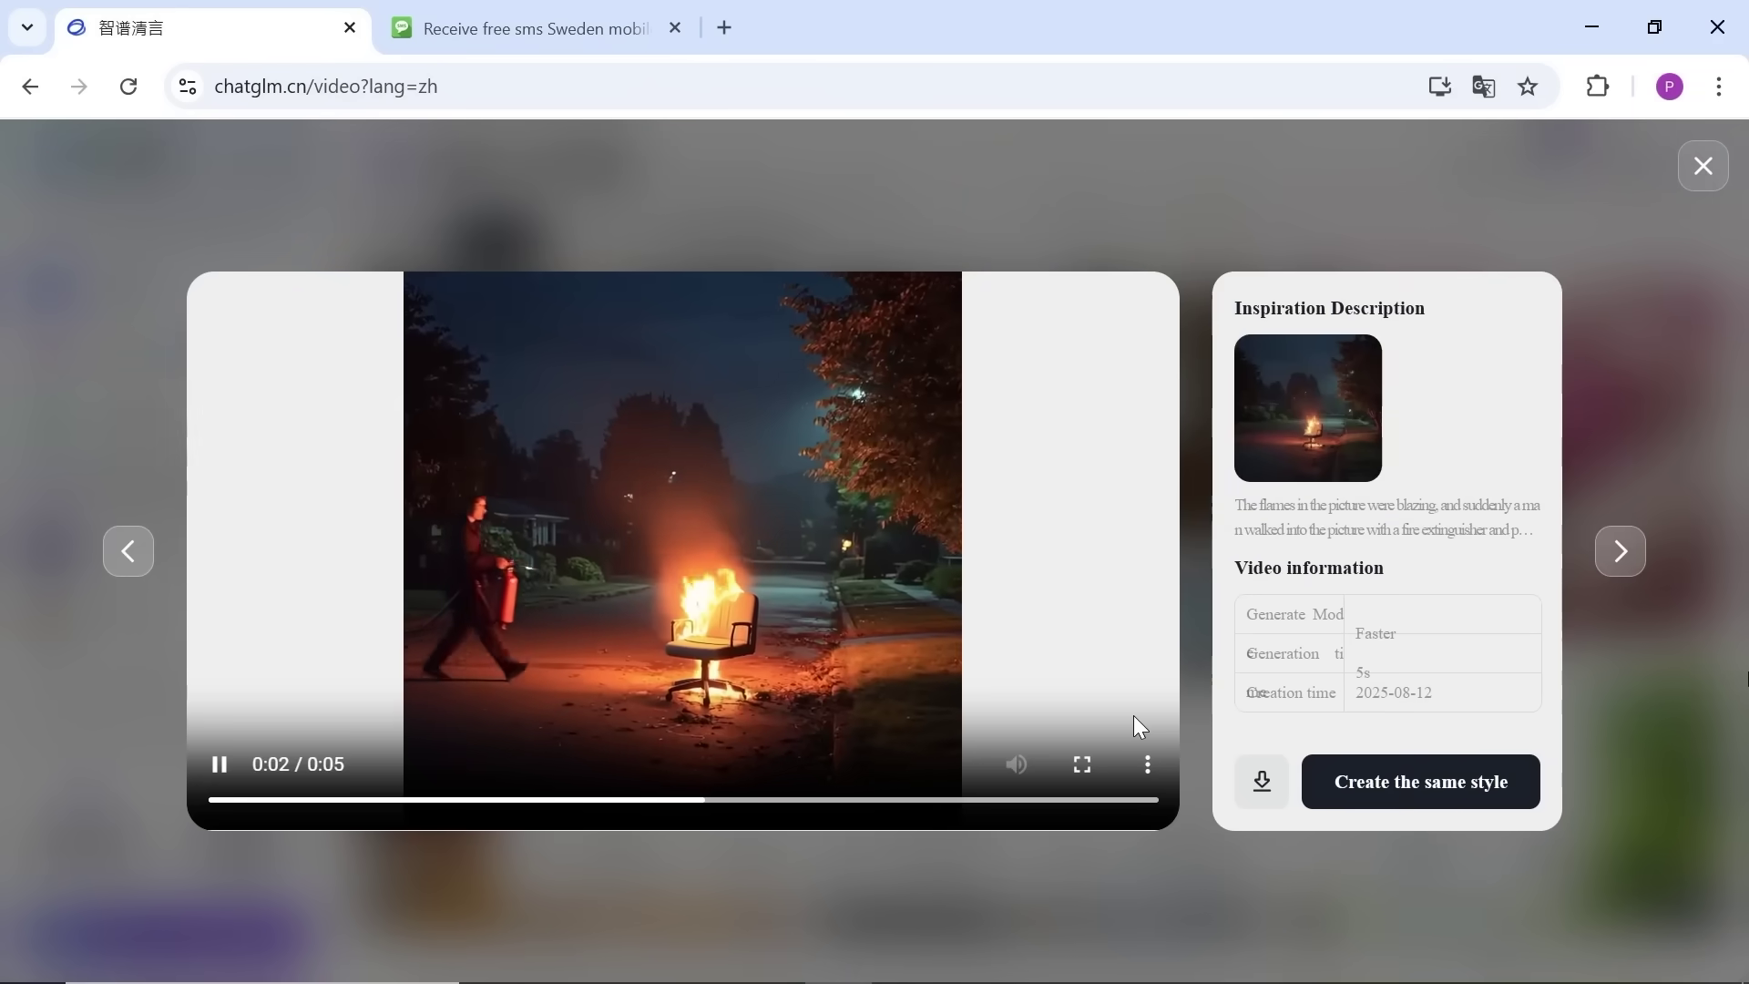
pyautogui.press('Right')
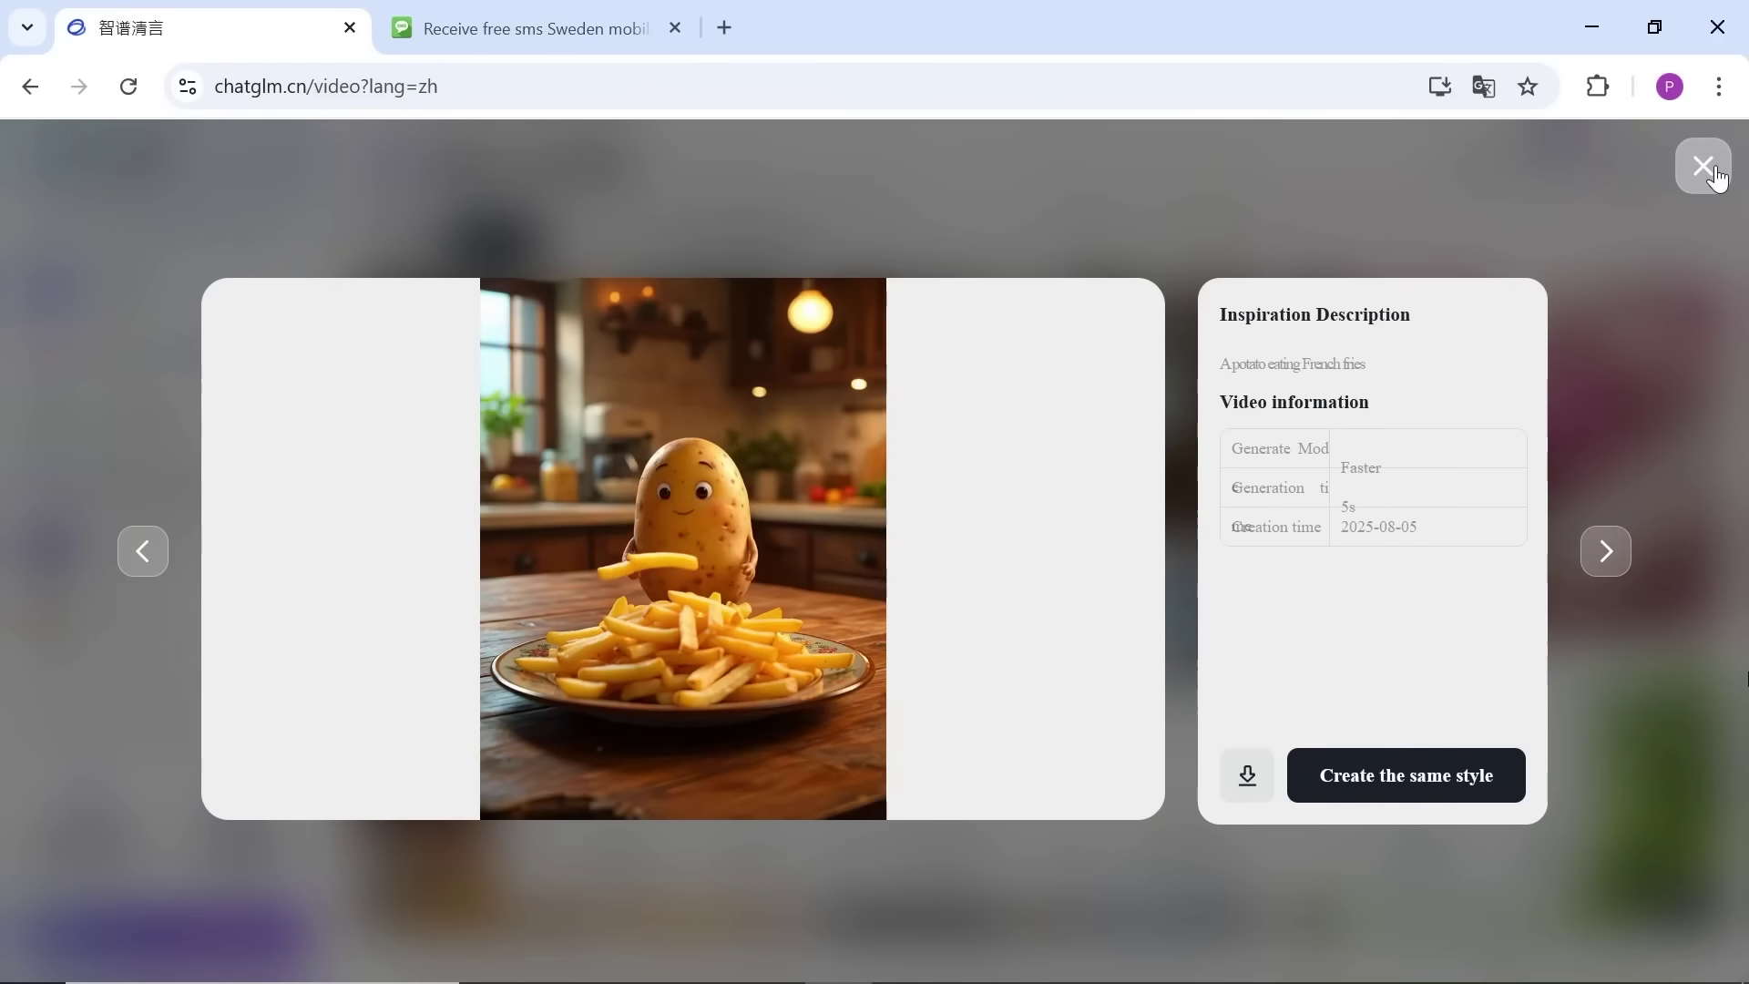
pyautogui.press('Right')
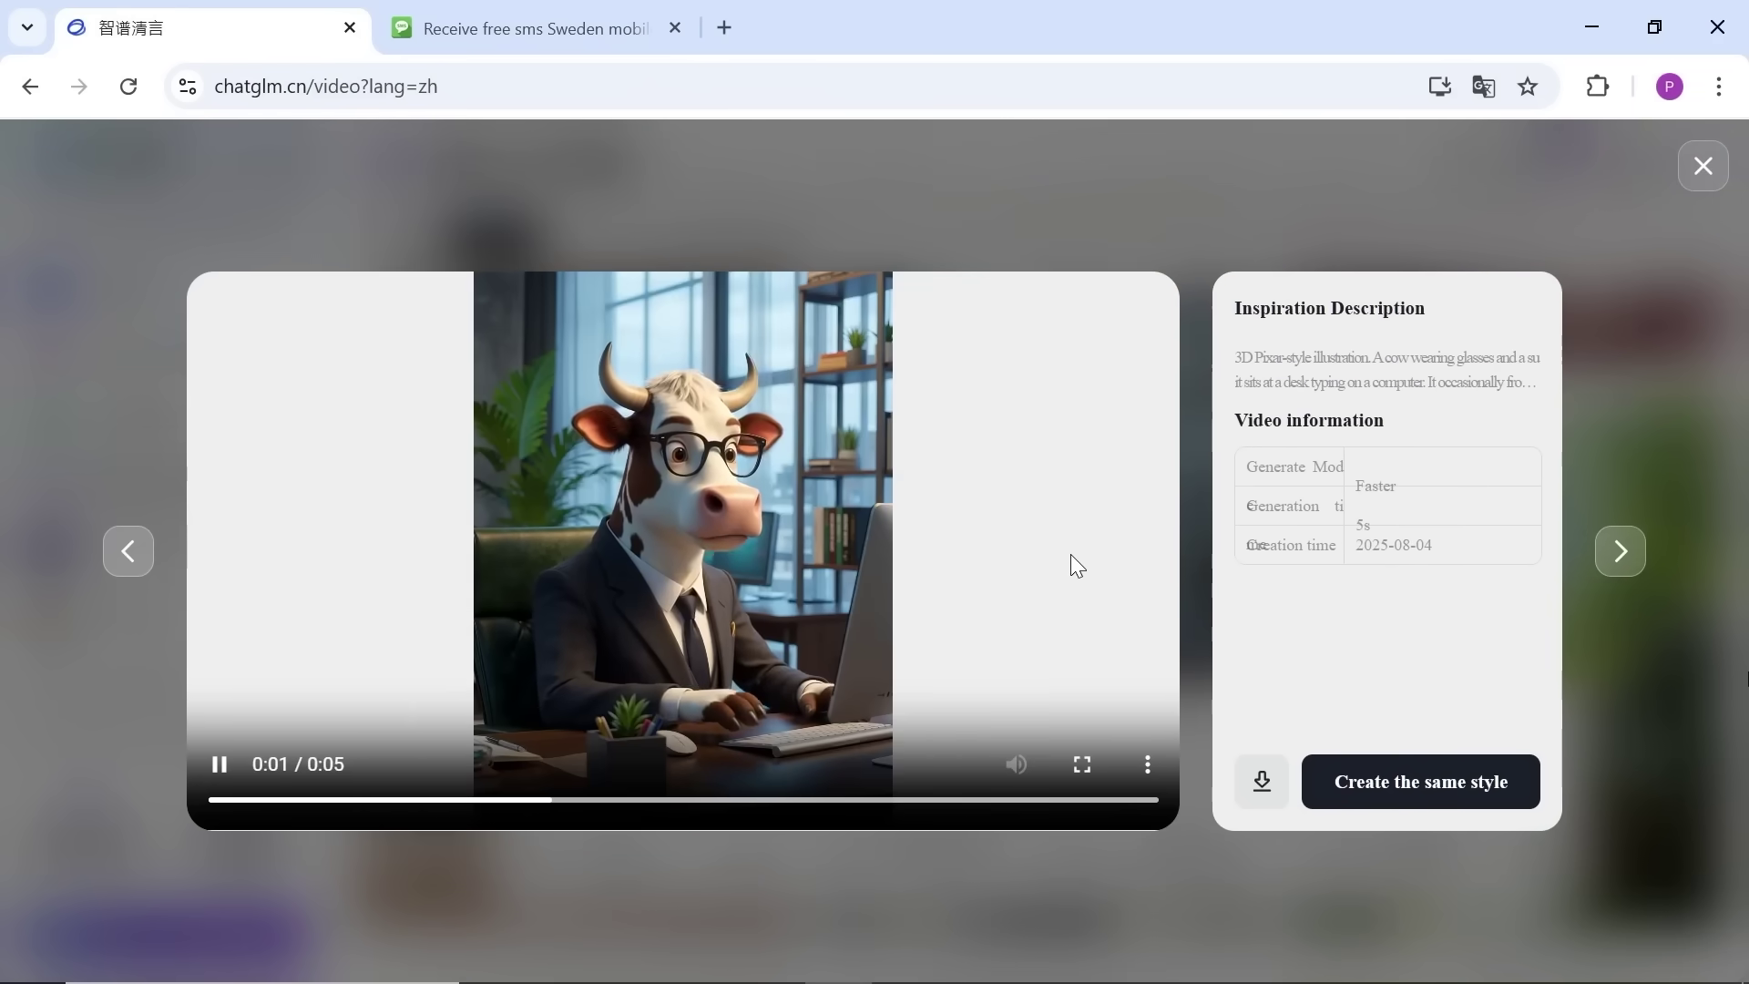
pyautogui.press('Escape')
# Review length, sound, watermark and effect options, then submit the rainy-city car-chase prompt.
pyautogui.click(617, 858)
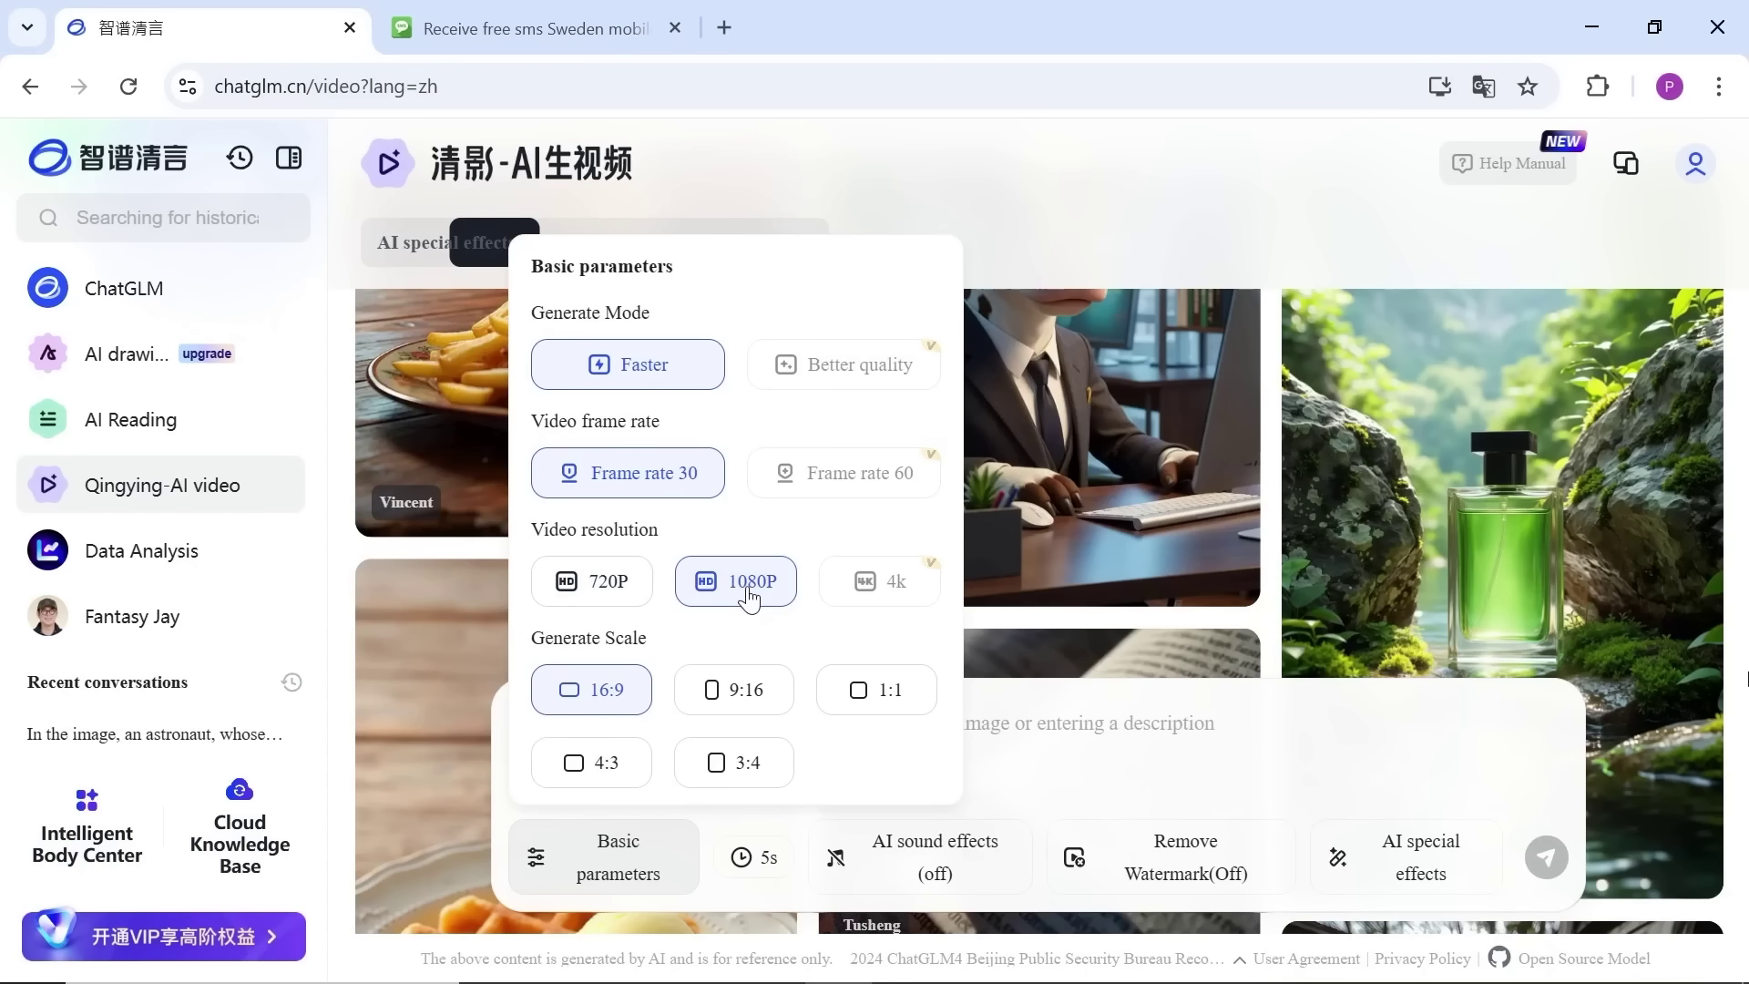
pyautogui.click(776, 869)
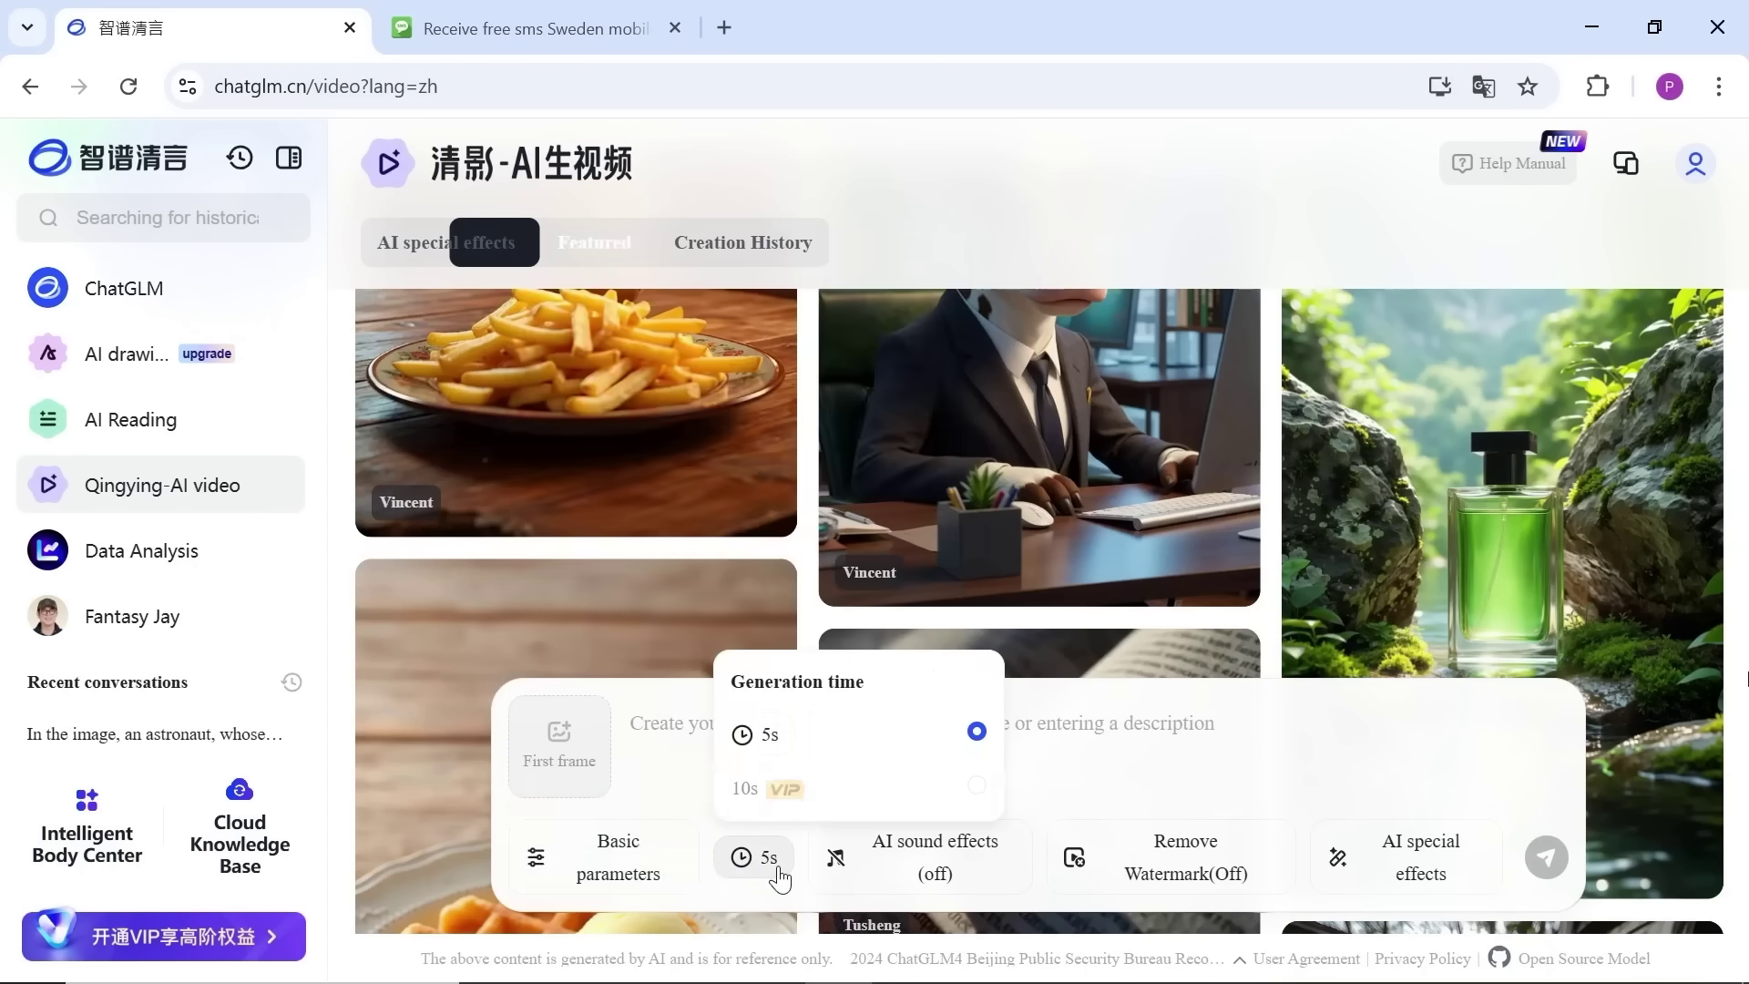
pyautogui.click(928, 879)
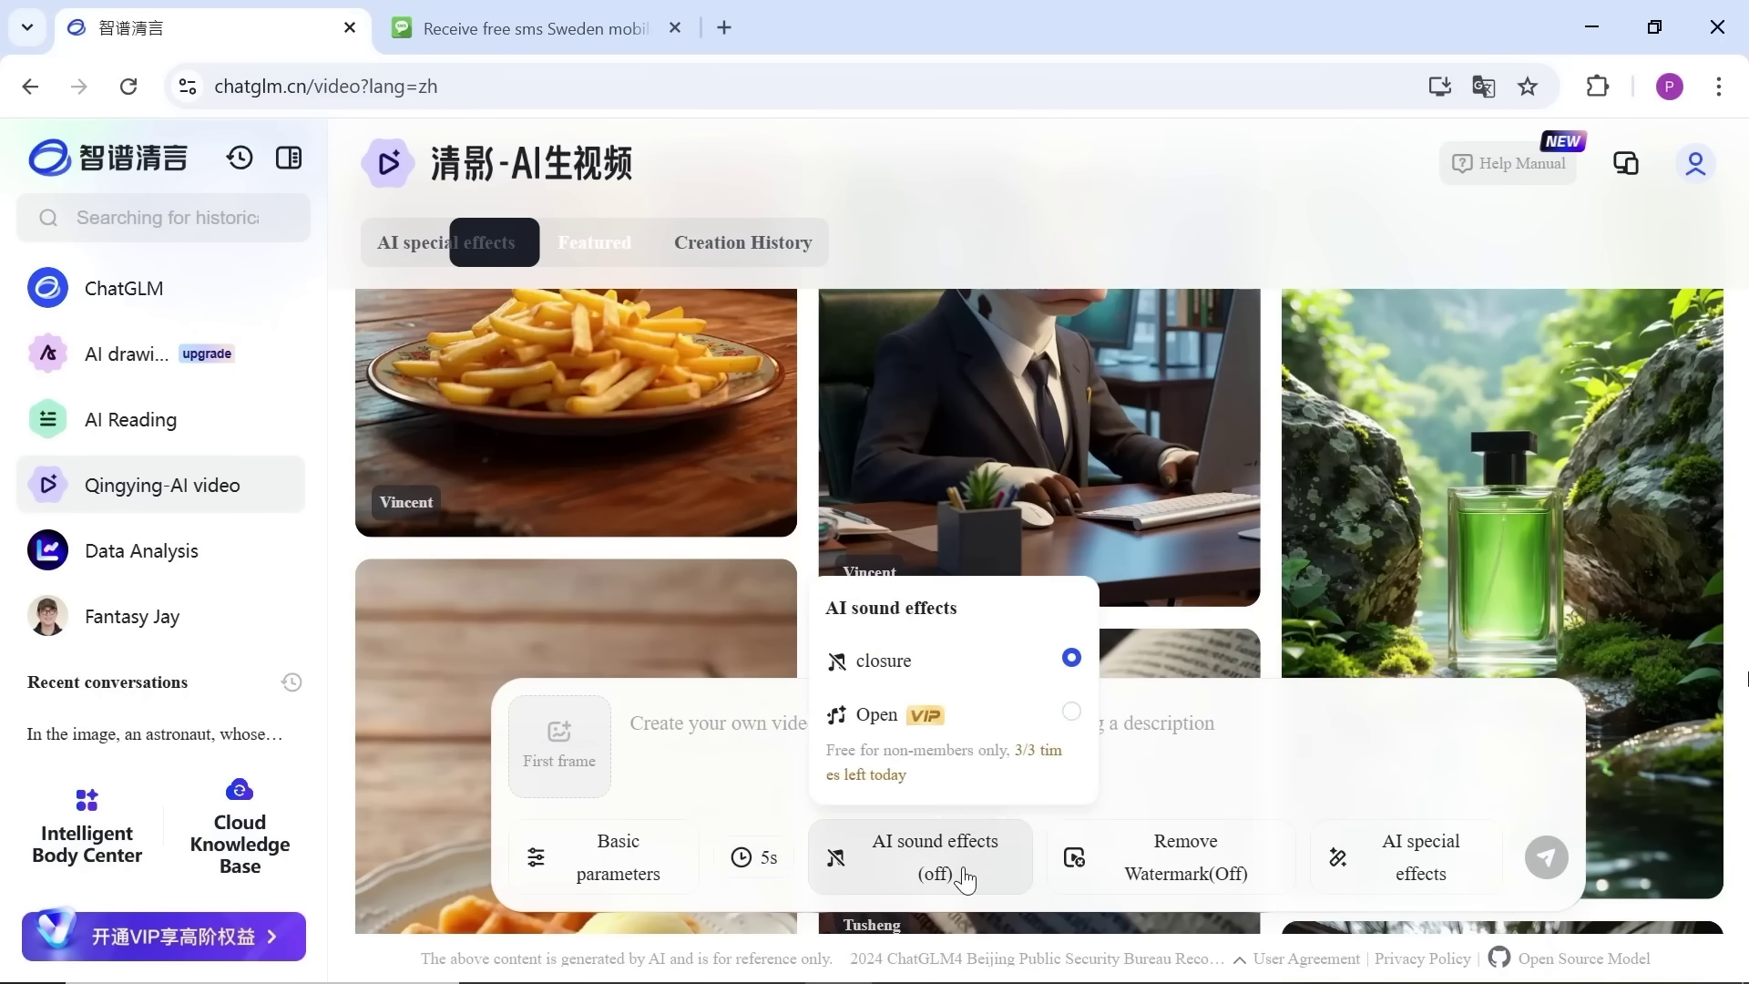
pyautogui.click(1177, 883)
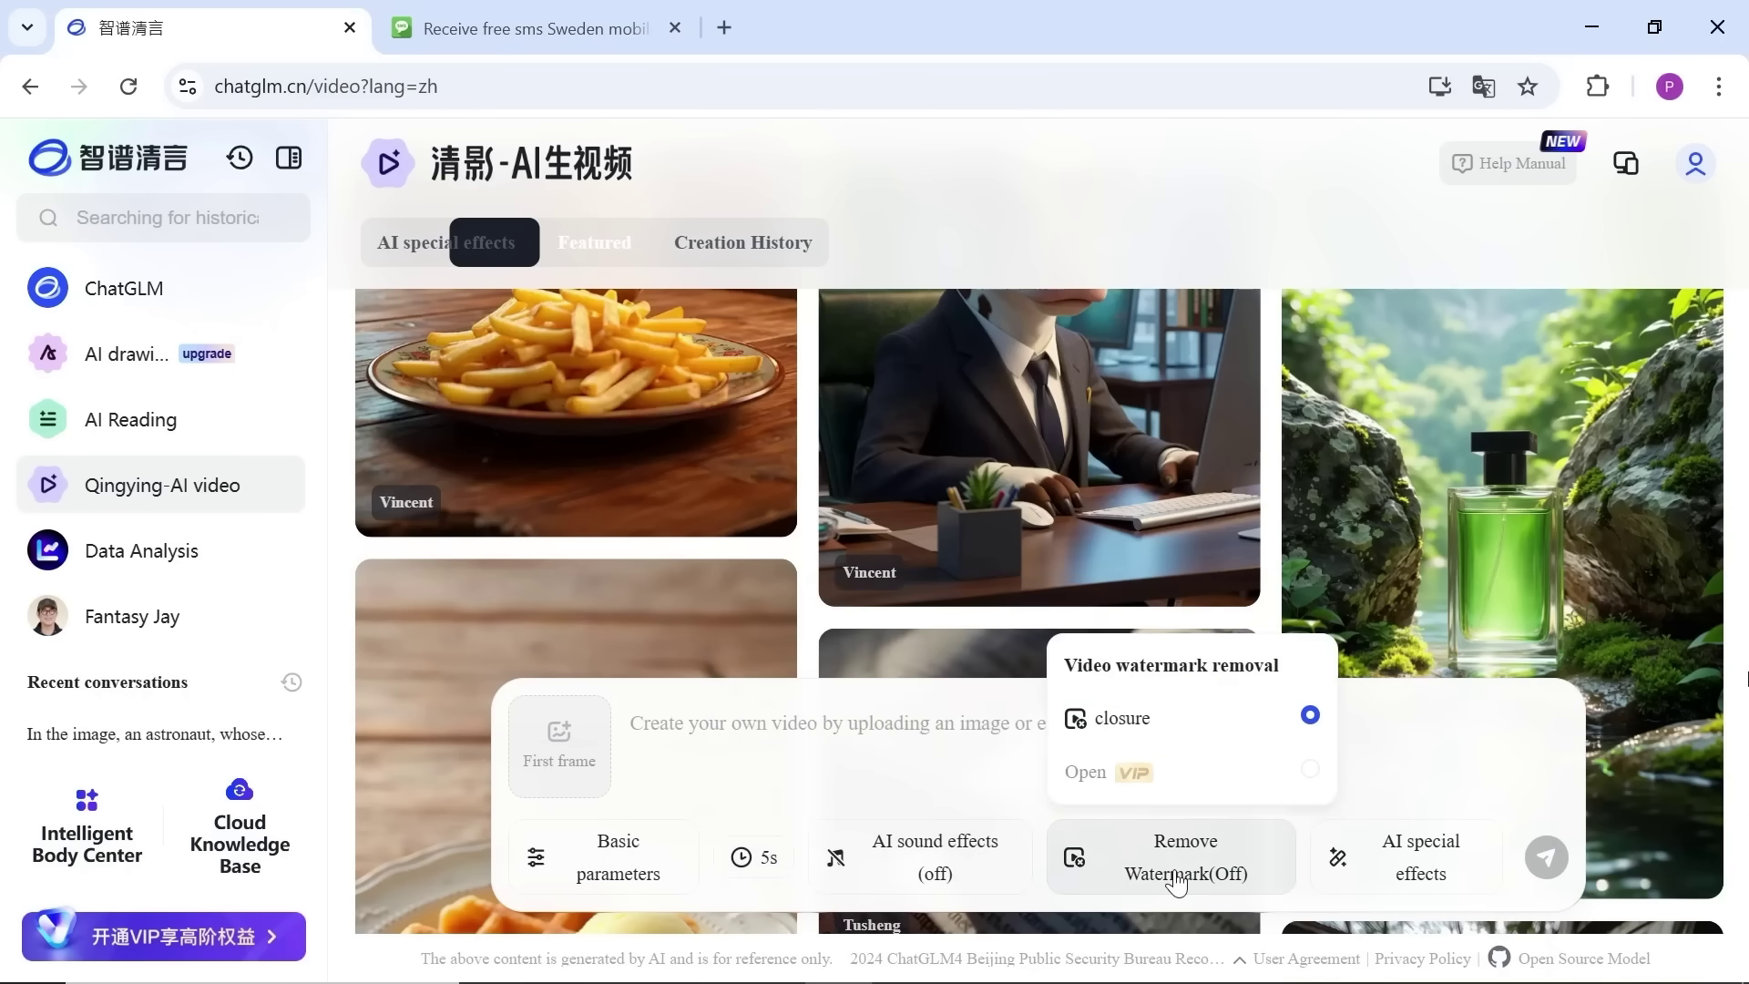
pyautogui.click(1388, 878)
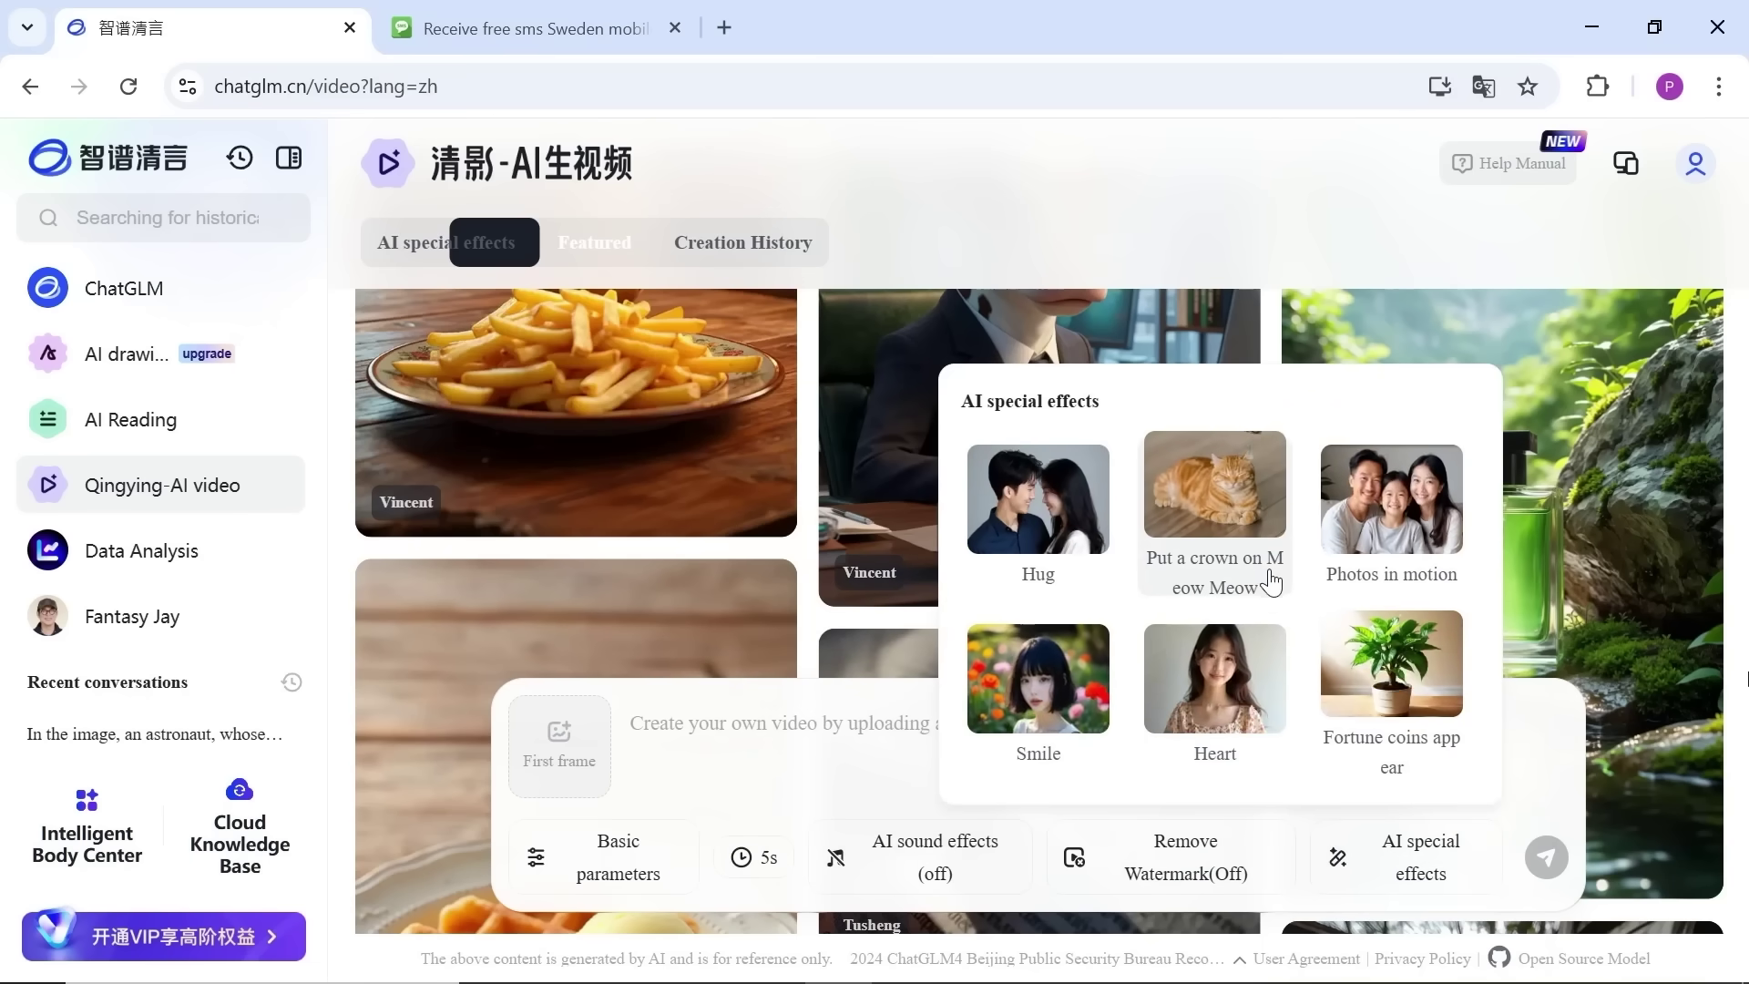
pyautogui.click(772, 749)
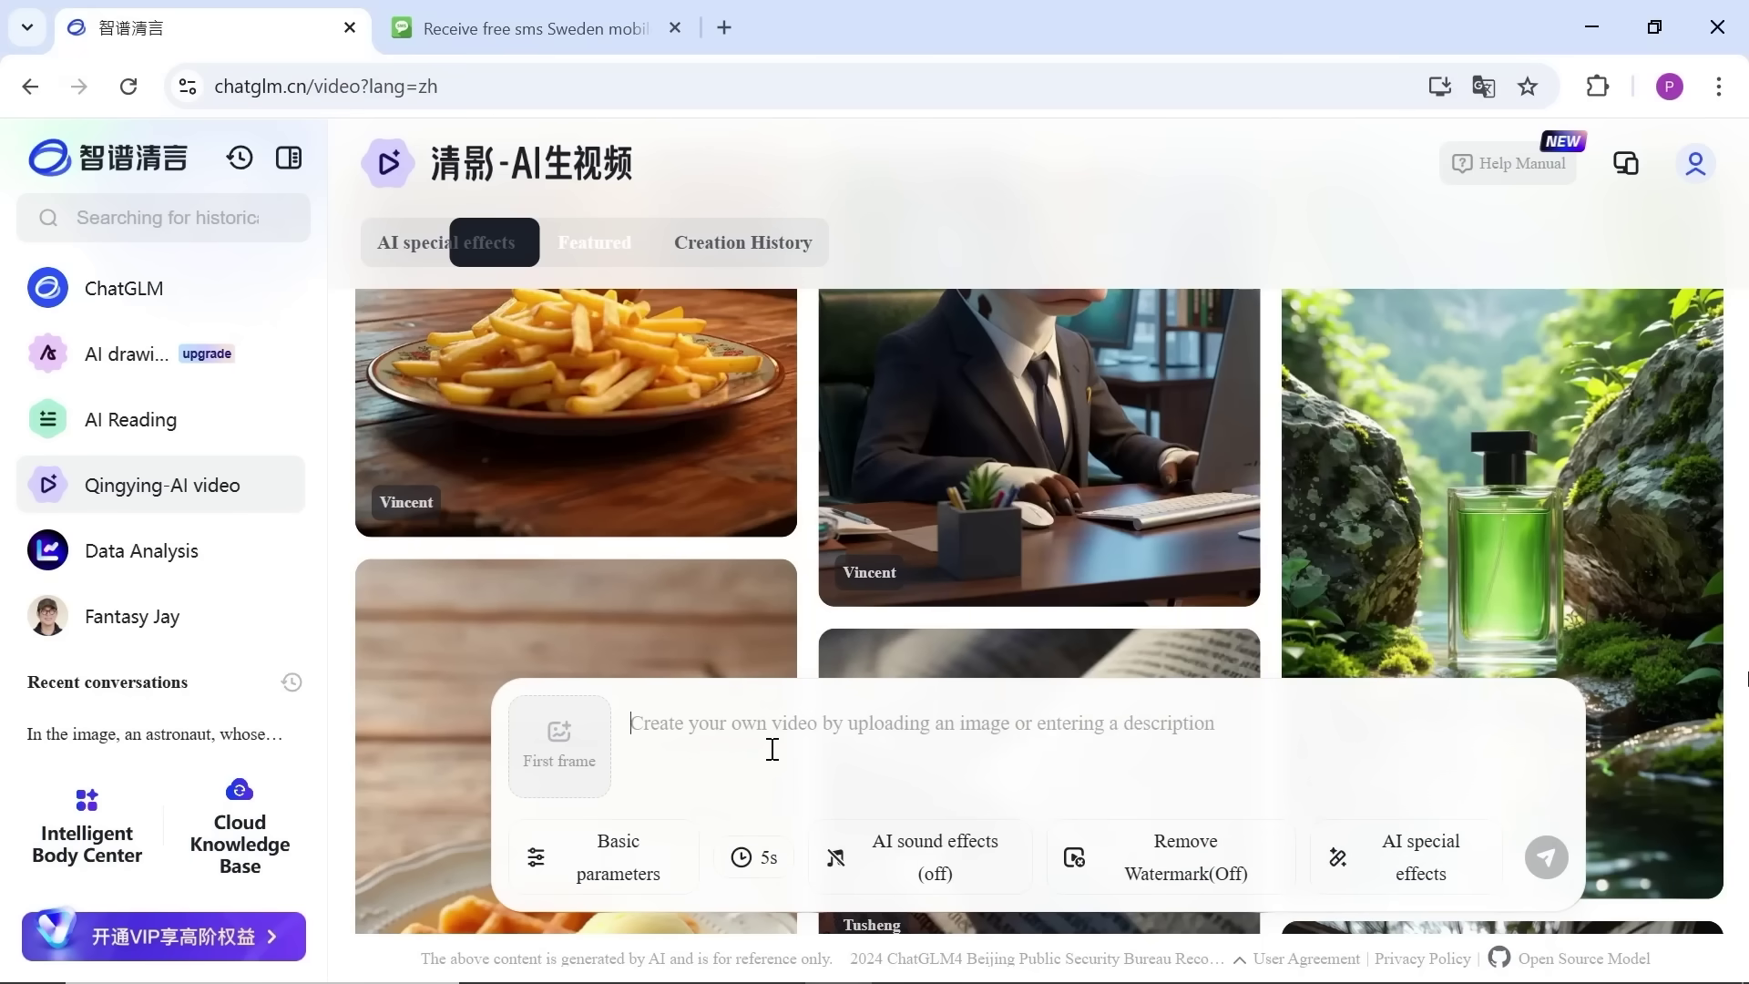
pyautogui.write('High-speed car chase in a metropolitan city, explosions and sparks, rain-soaked streets, dramatic camera angles, intense motion blur, cinematic lighting, ultra-detailed, realistic action scene')
pyautogui.click(1544, 858)
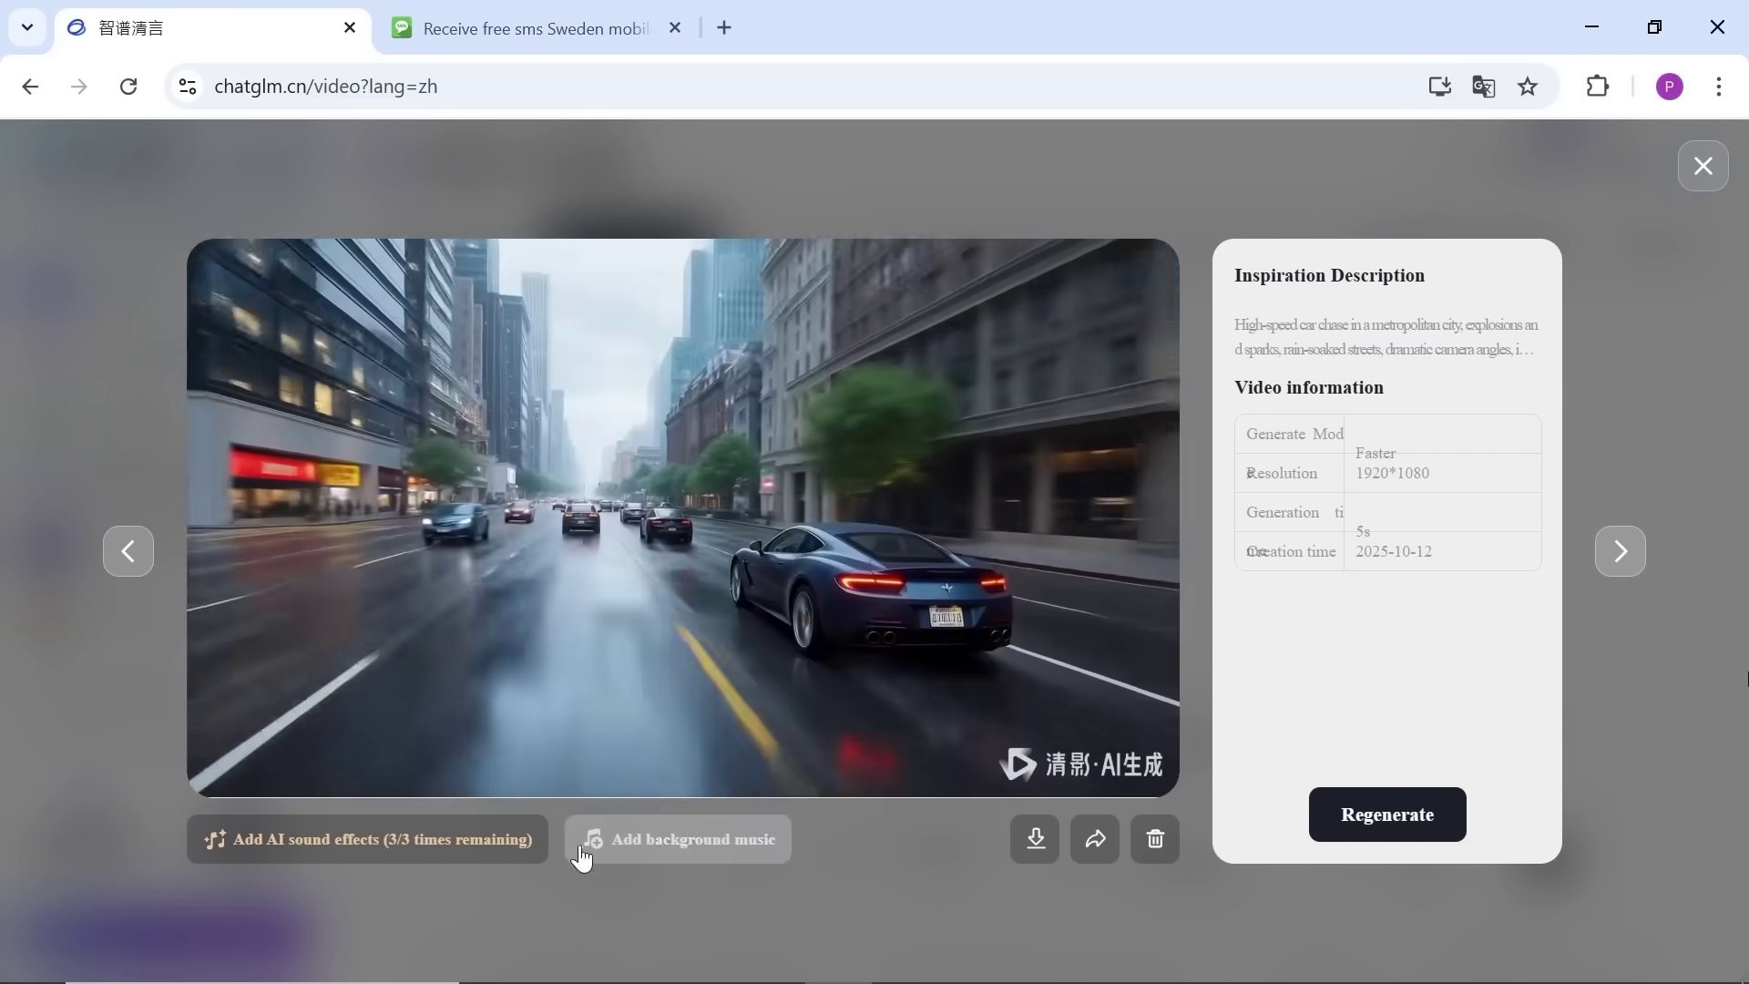
# Close the viewer and play the Max and Lily flying-book cartoon clip.
pyautogui.press('Escape')
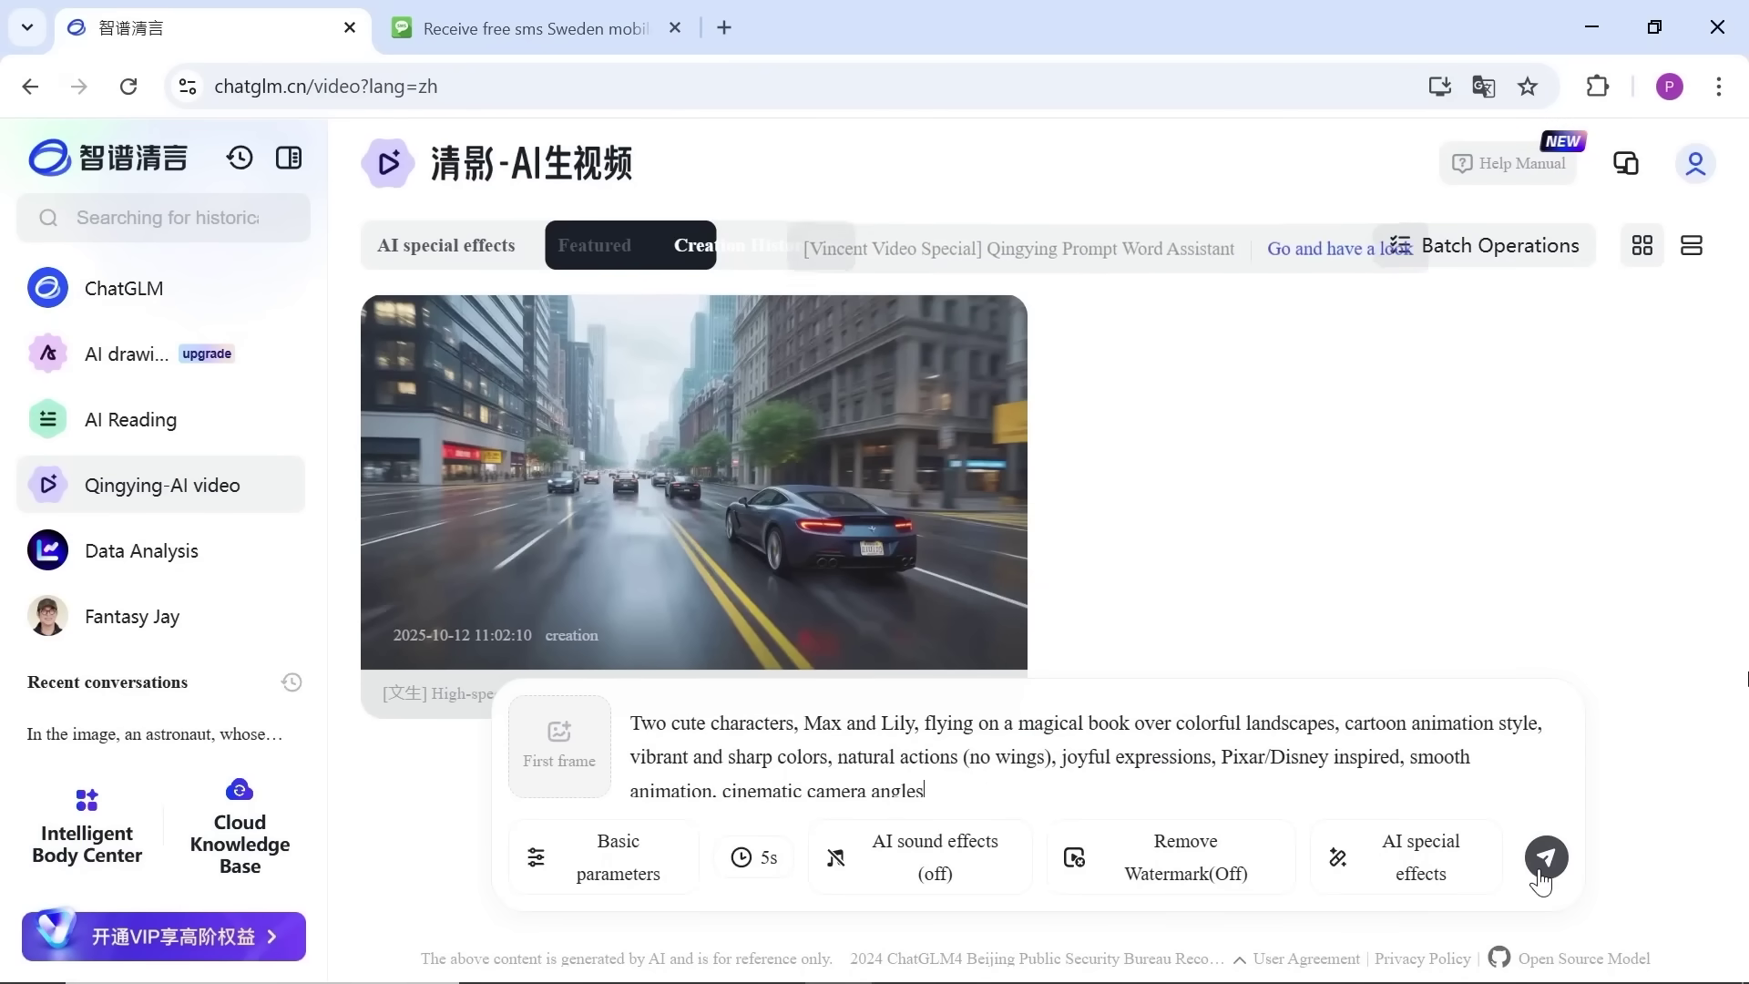
pyautogui.click(766, 520)
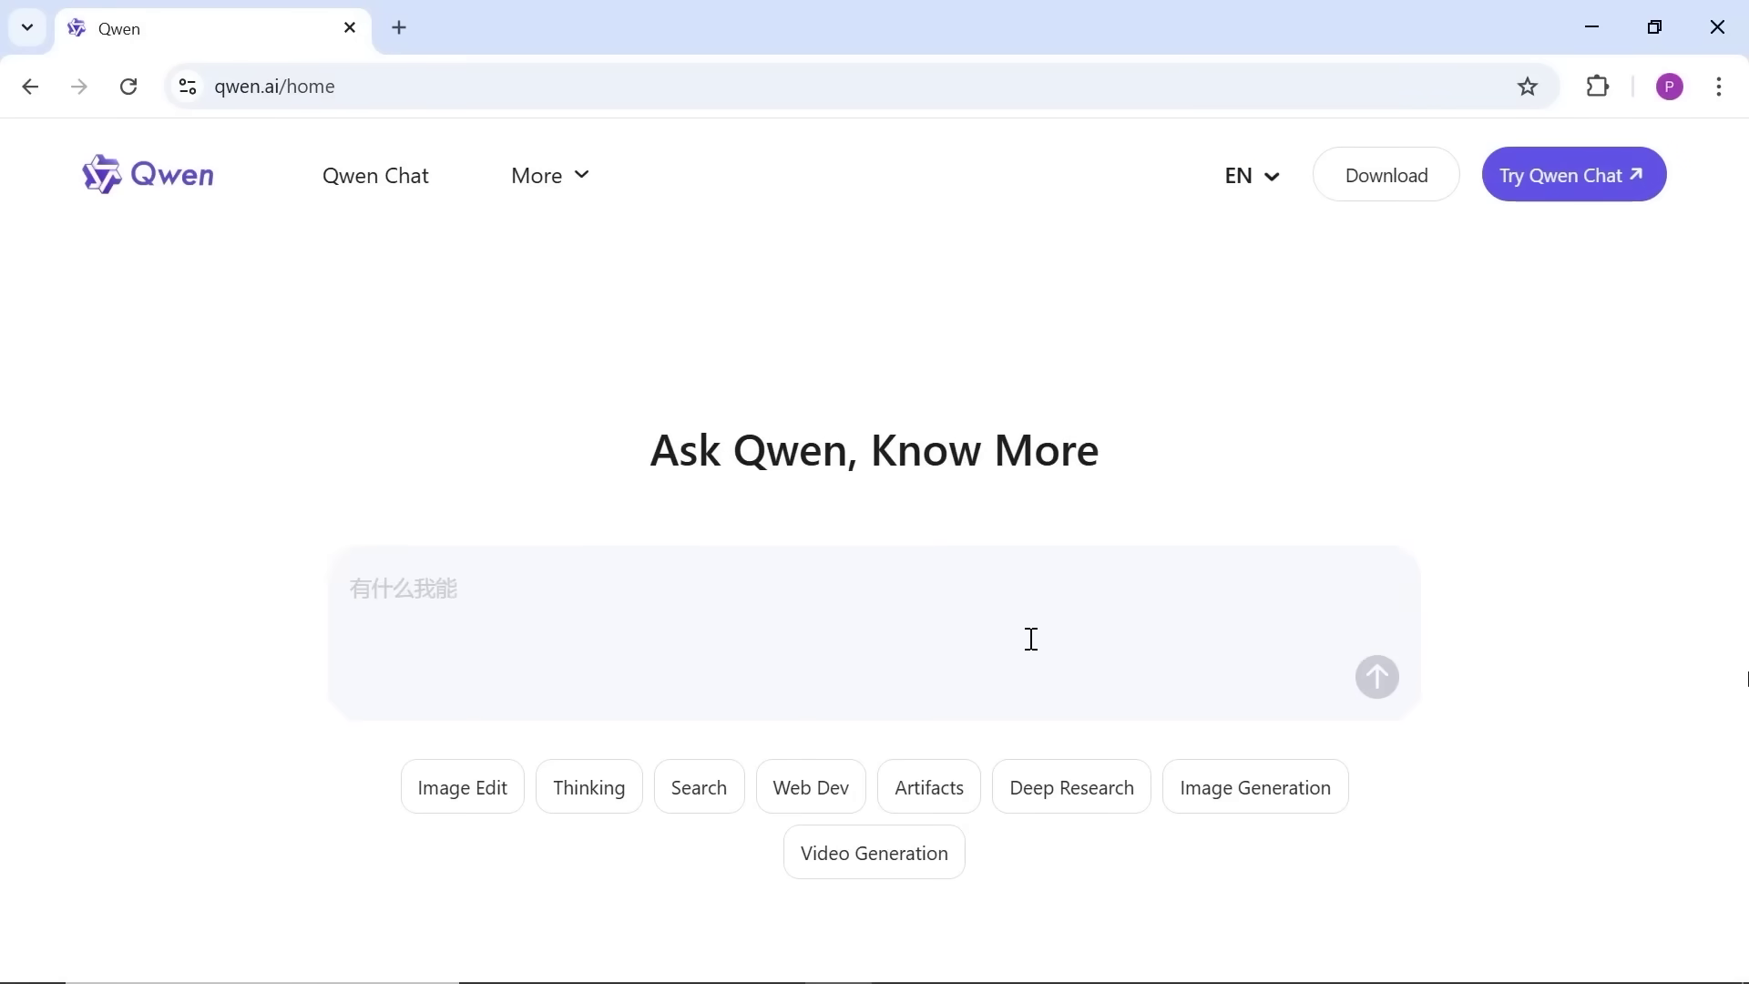
# Sign in with Google and send the forest prompt in video generation mode.
pyautogui.click(903, 861)
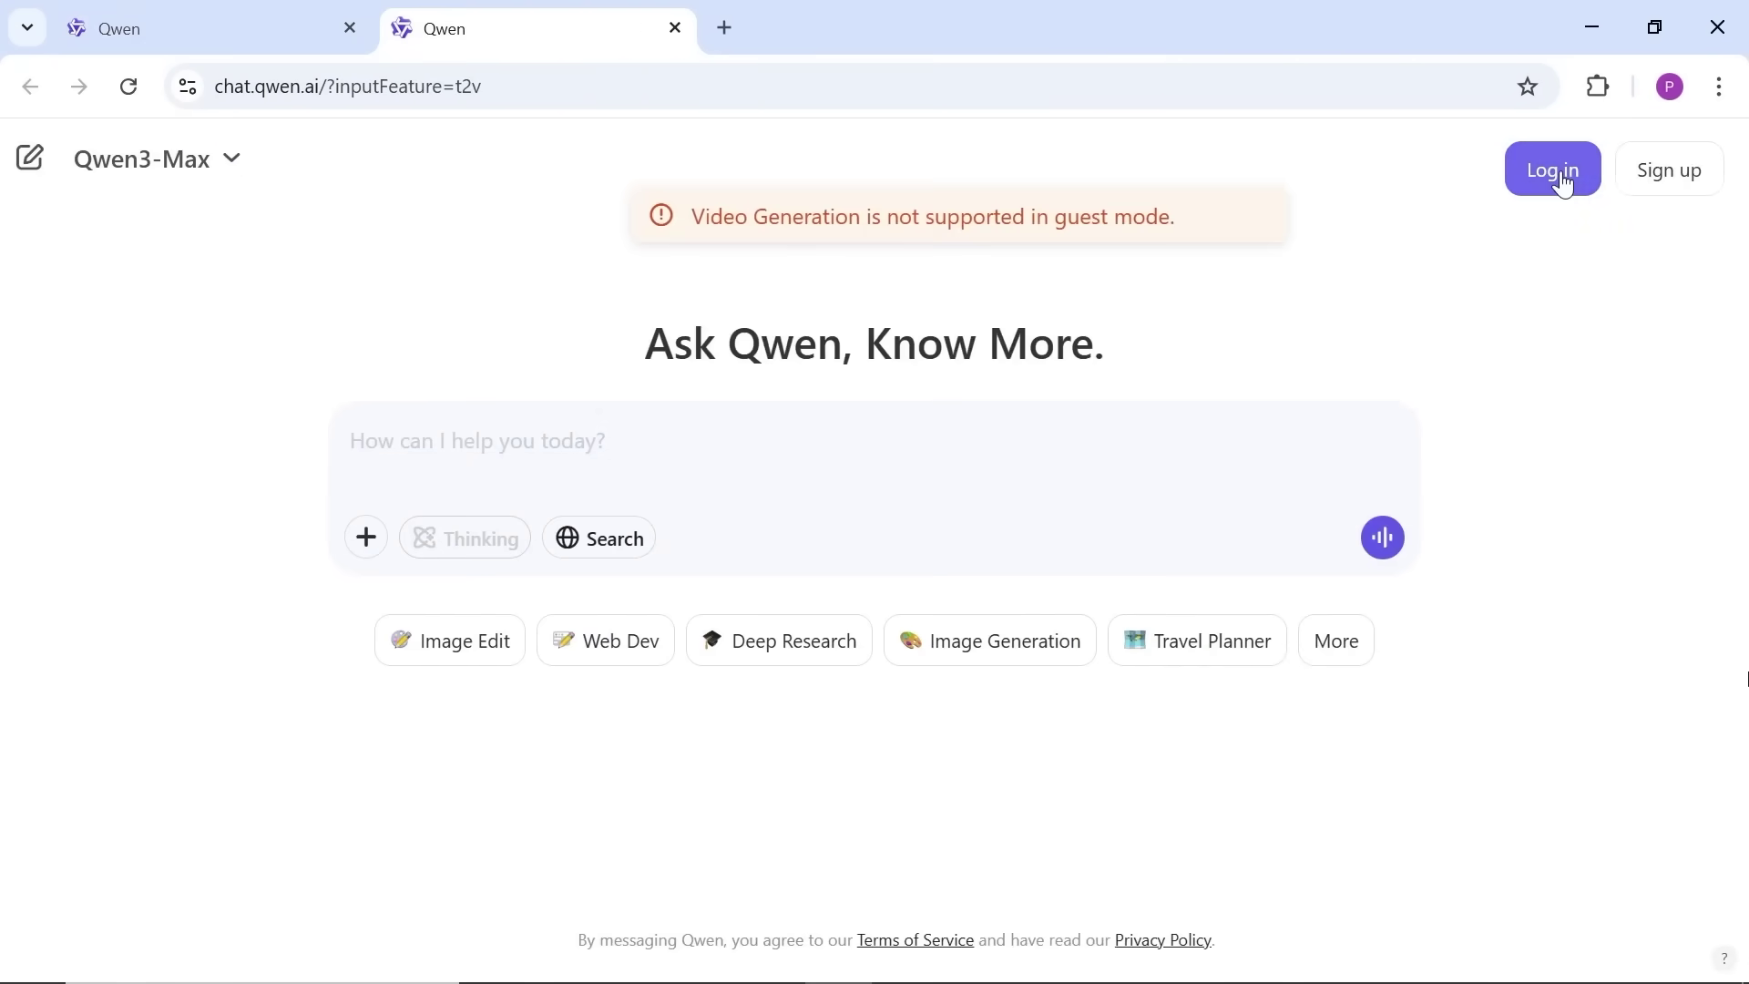
pyautogui.click(1564, 185)
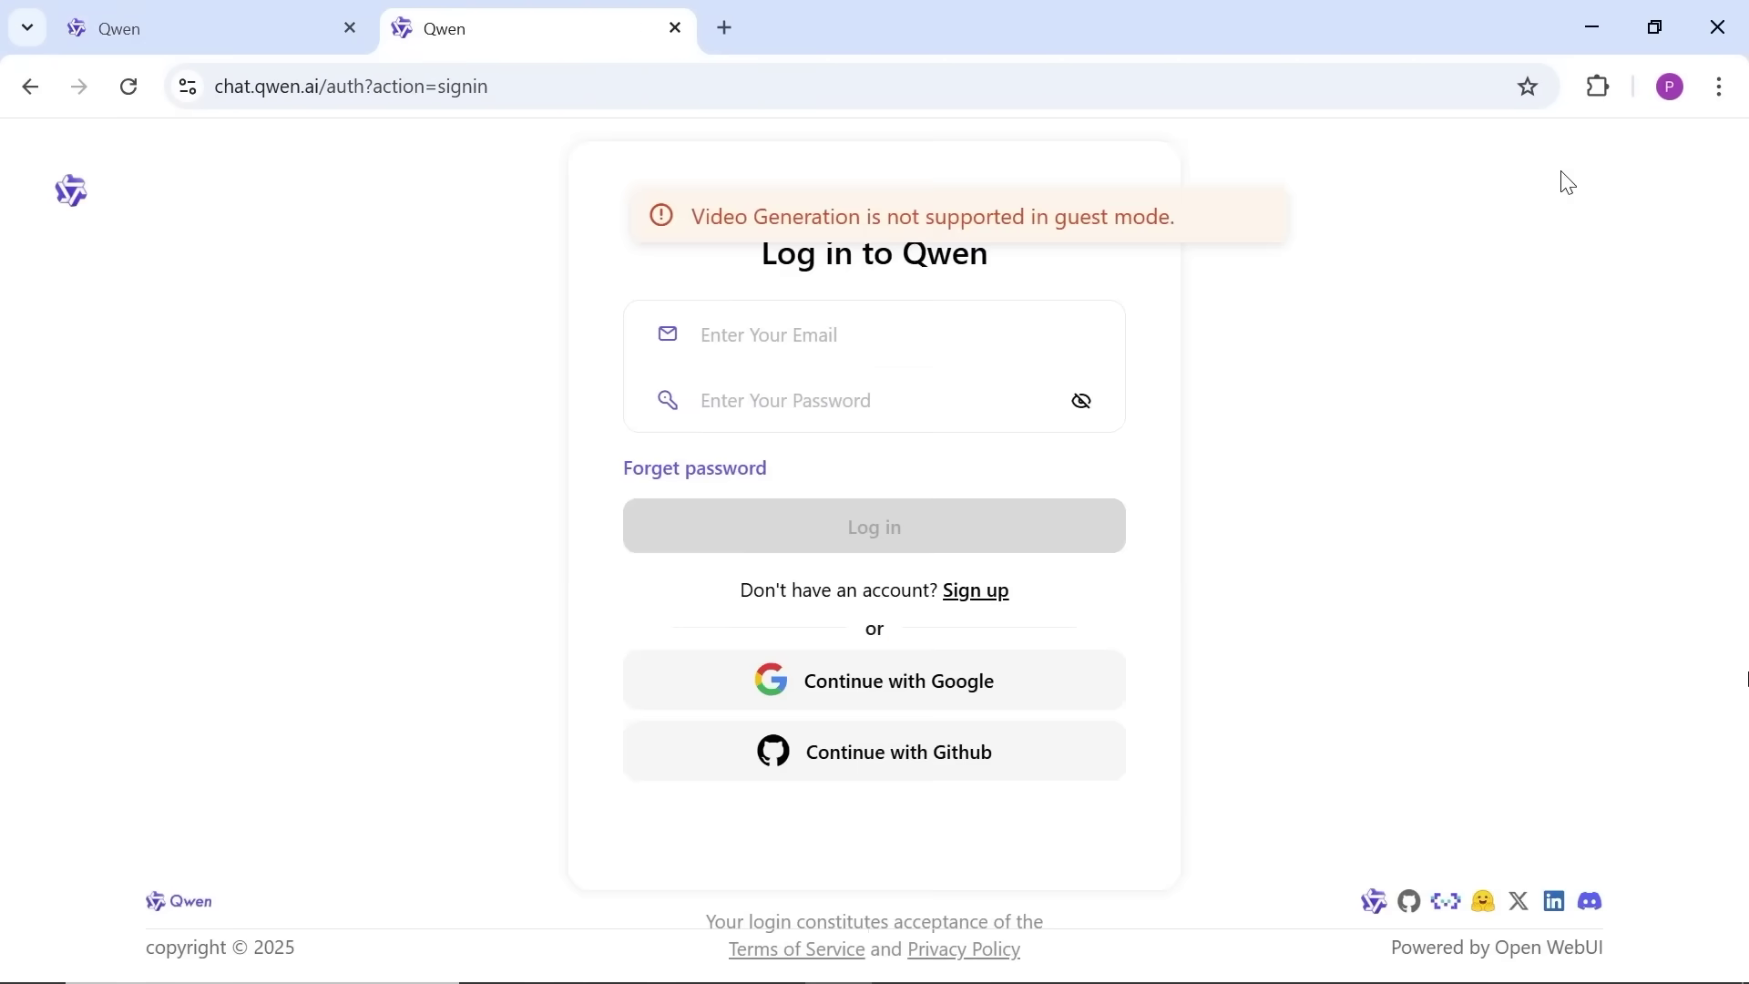
pyautogui.click(975, 696)
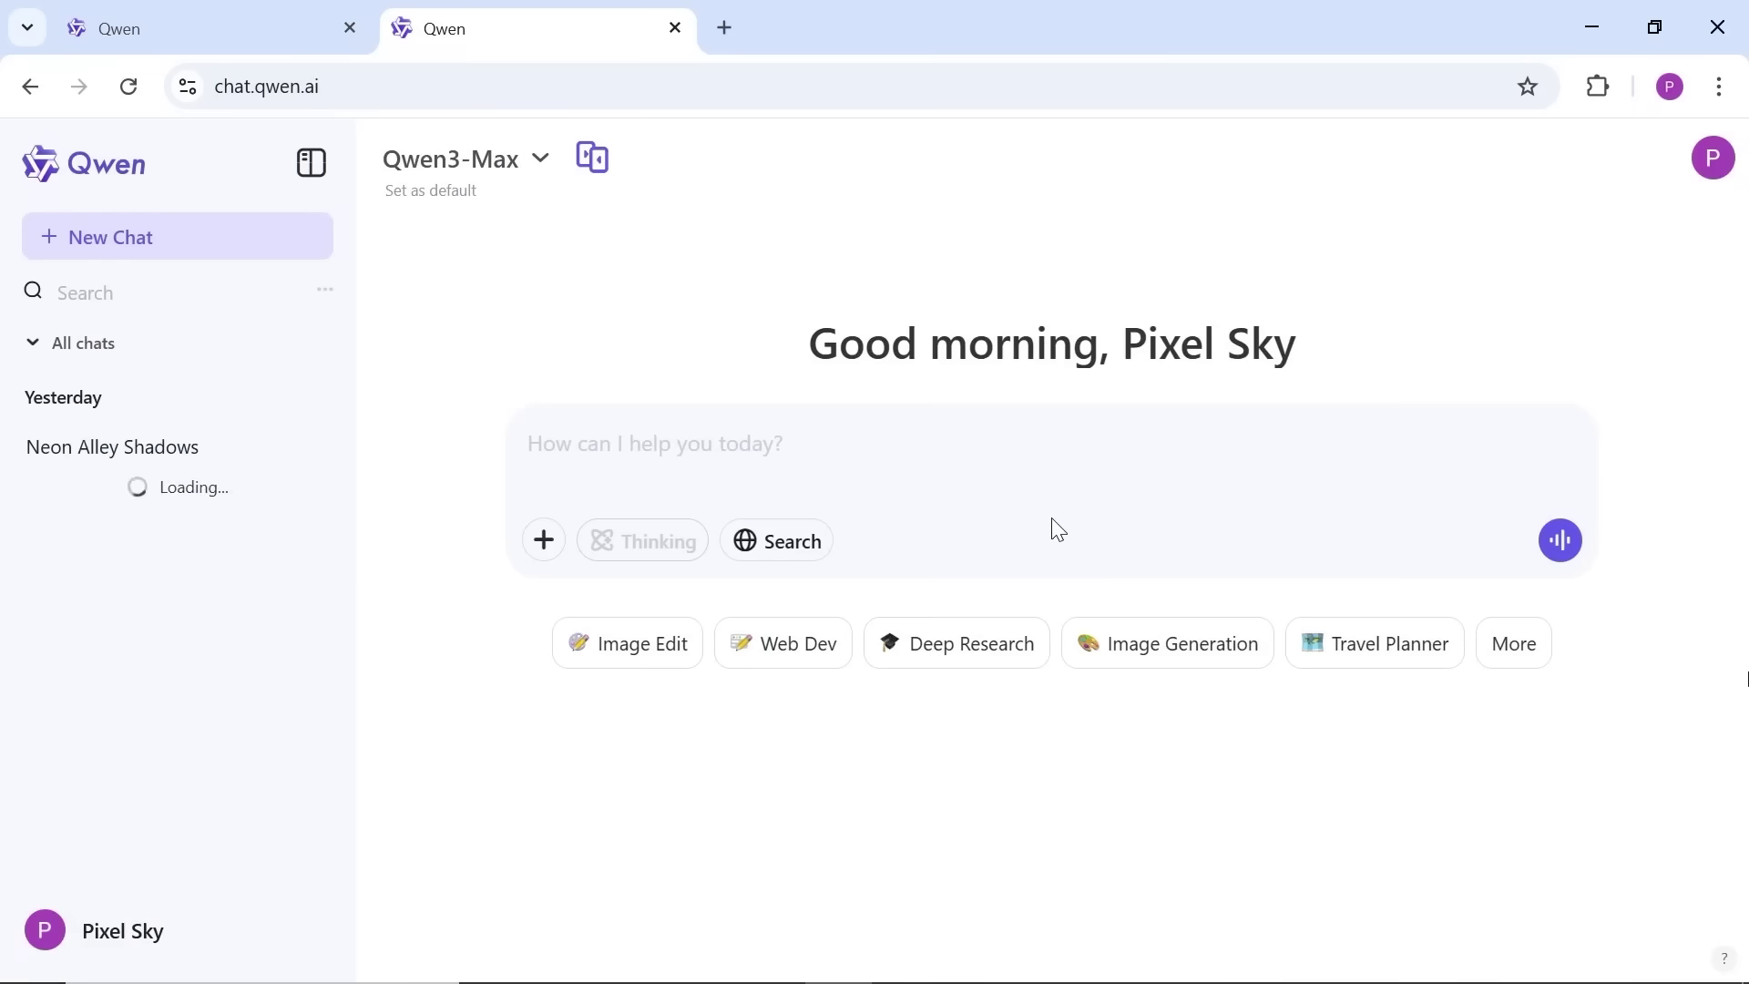
pyautogui.click(1513, 673)
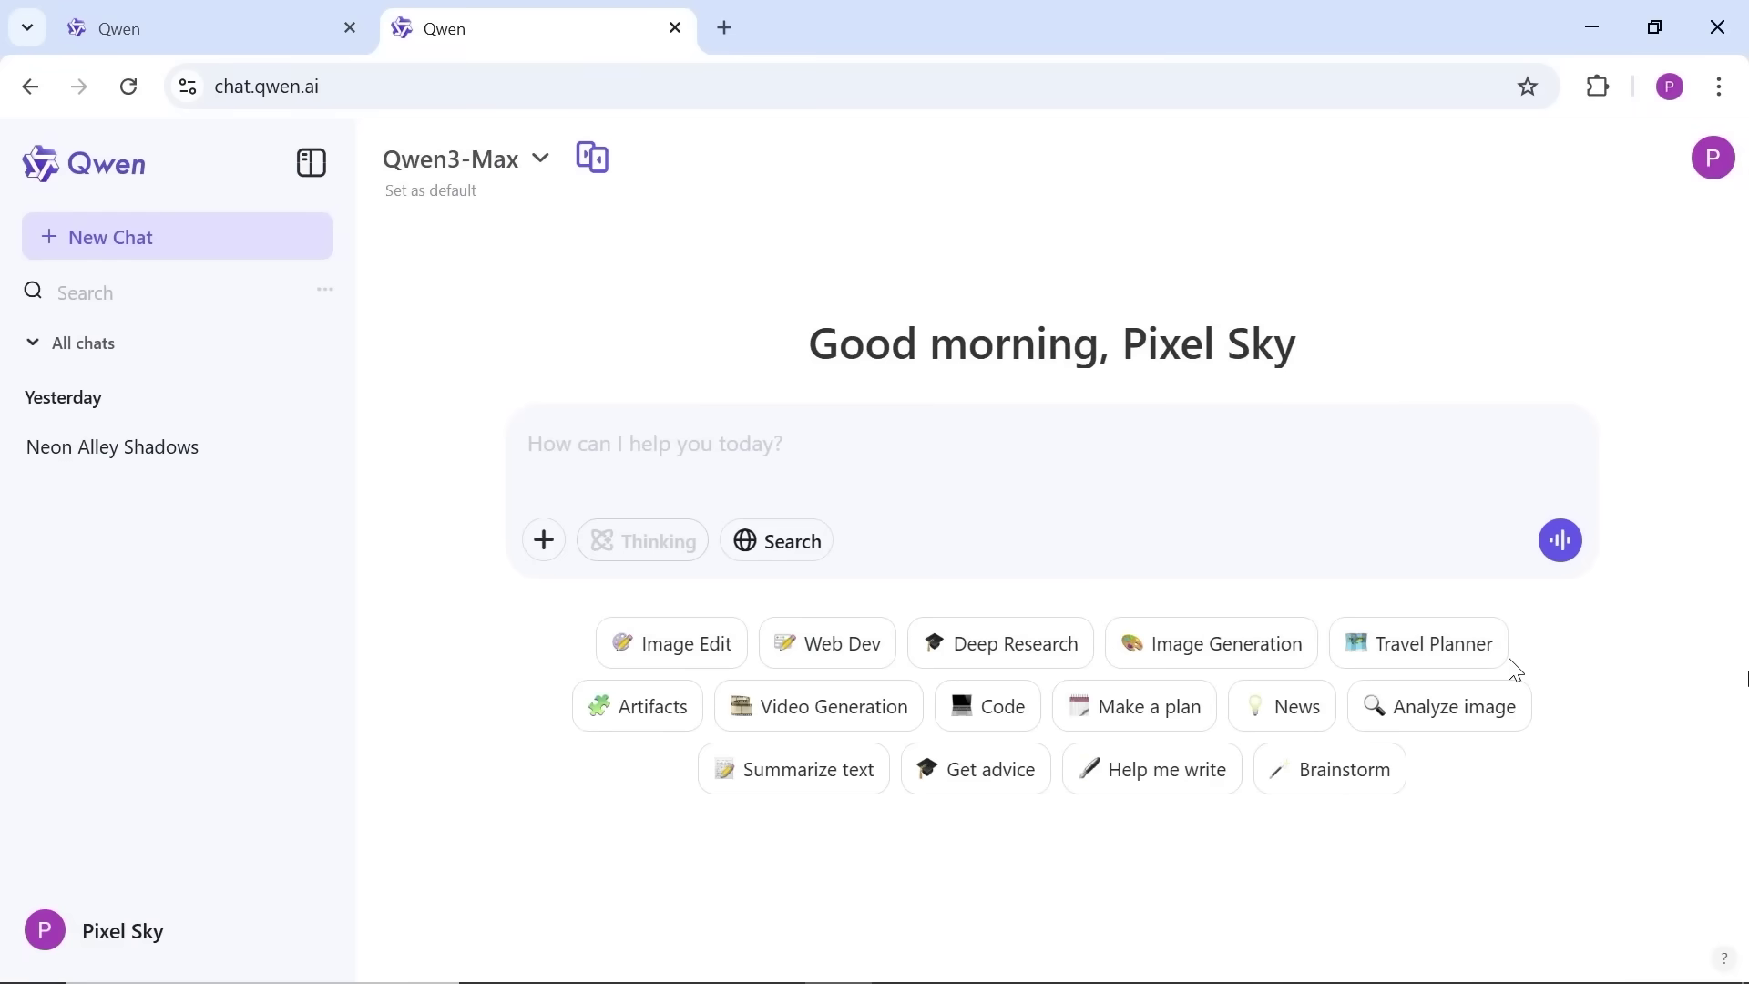
pyautogui.click(885, 732)
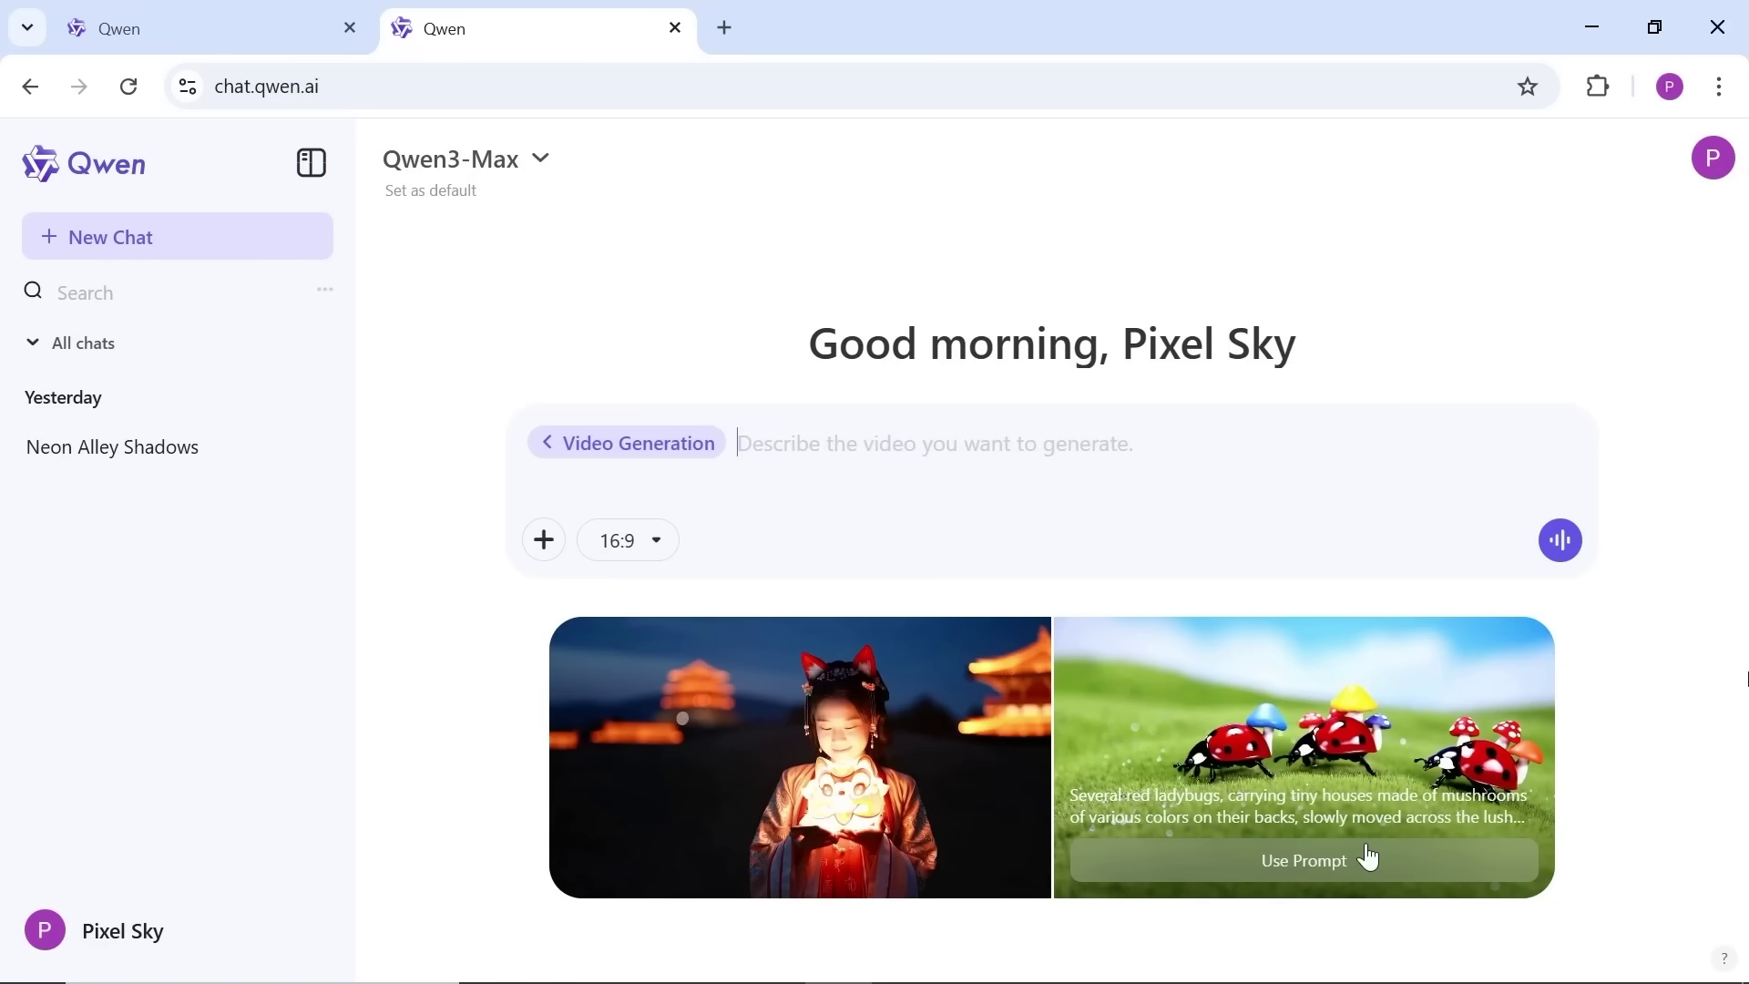
pyautogui.moveTo(800, 755)
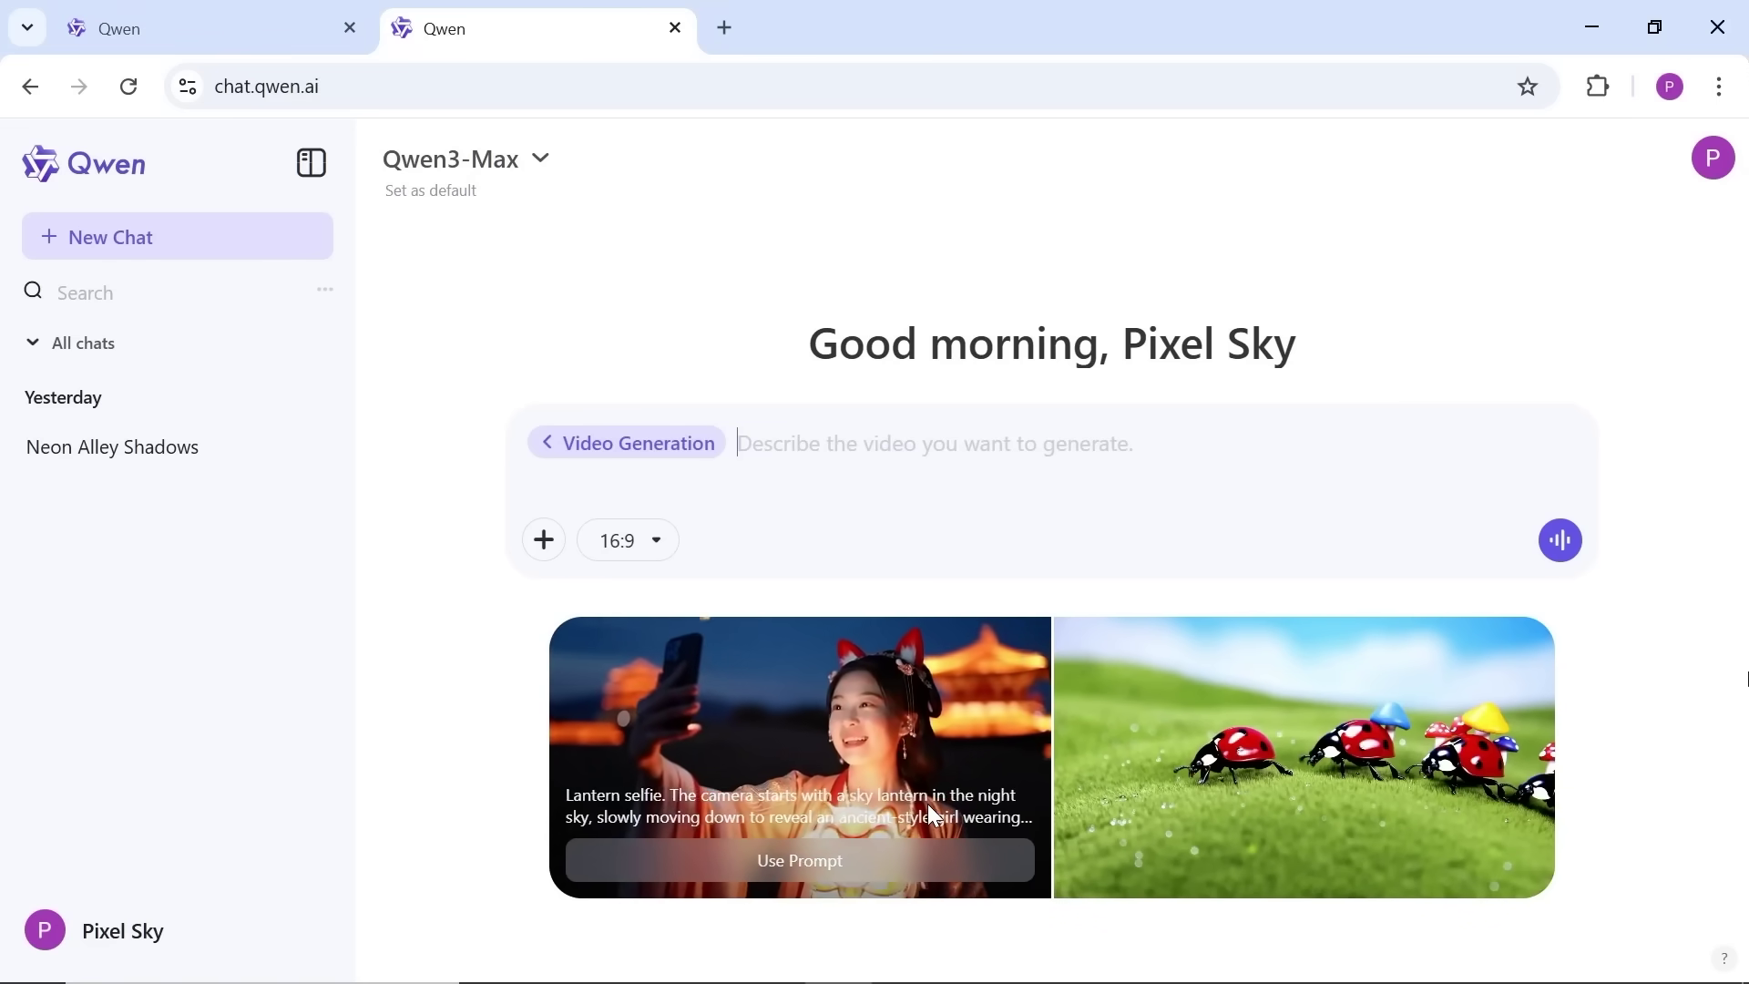
pyautogui.write('Early morning in a misty forest, sunlight piercing through dense trees, a river flowing gently, birds flying, cinematic atmosphere, high detail, ultra-realistic textures, shallow depth of field')
pyautogui.click(1560, 541)
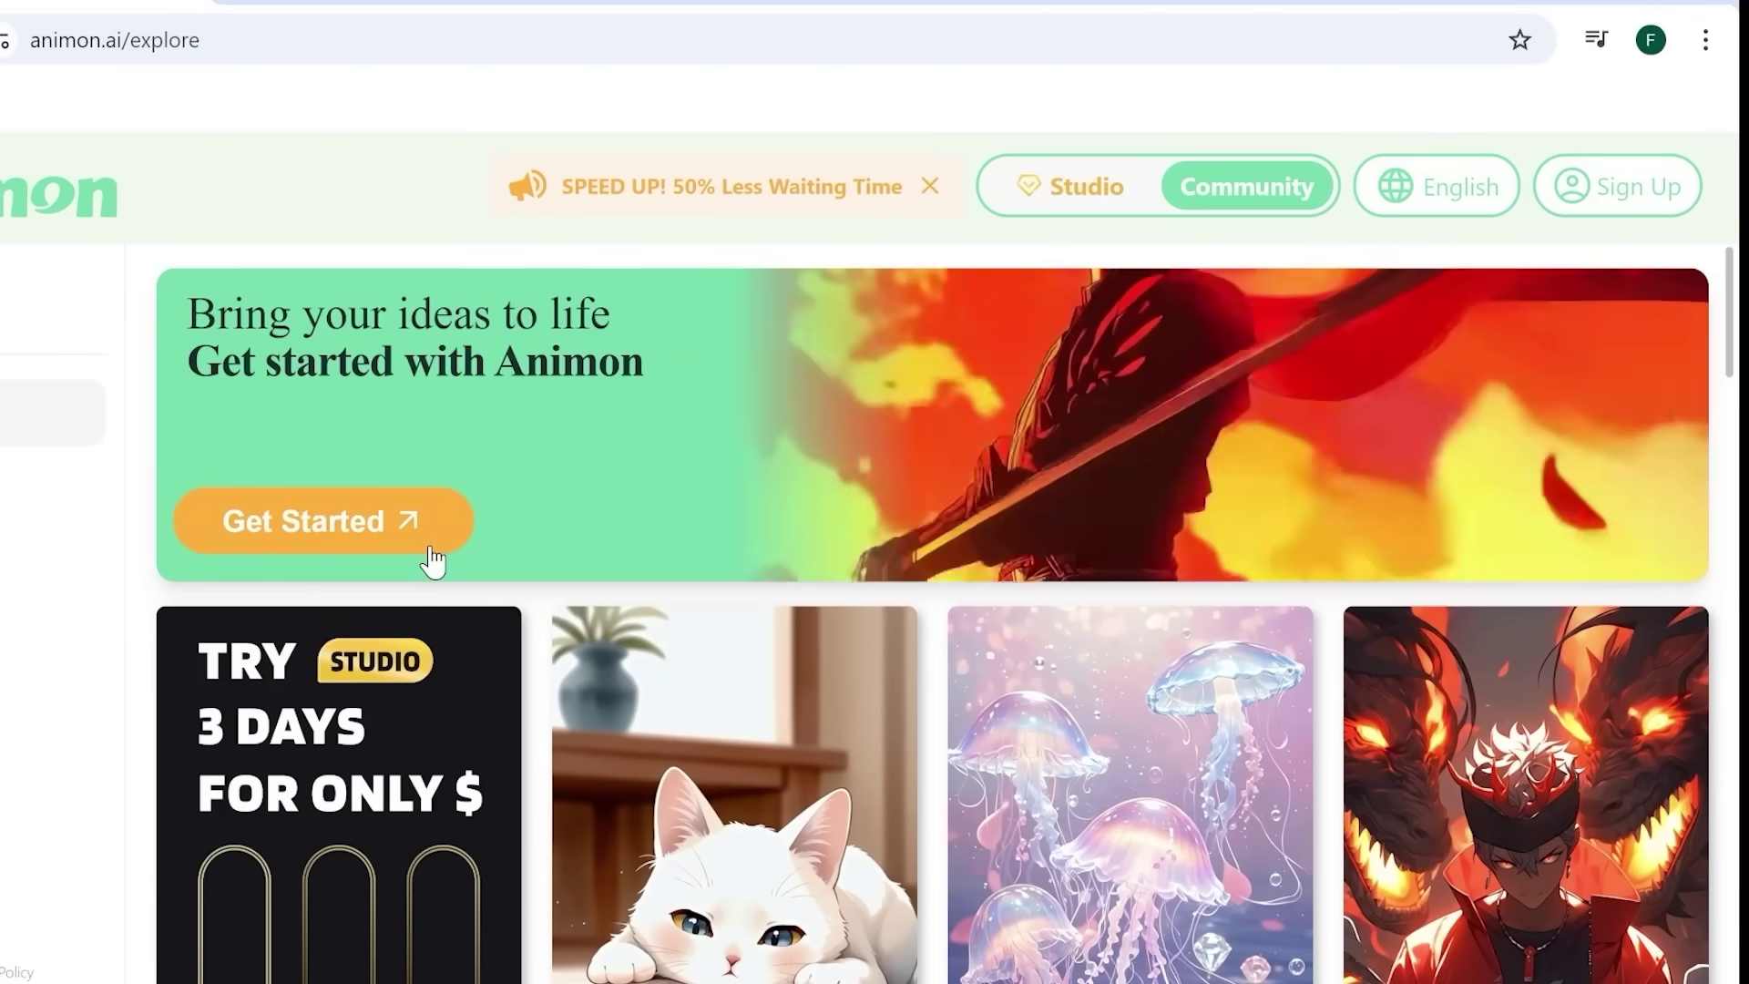
pyautogui.scroll(-5, 432, 560)
pyautogui.scroll(-1, 948, 613)
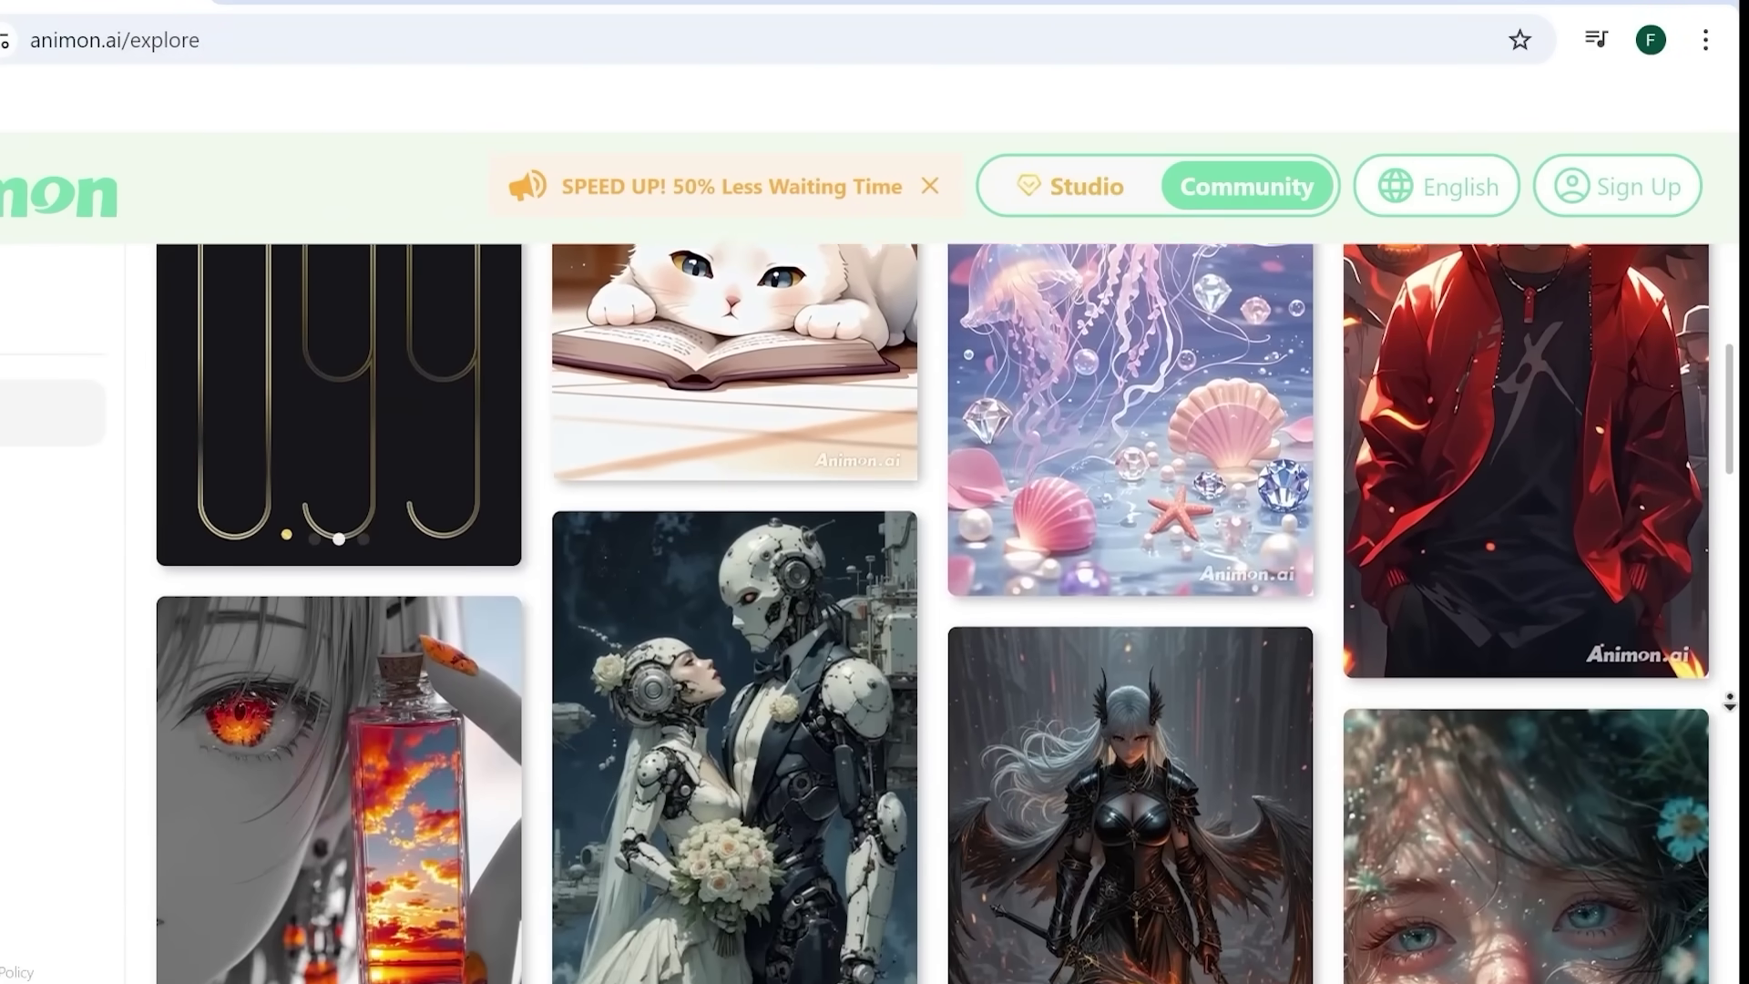
pyautogui.scroll(-1, 947, 614)
pyautogui.scroll(-3, 947, 614)
pyautogui.scroll(-1, 946, 613)
pyautogui.scroll(-1, 1166, 746)
pyautogui.scroll(-4, 1165, 745)
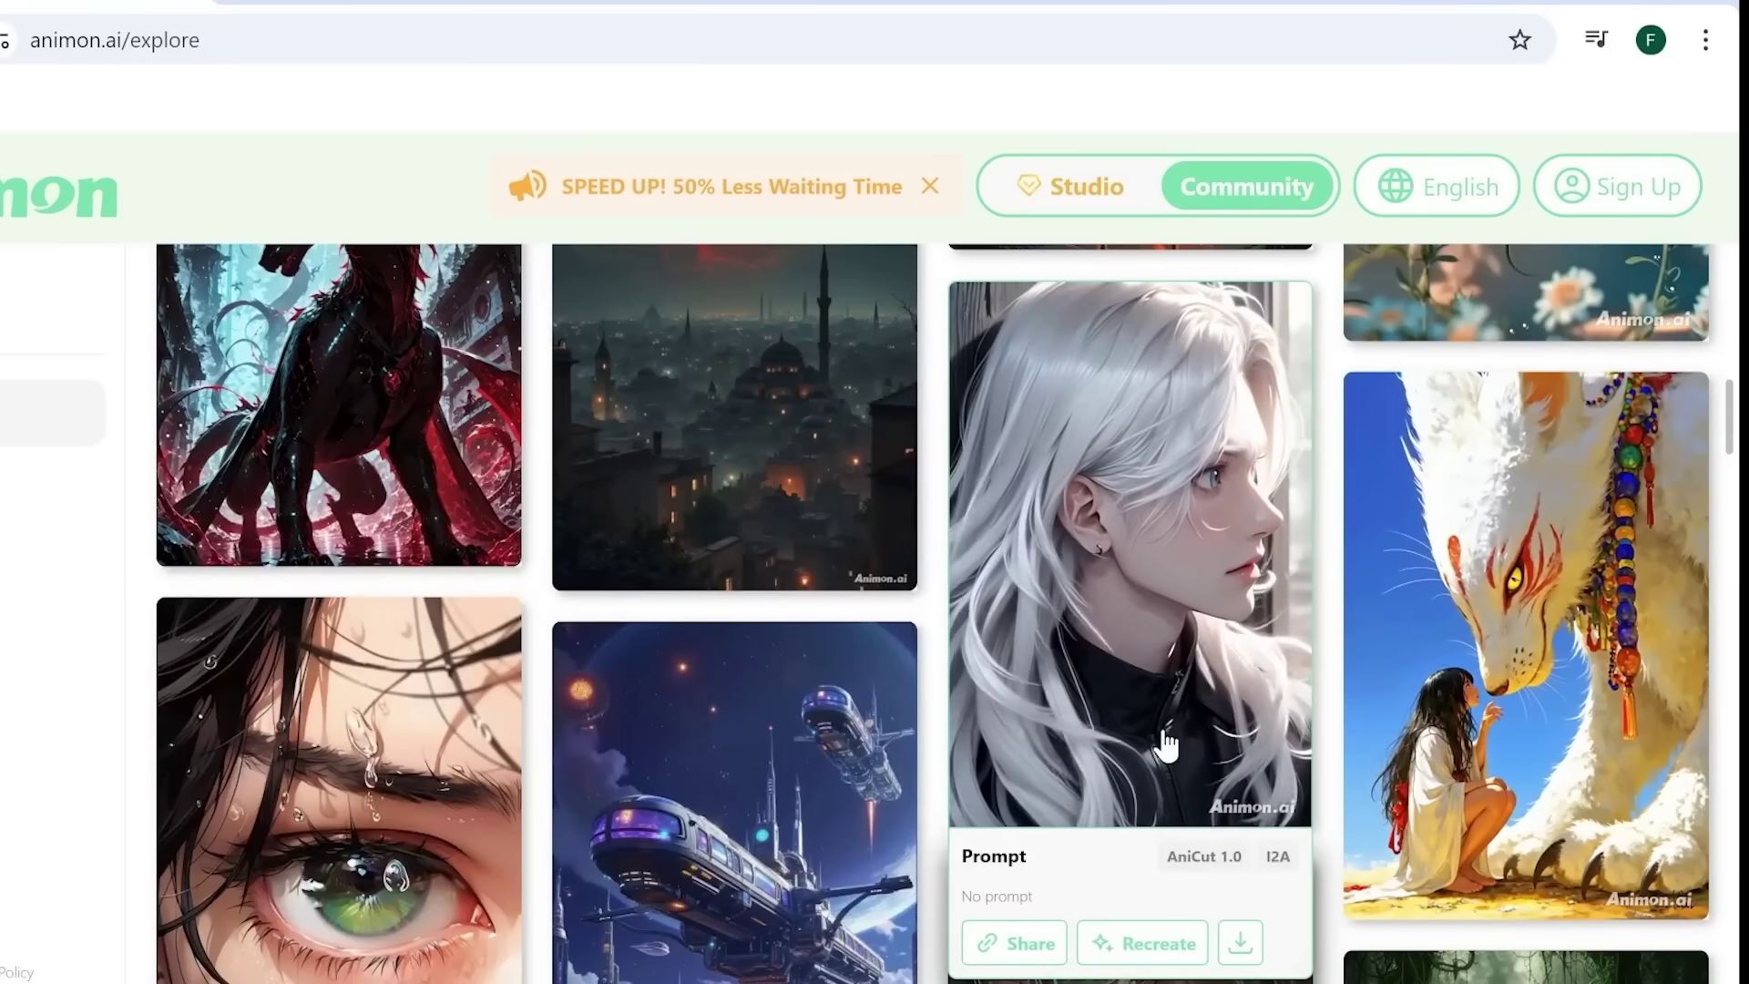
pyautogui.scroll(-4, 1166, 745)
pyautogui.scroll(-4, 1484, 807)
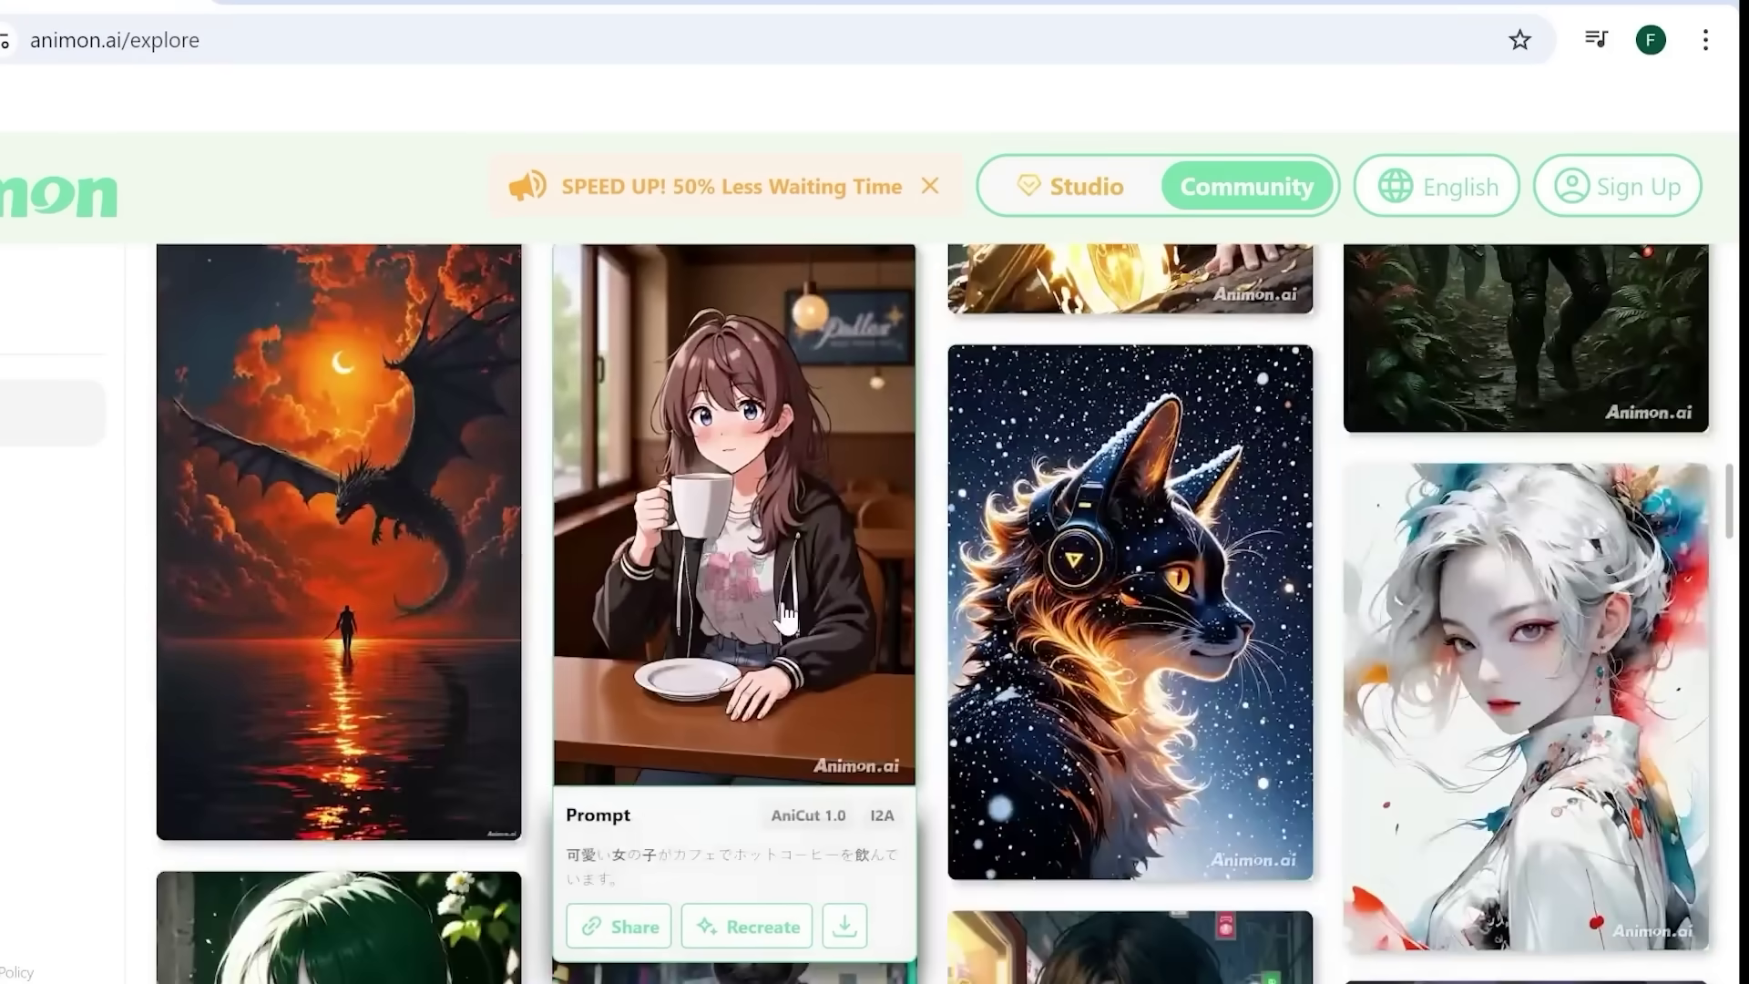
pyautogui.scroll(-5, 765, 735)
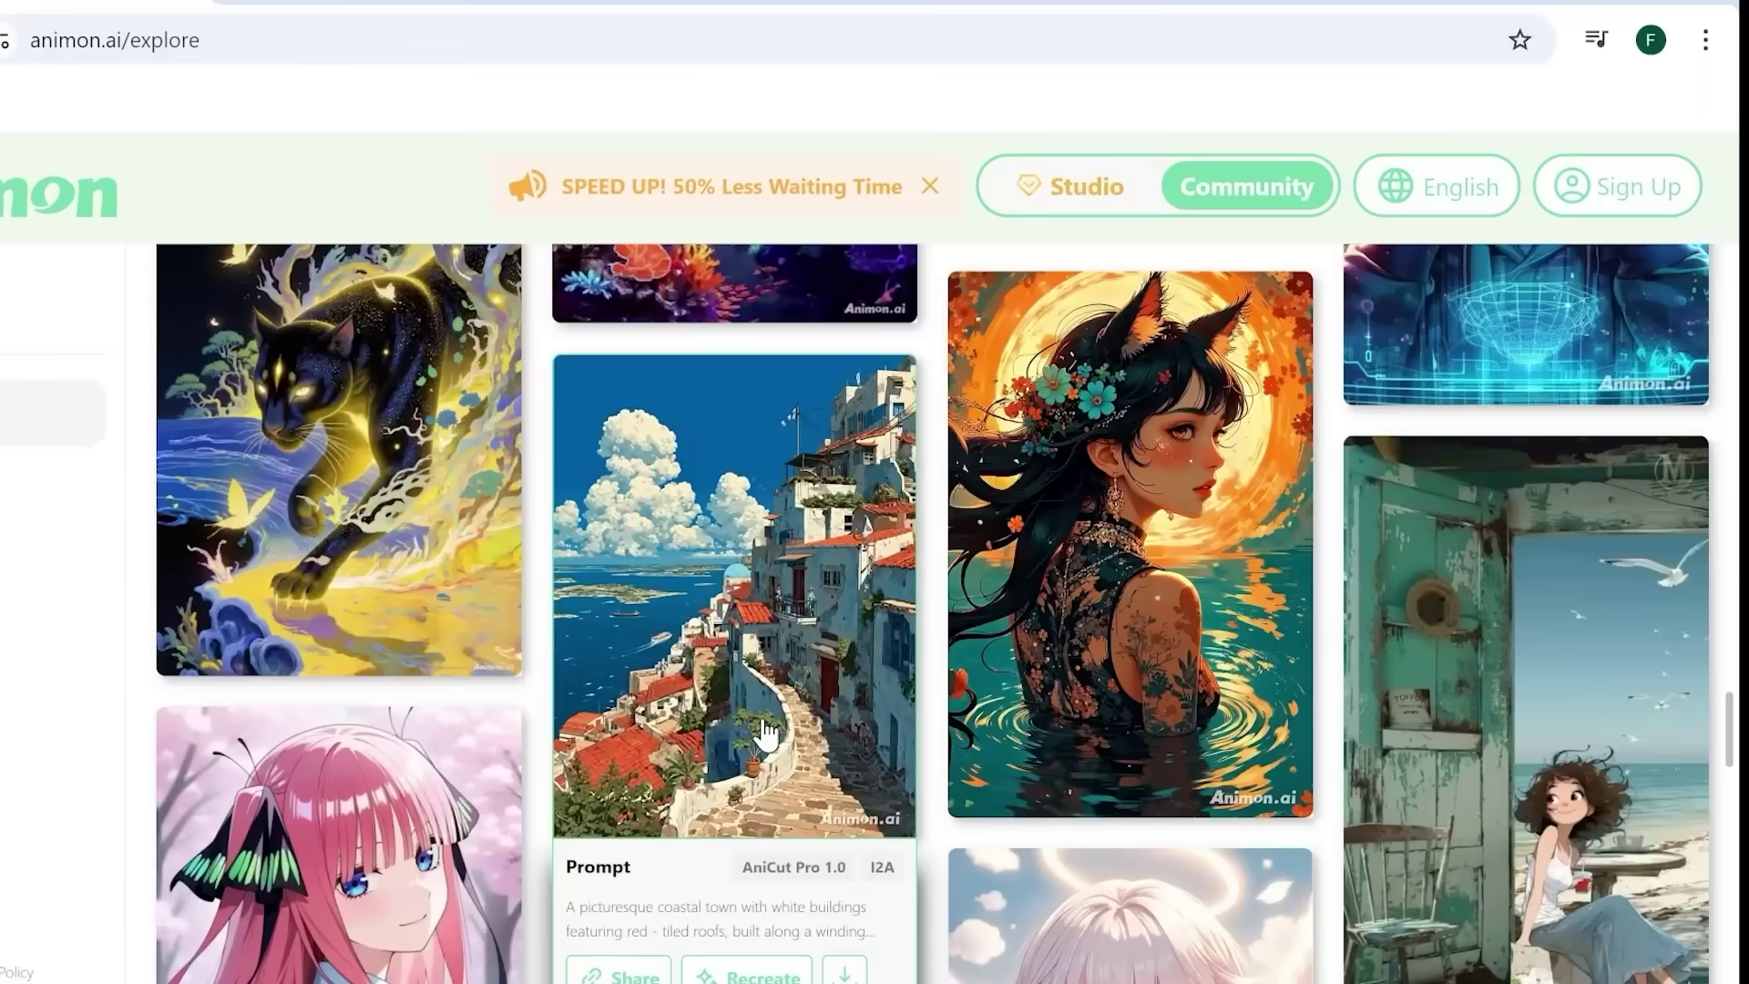
pyautogui.scroll(-5, 765, 735)
pyautogui.scroll(-5, 739, 964)
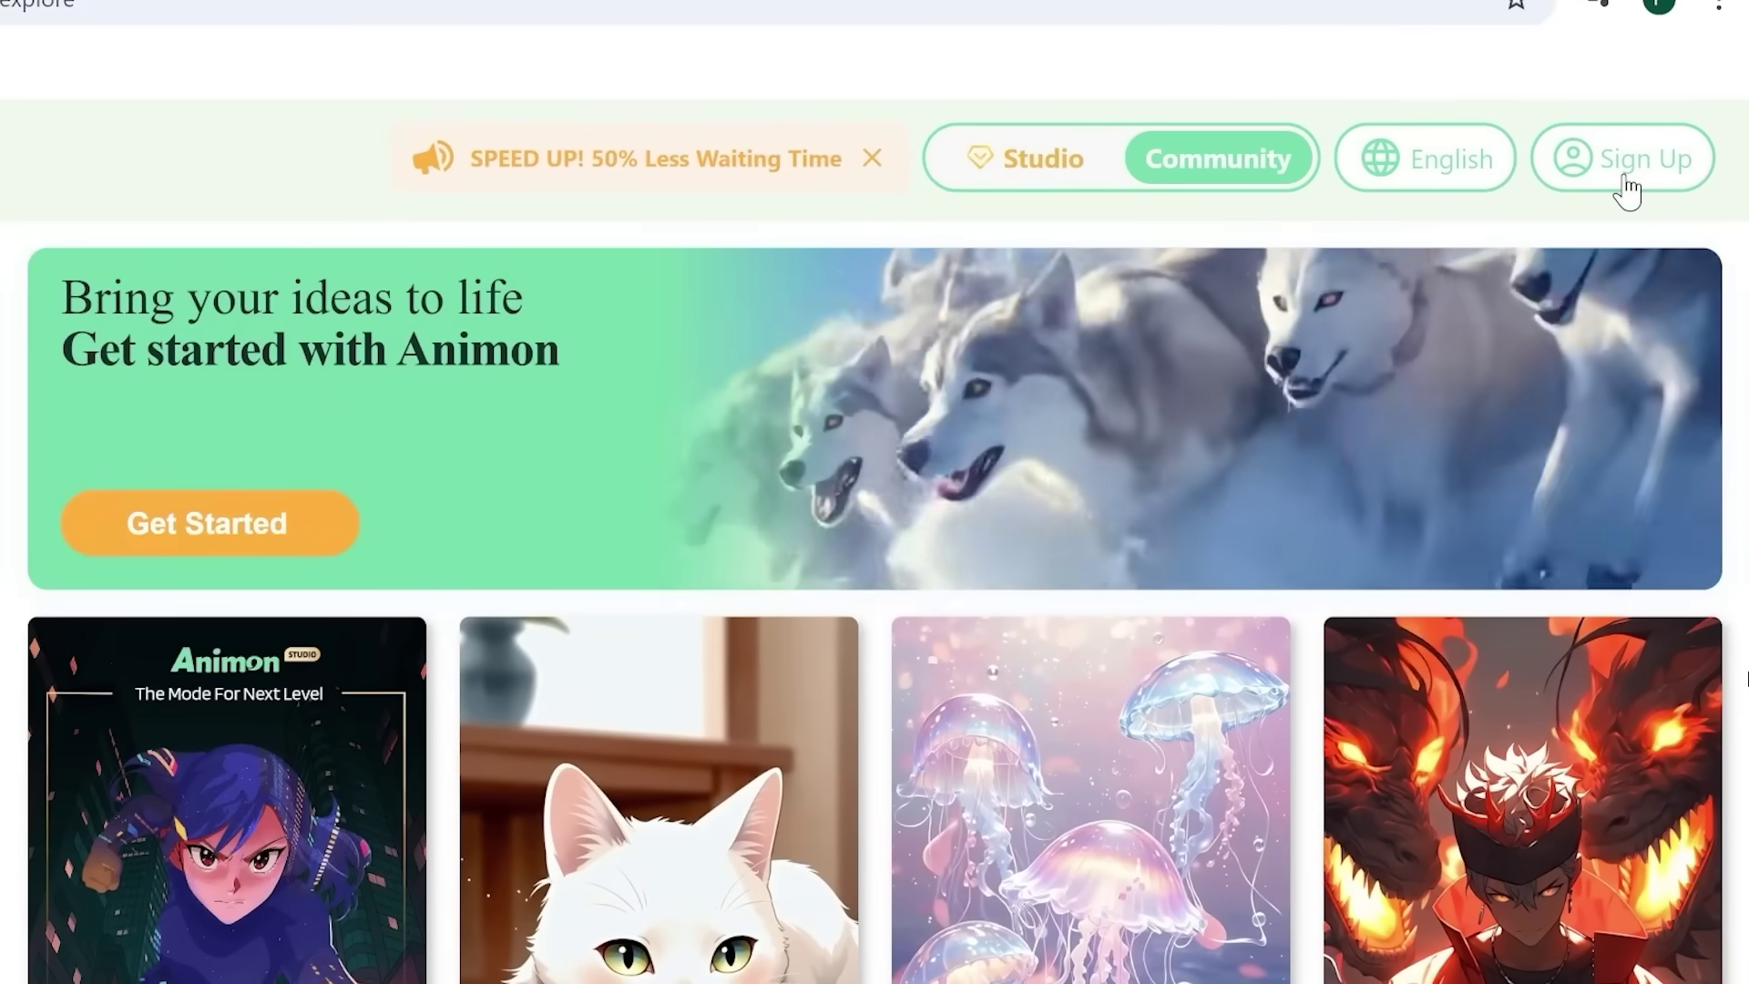
# Sign in with Google, preview Image to Image and Image Editing, then return to Text to Image.
pyautogui.click(1627, 184)
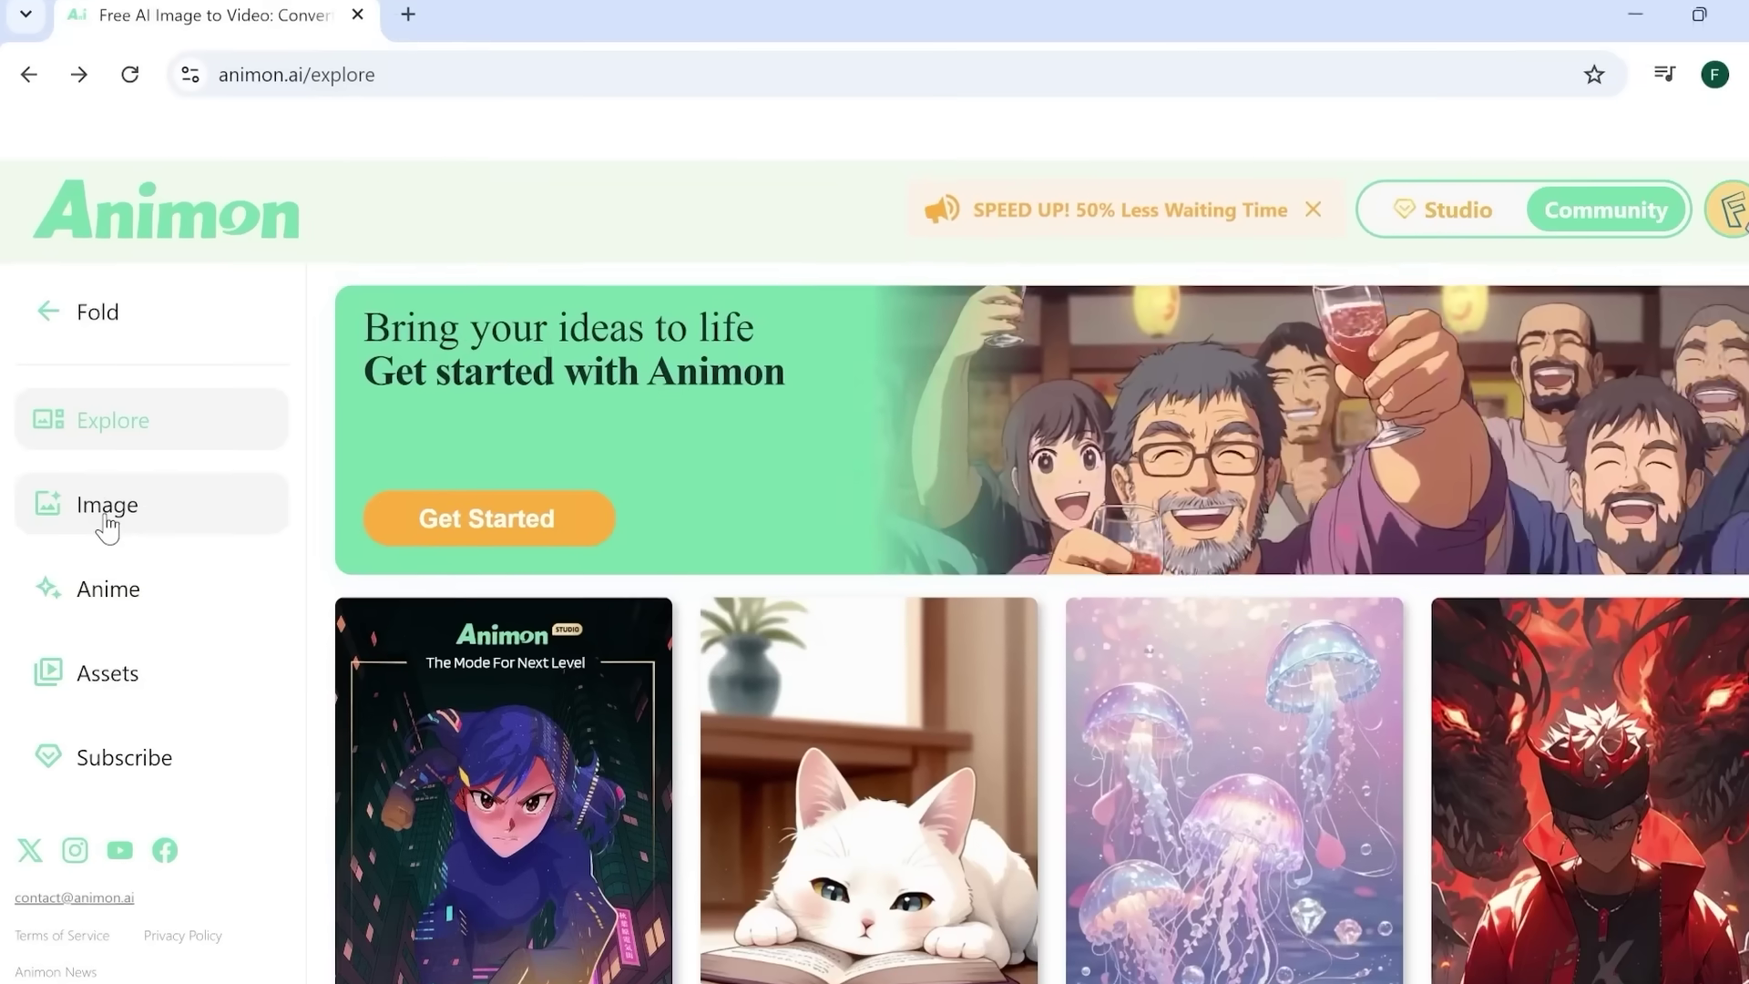
pyautogui.click(113, 530)
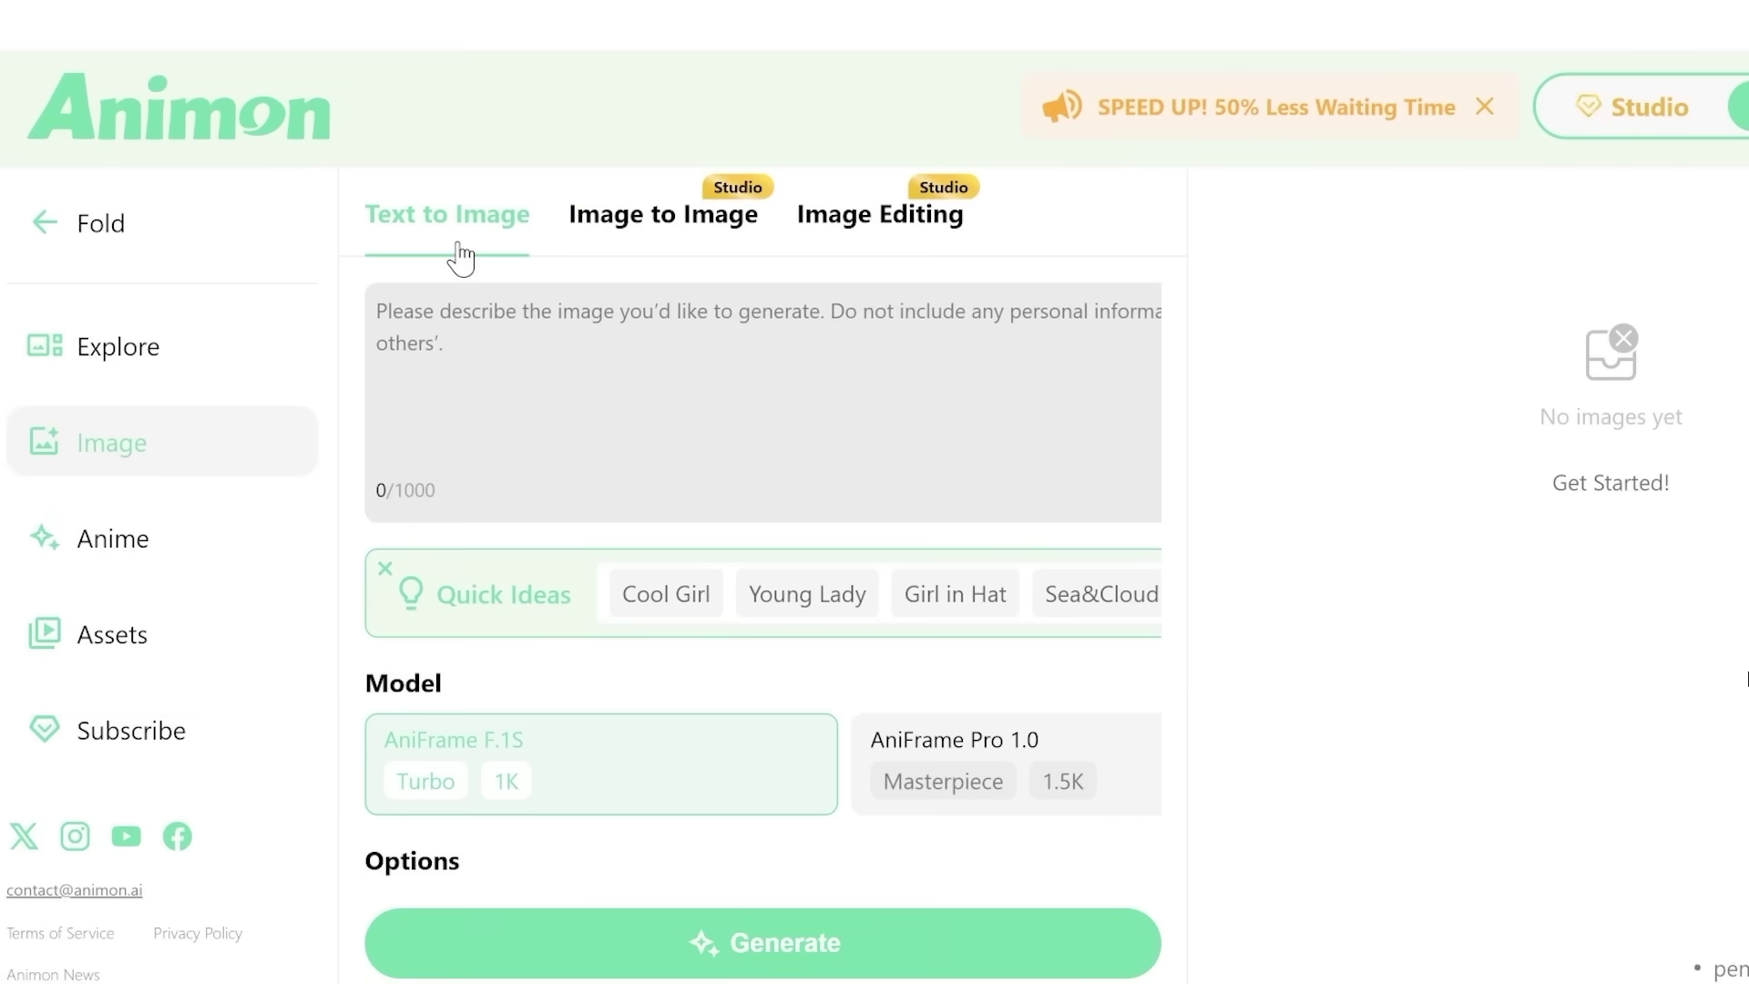
pyautogui.click(659, 232)
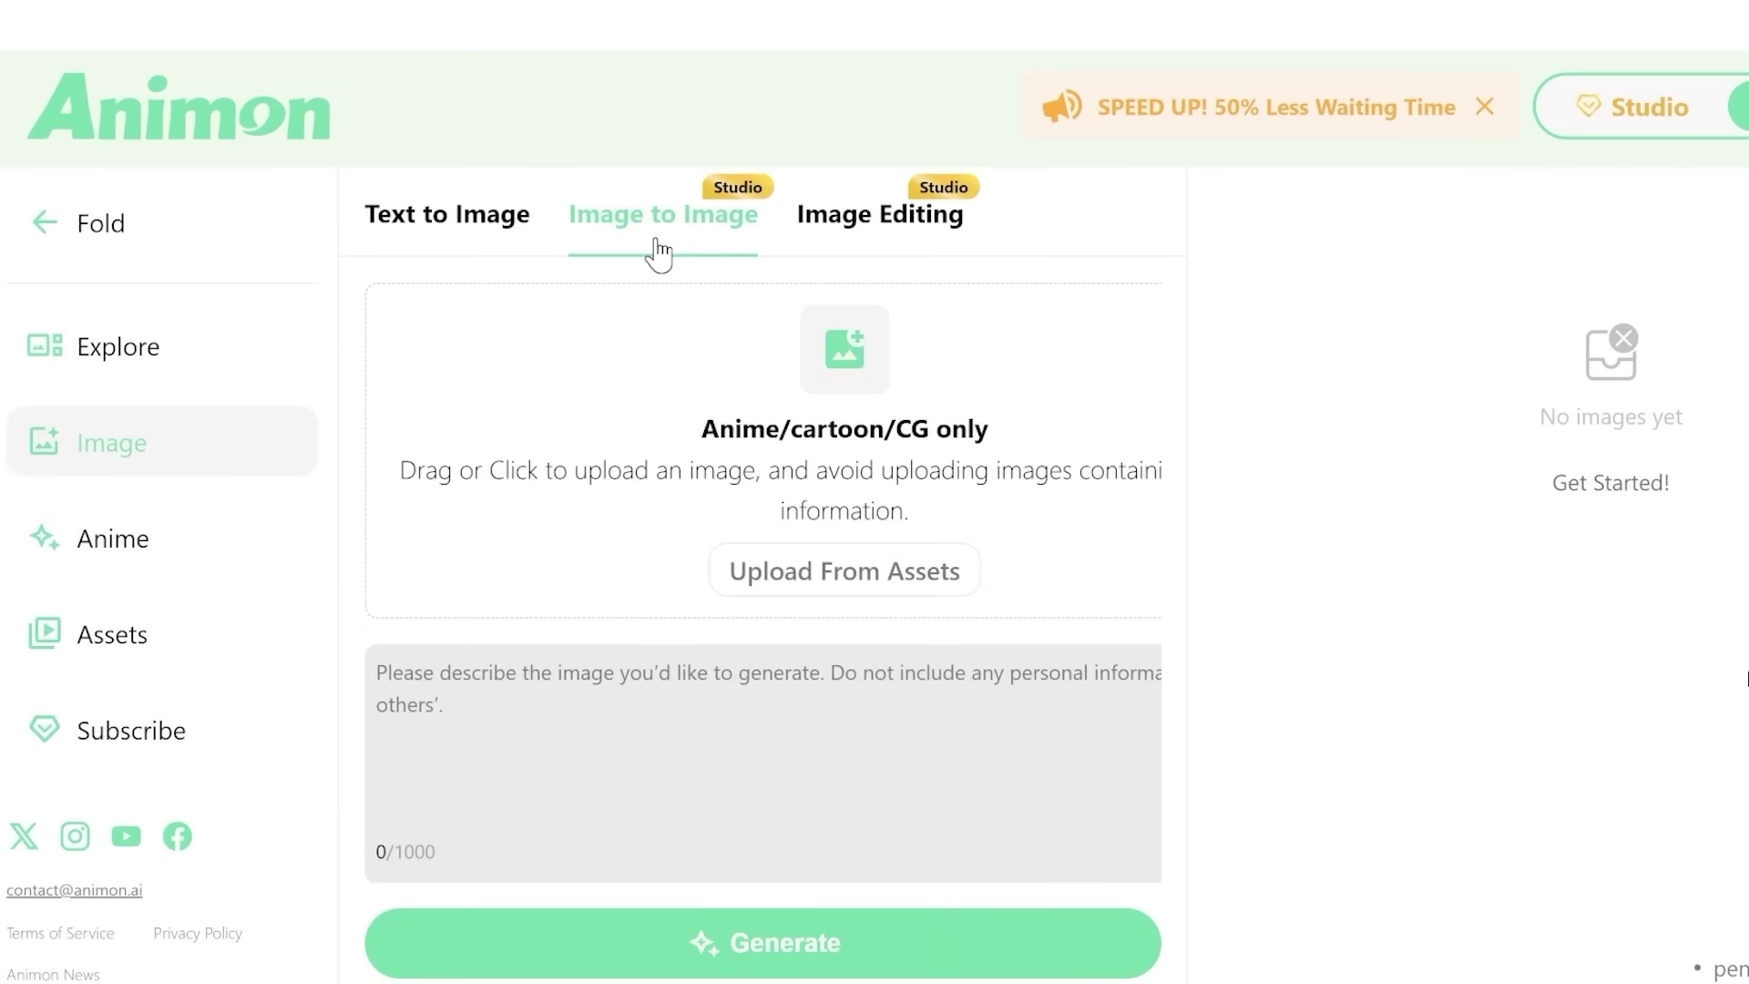
pyautogui.click(856, 254)
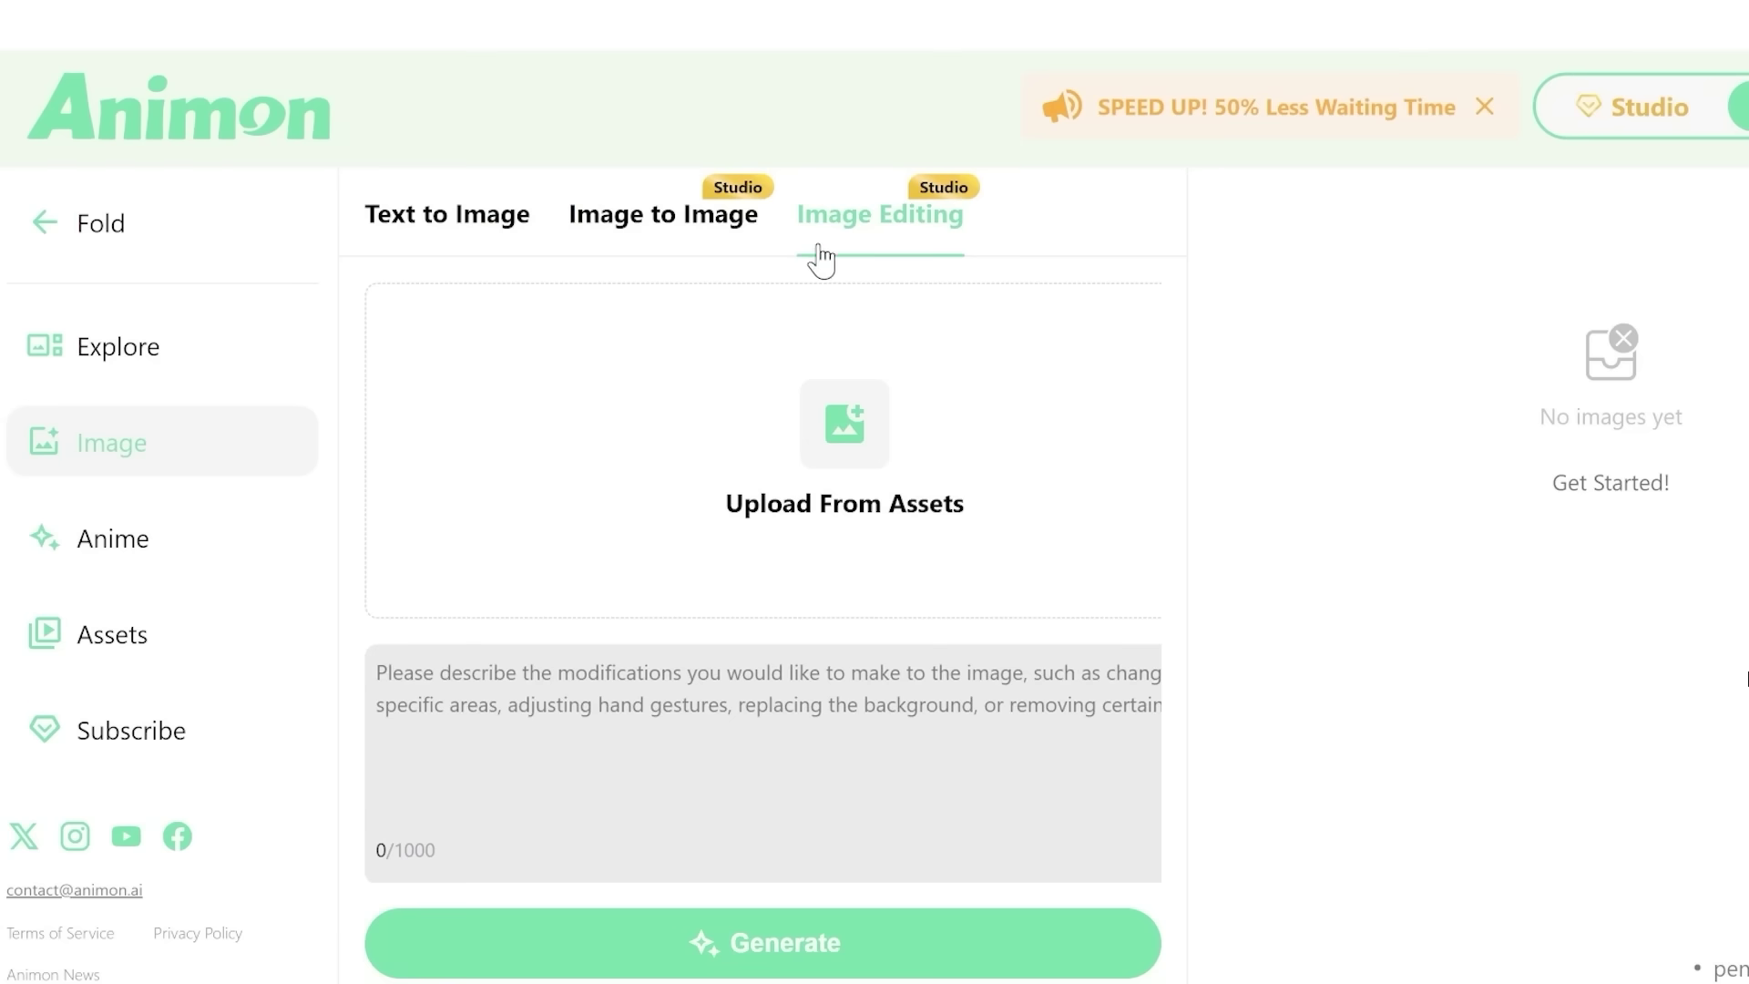
pyautogui.click(488, 243)
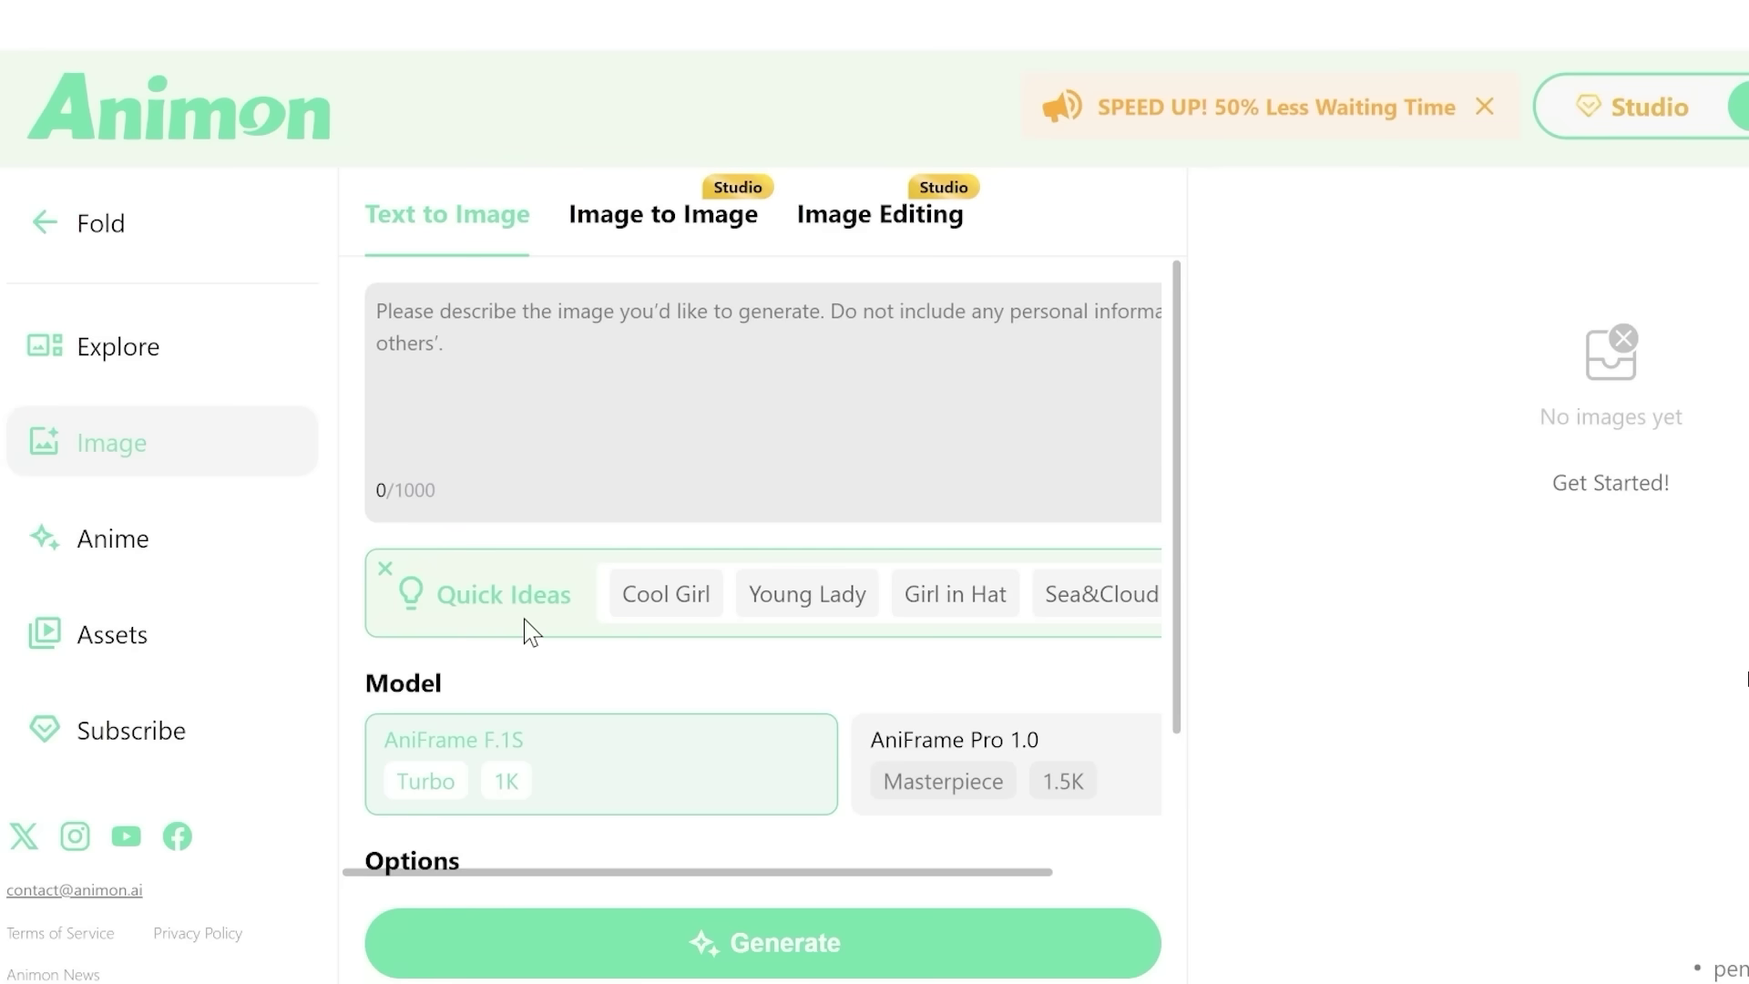
# Try the Cool Girl, Girl in Hat and Sea&Cloud prompt ideas, settling on Young Lady.
pyautogui.click(656, 615)
pyautogui.click(803, 615)
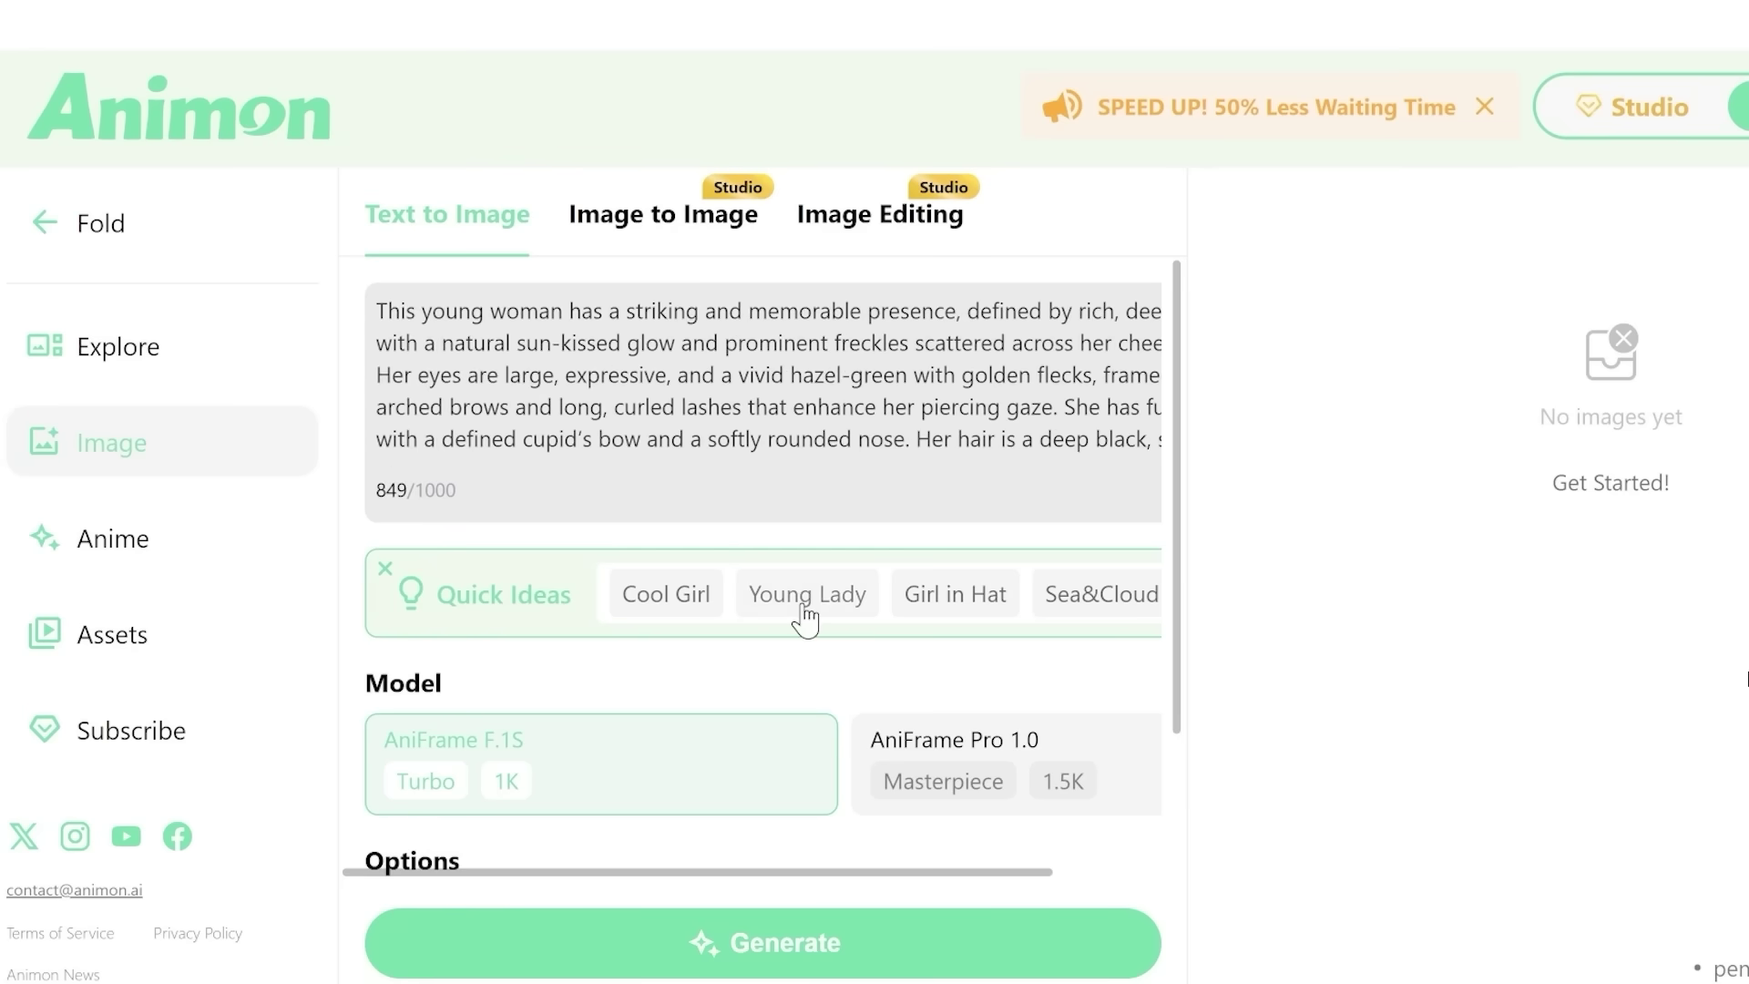
pyautogui.click(933, 615)
pyautogui.click(1100, 615)
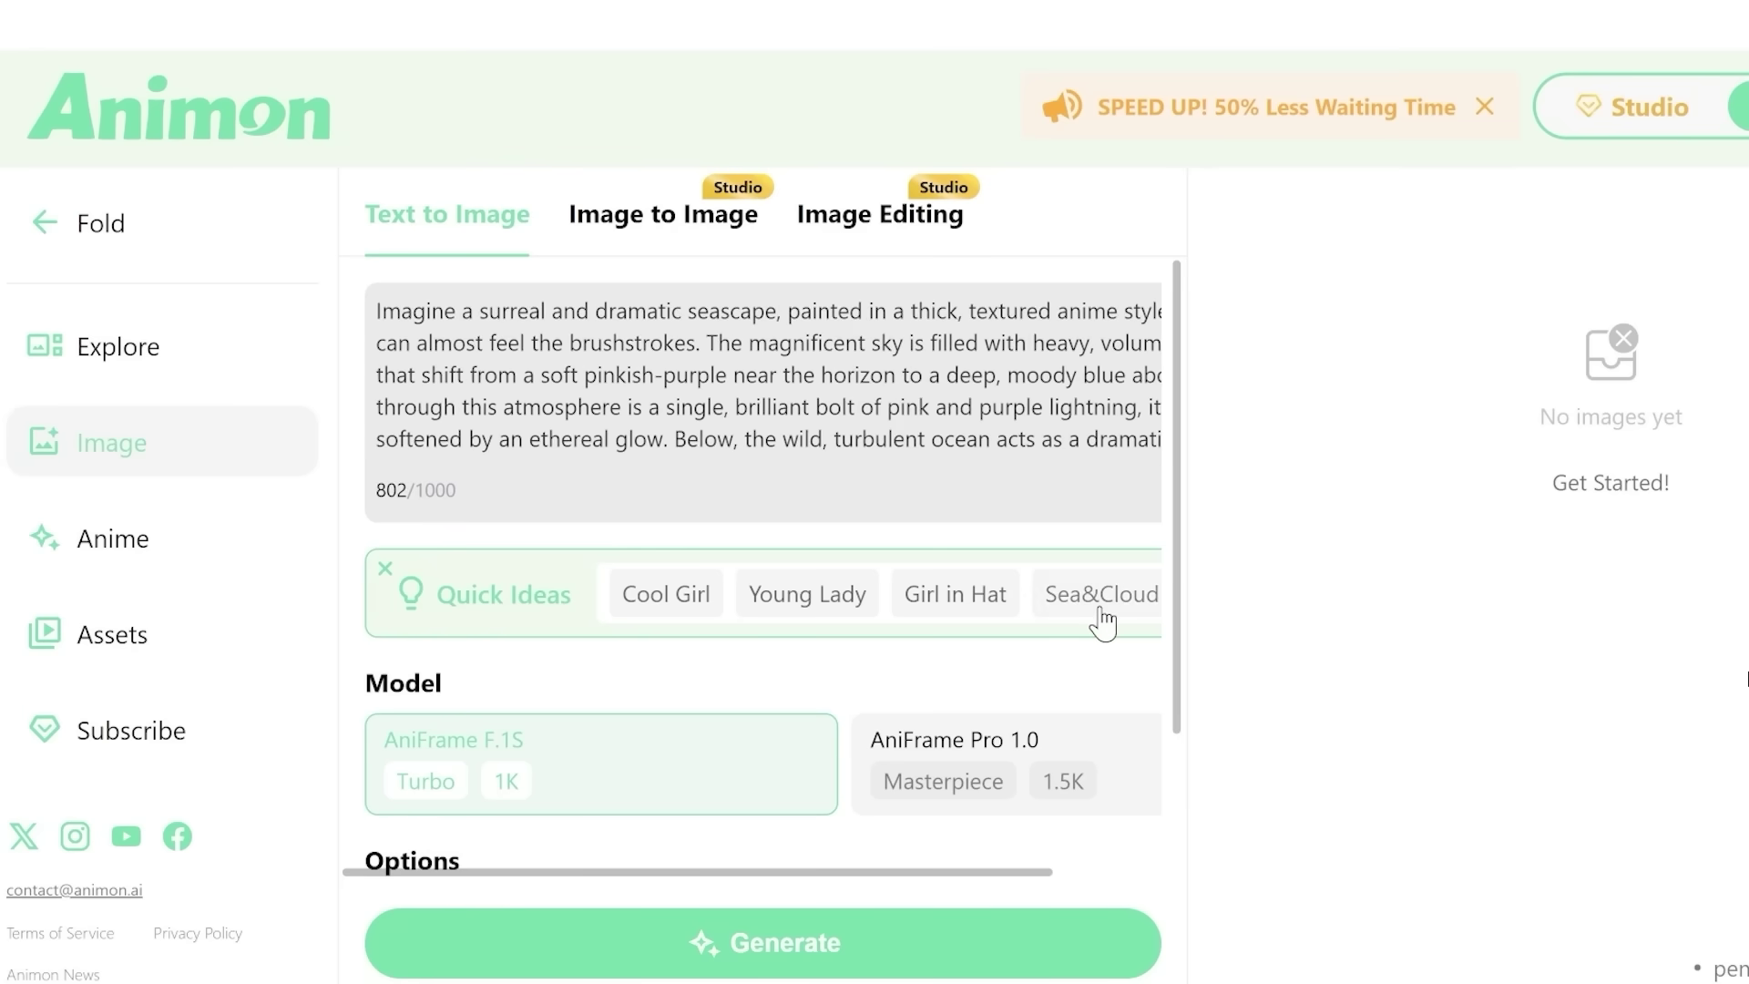
pyautogui.click(829, 602)
pyautogui.scroll(-3, 820, 609)
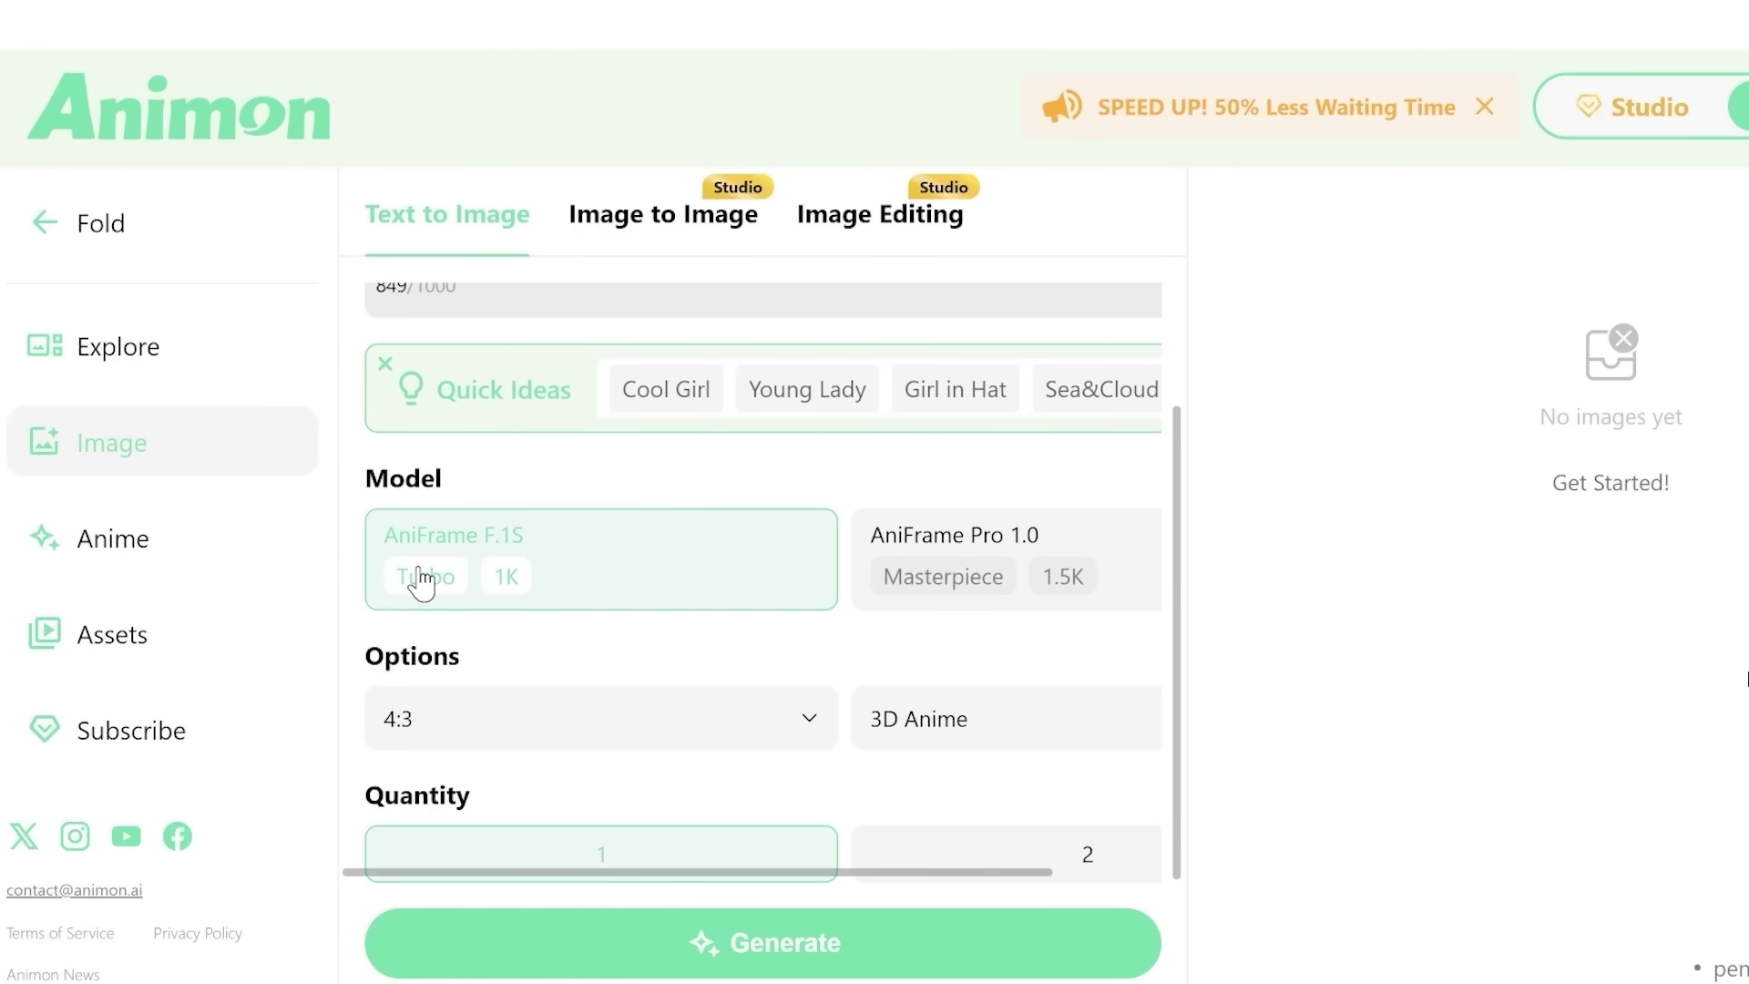
pyautogui.moveTo(664, 871)
pyautogui.mouseDown()
pyautogui.moveTo(809, 866)
pyautogui.moveTo(358, 674)
pyautogui.mouseUp()
# Set the image ratio to 16:9 and the art style to Webtoon.
pyautogui.click(451, 731)
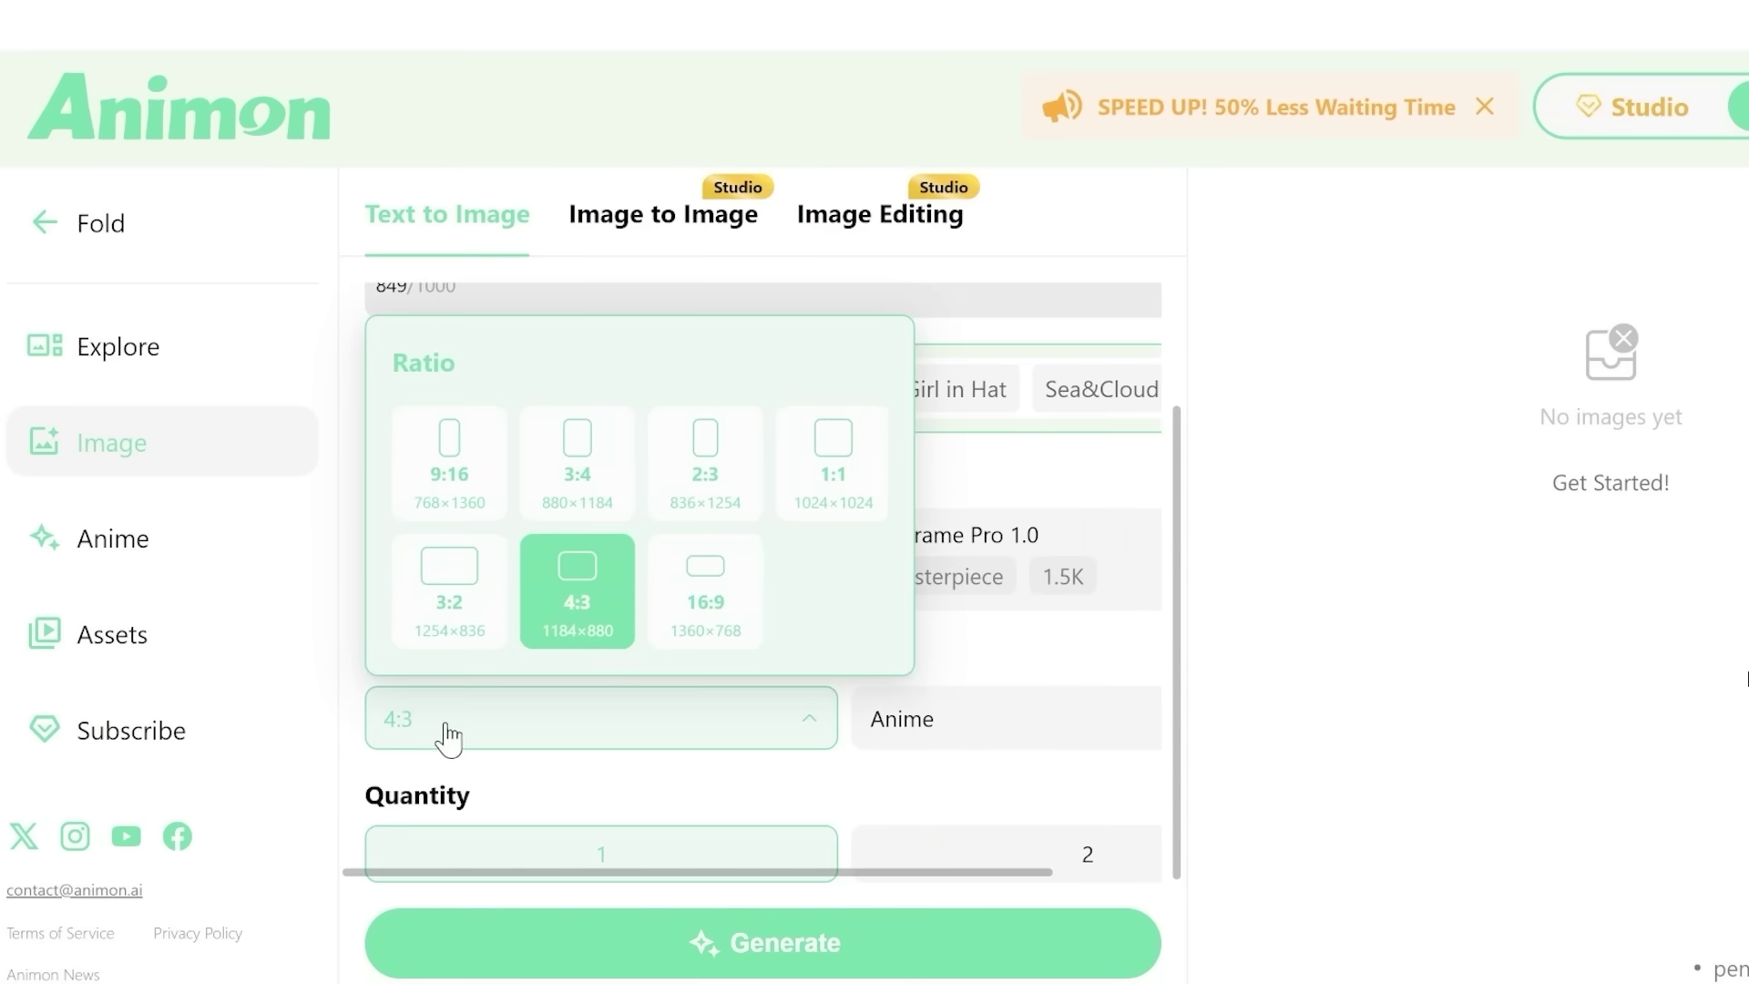
pyautogui.click(703, 592)
pyautogui.click(907, 721)
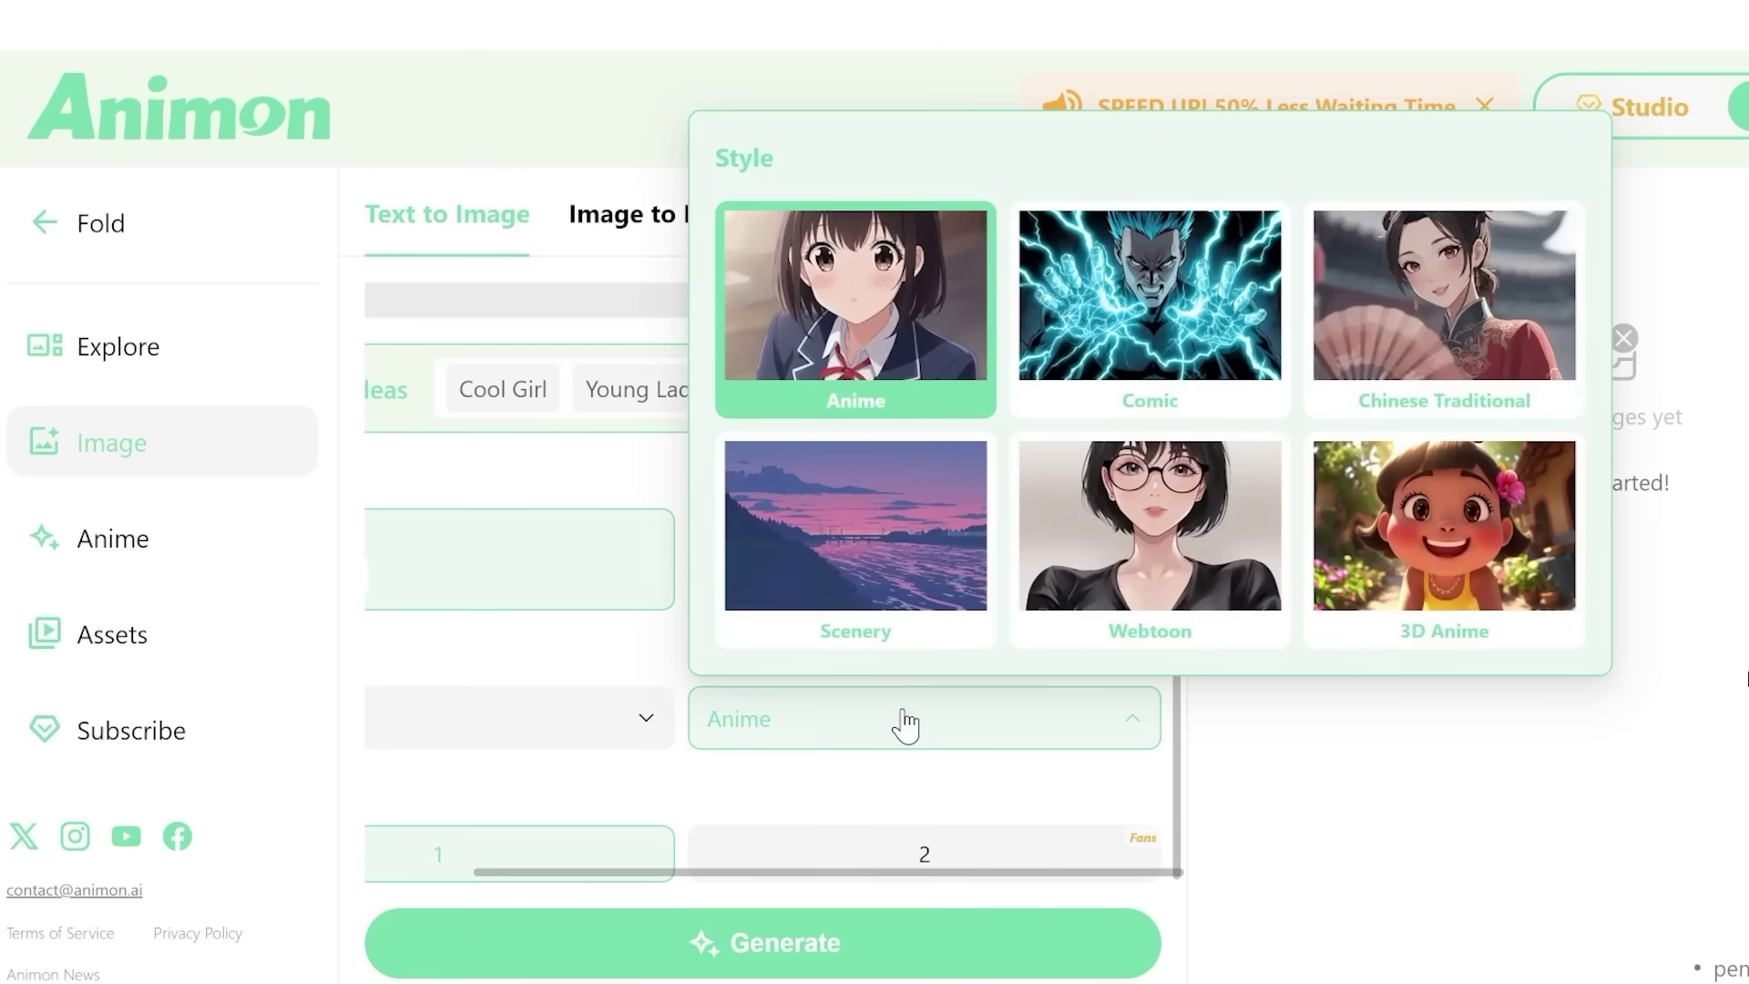
pyautogui.click(1141, 558)
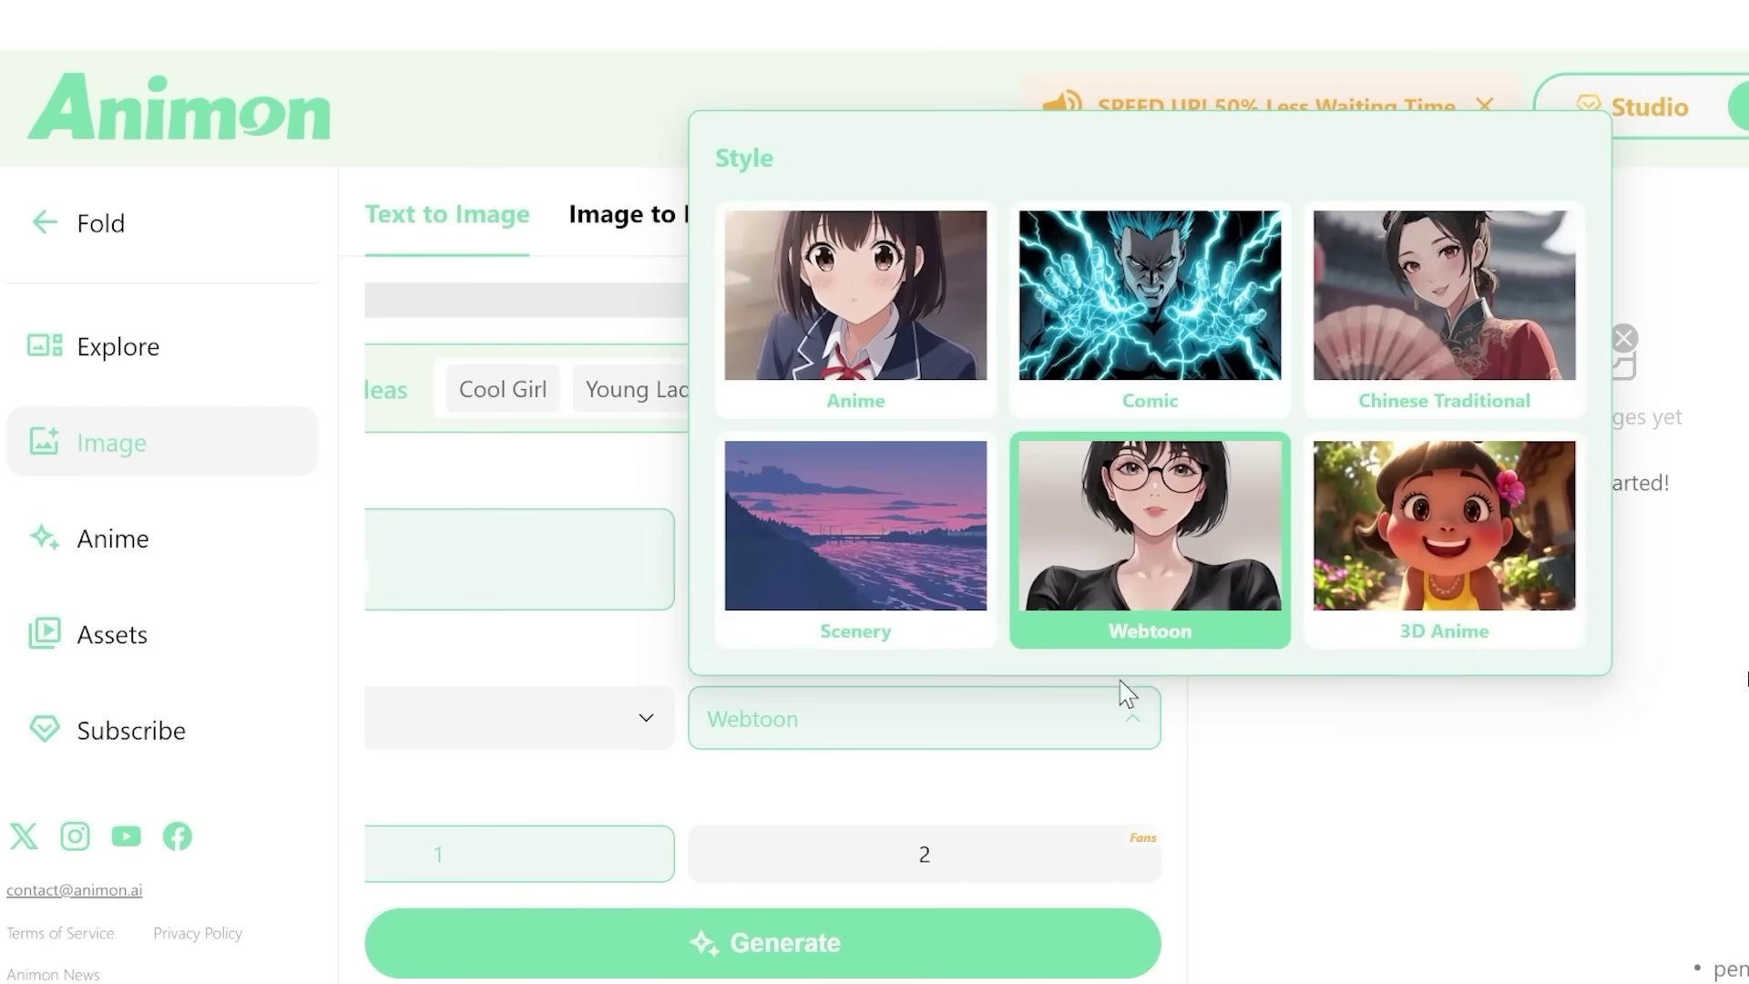
pyautogui.click(918, 886)
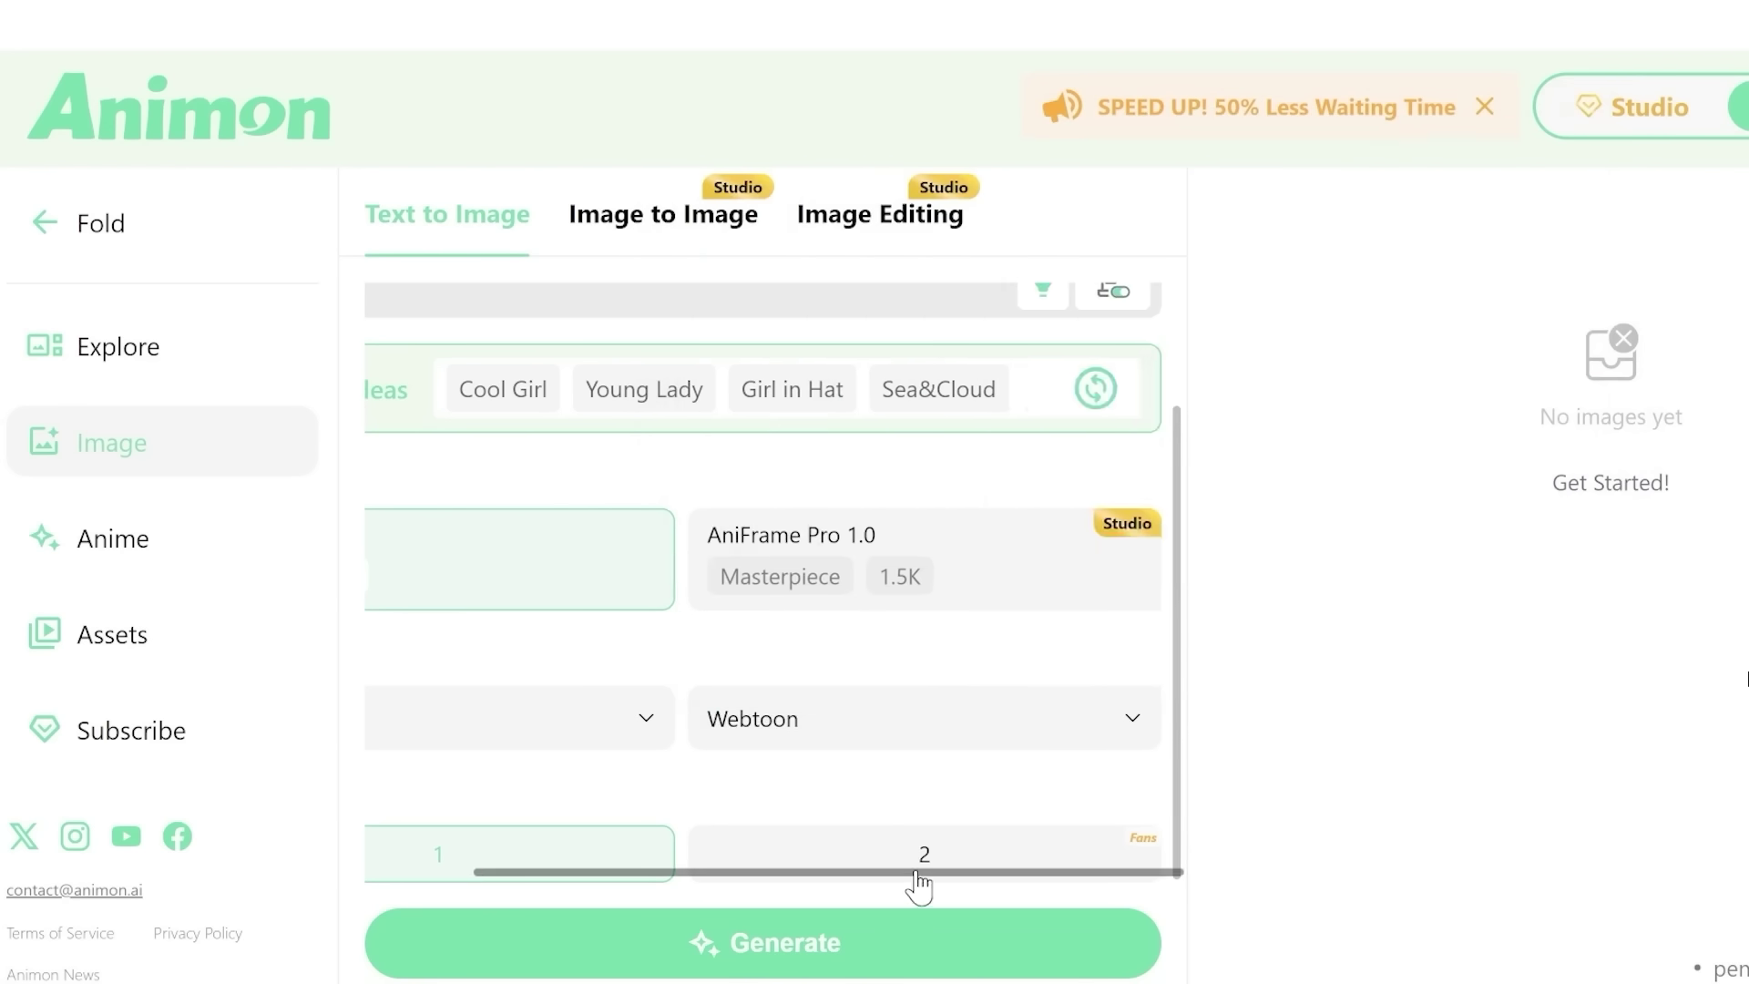
pyautogui.moveTo(918, 874); pyautogui.dragTo(801, 882)
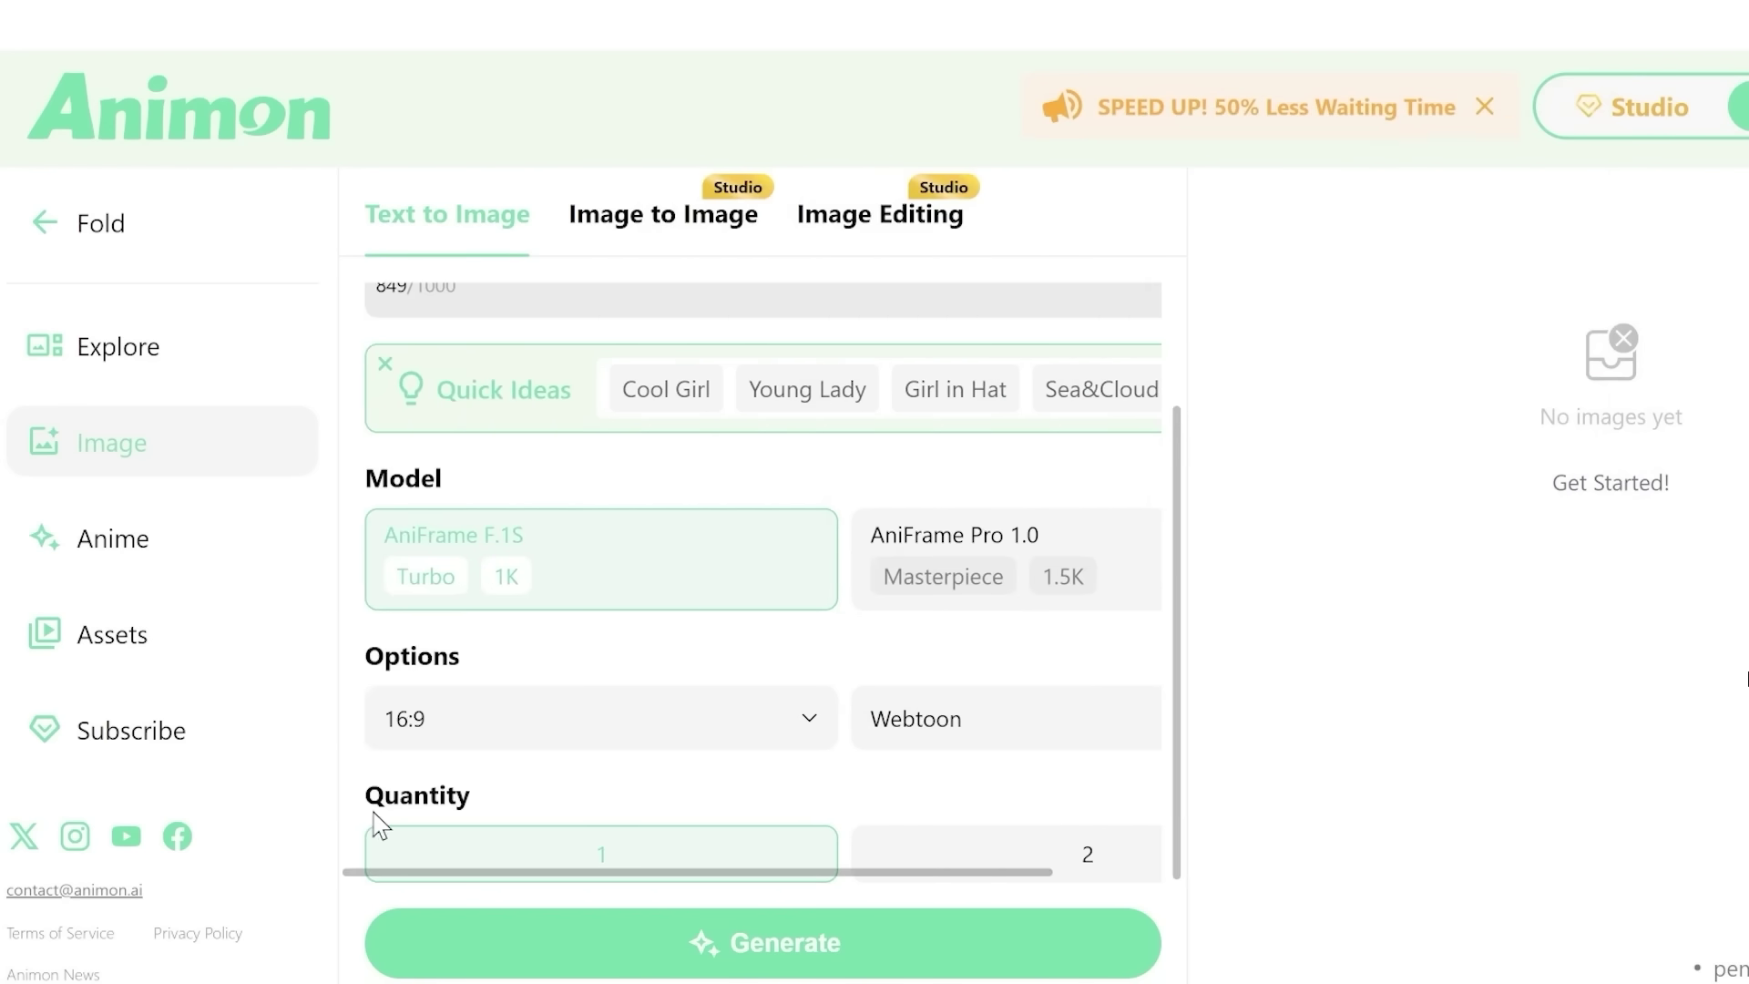
pyautogui.moveTo(1003, 875); pyautogui.dragTo(670, 907)
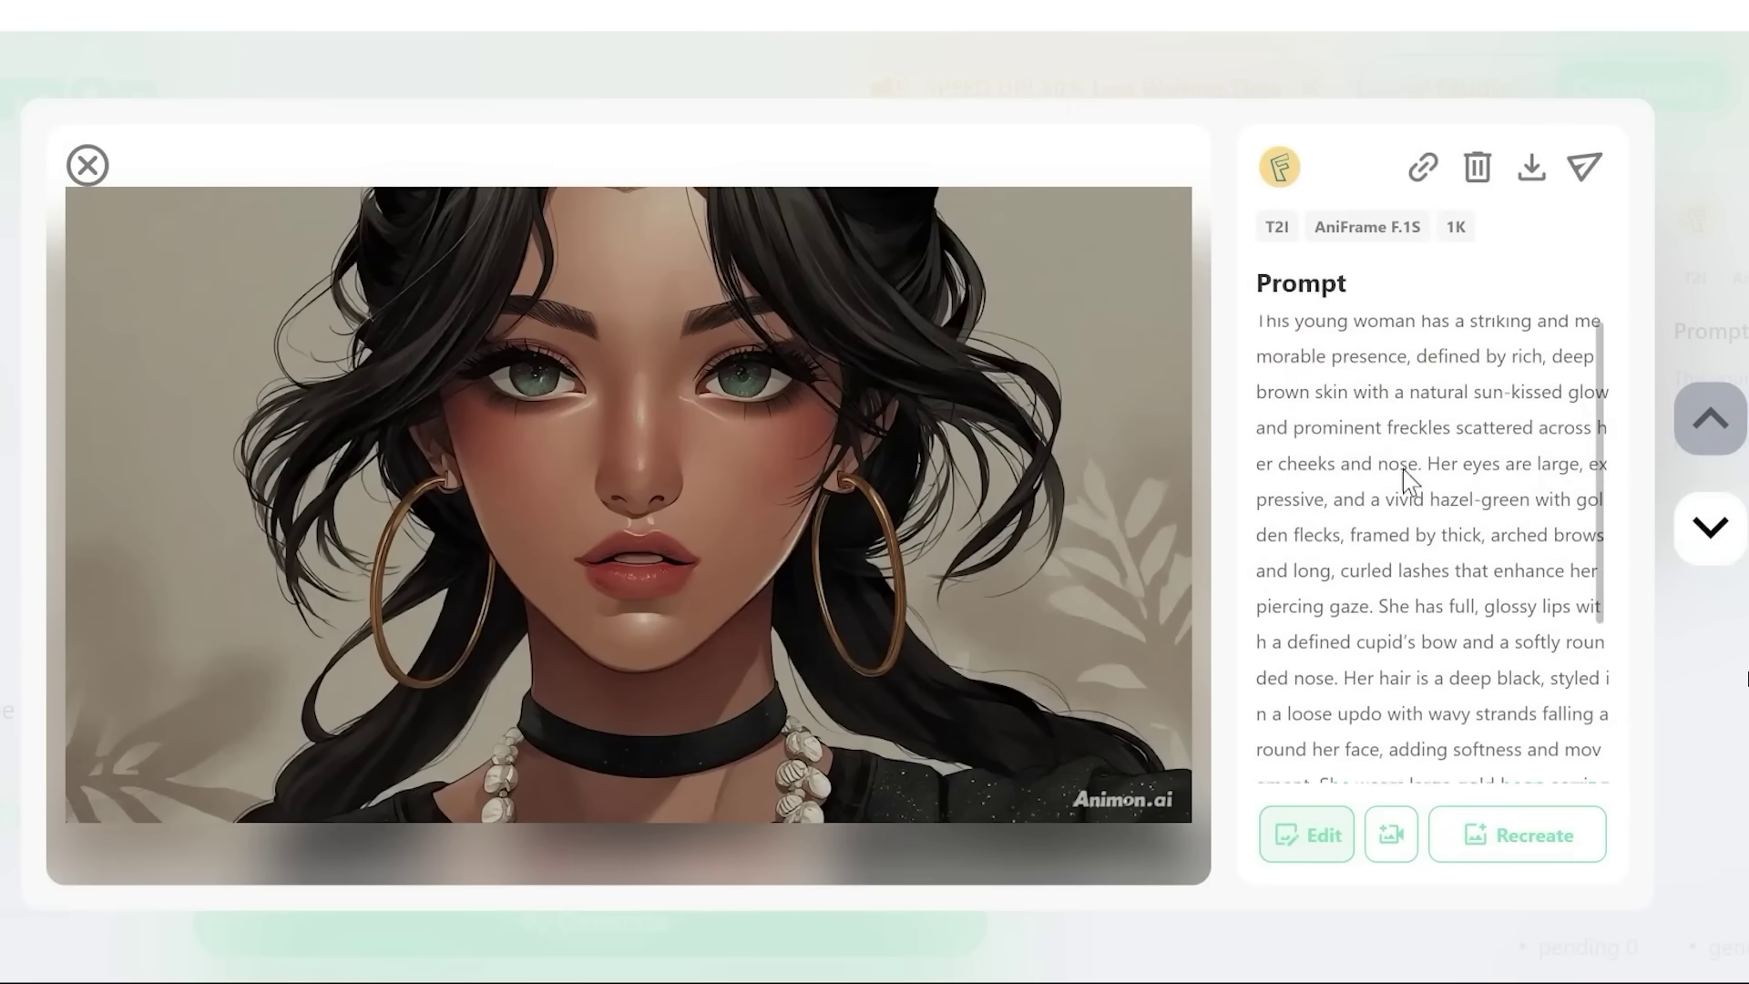
pyautogui.scroll(-3, 1406, 469)
pyautogui.scroll(3, 1407, 476)
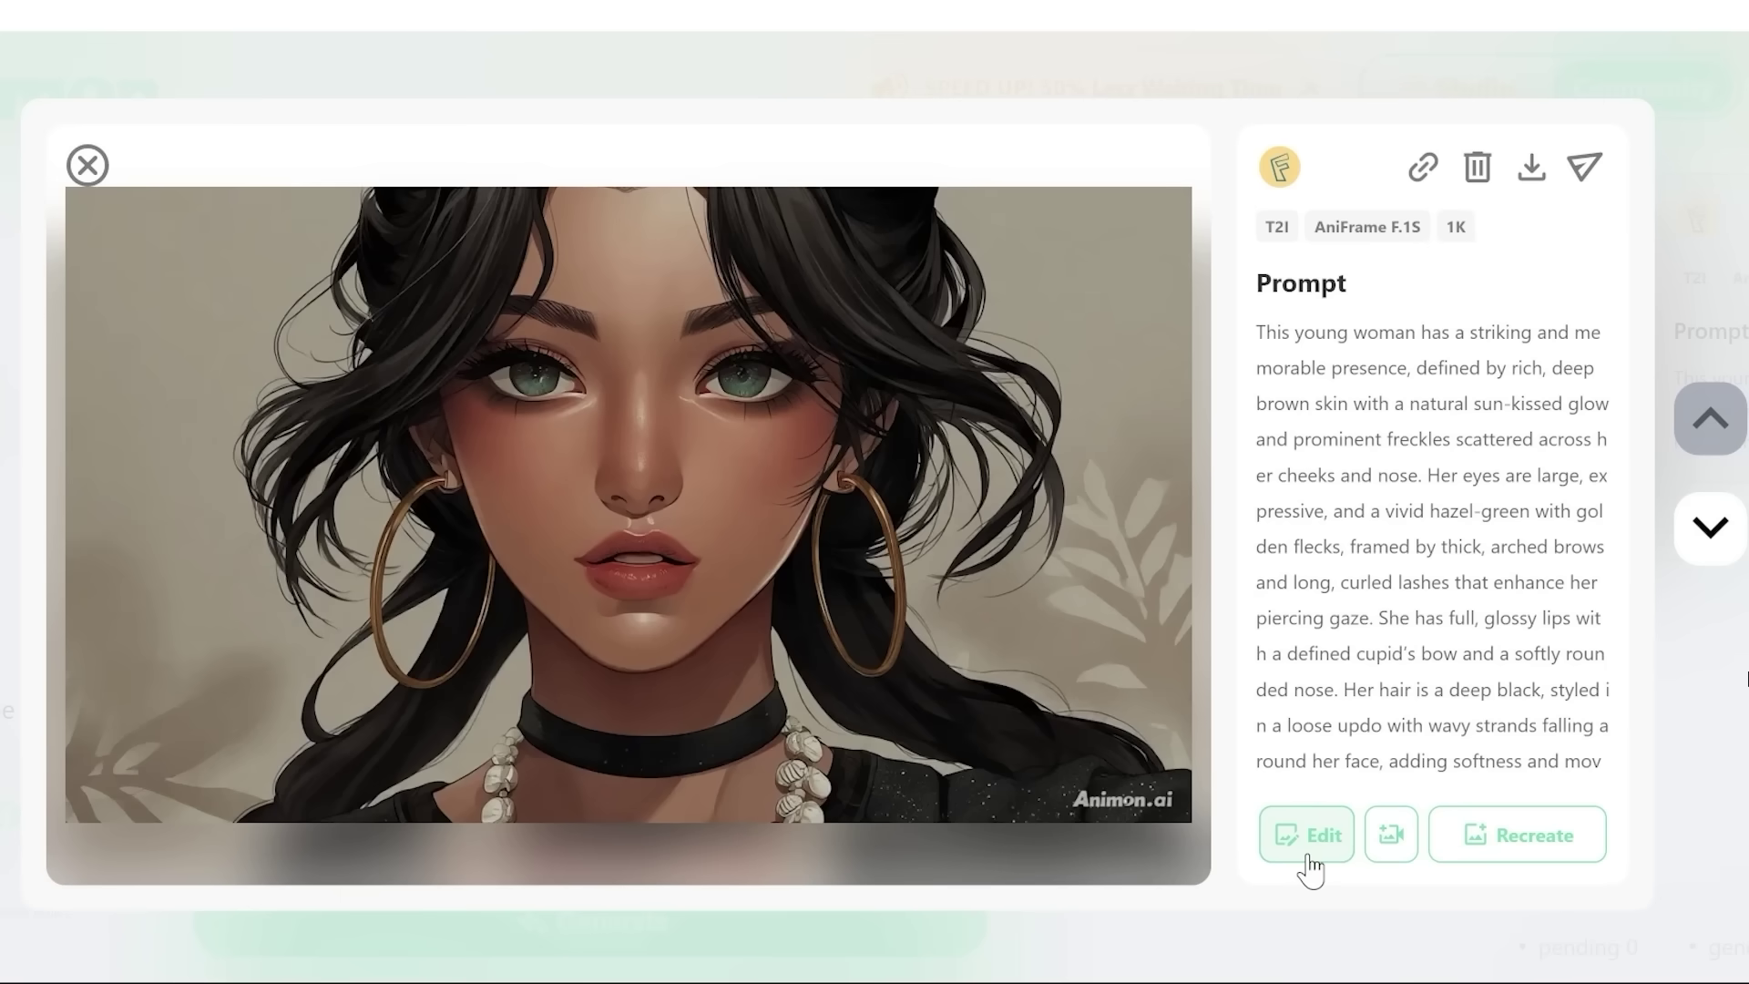
# Page through the freckled-woman variants, including the beach and cherry-blossom versions.
pyautogui.click(1711, 424)
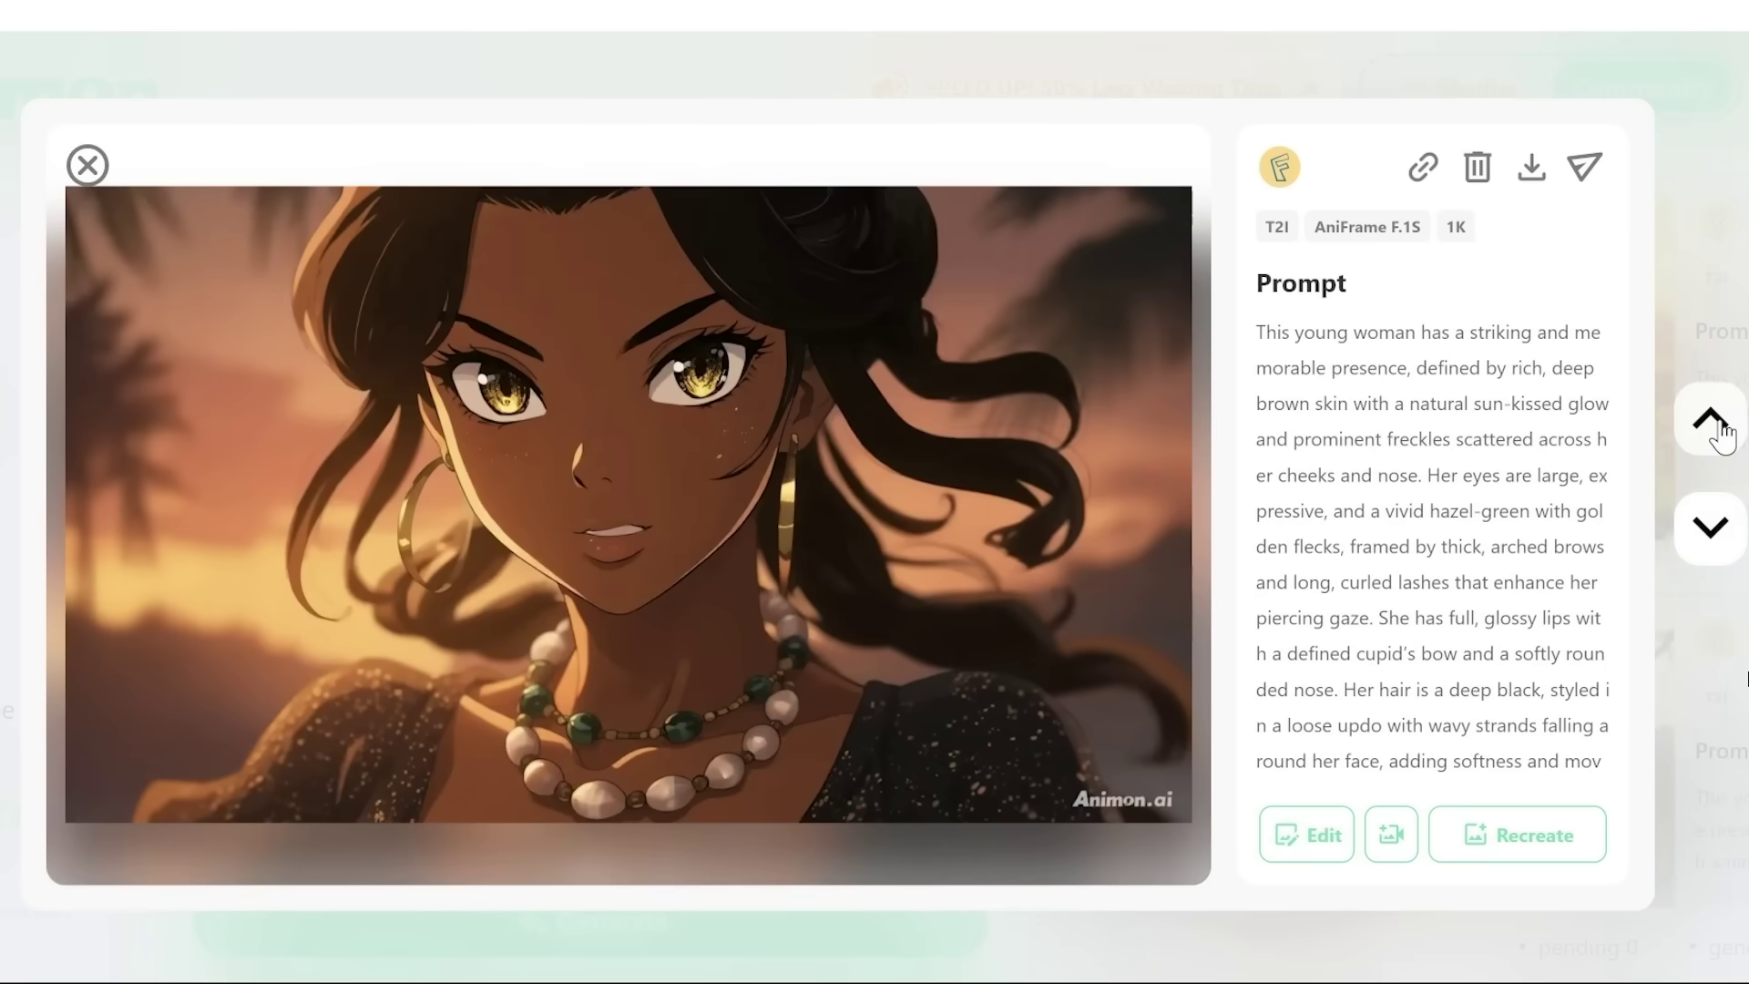
pyautogui.click(1717, 433)
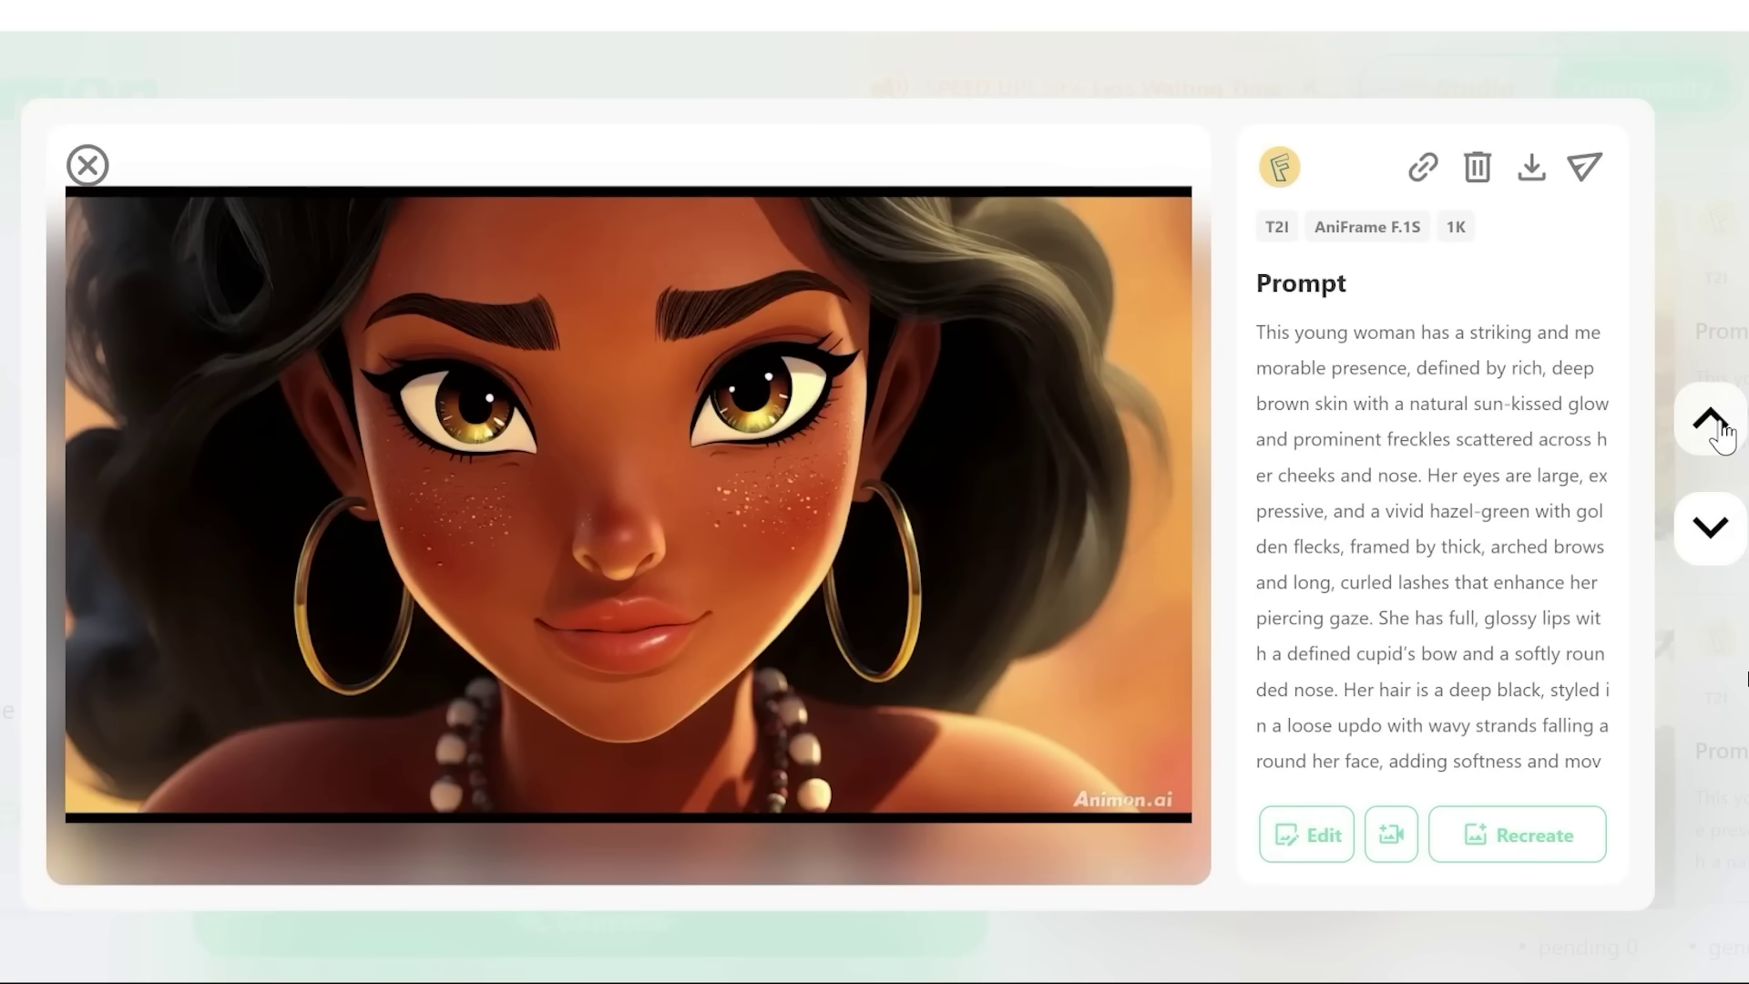
pyautogui.click(1717, 433)
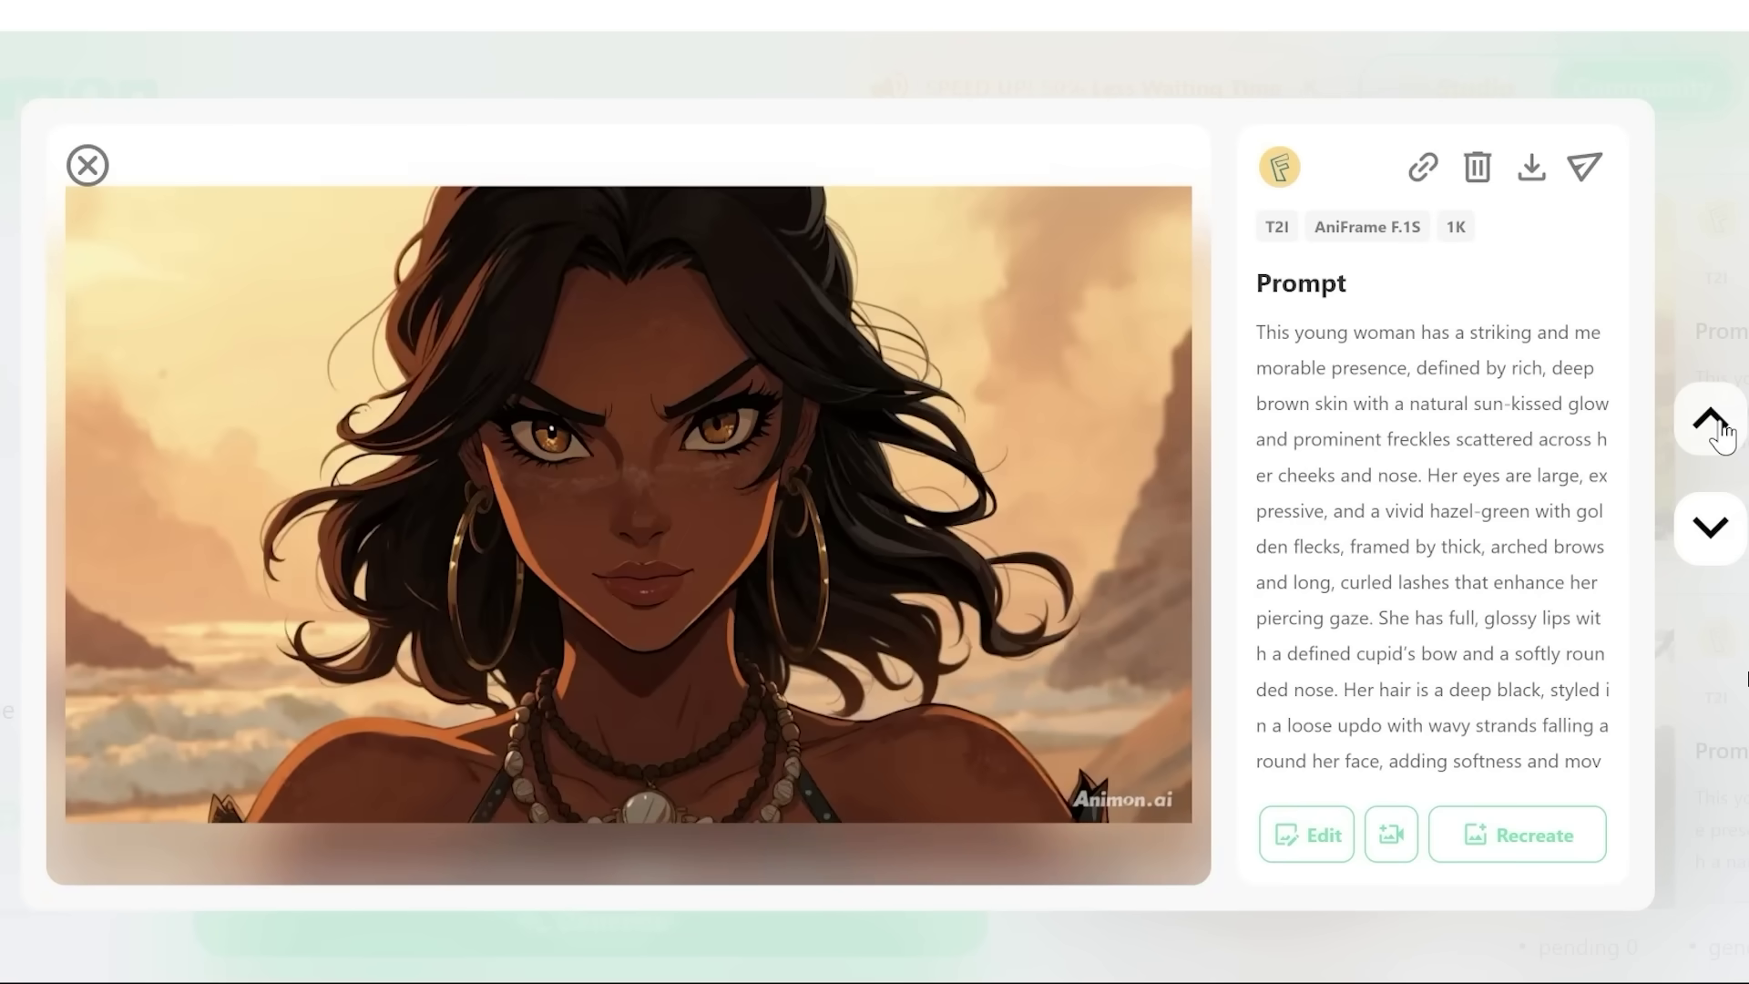
pyautogui.click(1718, 433)
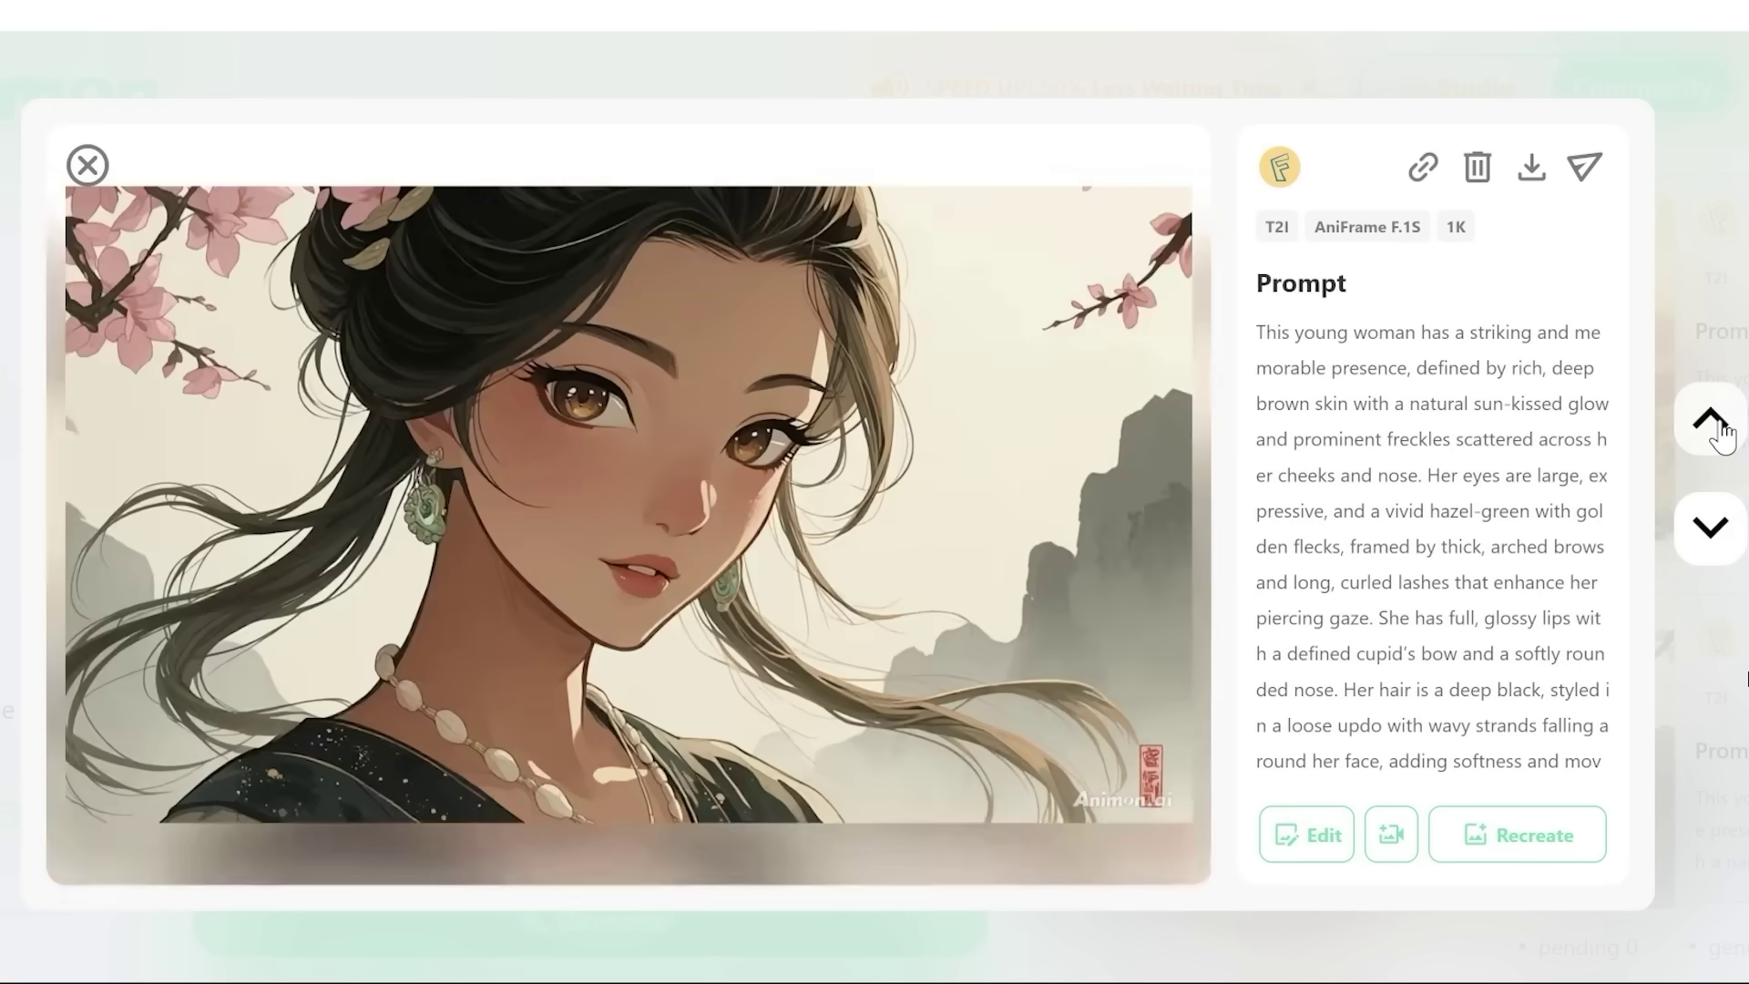
pyautogui.click(1720, 430)
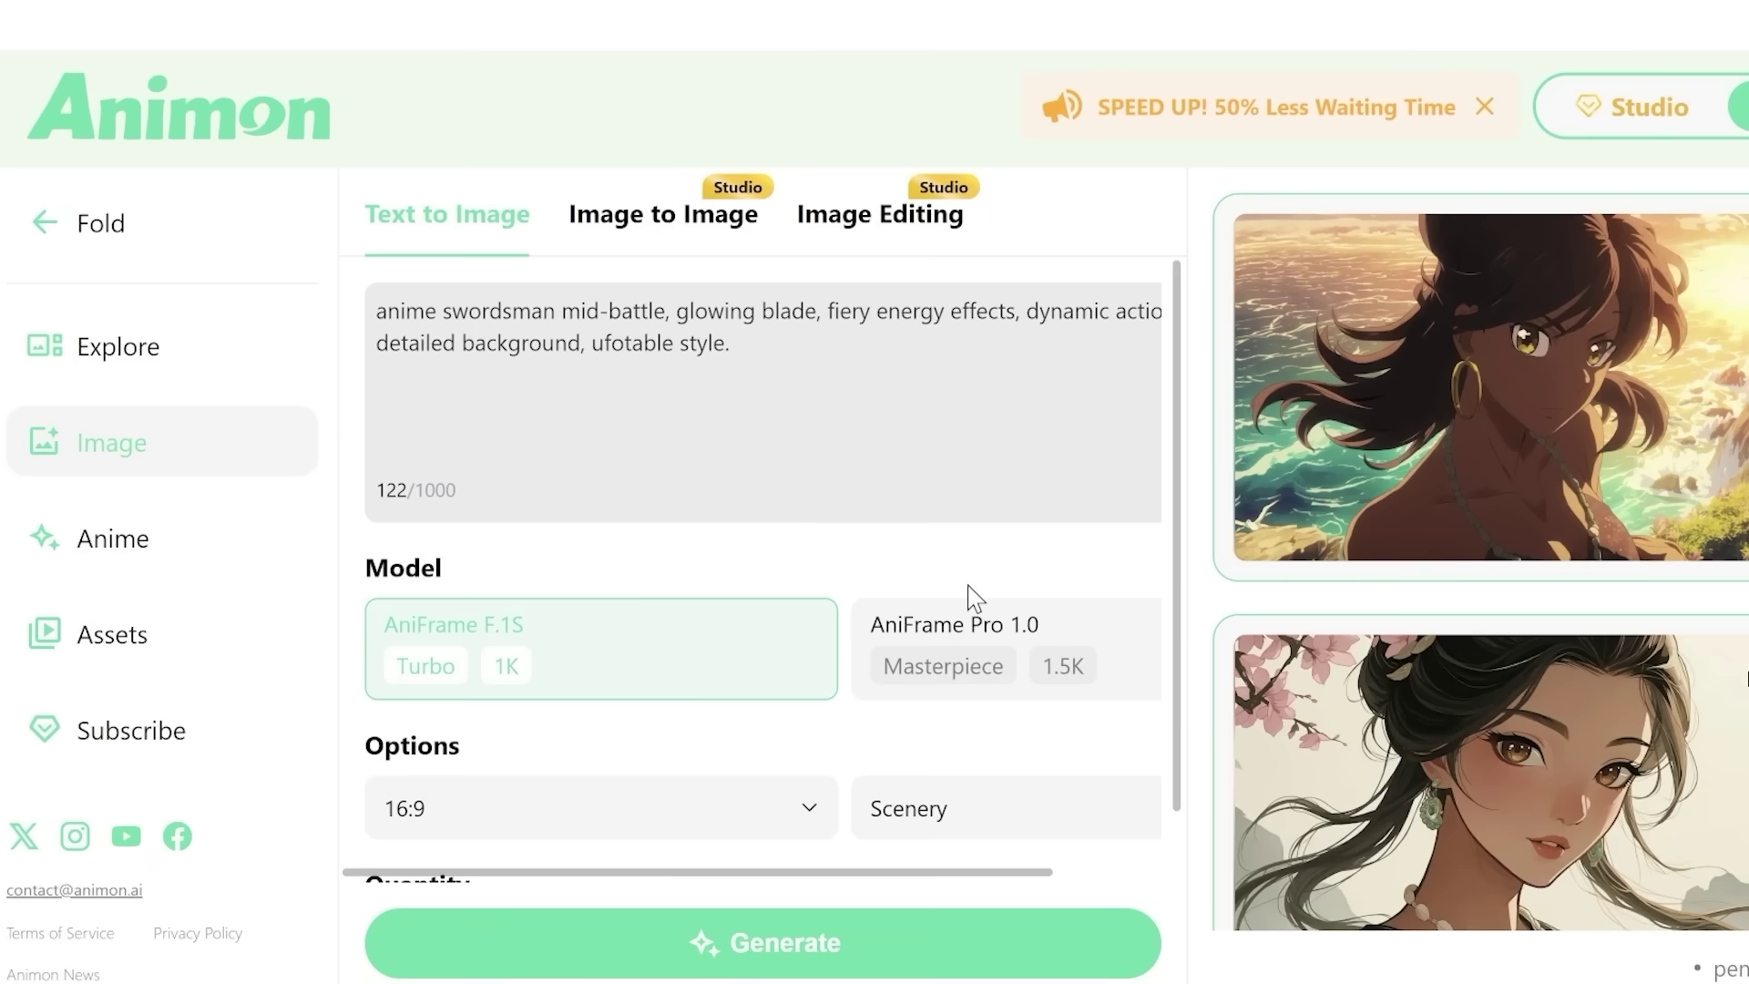
# Choose AniFrame Pro 1.0 and the 3D Anime style, then generate the swordsman image.
pyautogui.click(974, 643)
pyautogui.click(786, 811)
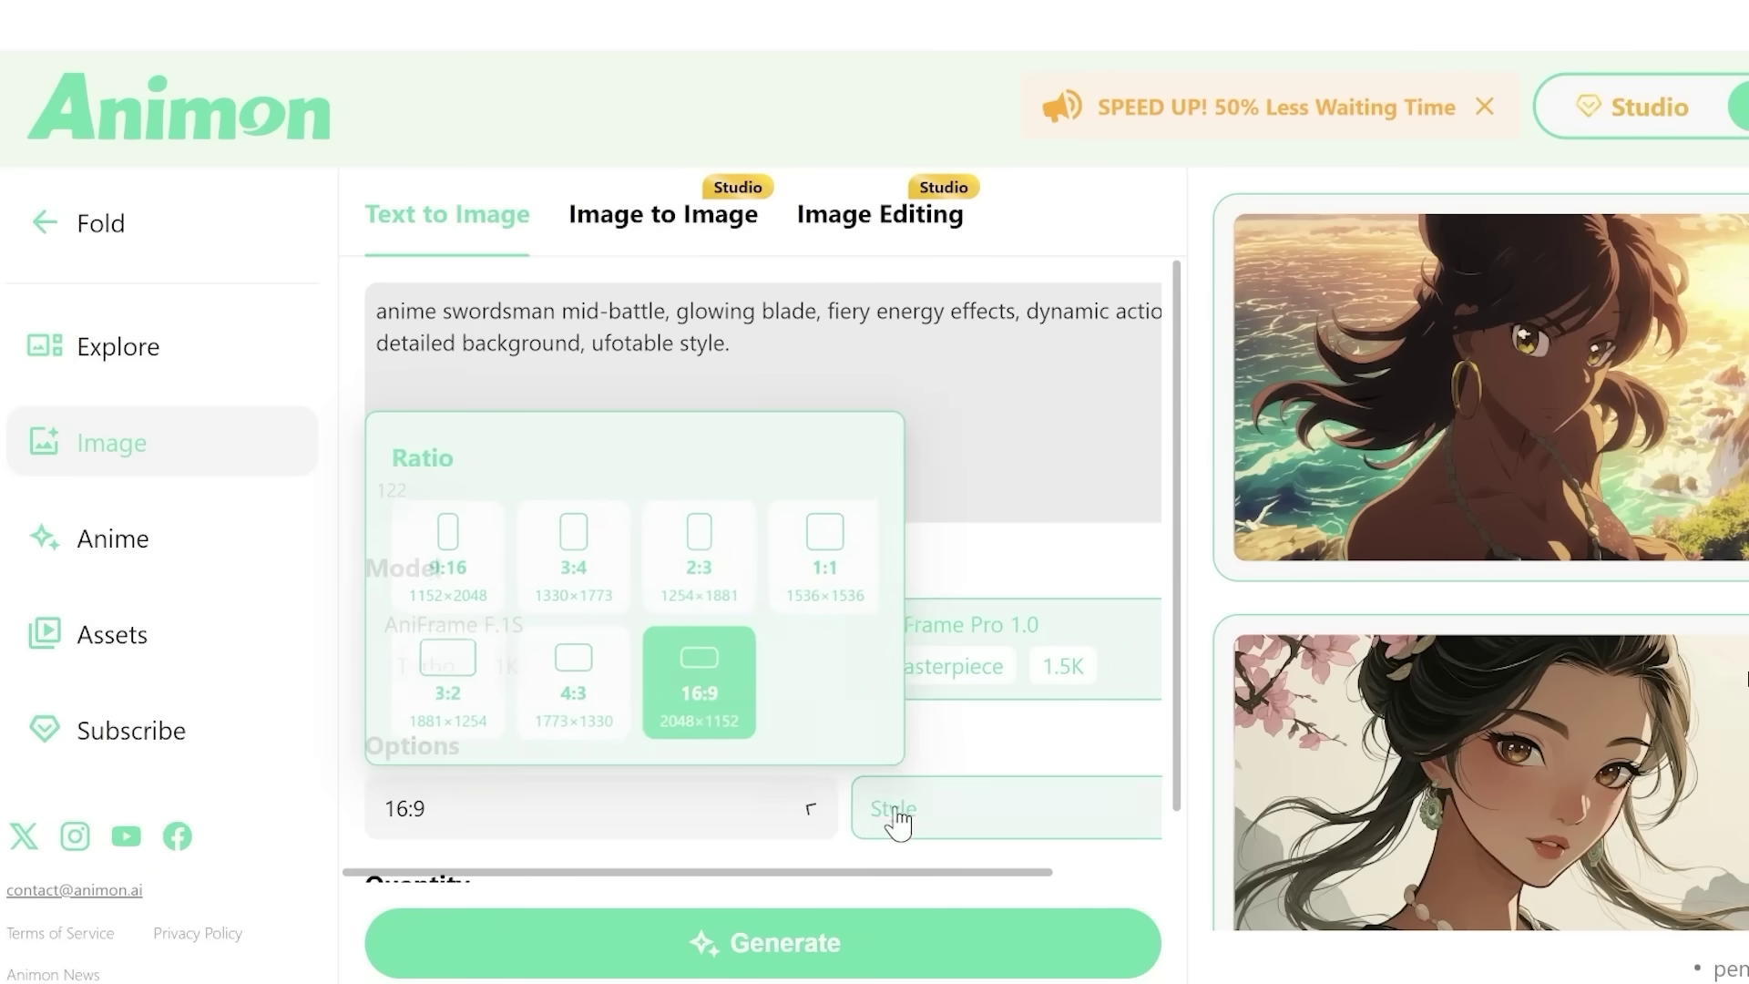
pyautogui.click(898, 817)
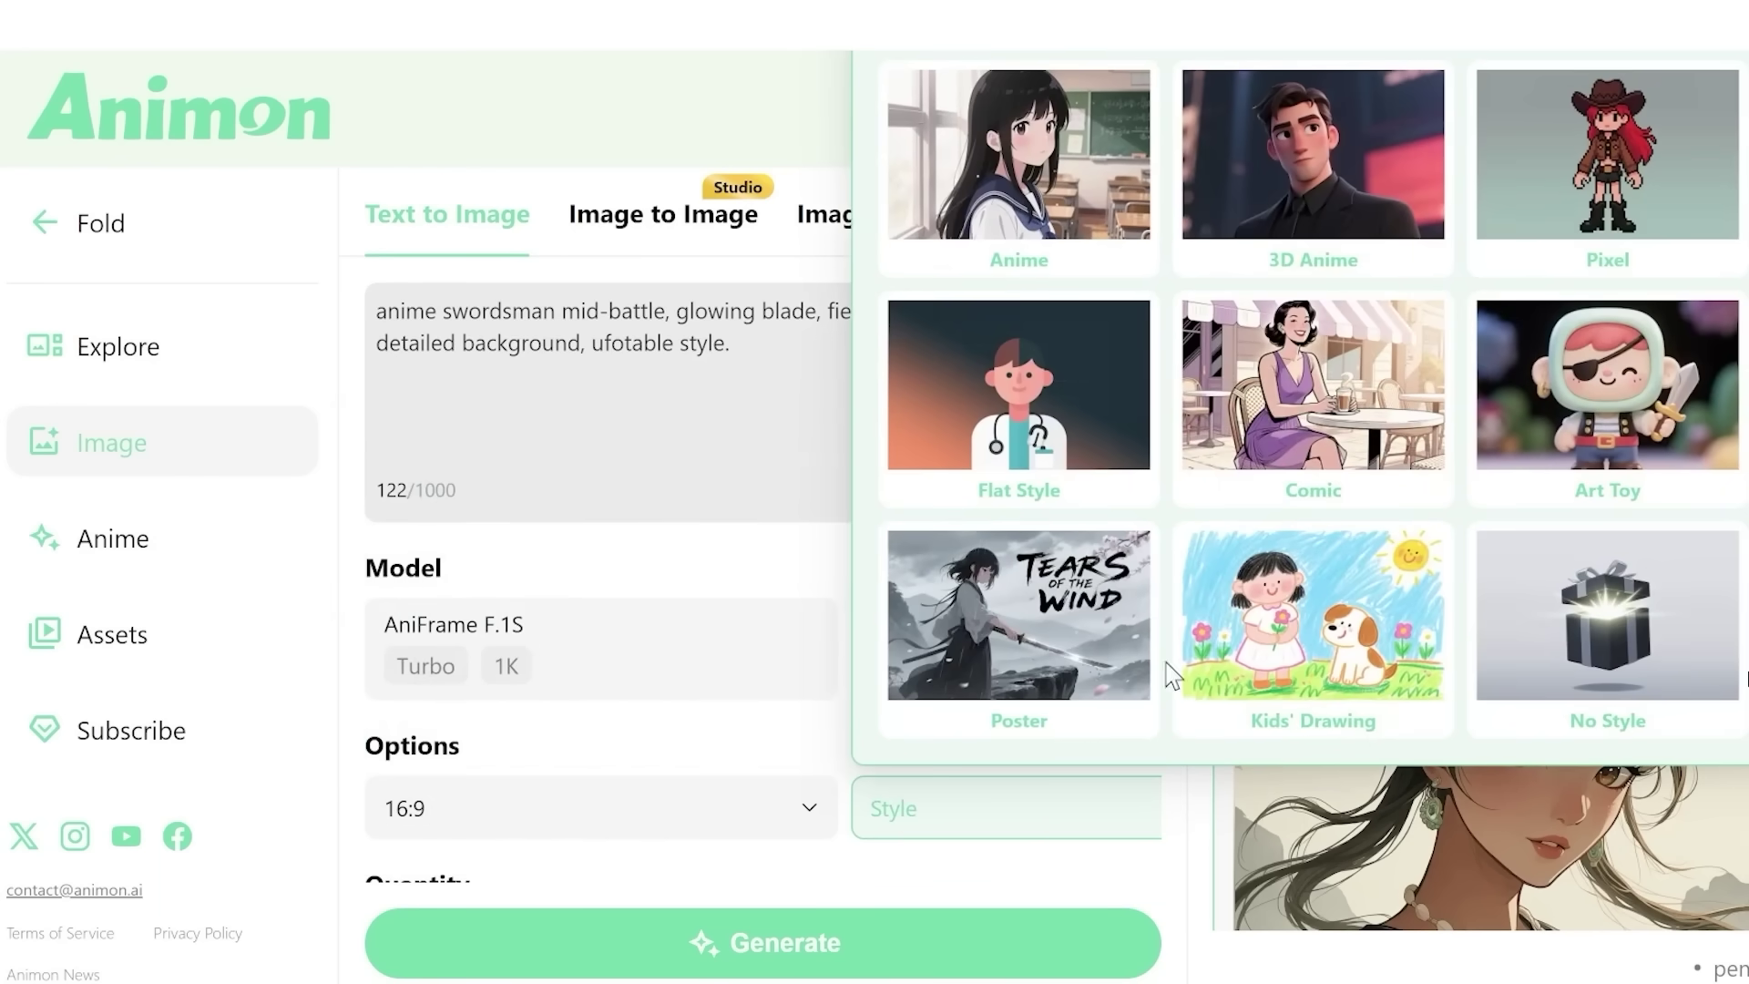
pyautogui.click(1309, 216)
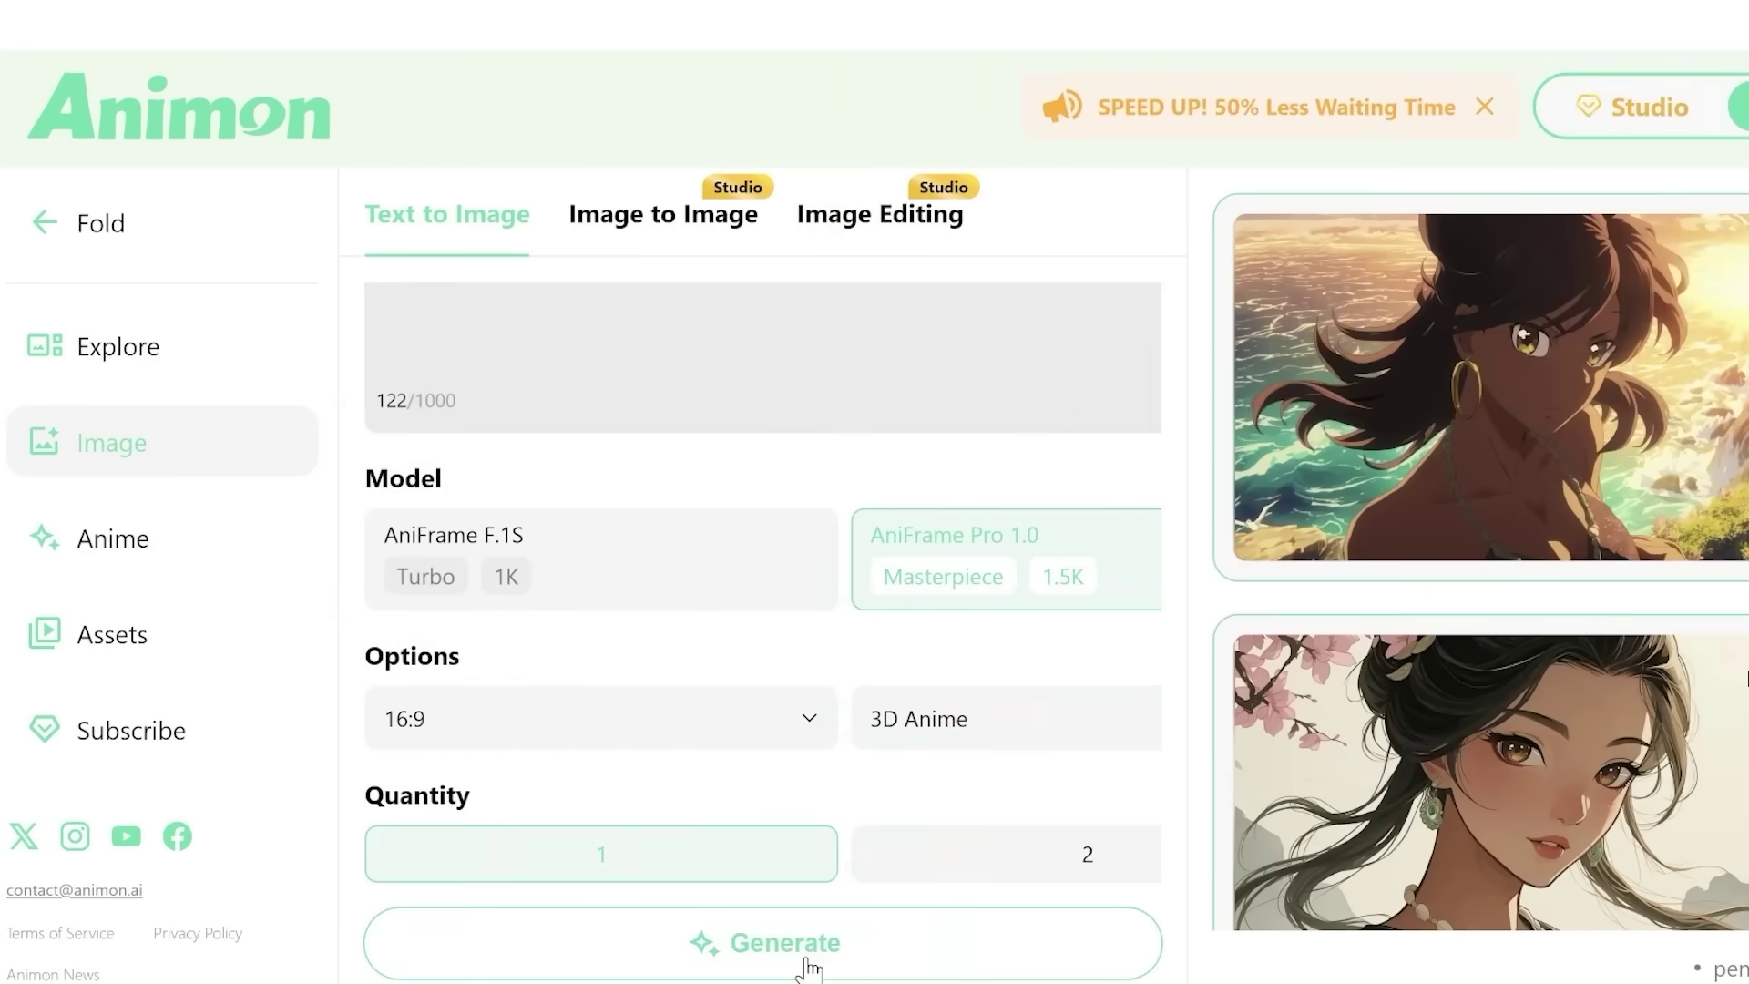
pyautogui.click(807, 956)
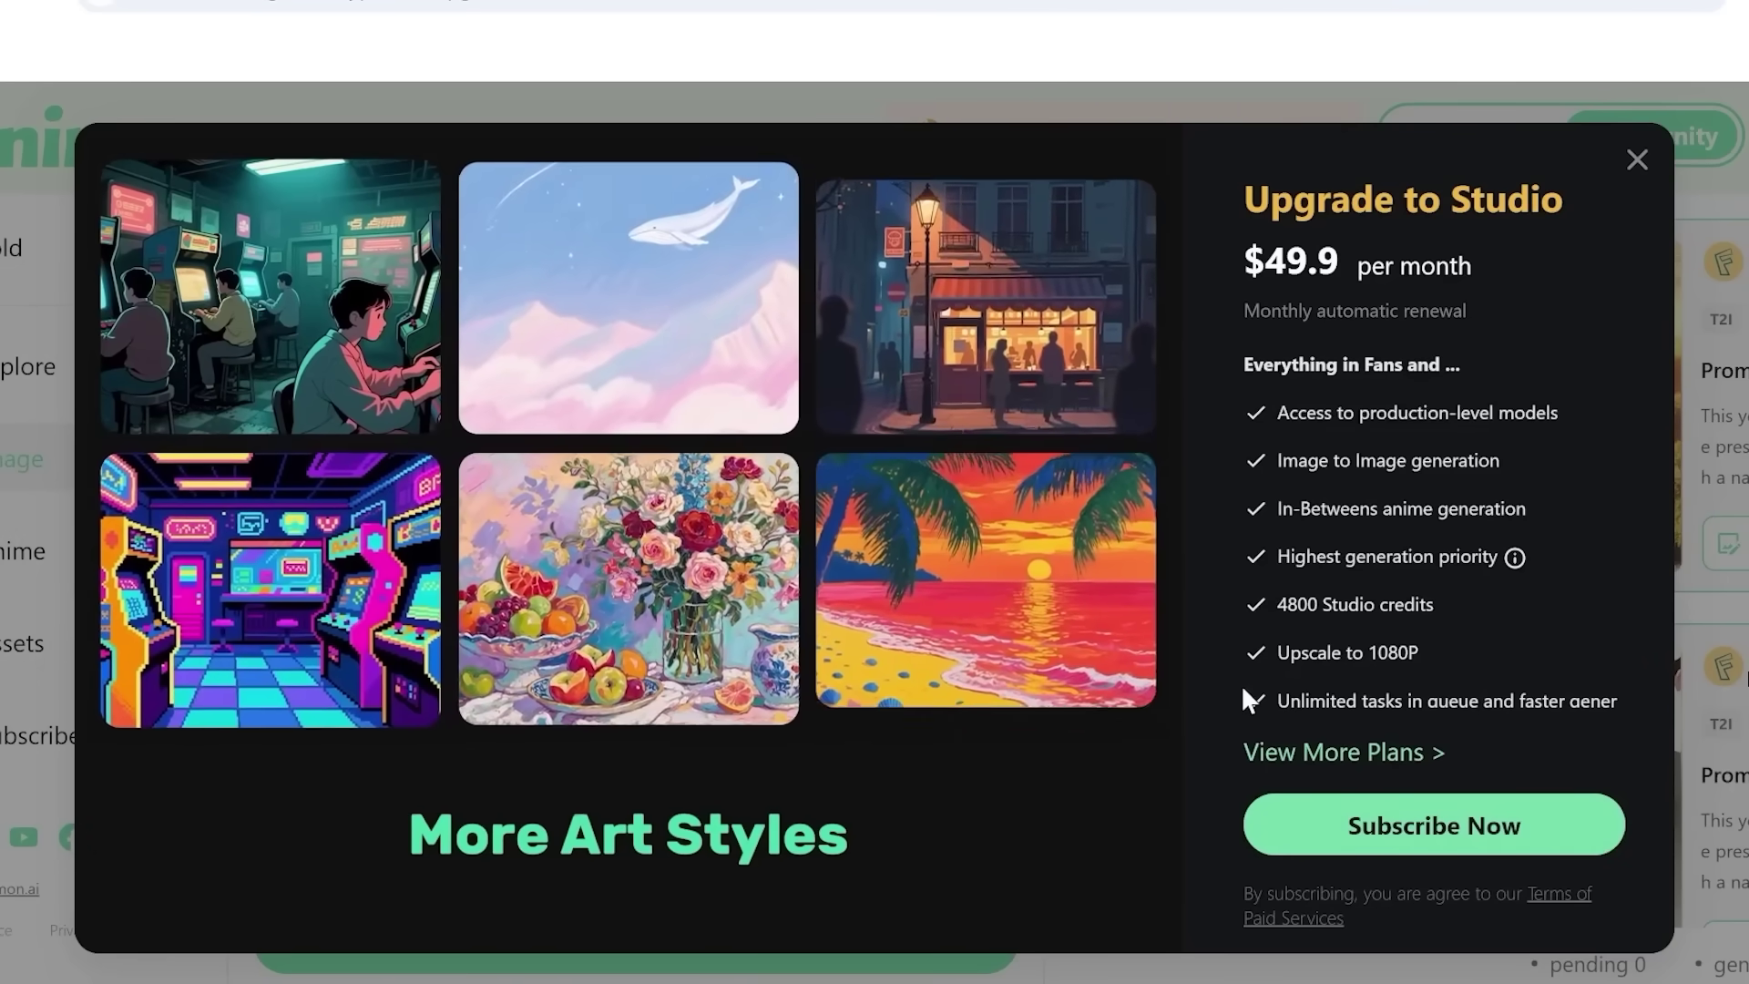
# Dismiss the Studio offer, switch to AniFrame F.1S, and view the swordsman results.
pyautogui.click(1638, 161)
pyautogui.click(742, 574)
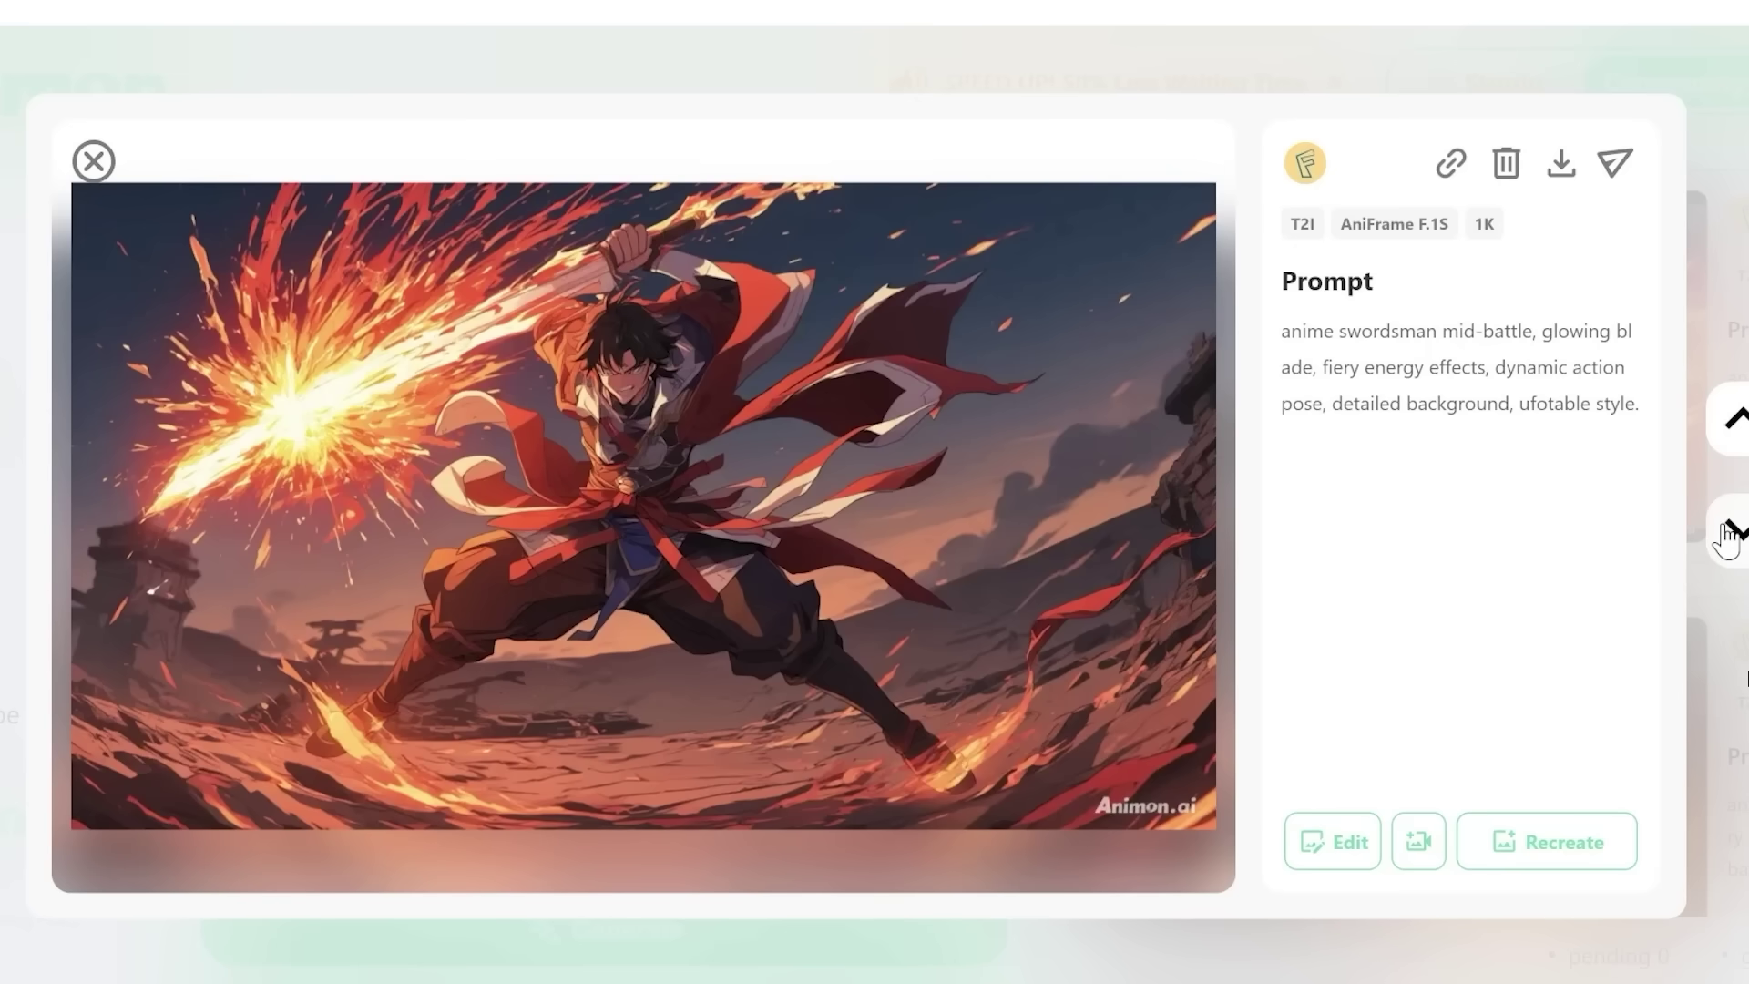
pyautogui.click(1726, 533)
pyautogui.click(1728, 533)
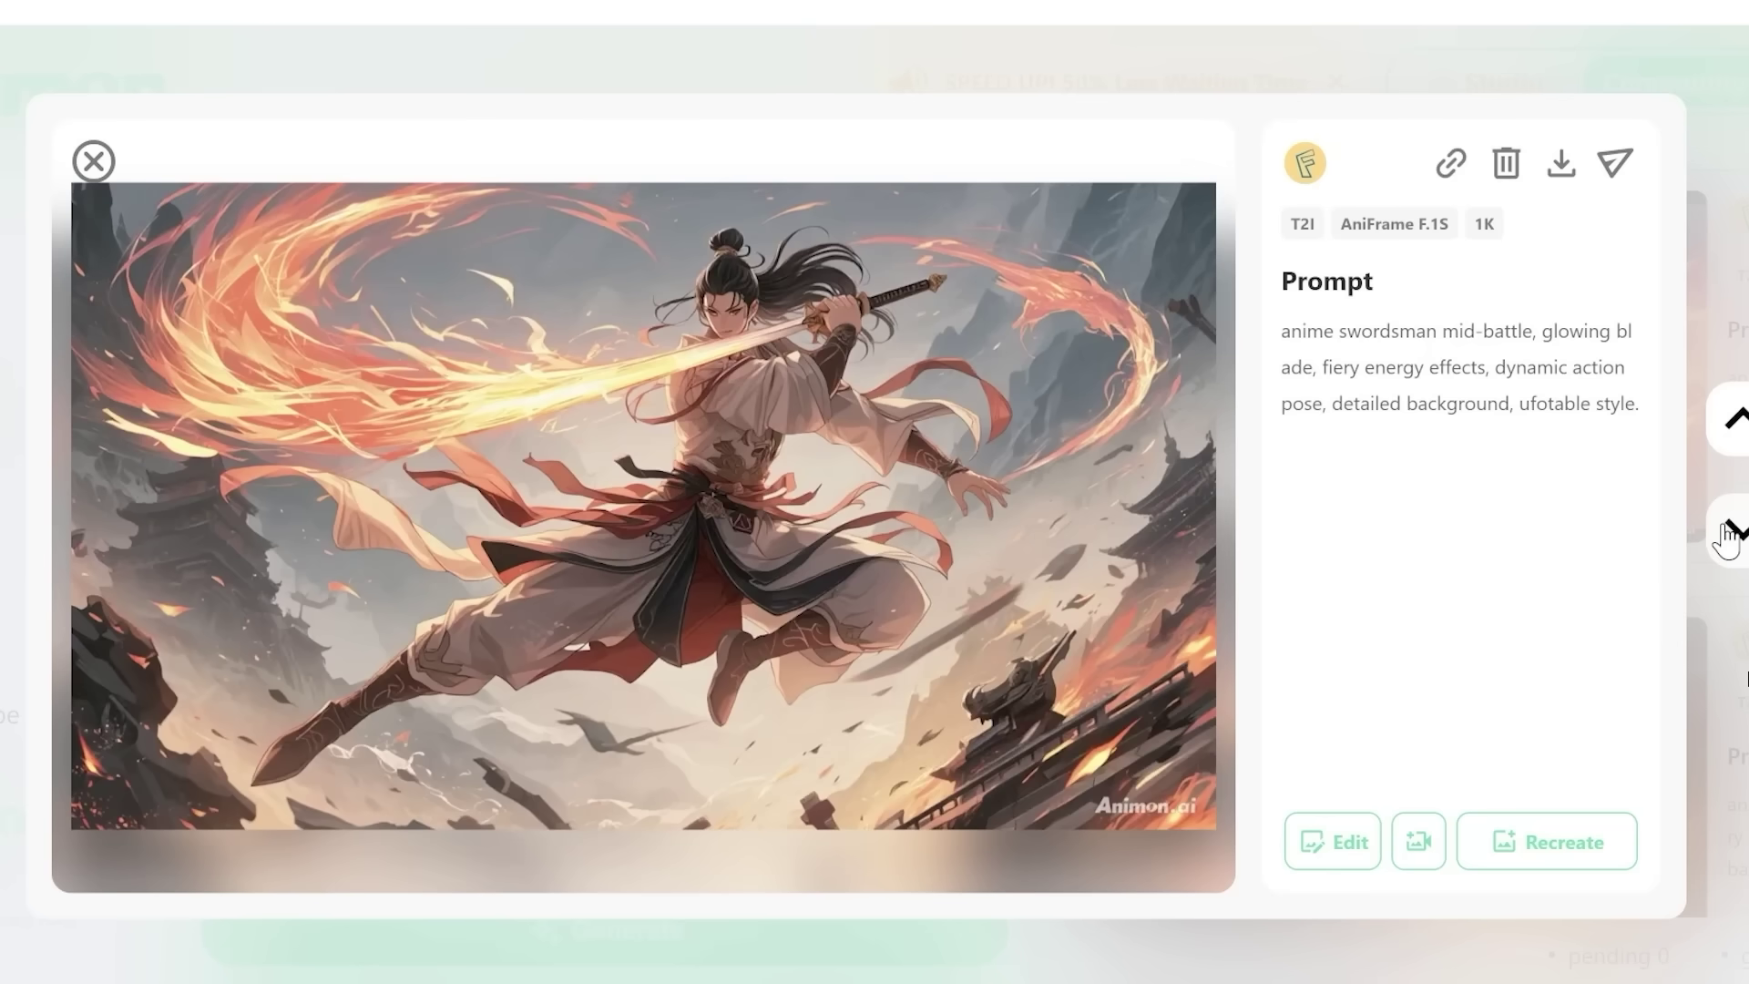
# Browse the Disney night-city variants, including the lantern street version.
pyautogui.click(1730, 533)
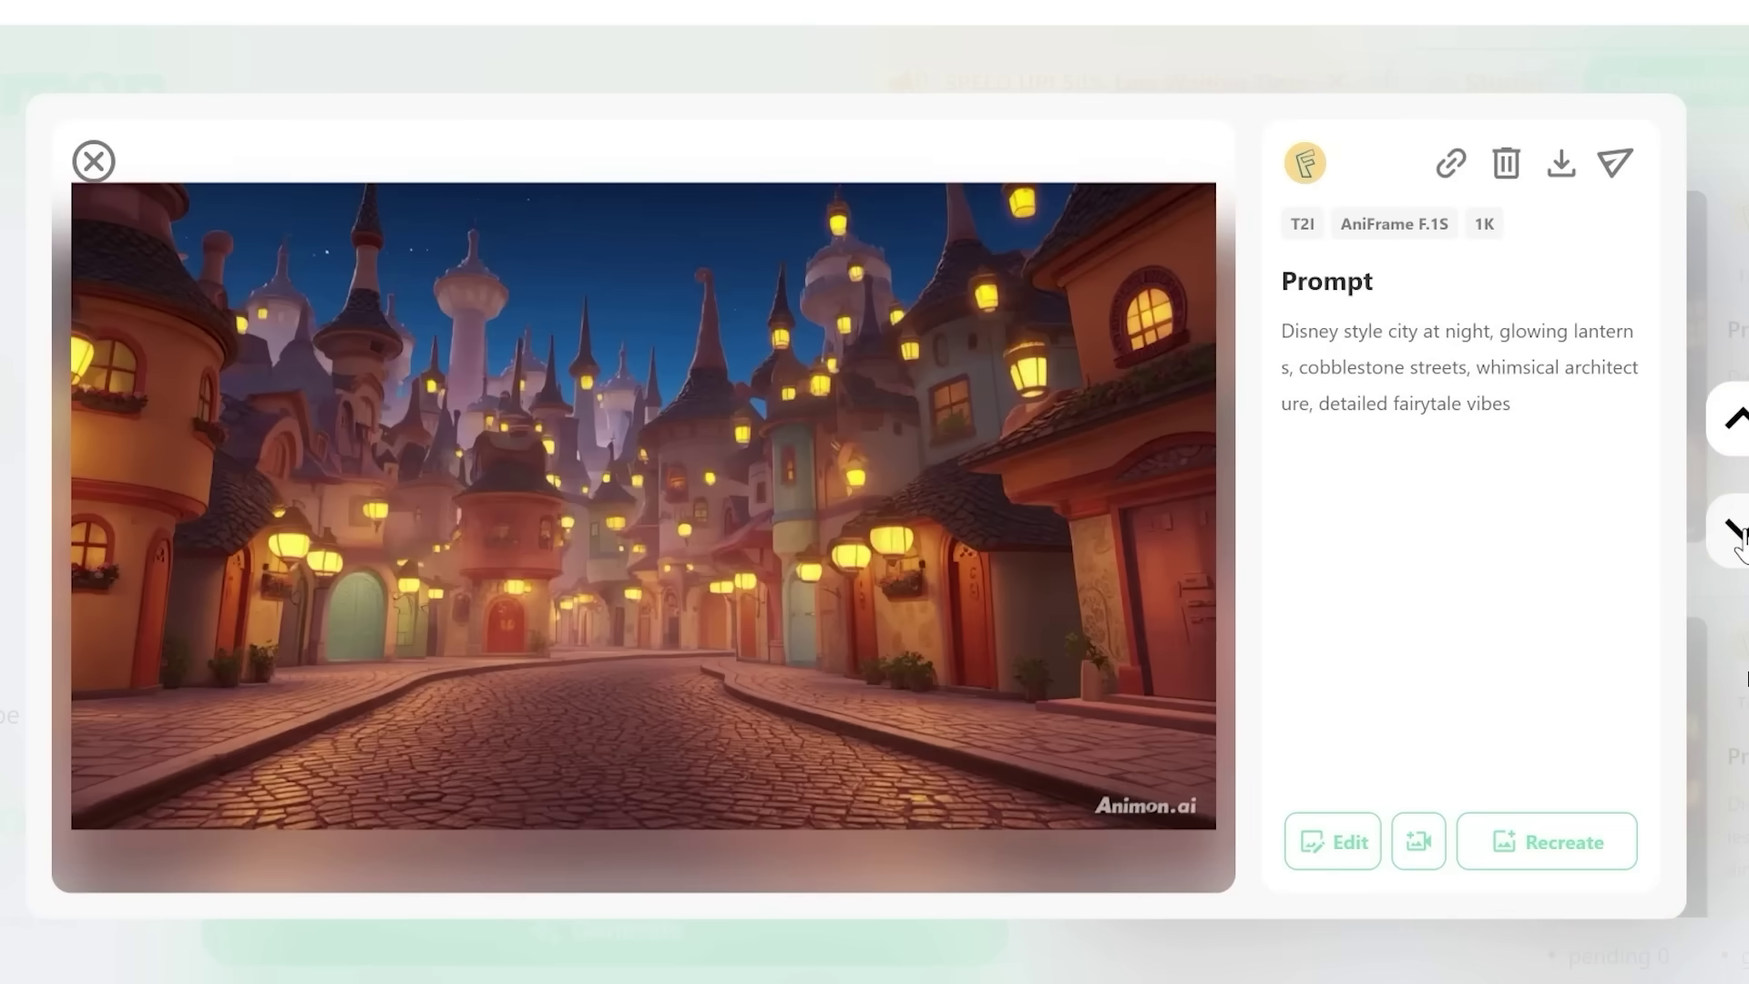
pyautogui.click(1733, 534)
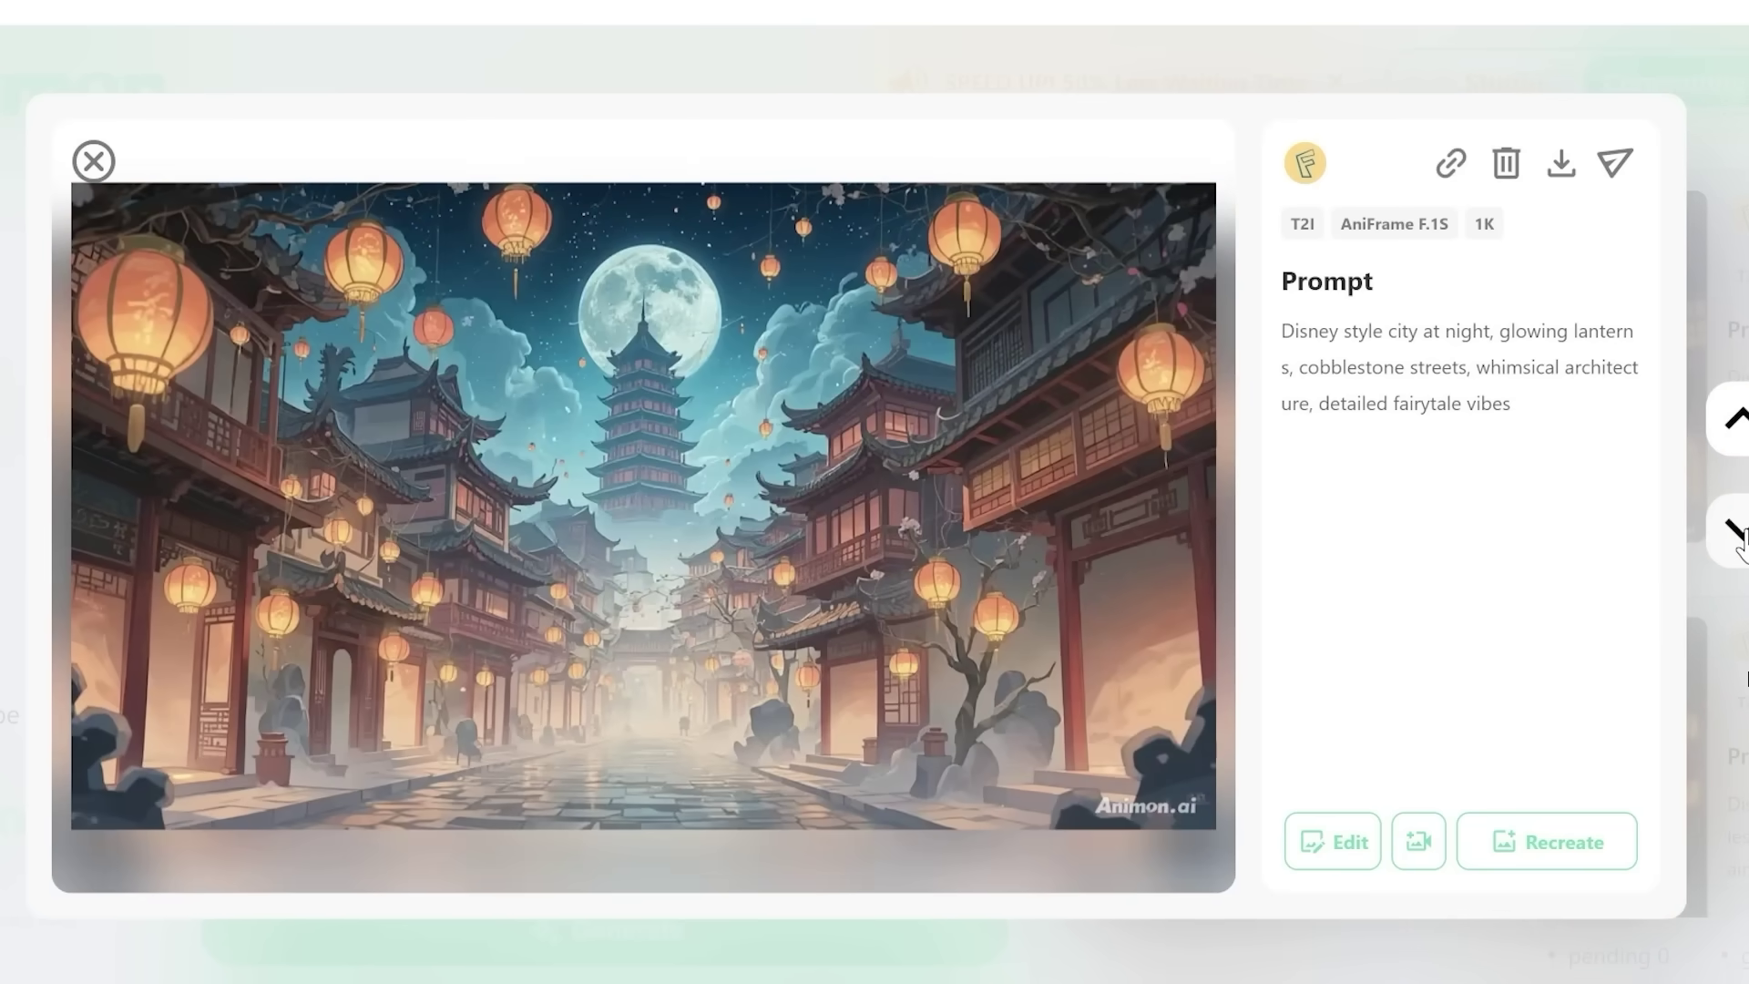
pyautogui.click(1735, 534)
pyautogui.click(1736, 533)
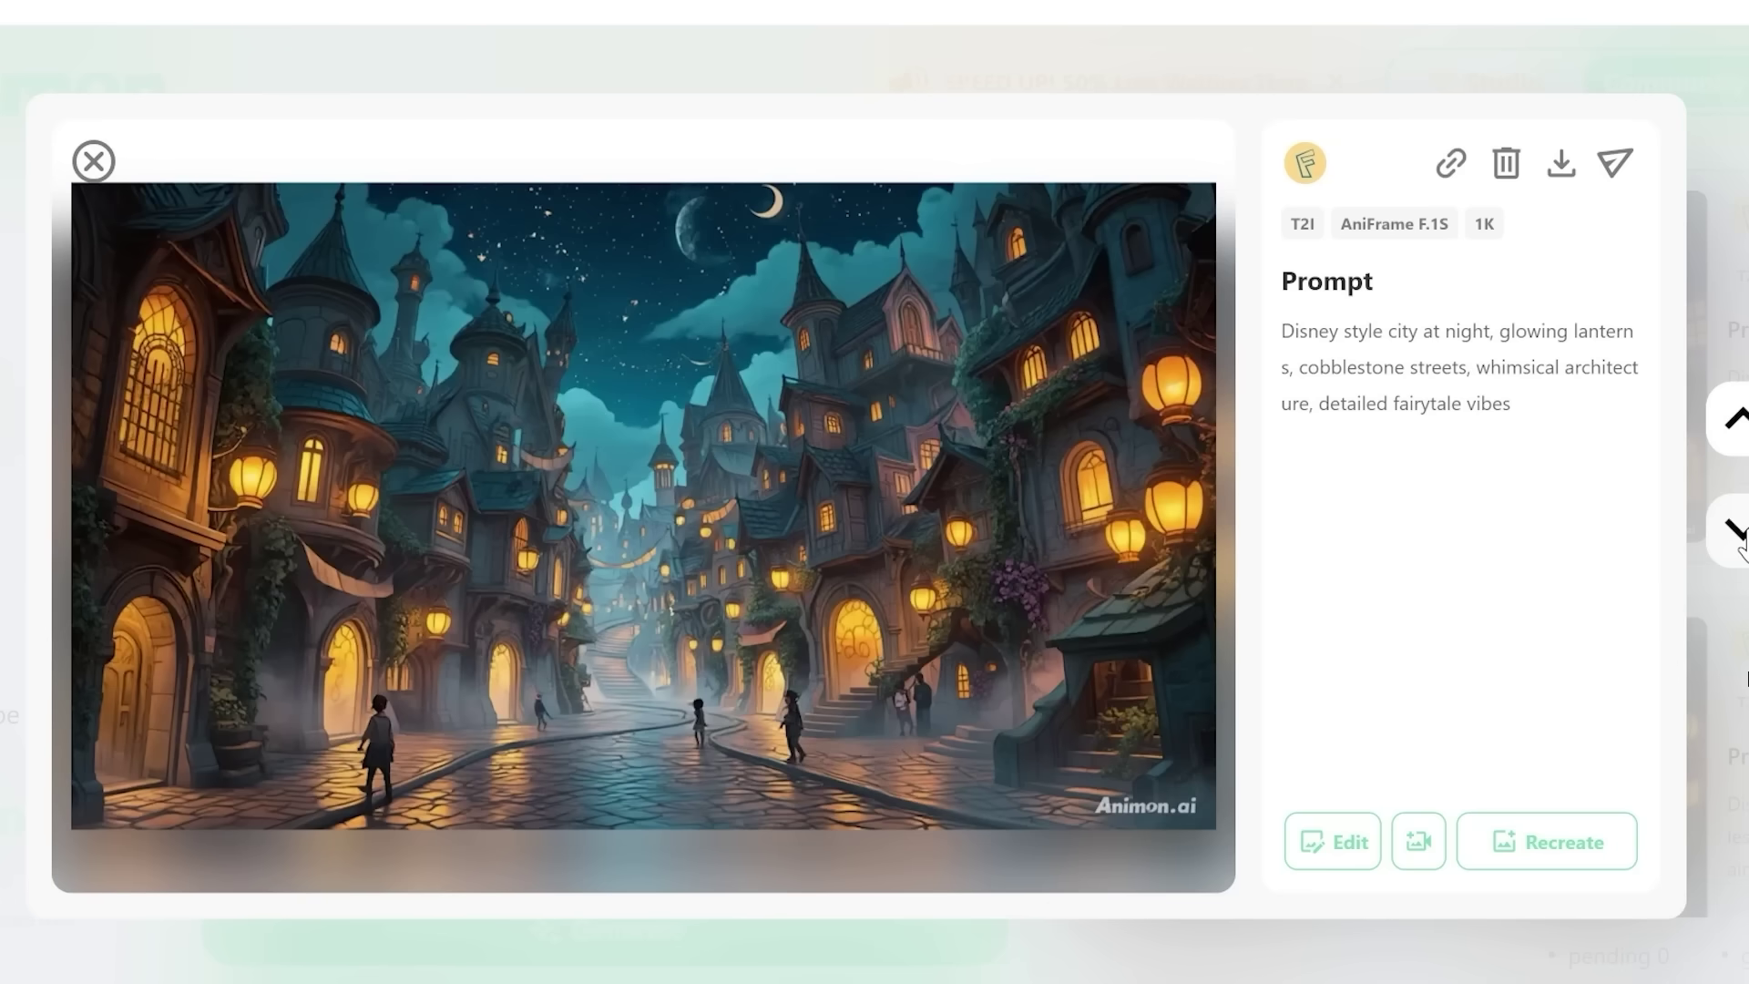
pyautogui.click(1735, 533)
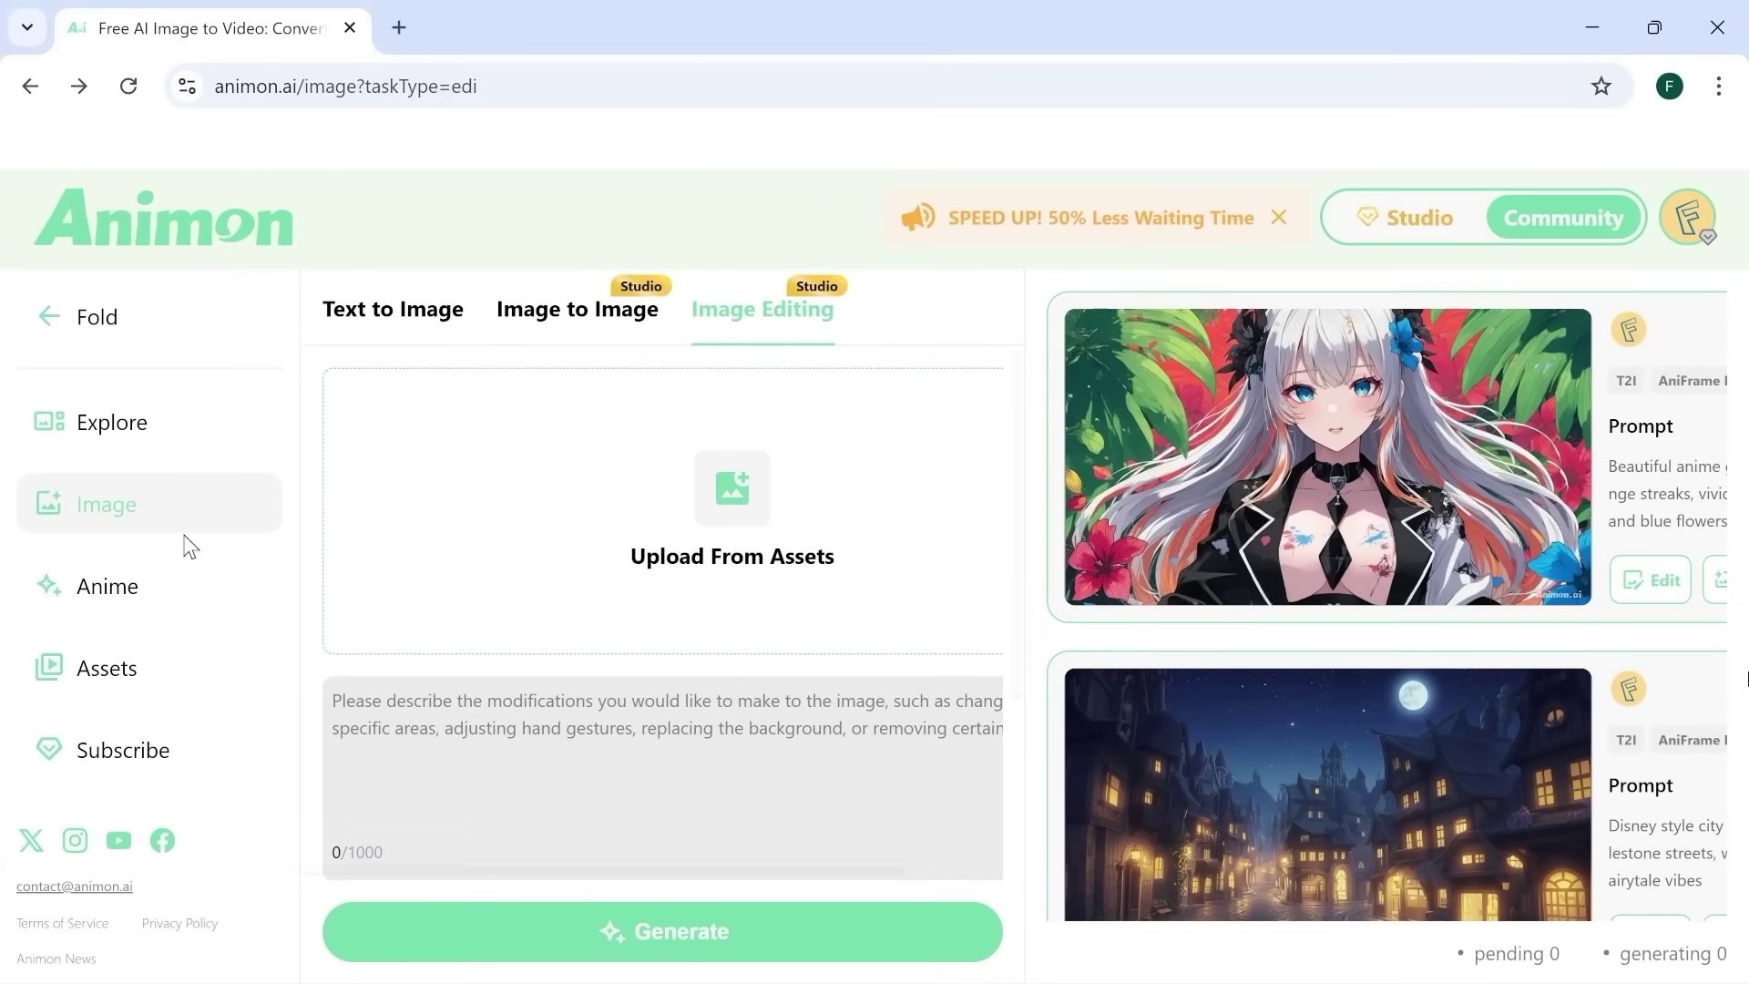
# Open the Image to Anime page from the Anime item in the sidebar.
pyautogui.click(99, 597)
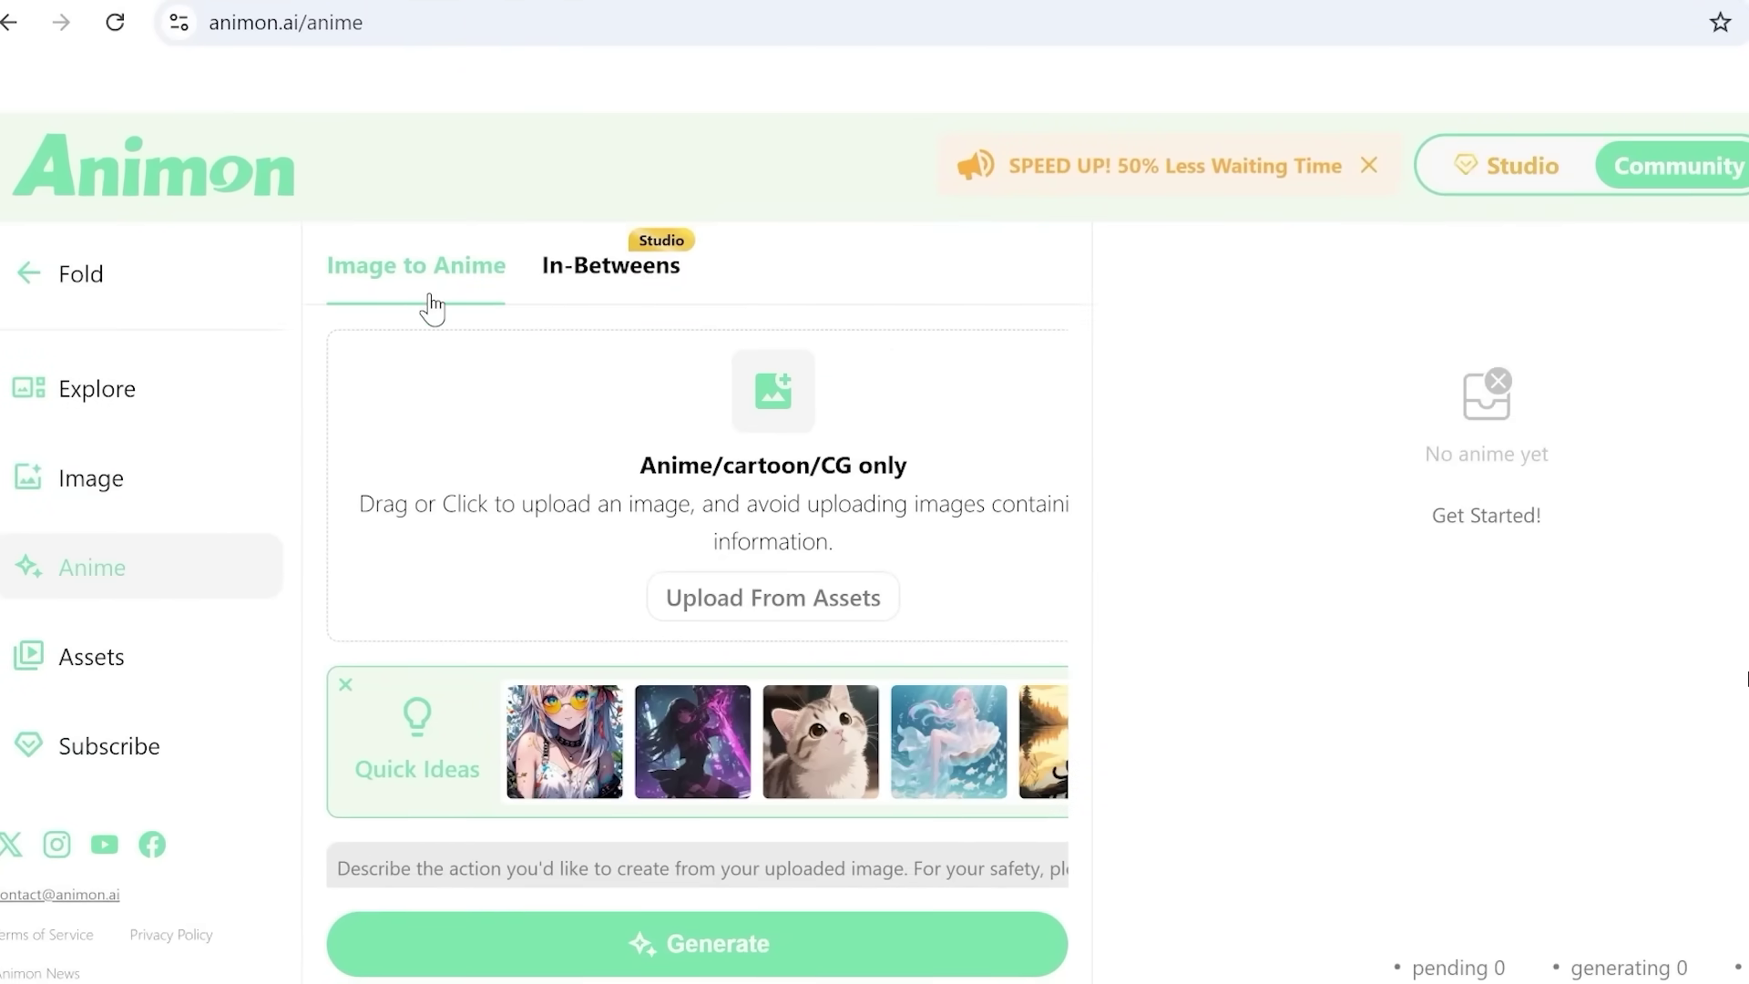
pyautogui.click(617, 293)
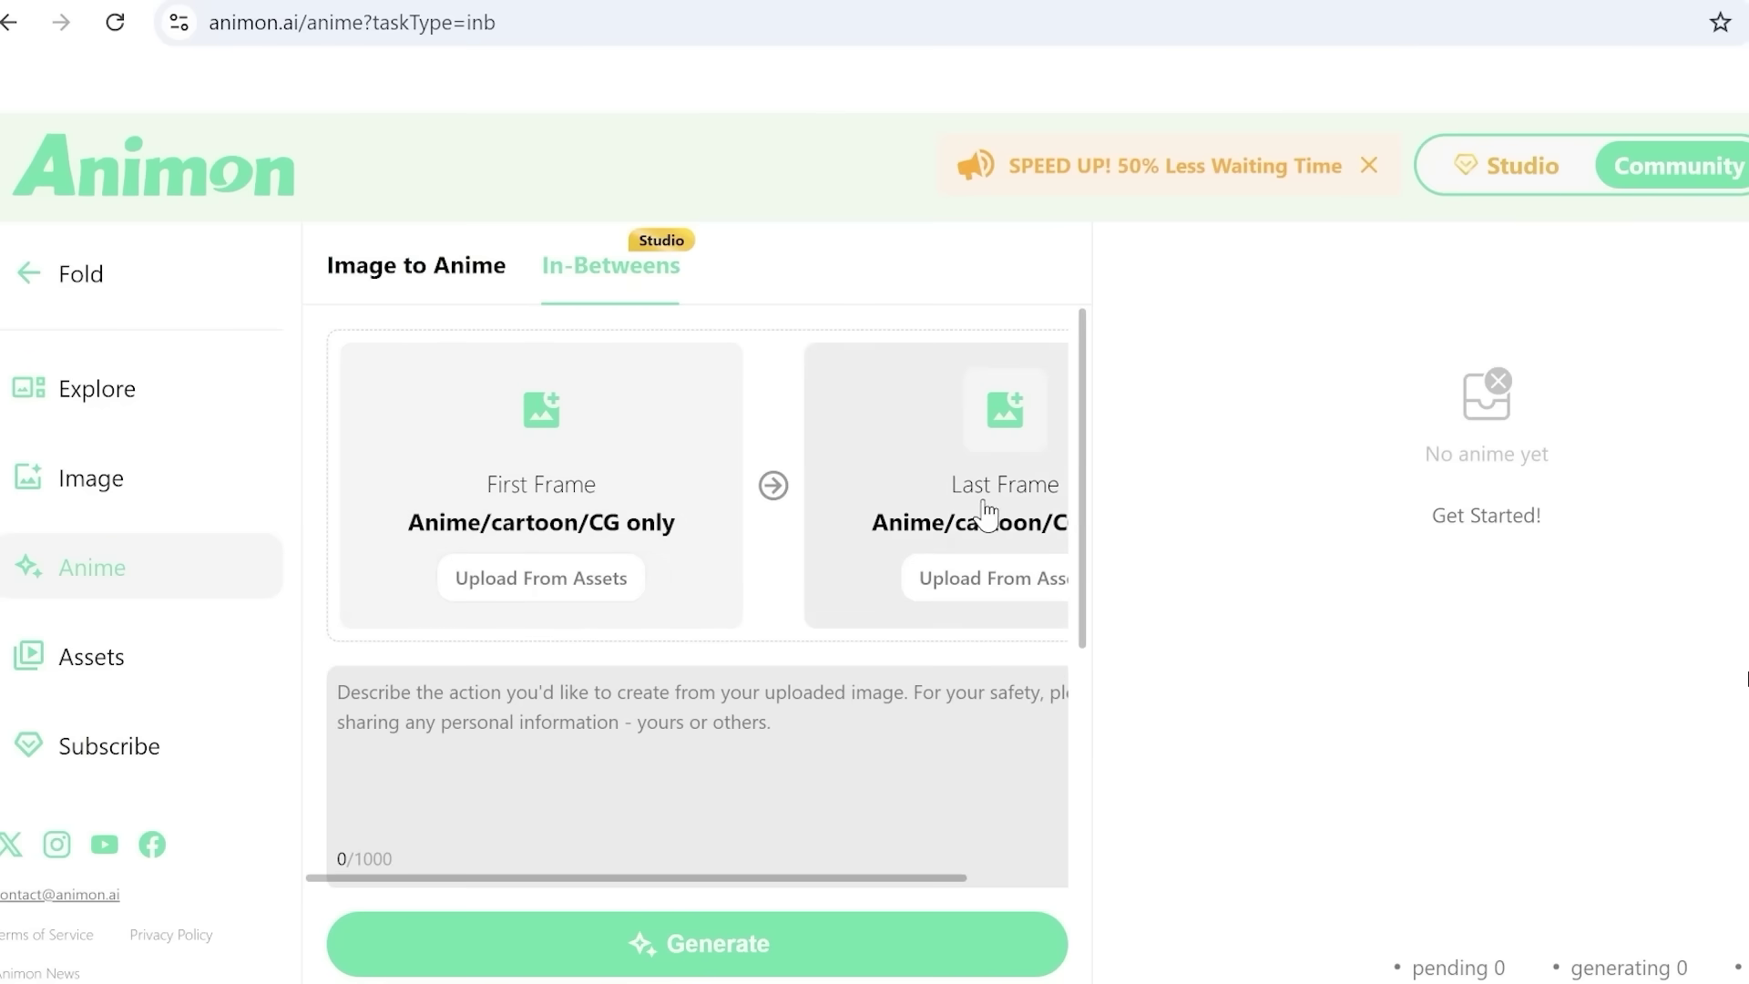
pyautogui.moveTo(875, 880); pyautogui.dragTo(972, 879)
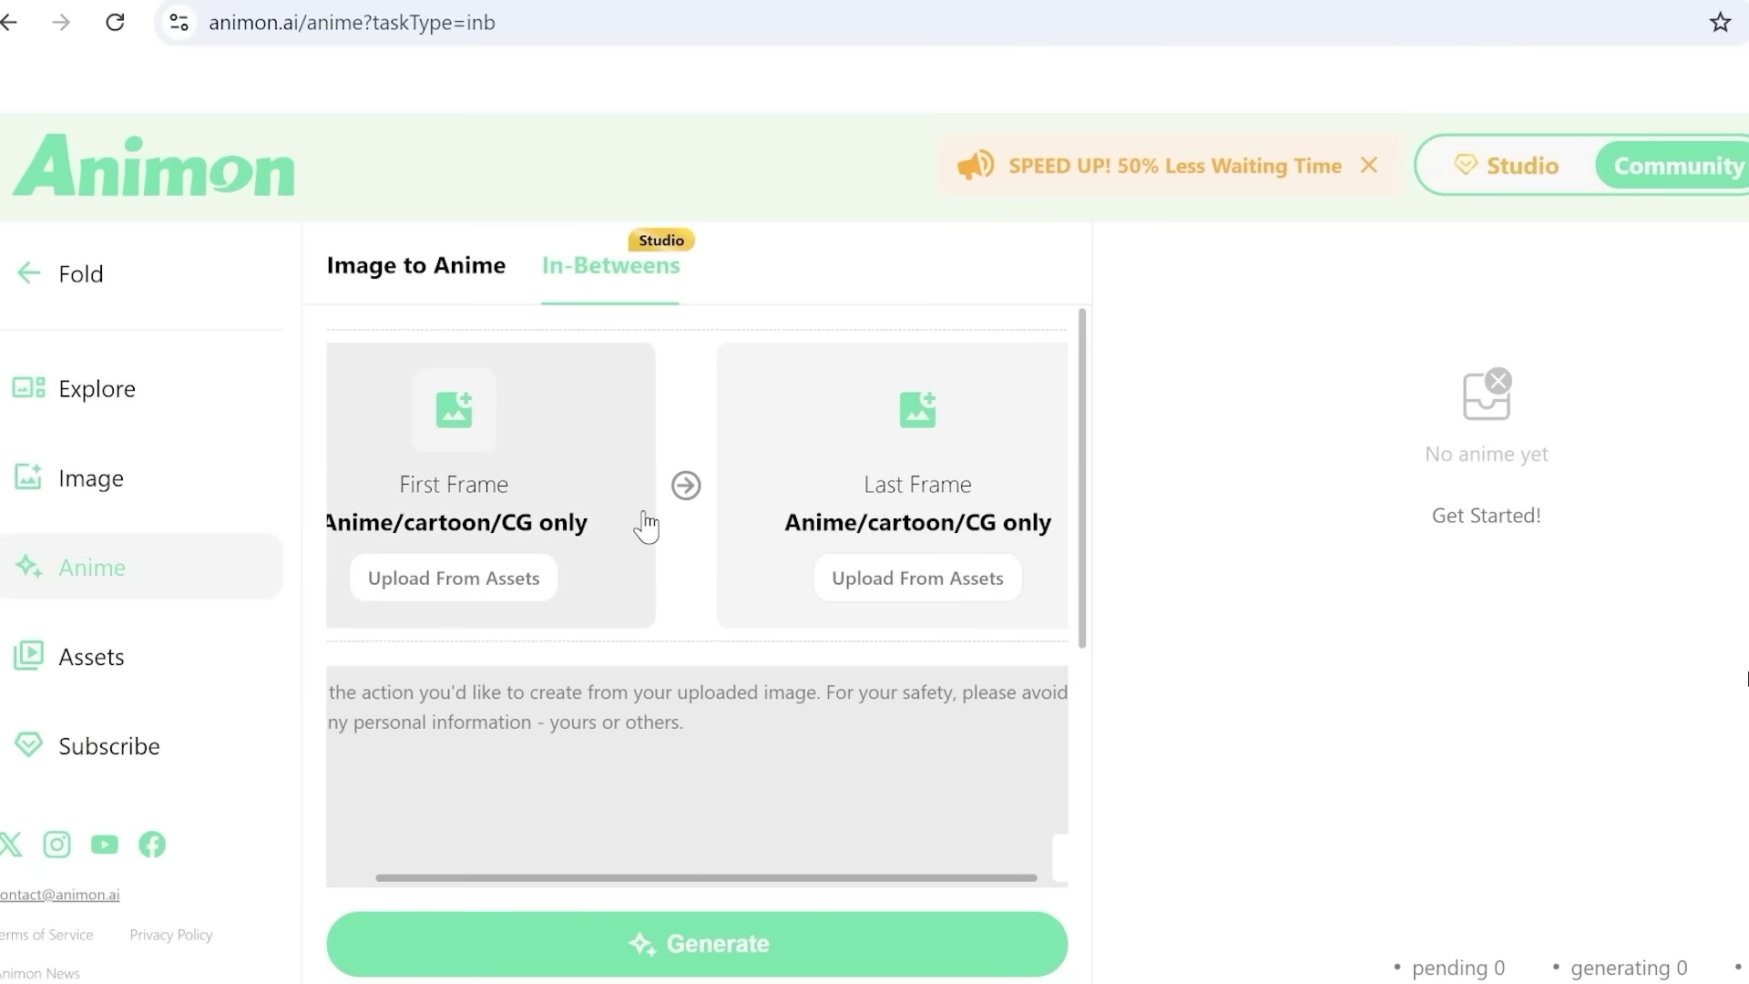
pyautogui.moveTo(1085, 574); pyautogui.dragTo(1086, 811)
pyautogui.click(688, 753)
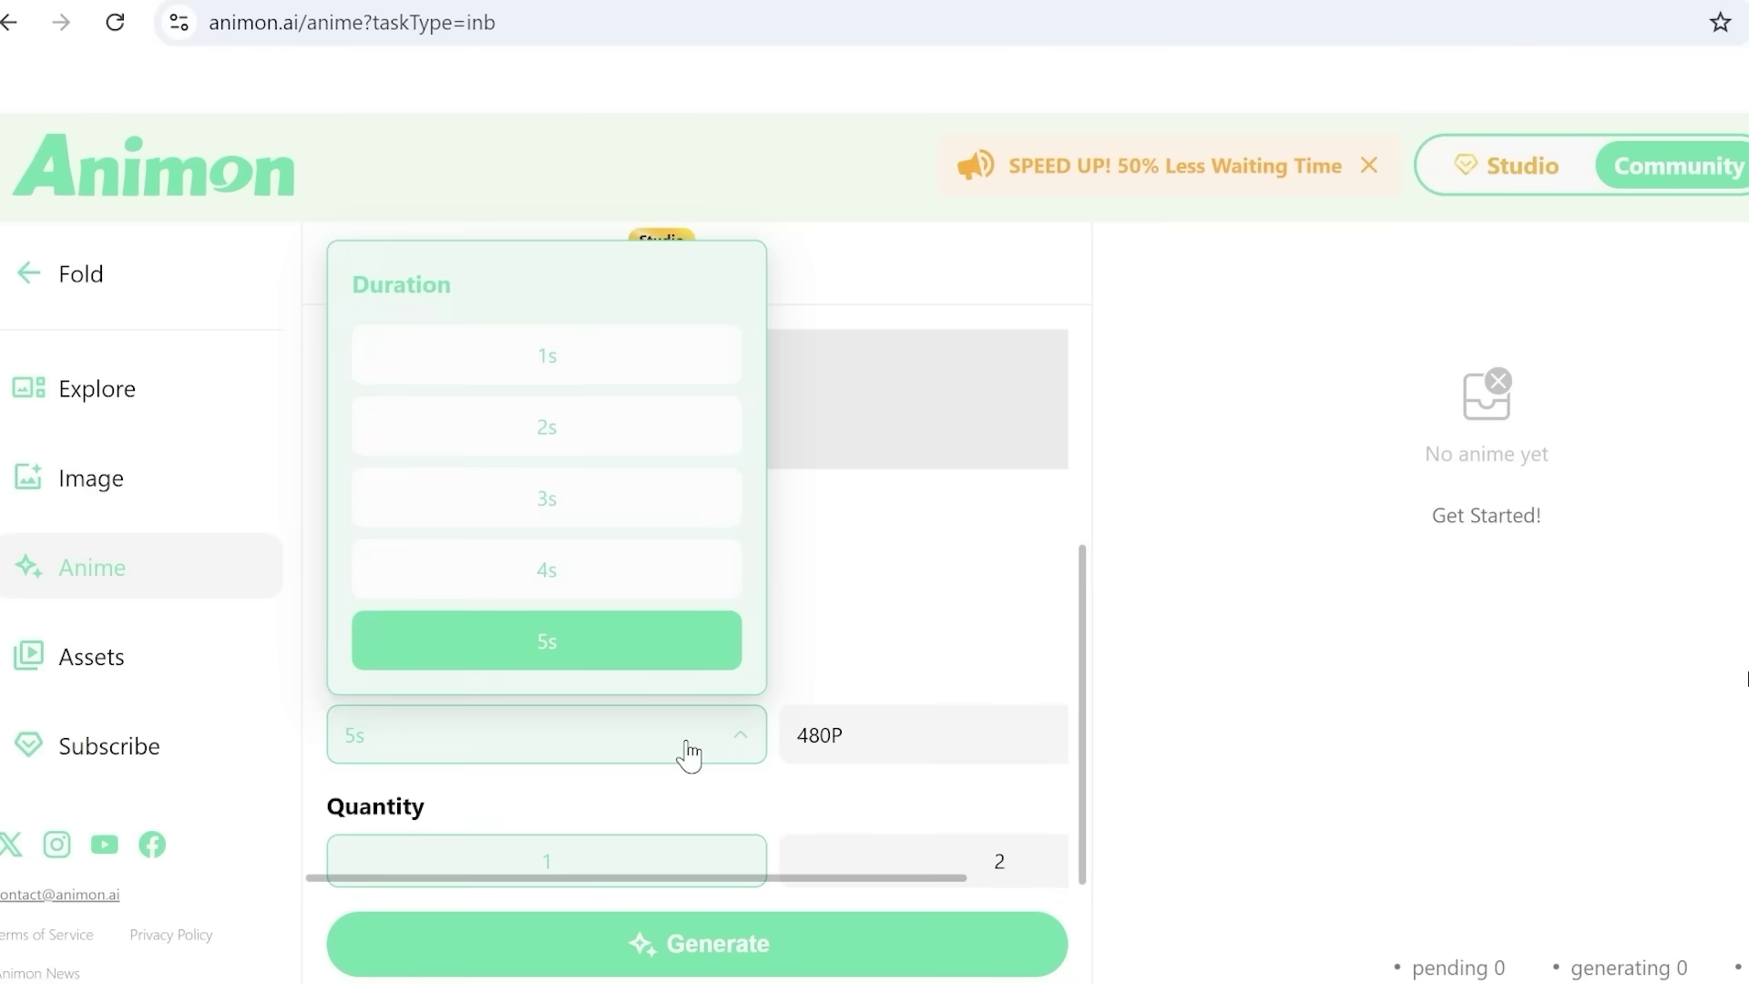
pyautogui.click(860, 734)
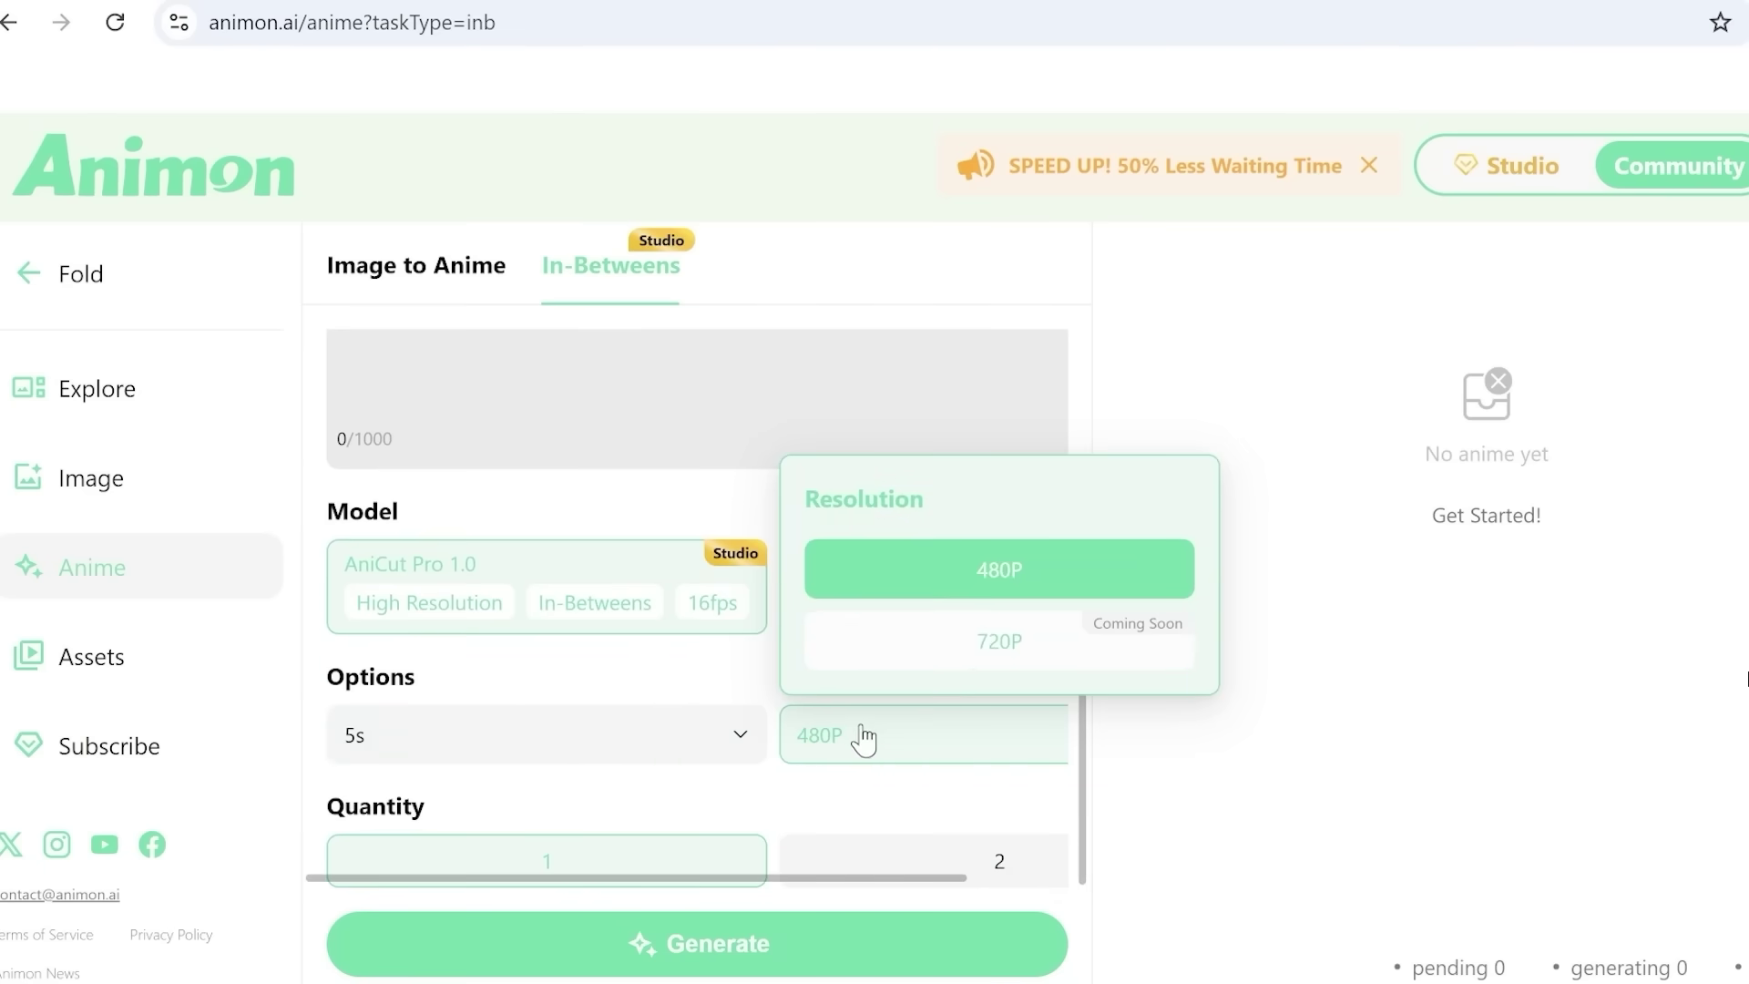
pyautogui.click(477, 303)
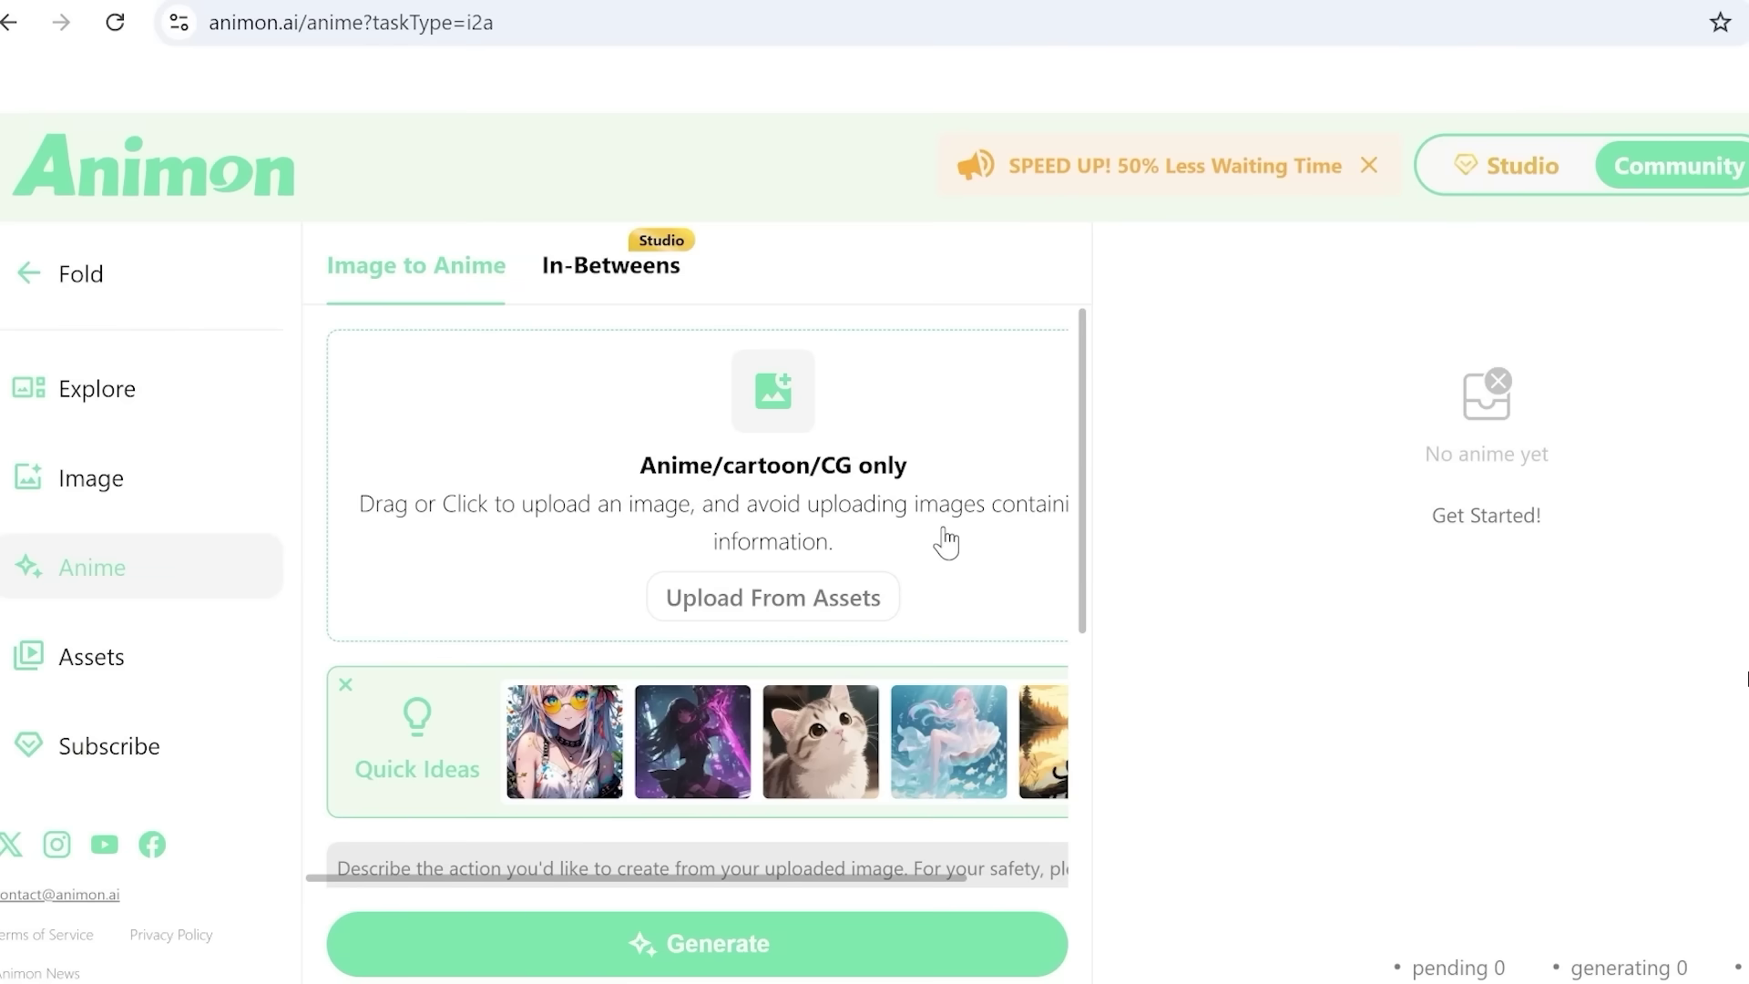
pyautogui.hscroll(2, 403, 753)
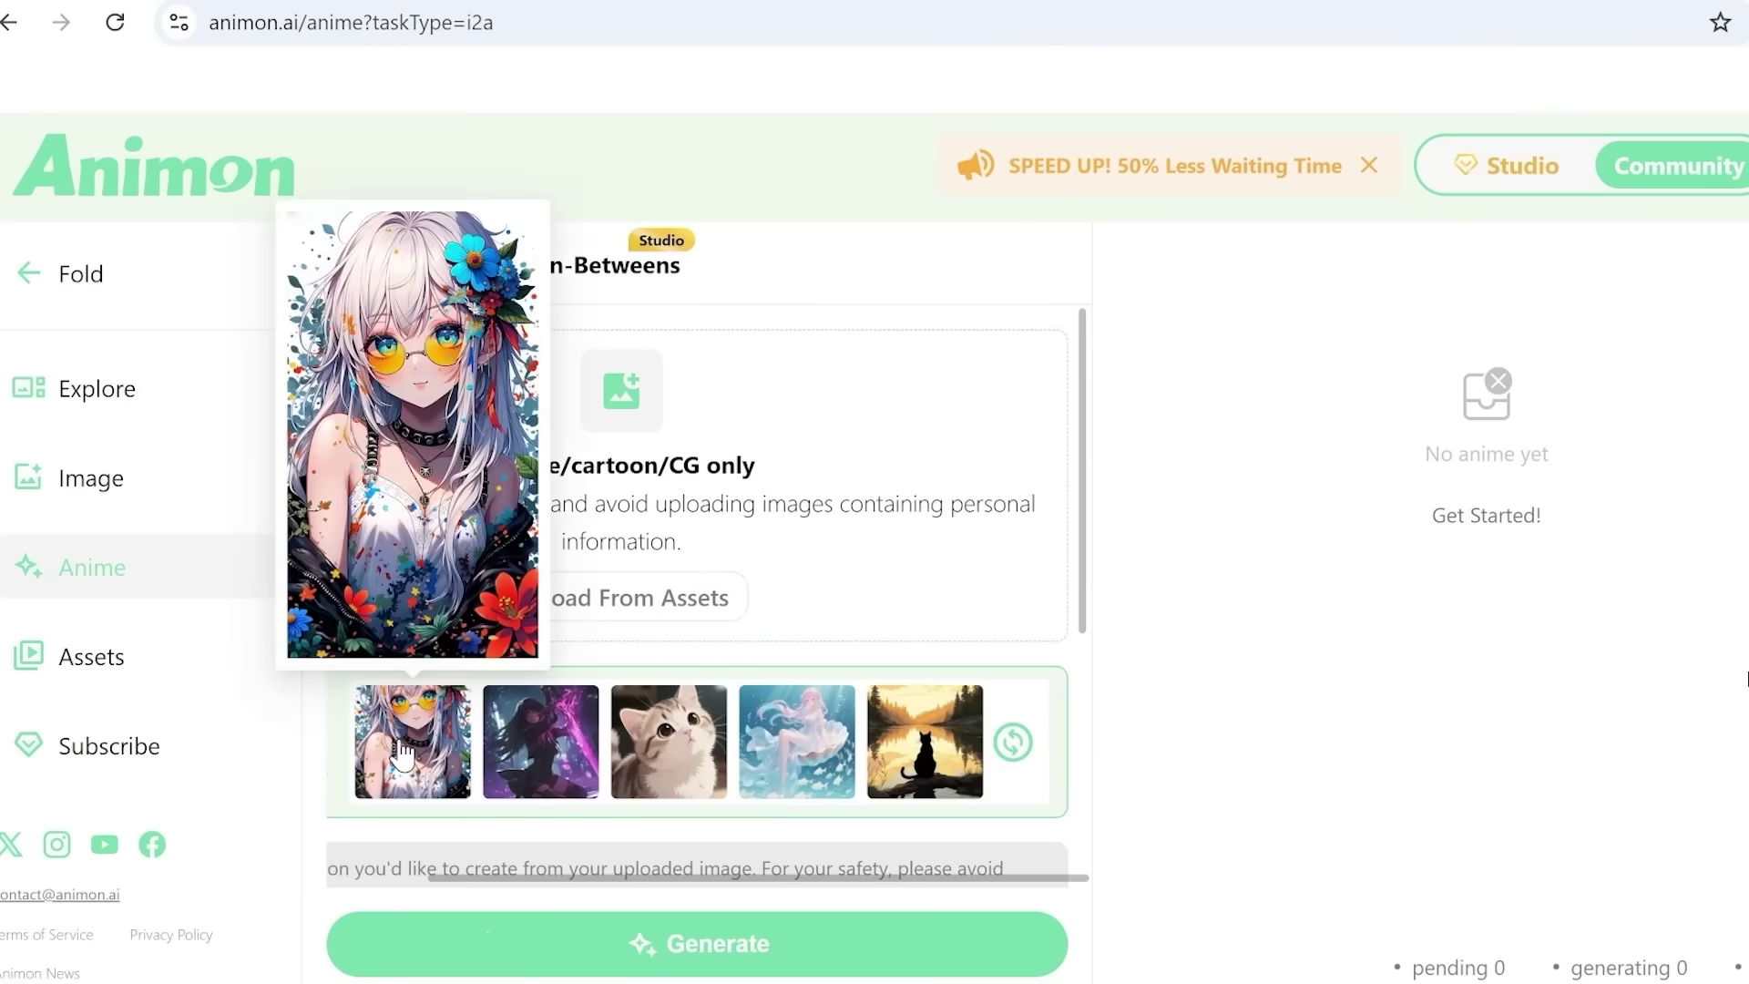
pyautogui.moveTo(668, 740)
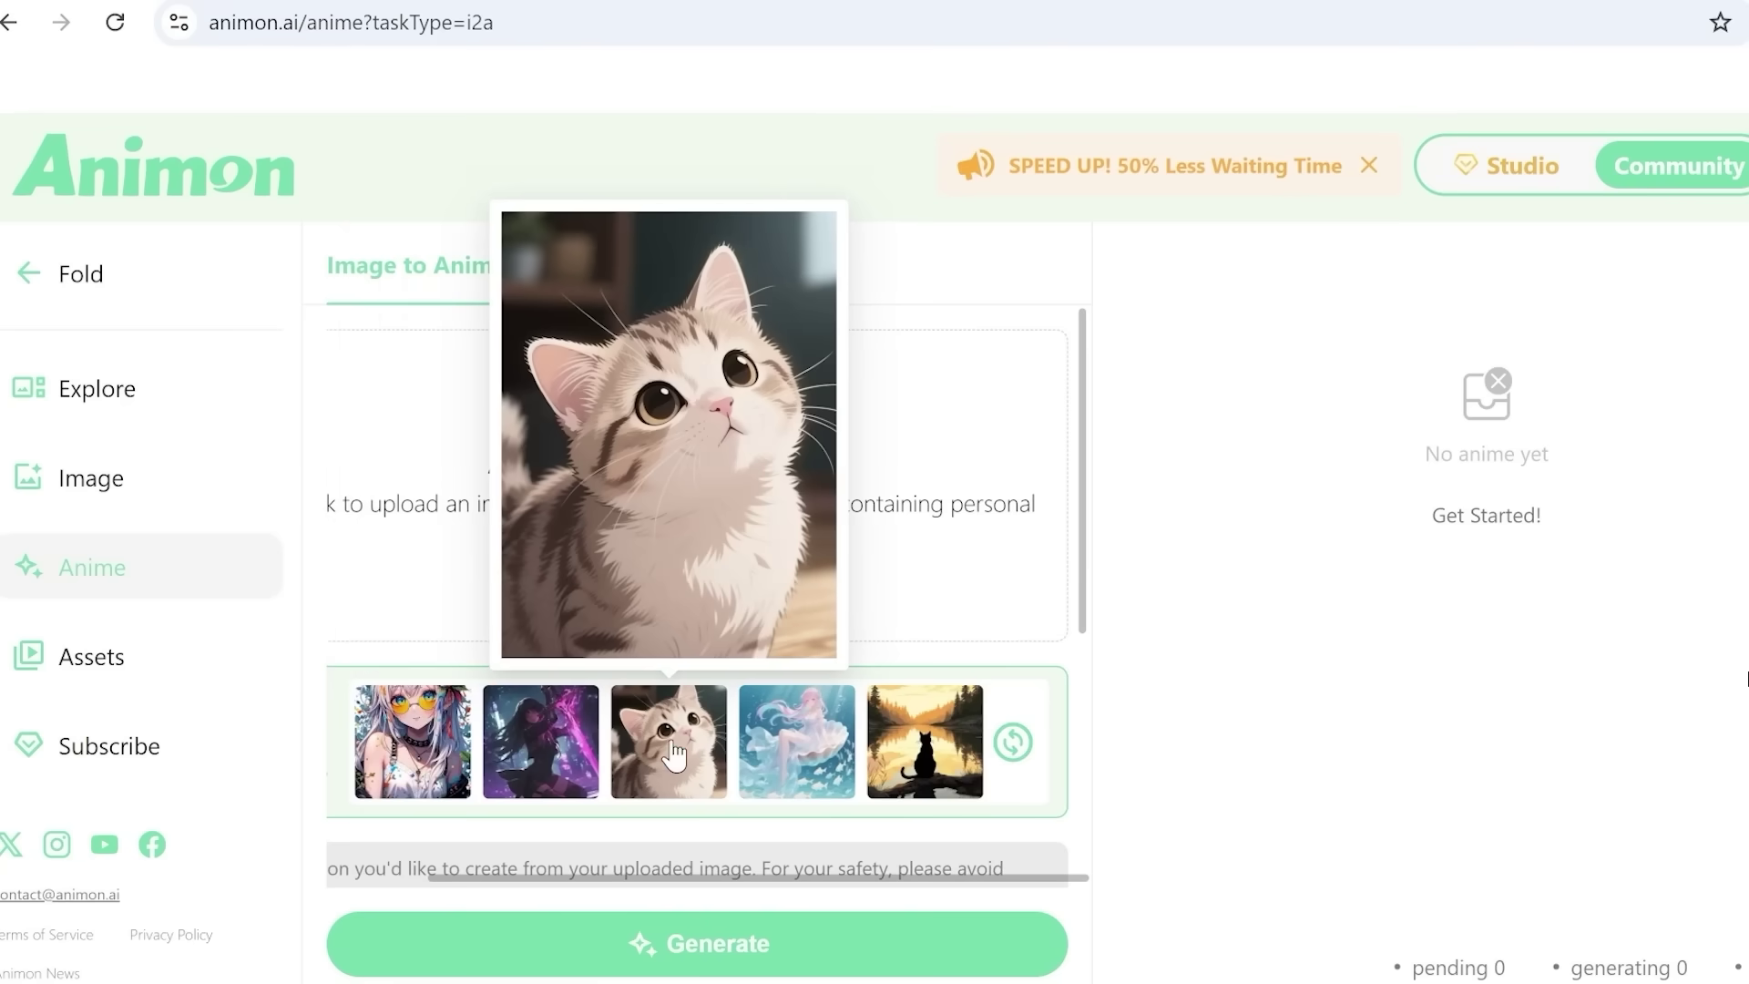
pyautogui.moveTo(924, 741)
pyautogui.scroll(-3, 903, 749)
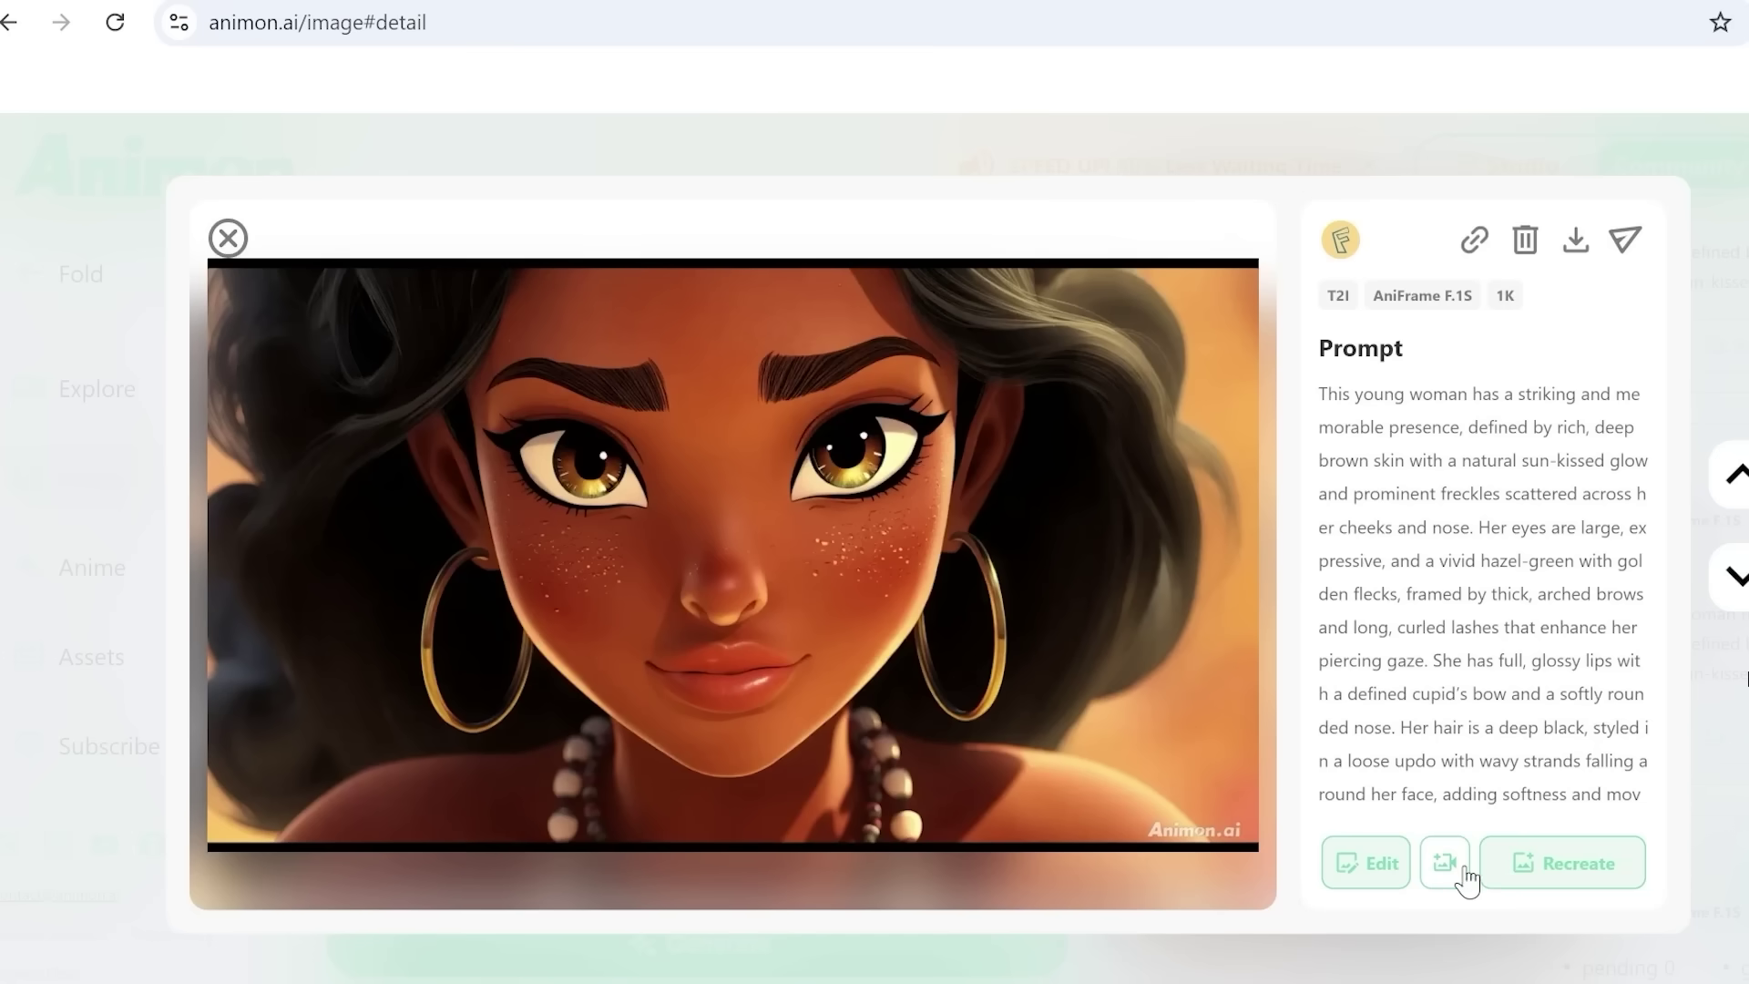
# Animate the freckled hoop-earring portrait, then watch the woman's-face and lantern-lit street clips.
pyautogui.click(1444, 864)
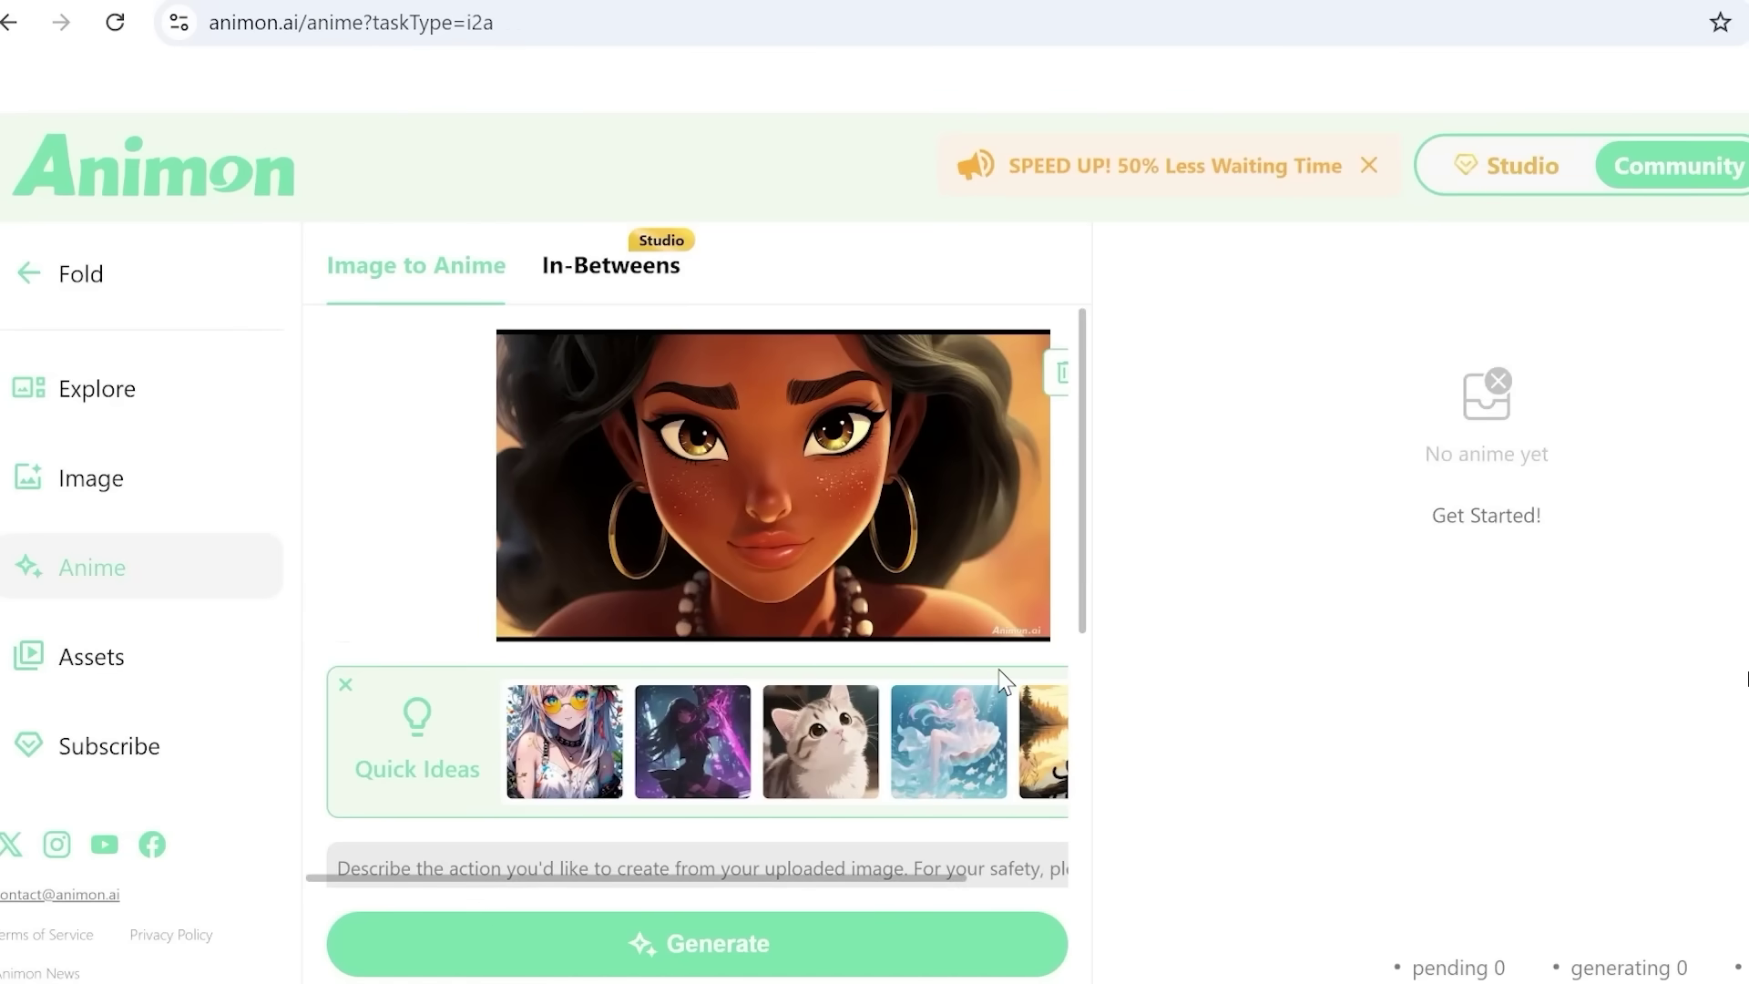
pyautogui.scroll(-1, 1001, 679)
pyautogui.scroll(-3, 1002, 680)
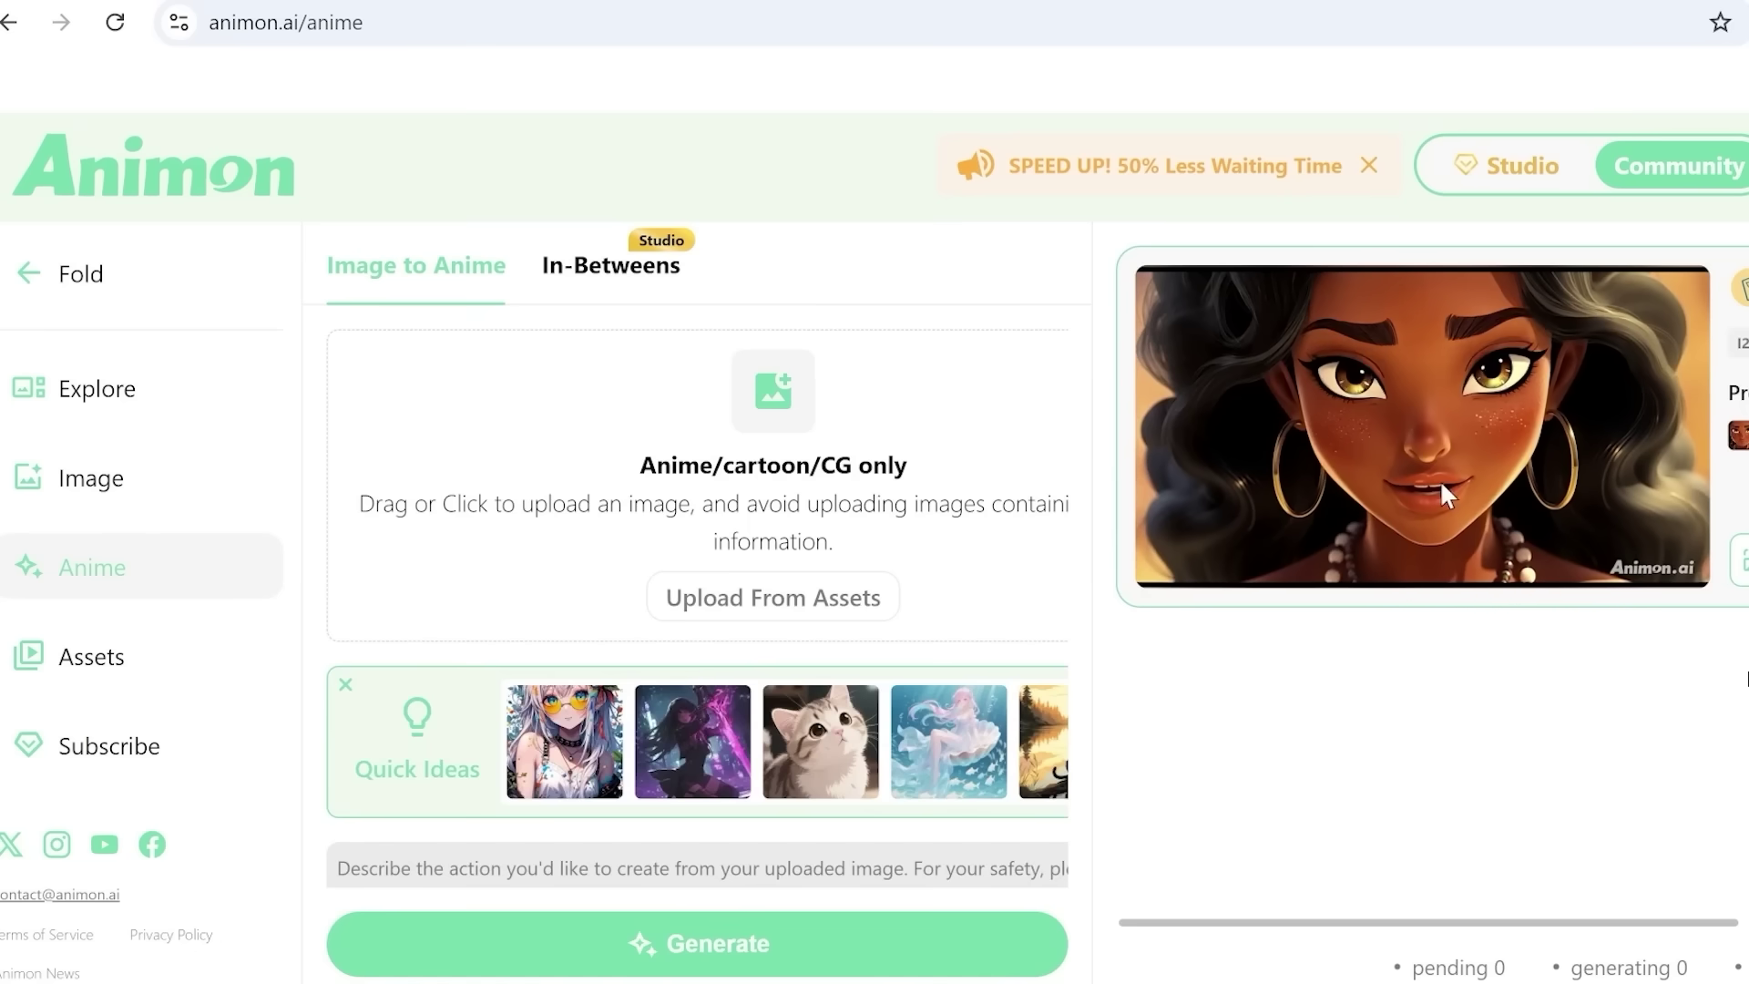
pyautogui.click(1439, 479)
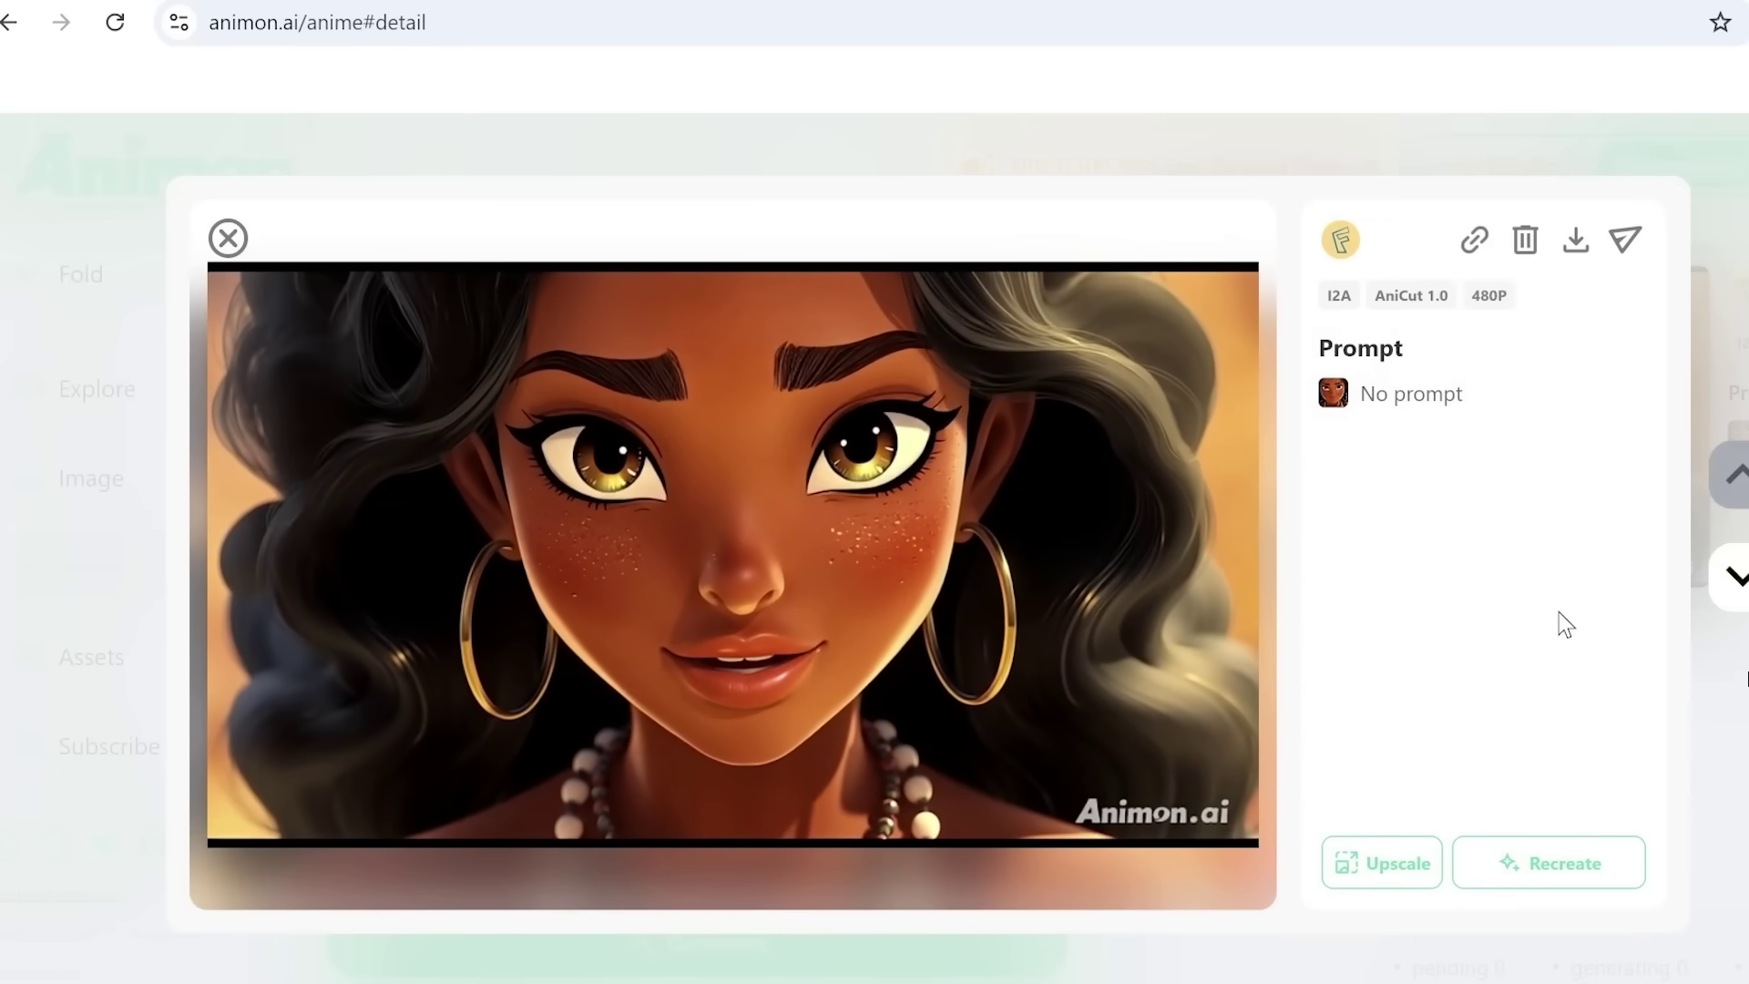
pyautogui.press('Escape')
pyautogui.click(1387, 537)
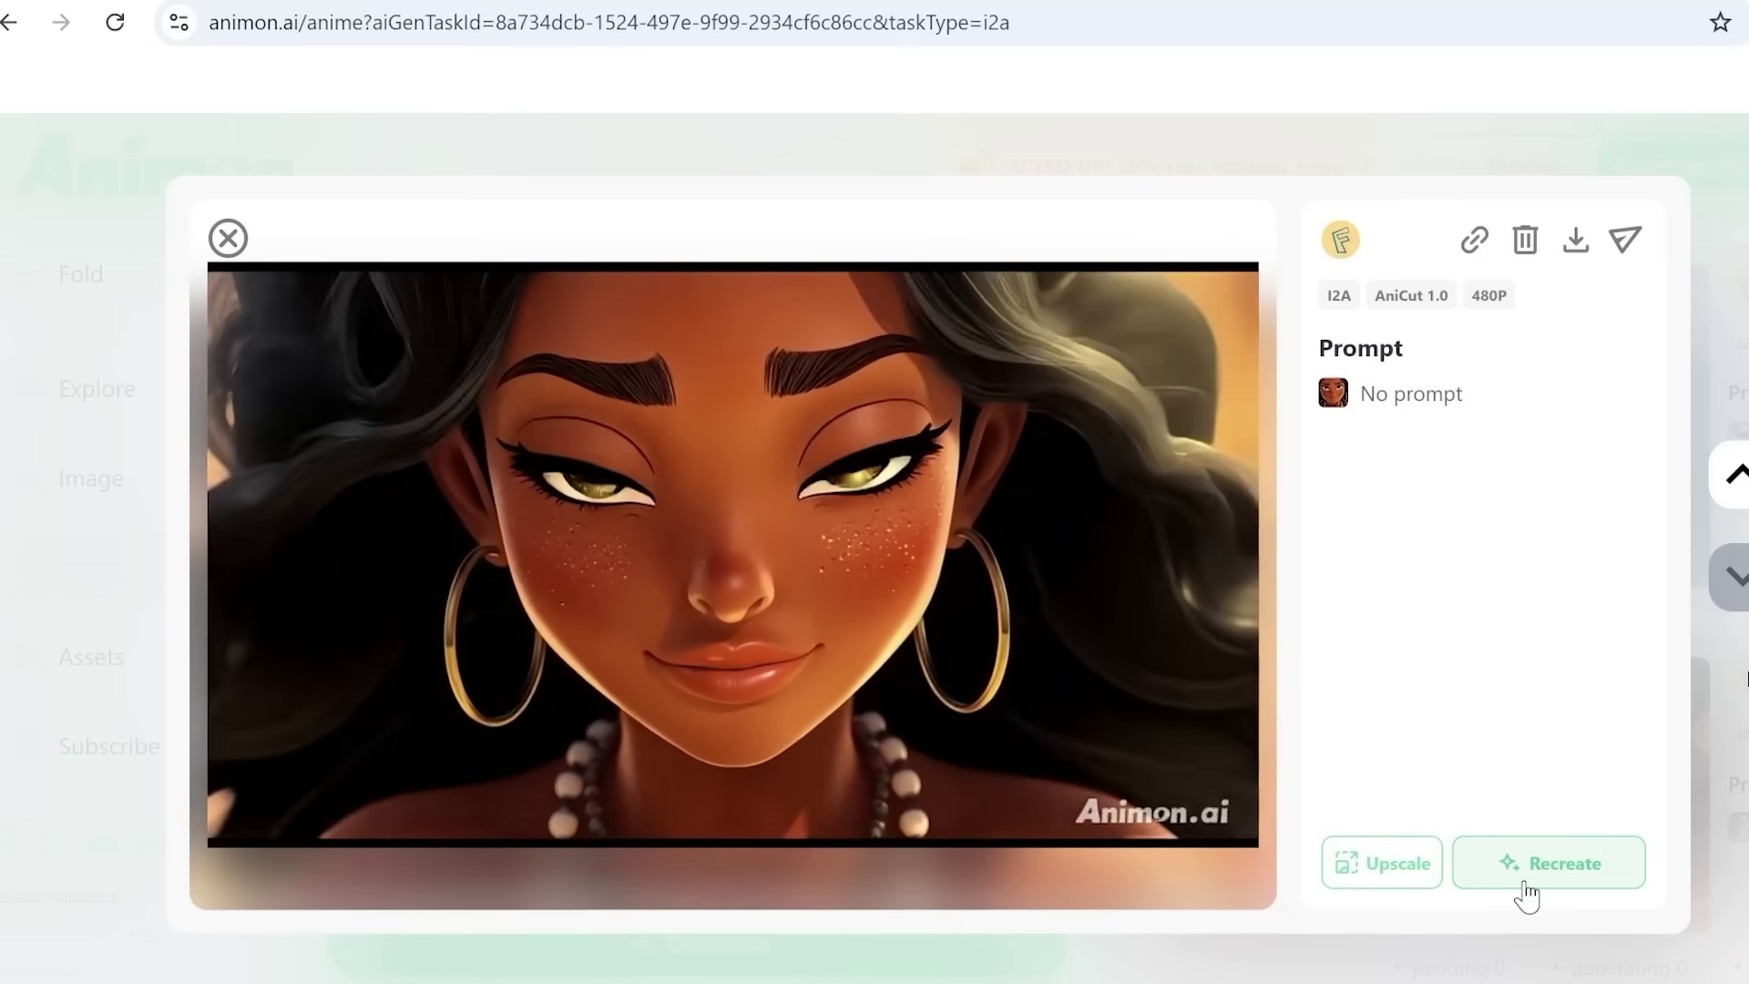
# Reuse the portrait animation's settings and review the earlier generated woman video.
pyautogui.click(1522, 890)
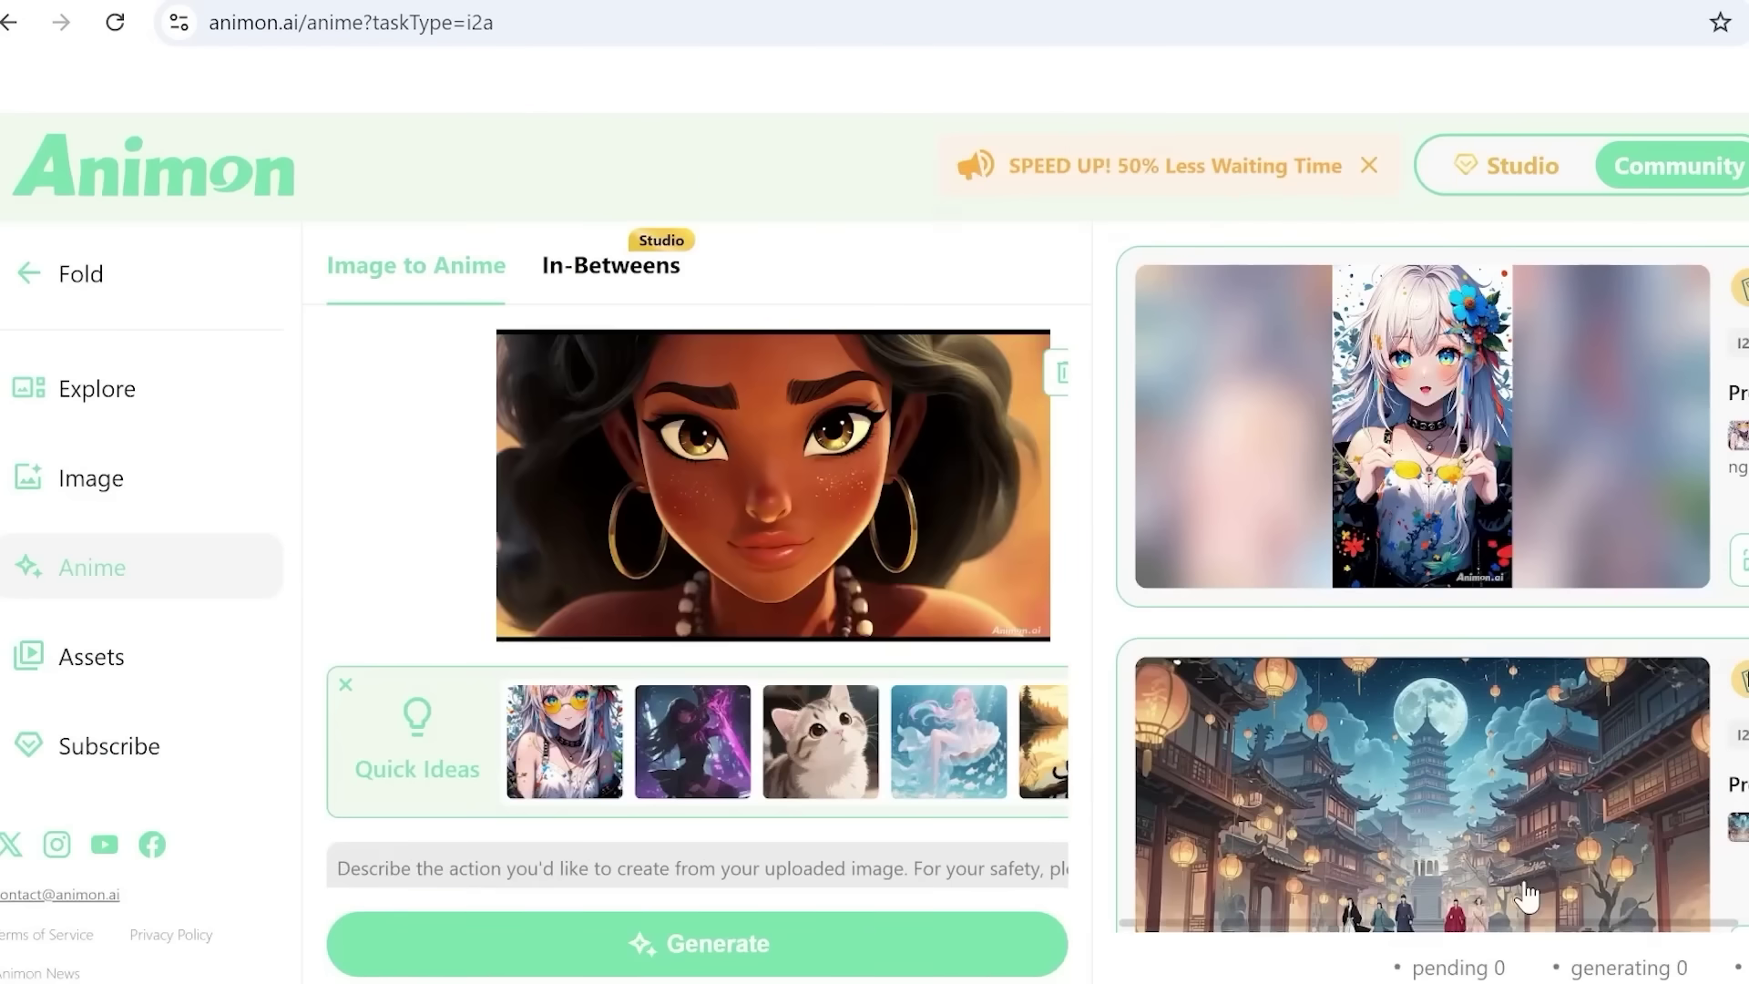
pyautogui.scroll(-3, 867, 640)
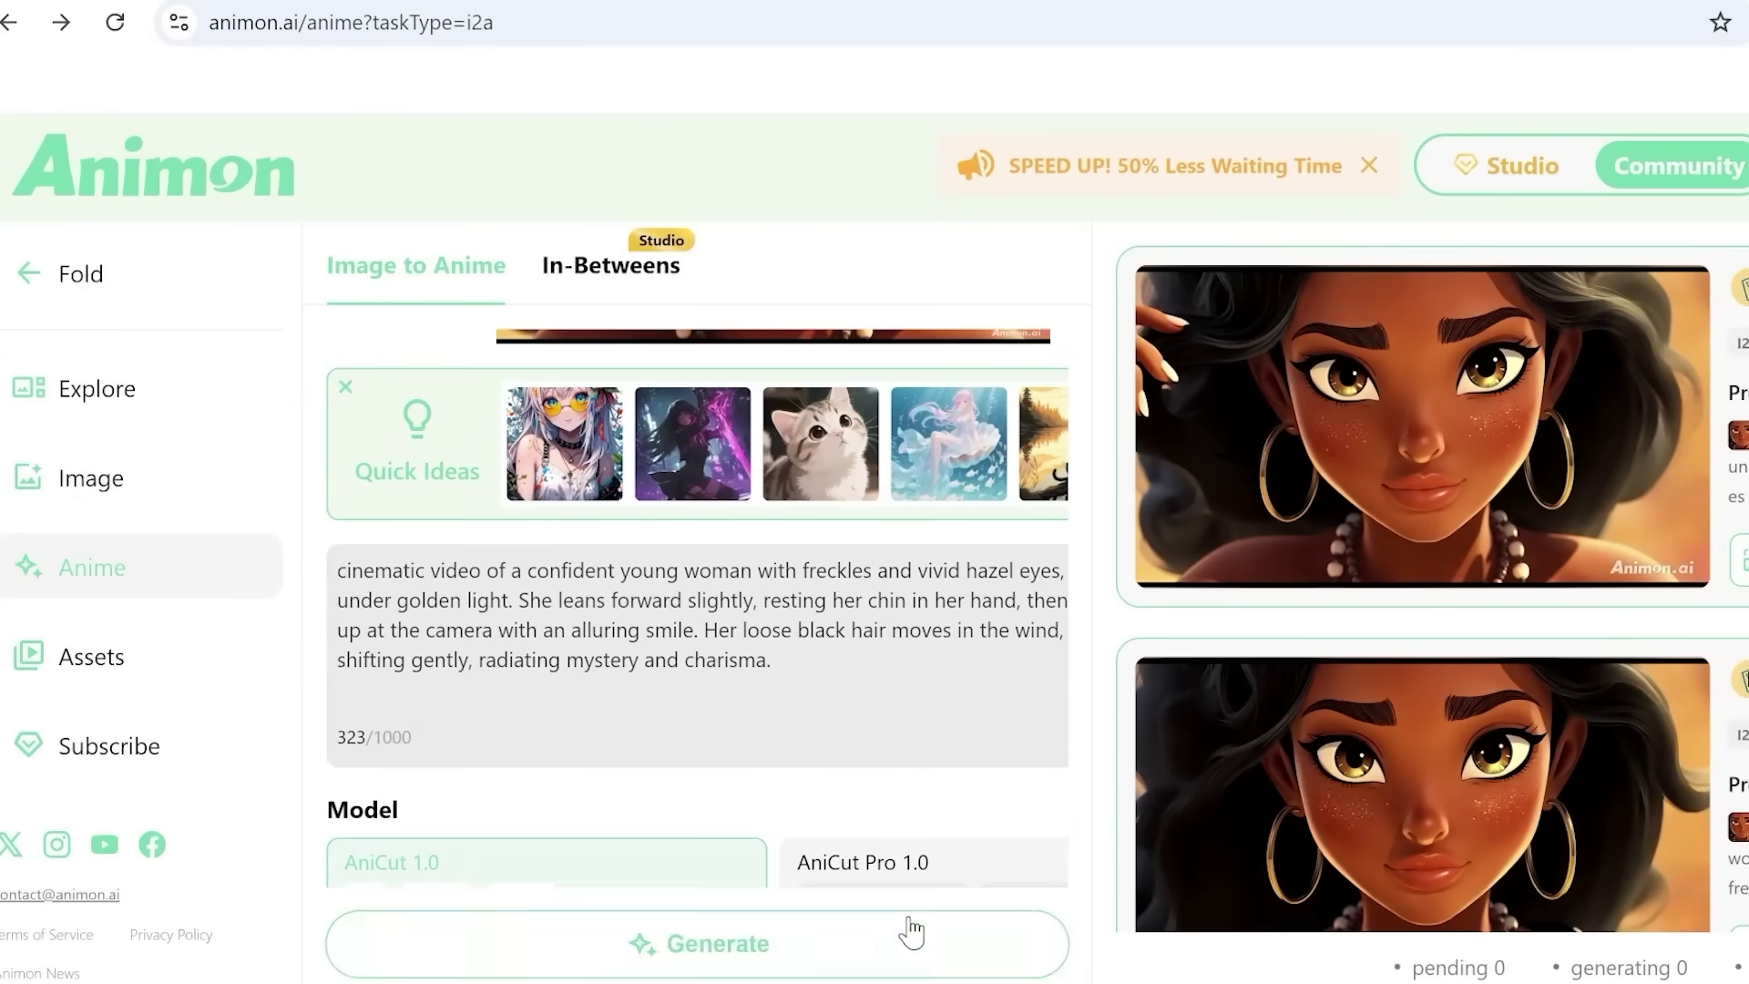
pyautogui.click(910, 933)
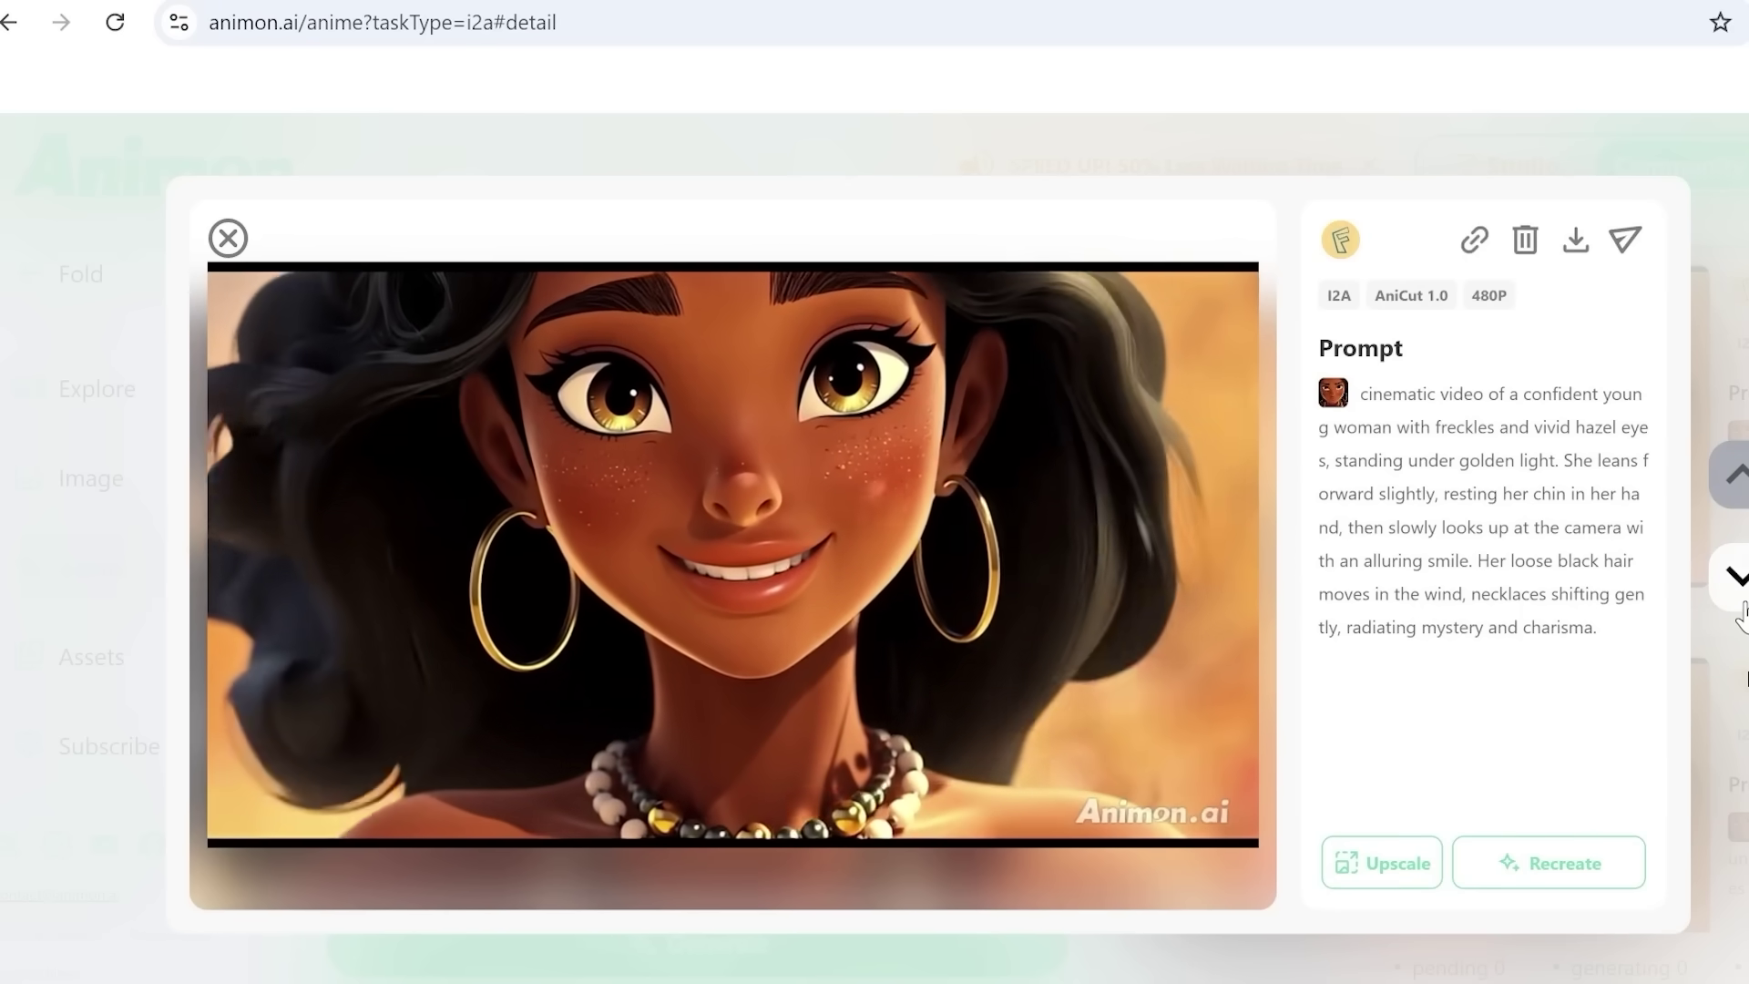
pyautogui.press('Escape')
# Generate a clip from the white-haired glasses-girl Quick Idea and view its details.
pyautogui.click(581, 731)
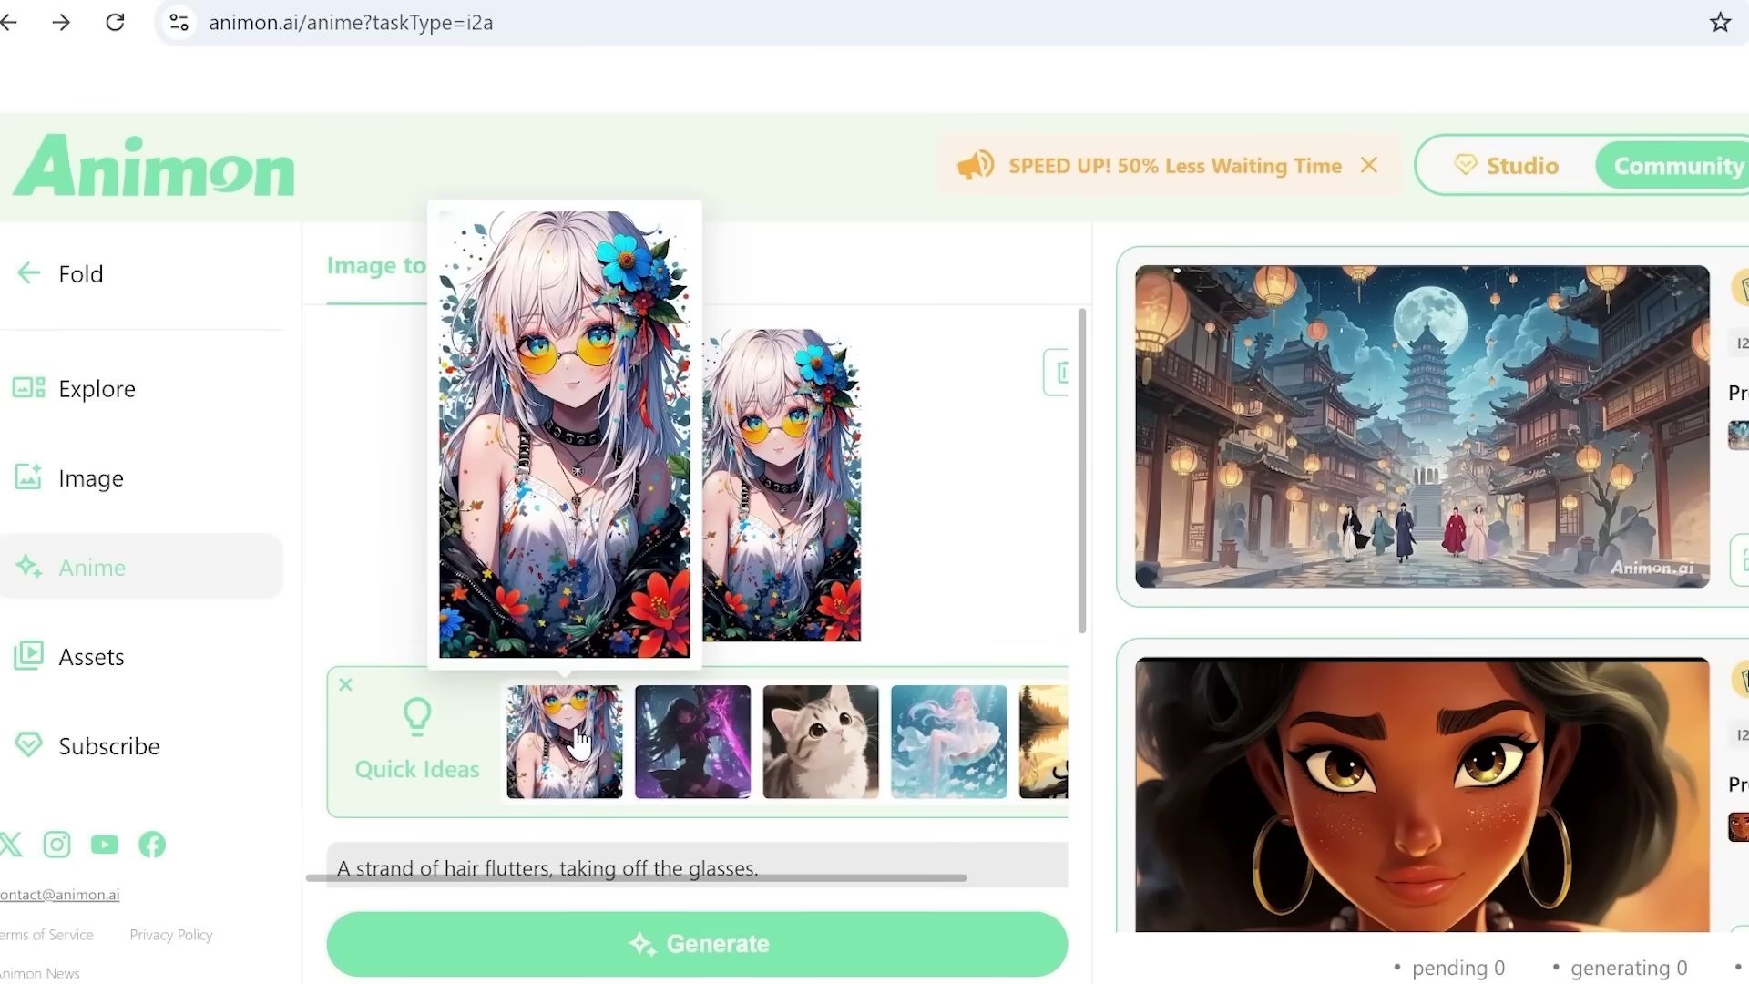
pyautogui.scroll(-2, 468, 717)
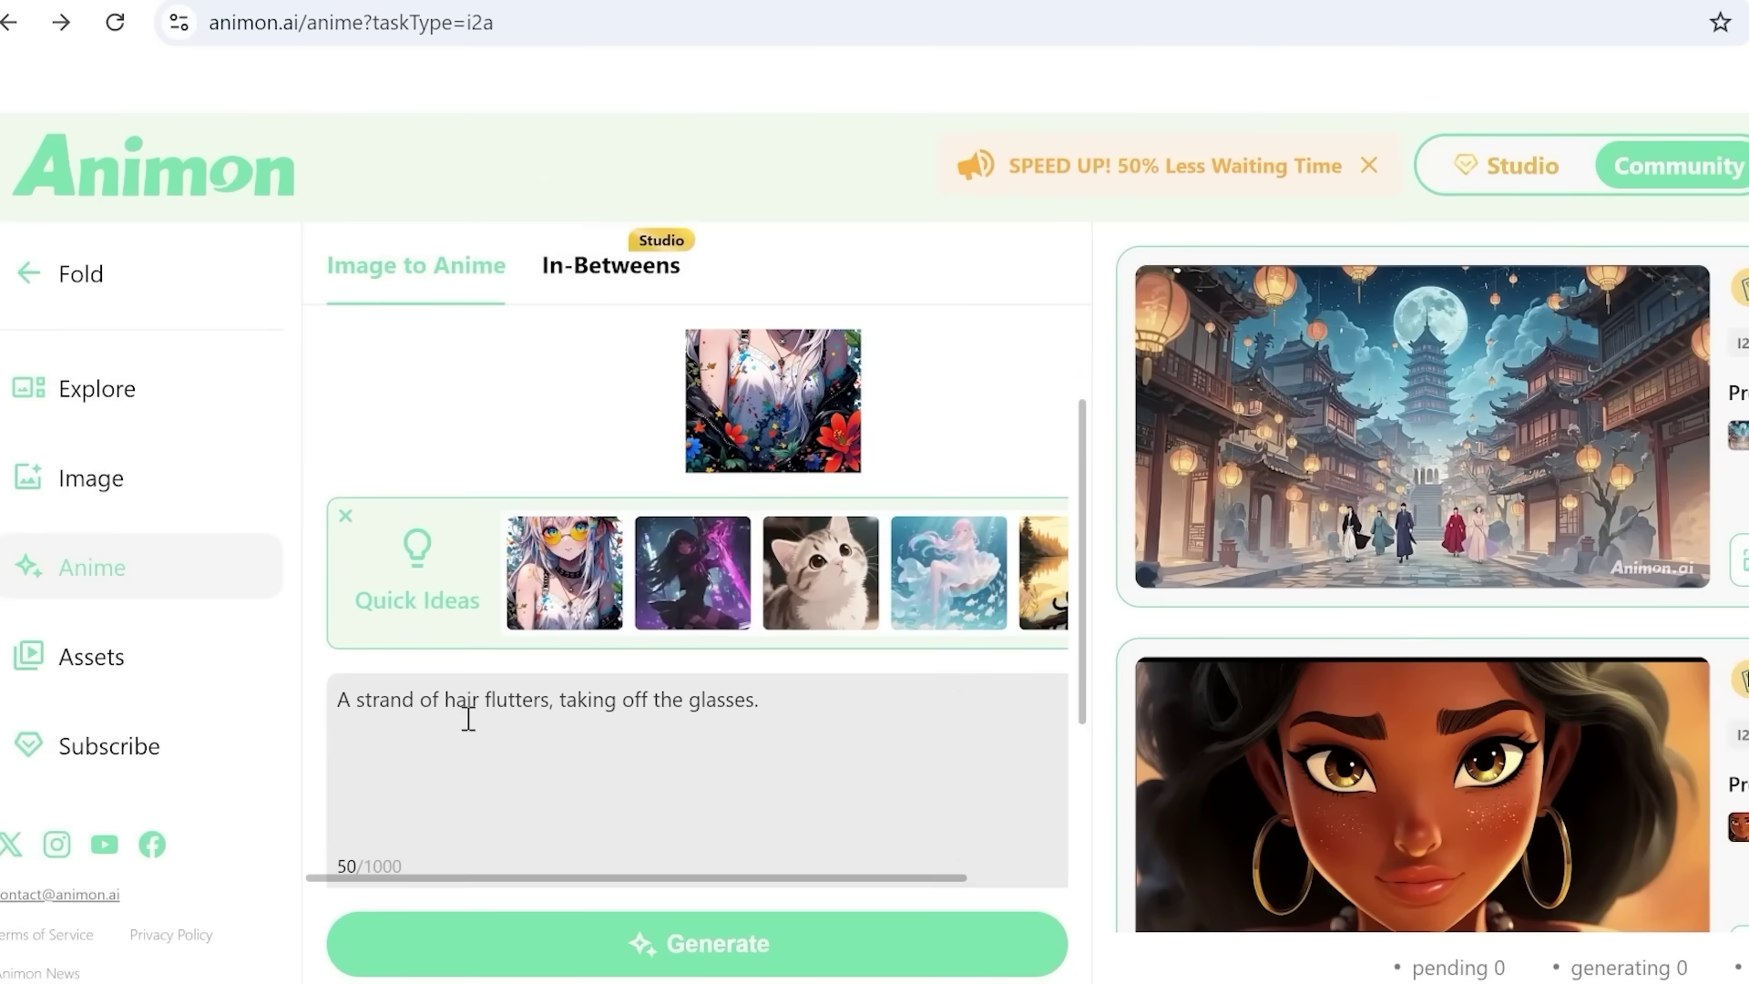
pyautogui.click(714, 949)
pyautogui.scroll(-3, 762, 815)
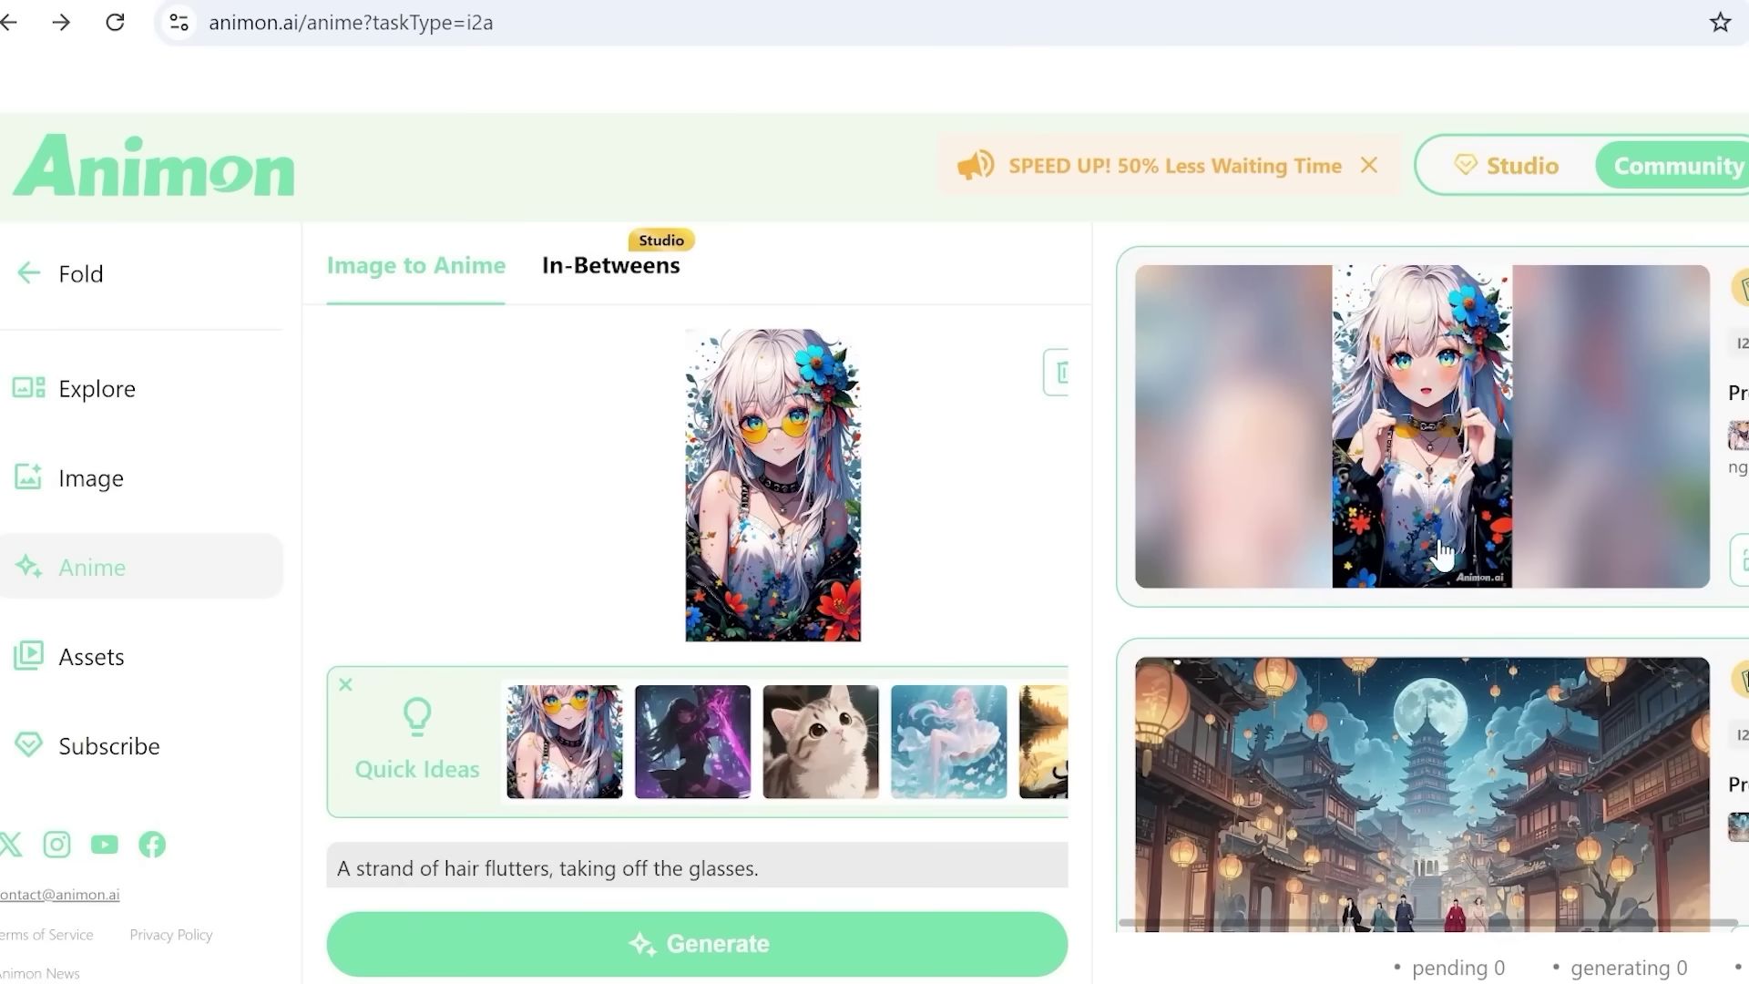
pyautogui.click(1442, 513)
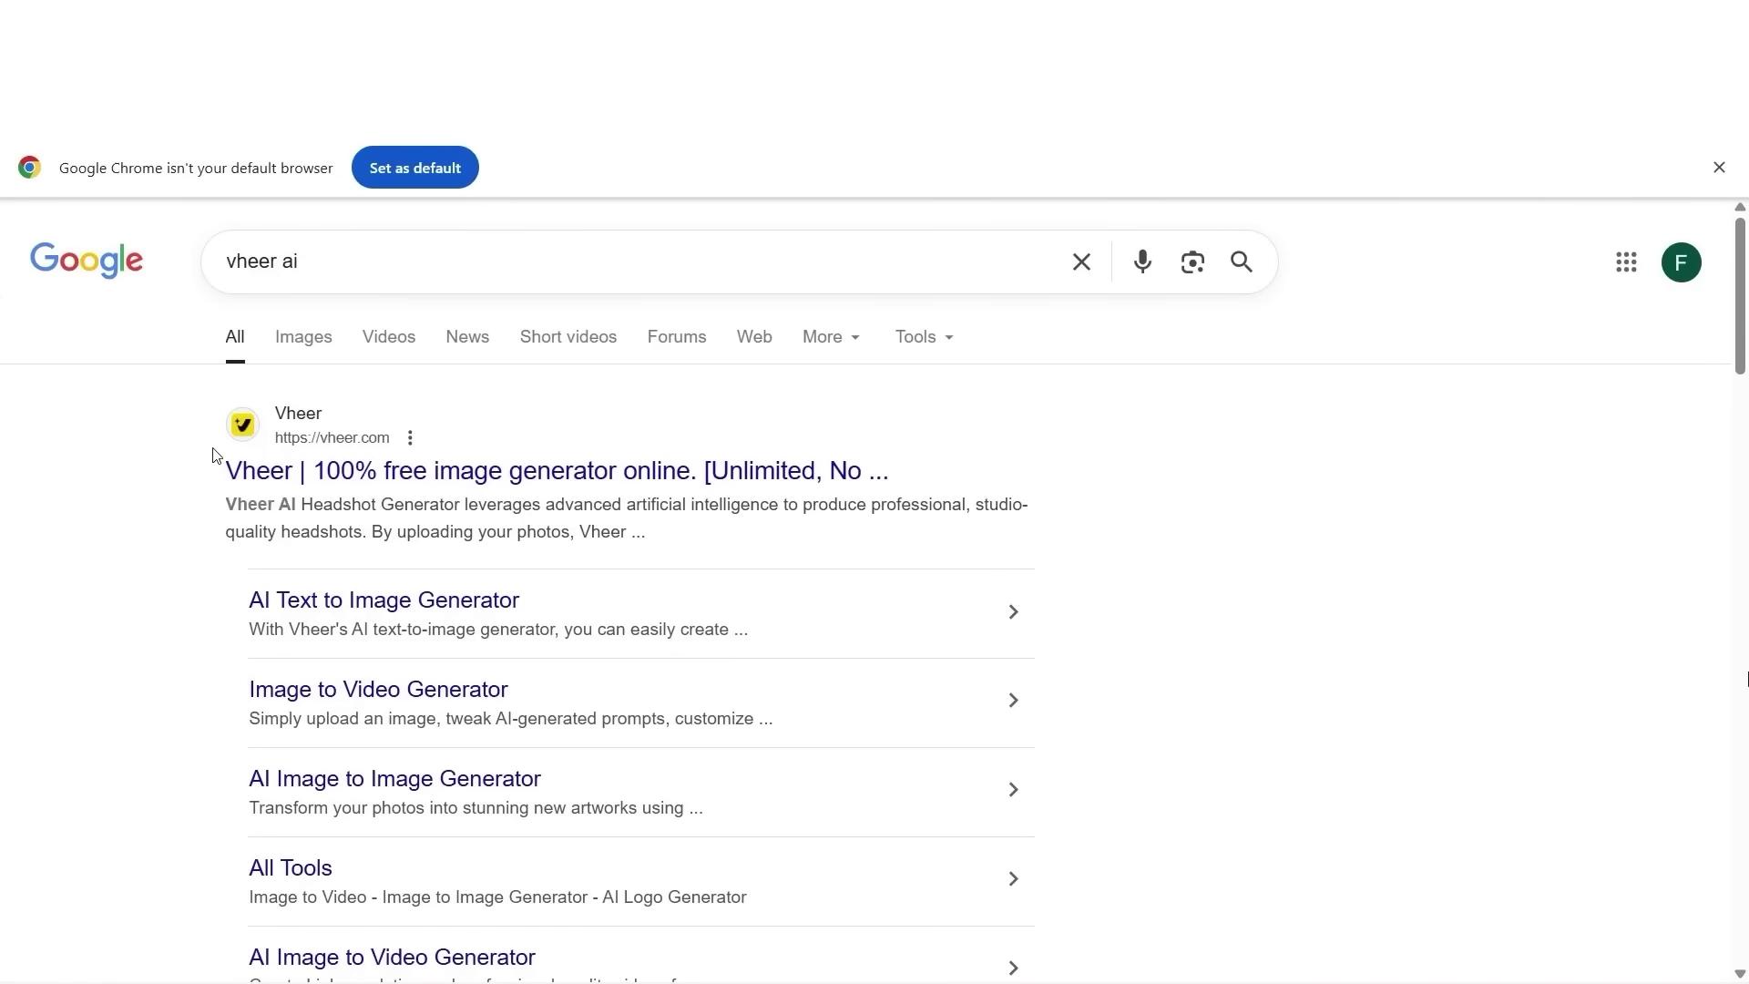
# Visit the Vheer website and its sign-up page, then go to the Image to Video page.
pyautogui.click(284, 491)
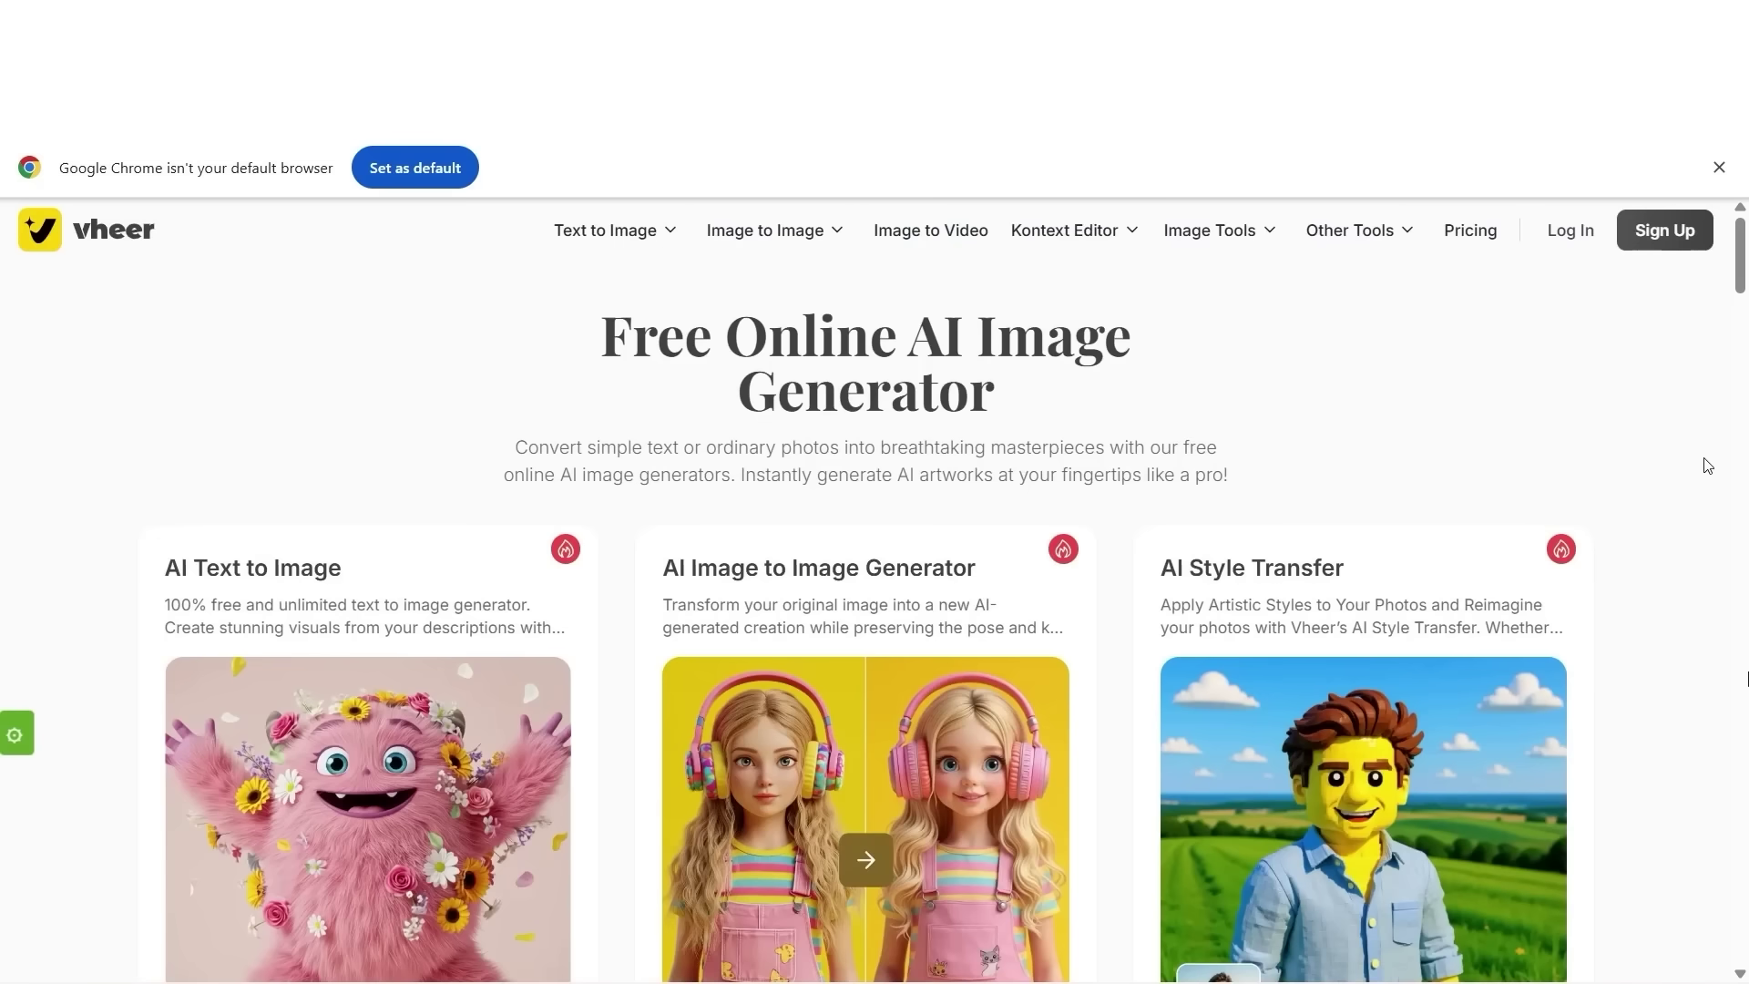
pyautogui.middleClick(1678, 576)
pyautogui.click(1661, 244)
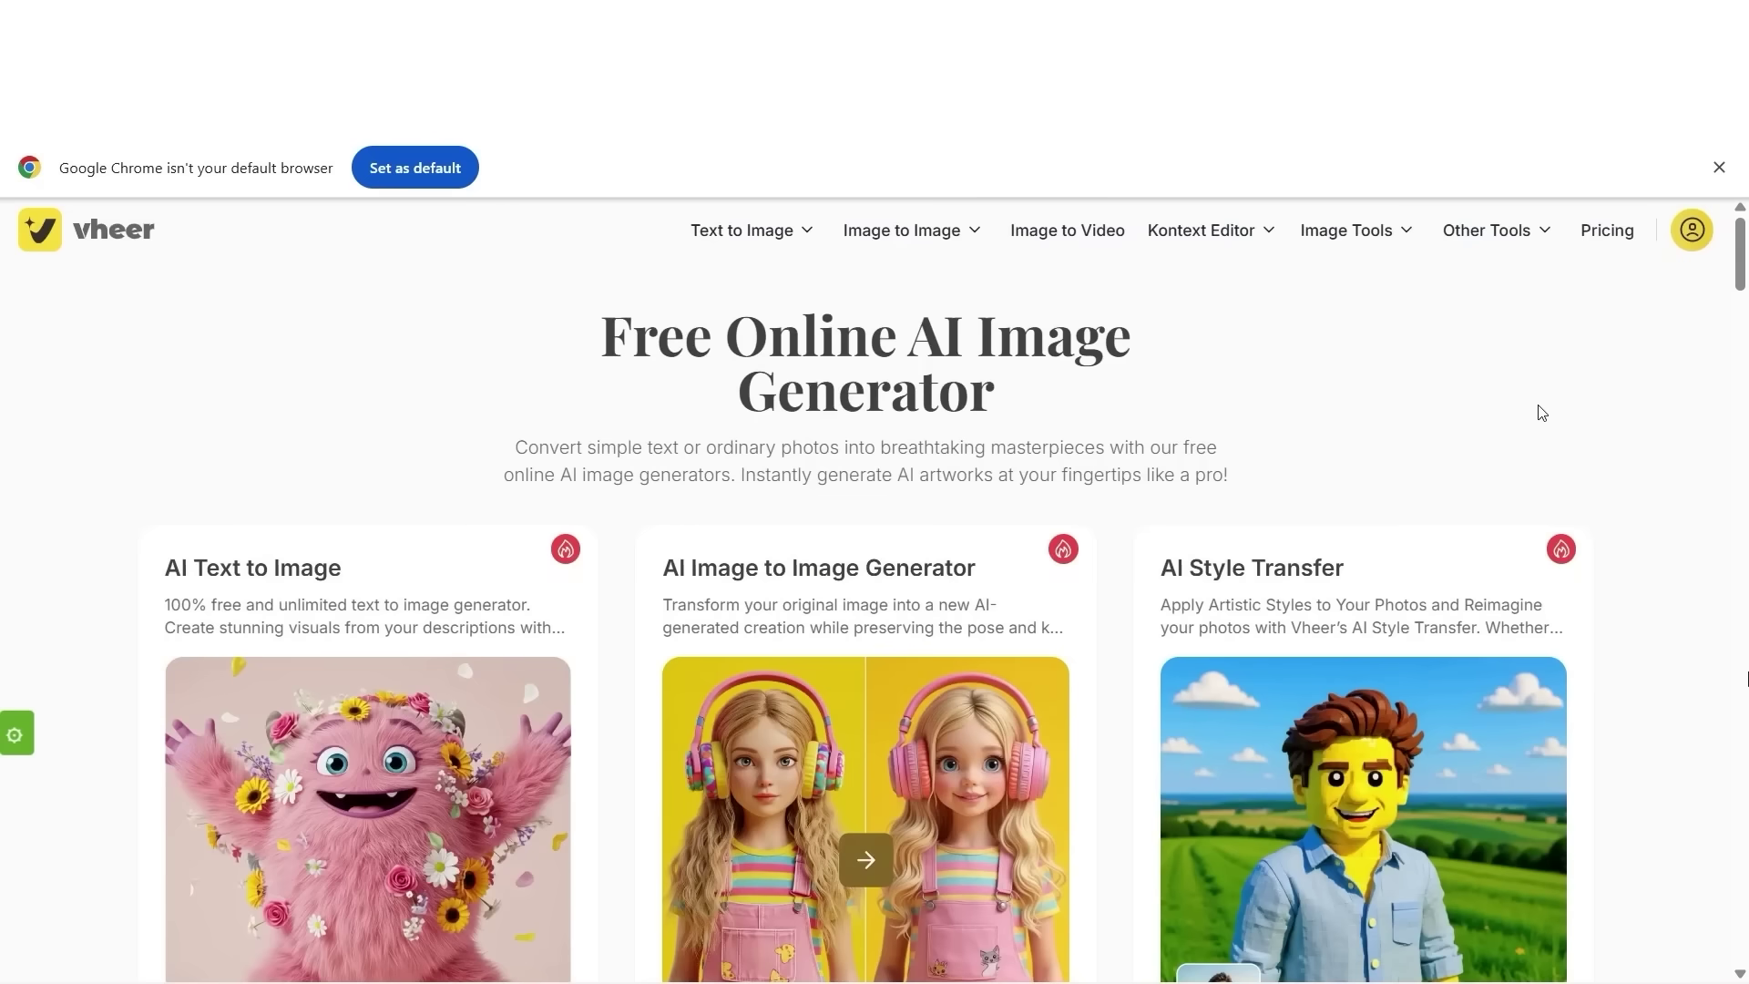
pyautogui.moveTo(613, 230)
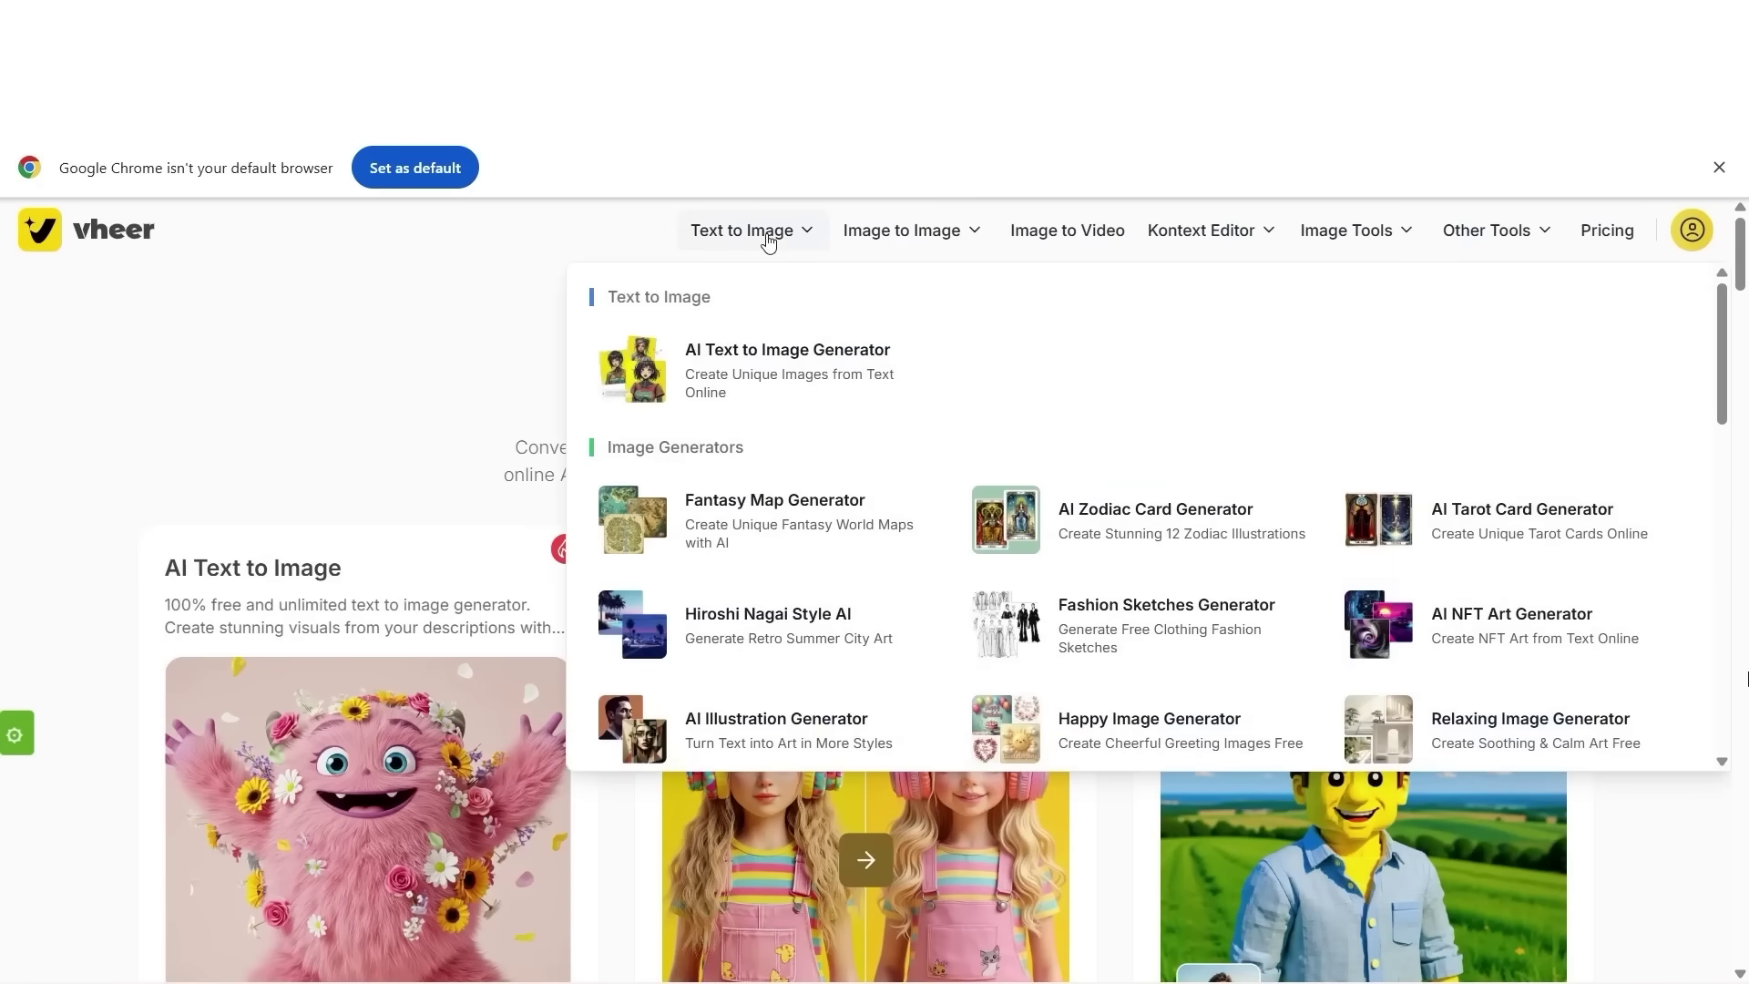
pyautogui.scroll(-2, 792, 356)
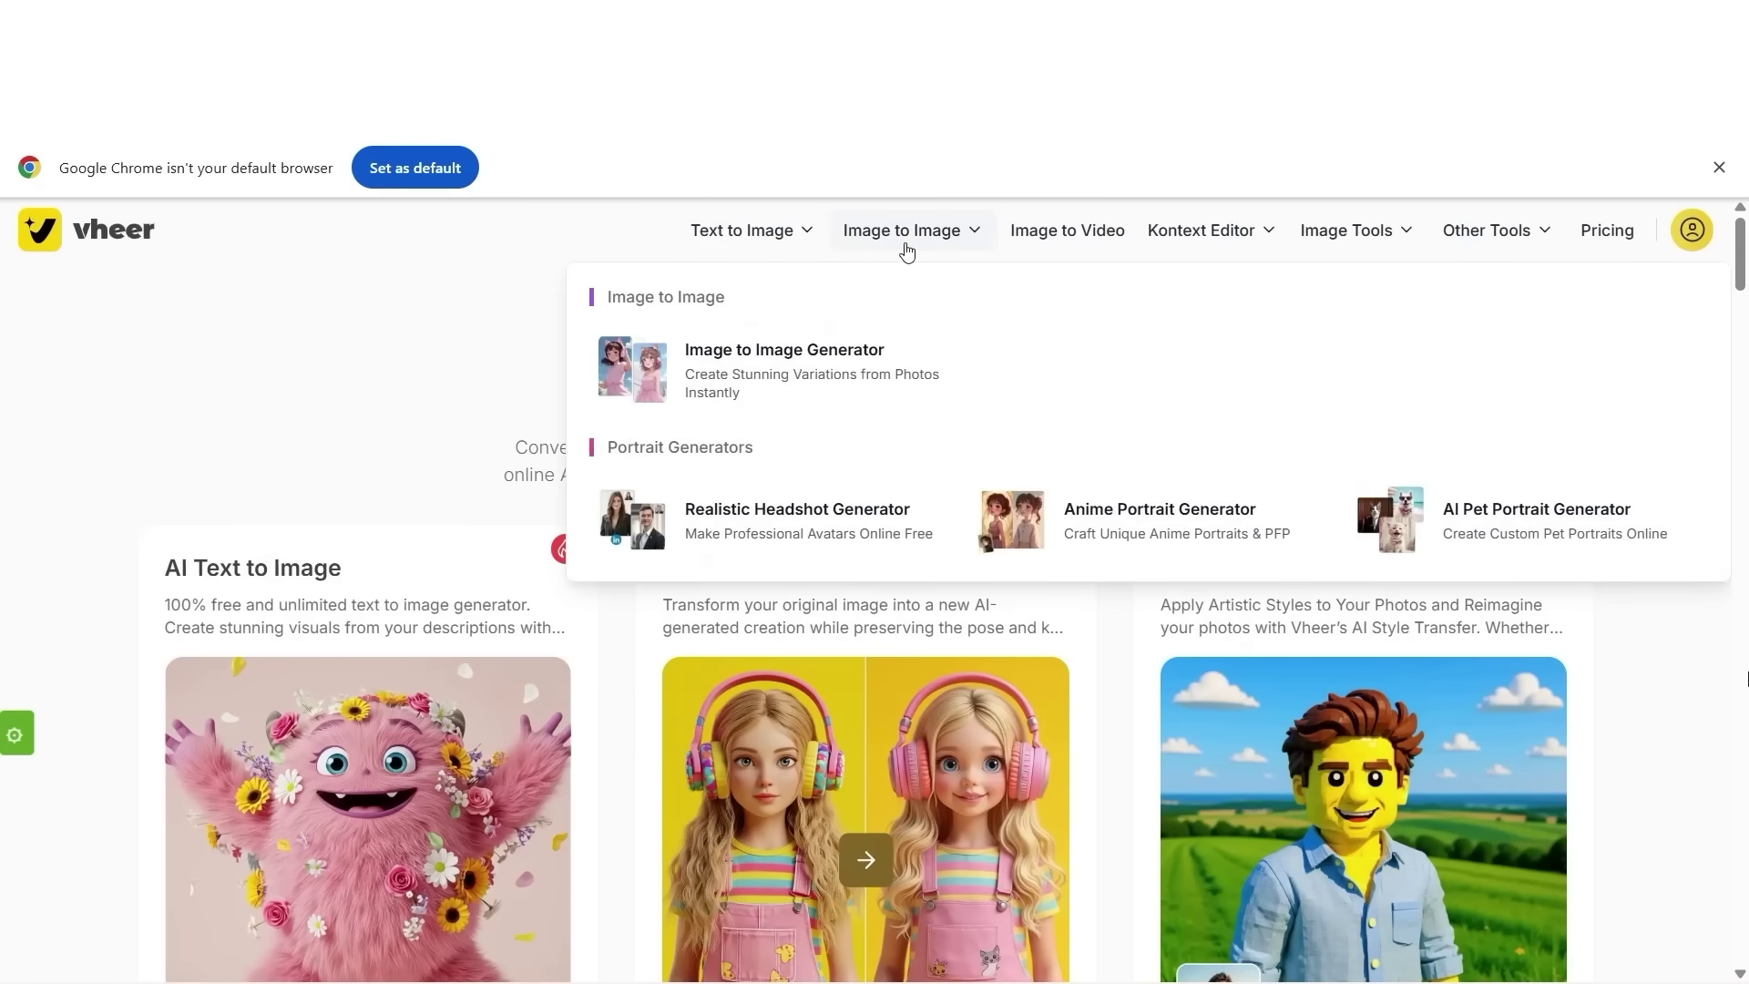
pyautogui.click(1068, 230)
pyautogui.moveTo(1211, 230)
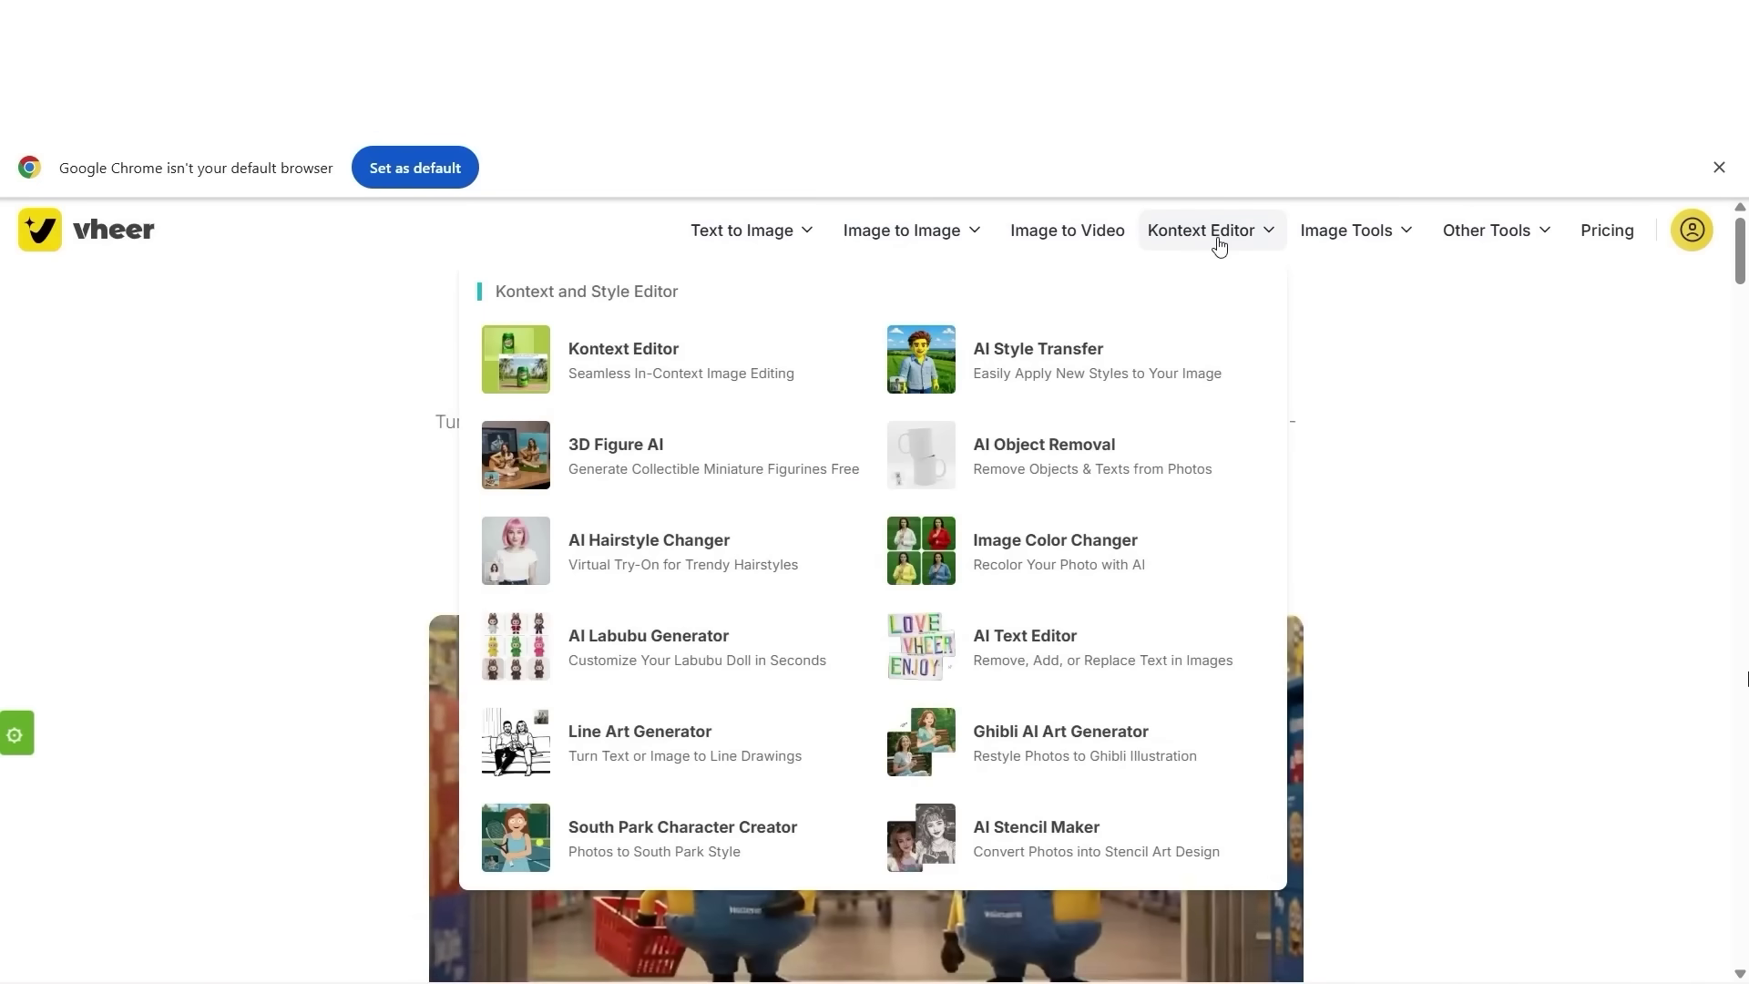
pyautogui.moveTo(1495, 229)
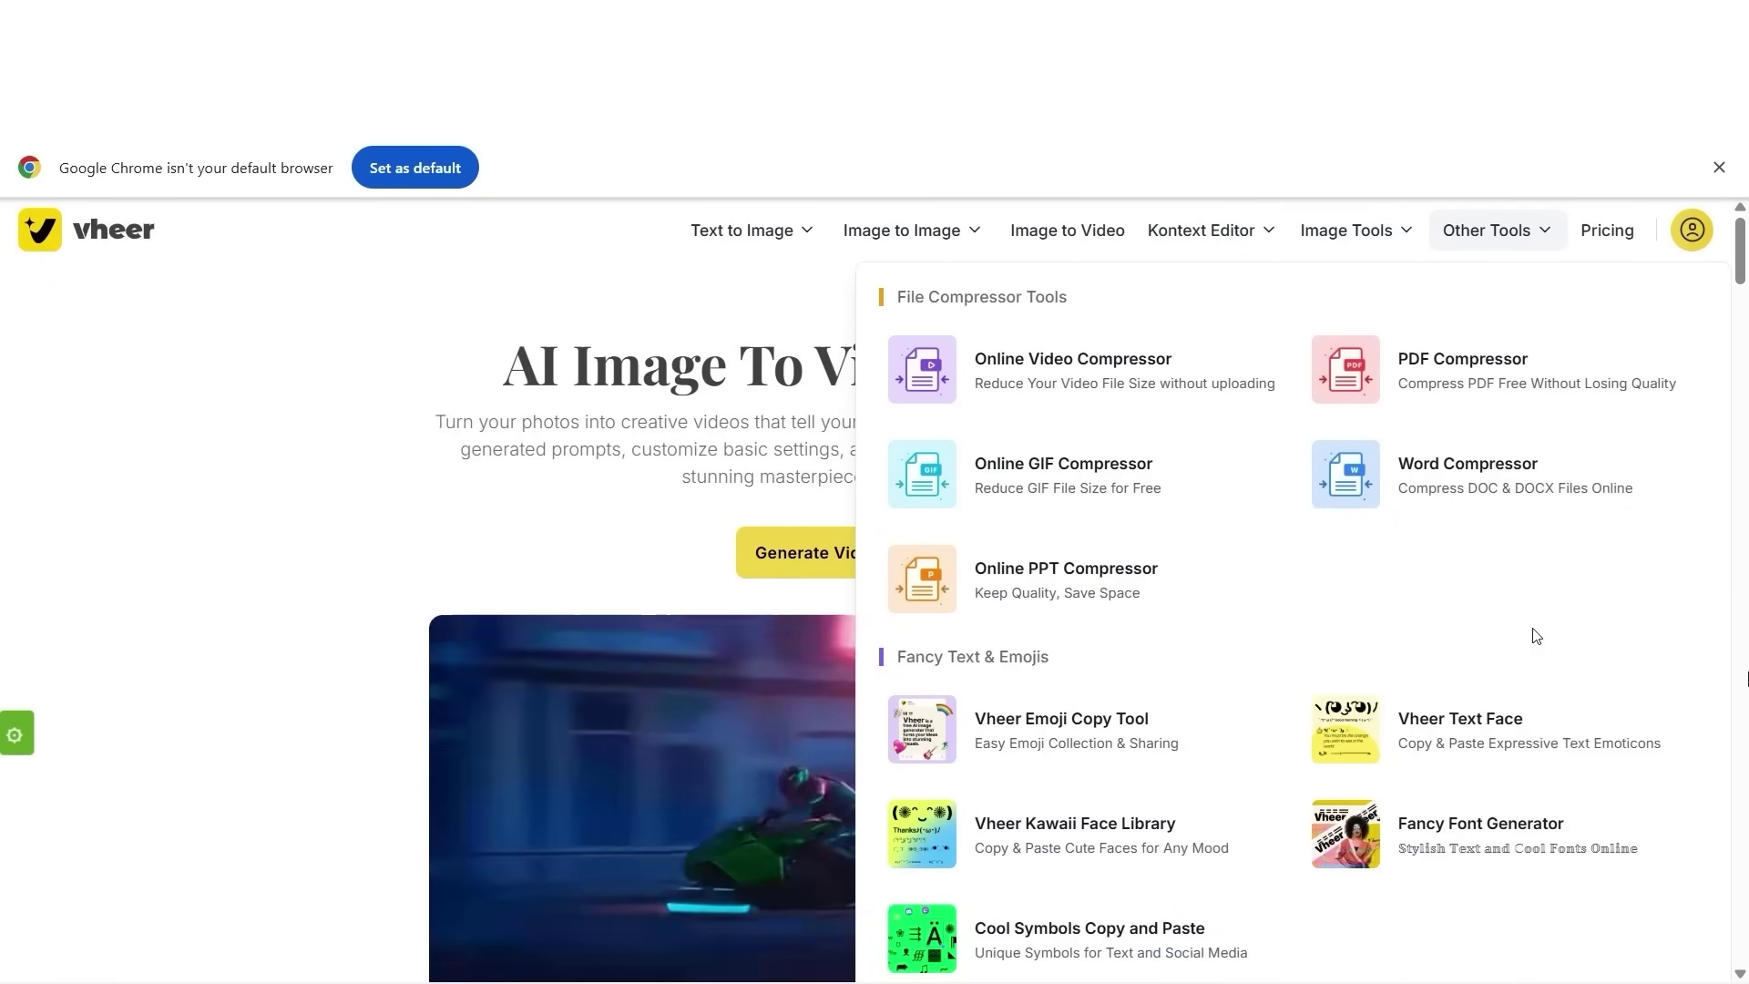
# Generate a 16:9 sunset city-bridge image from a random lightbulb prompt.
pyautogui.click(769, 241)
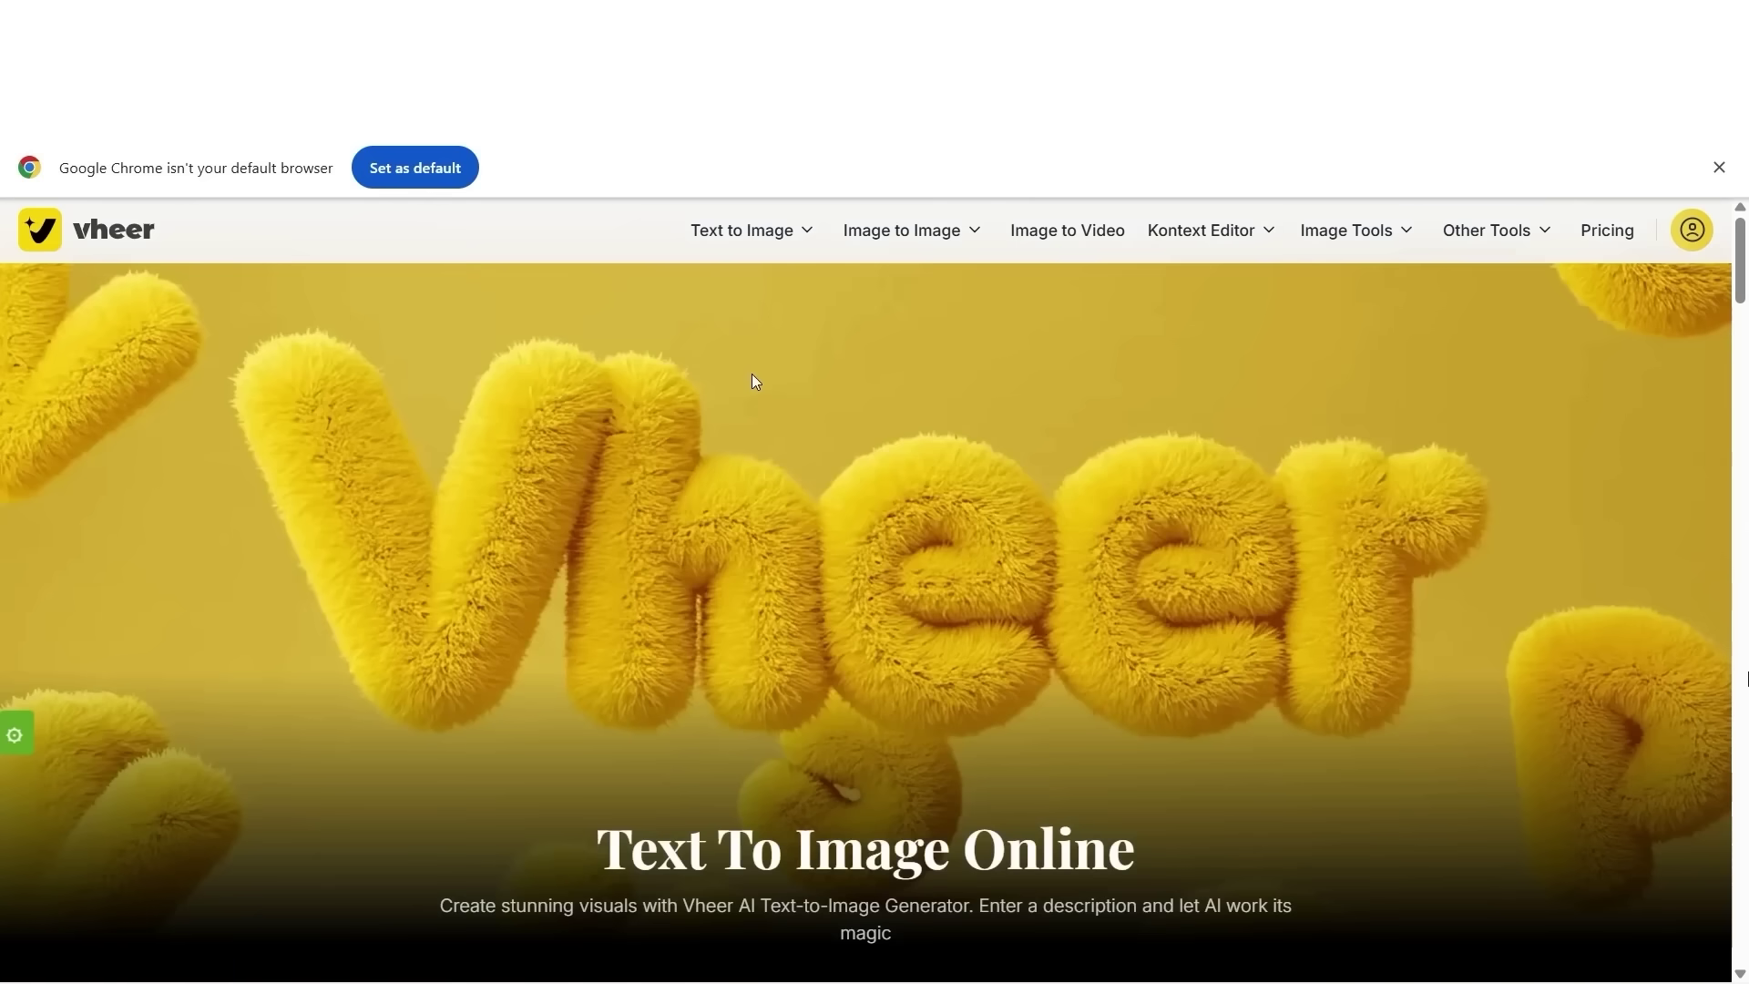
pyautogui.scroll(-1, 751, 380)
pyautogui.click(875, 901)
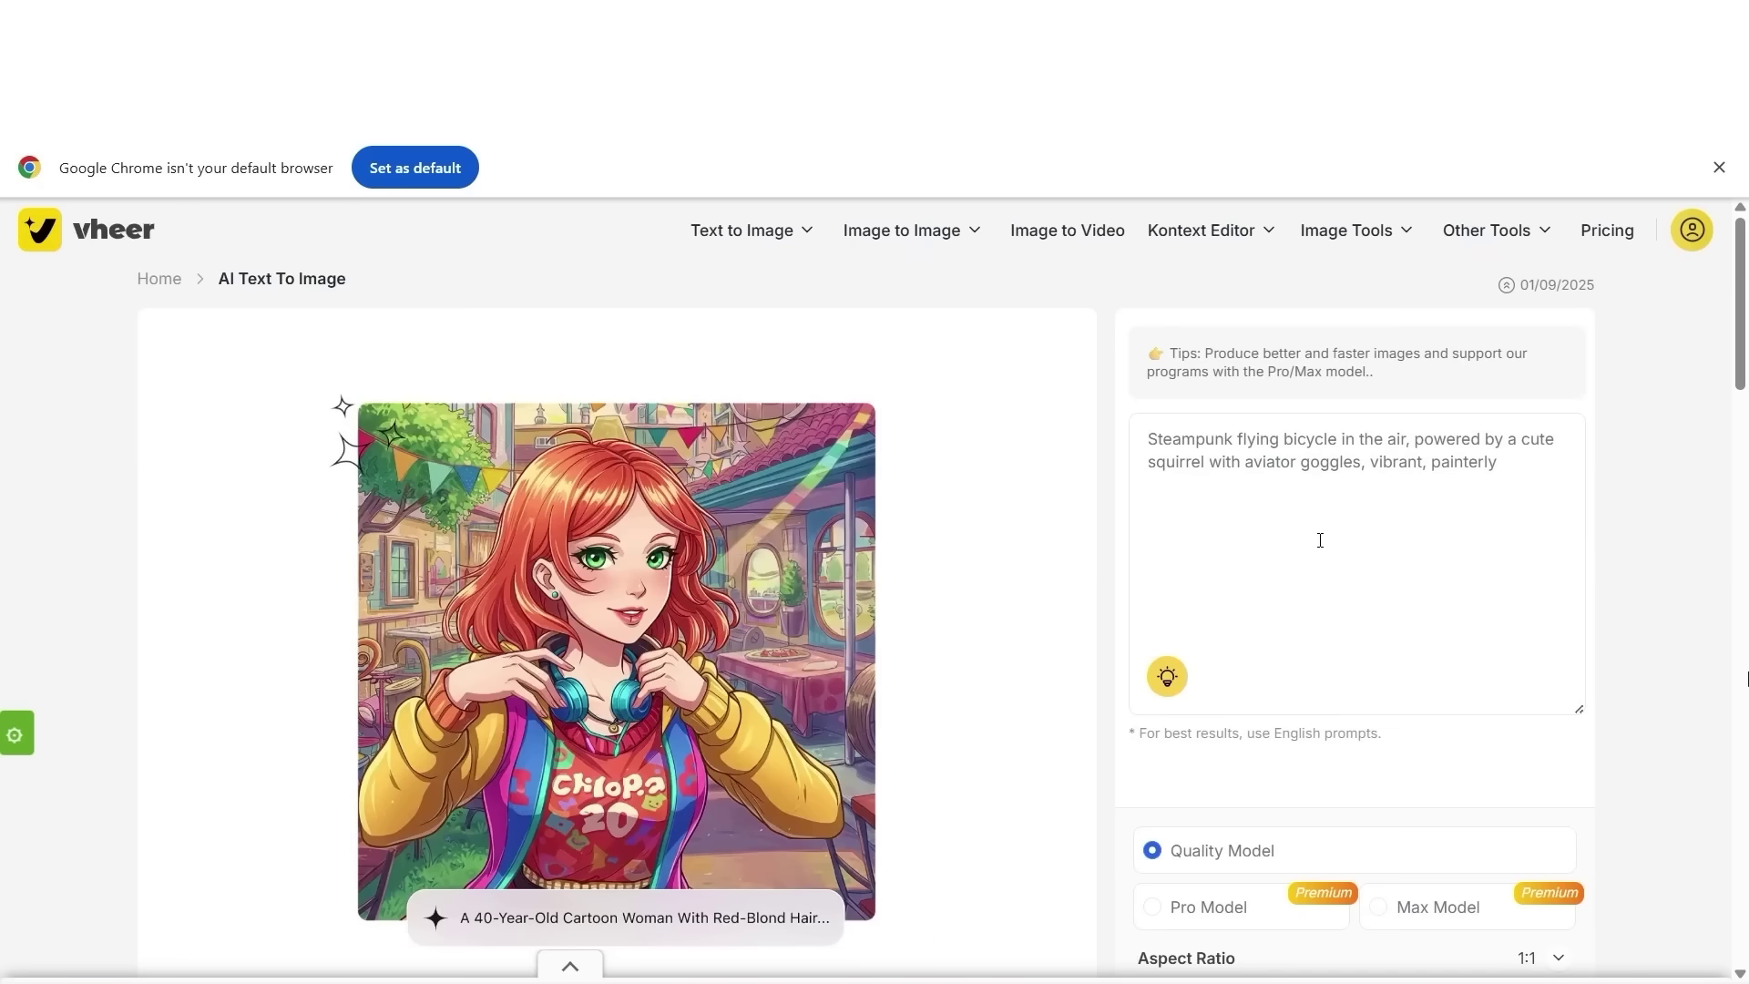
pyautogui.click(1167, 694)
pyautogui.click(1168, 693)
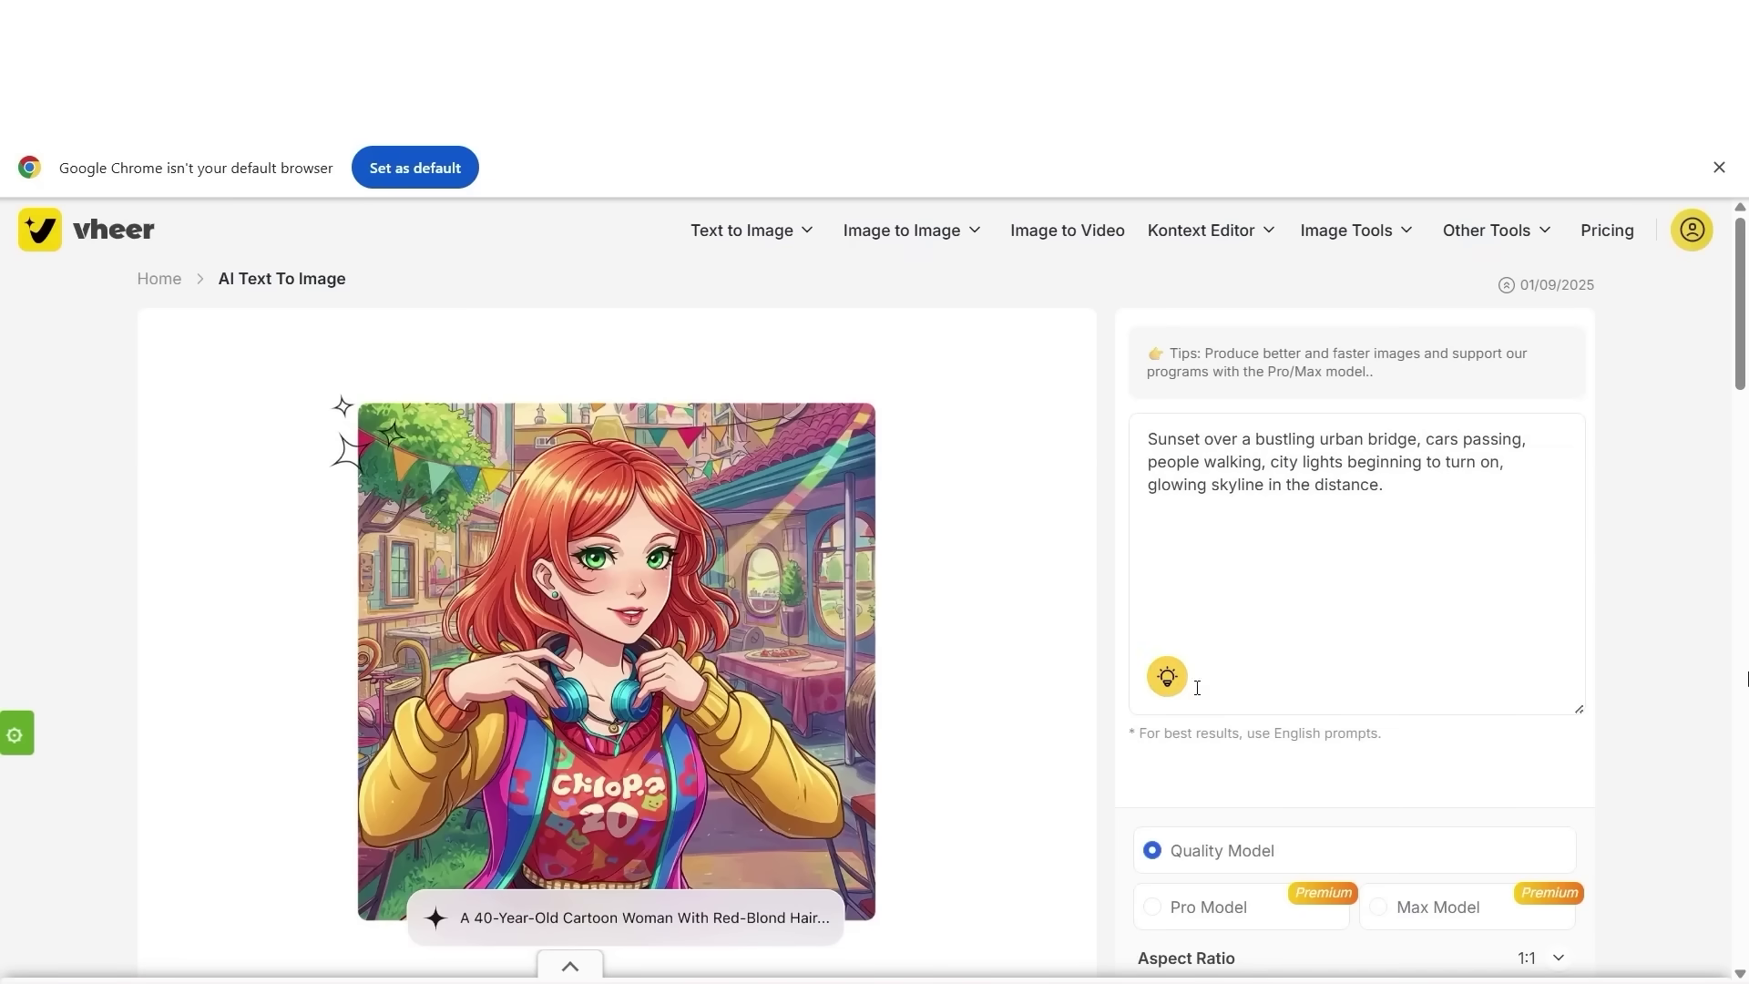
pyautogui.scroll(-1, 1368, 766)
pyautogui.click(1549, 840)
pyautogui.scroll(-2, 1490, 772)
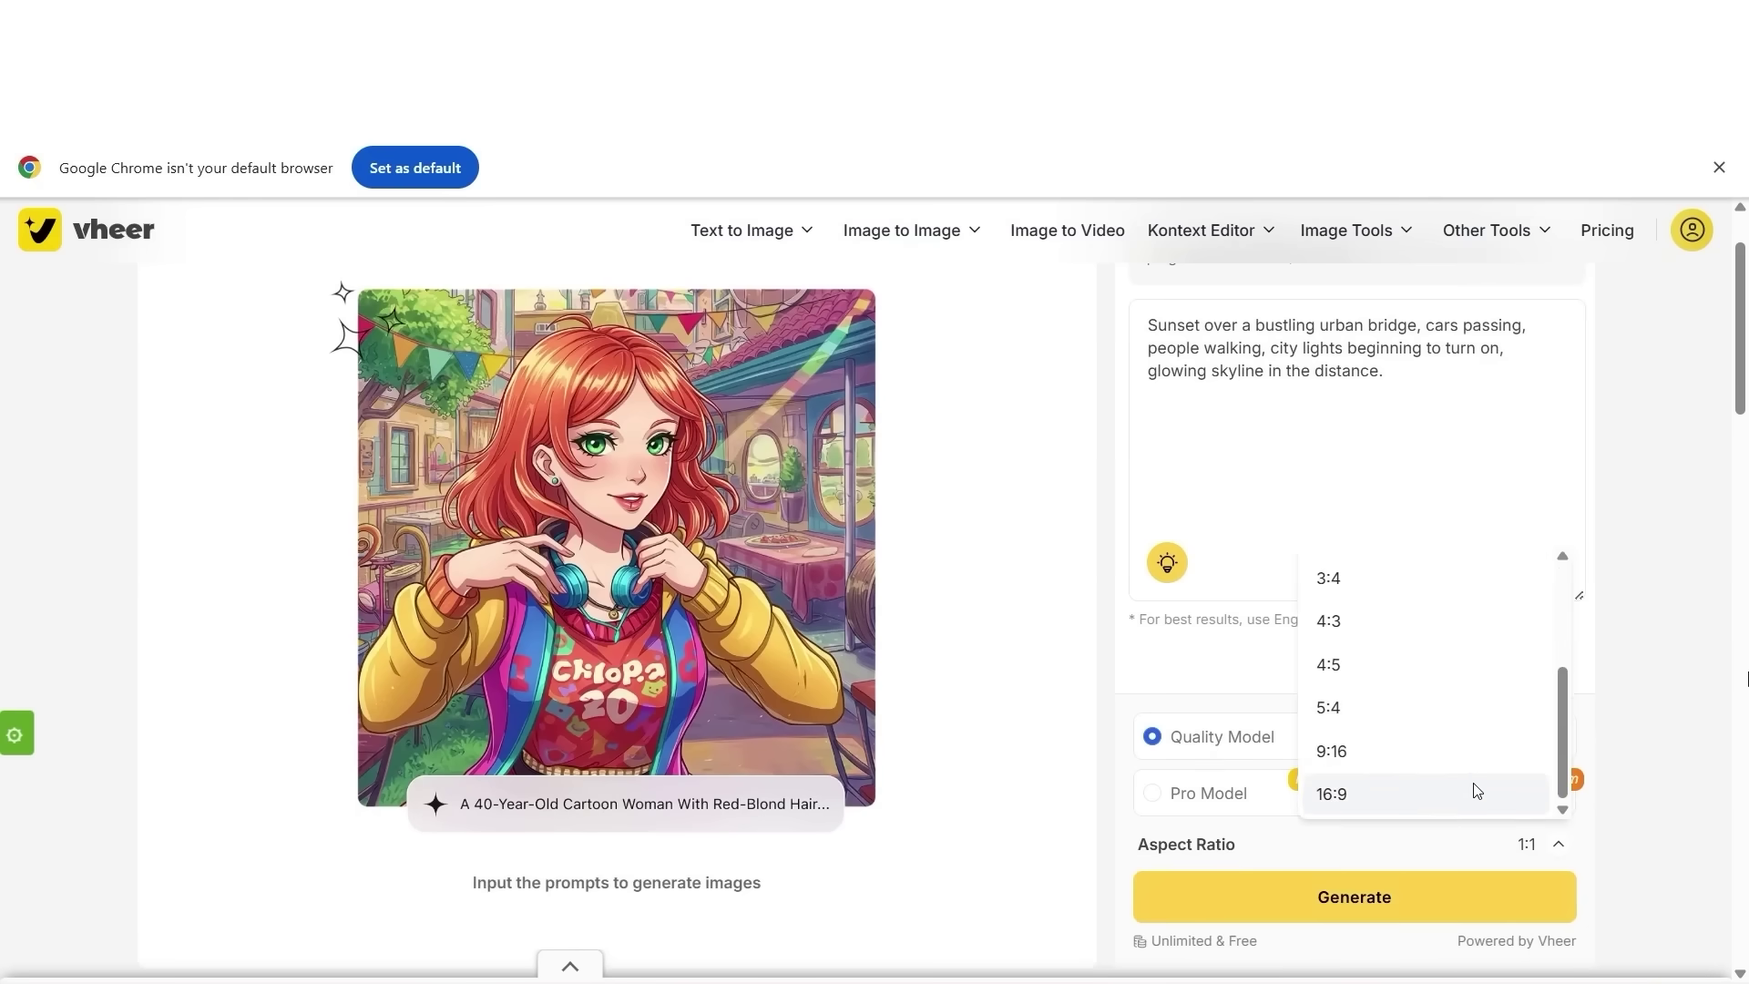
pyautogui.click(1474, 793)
pyautogui.click(1381, 900)
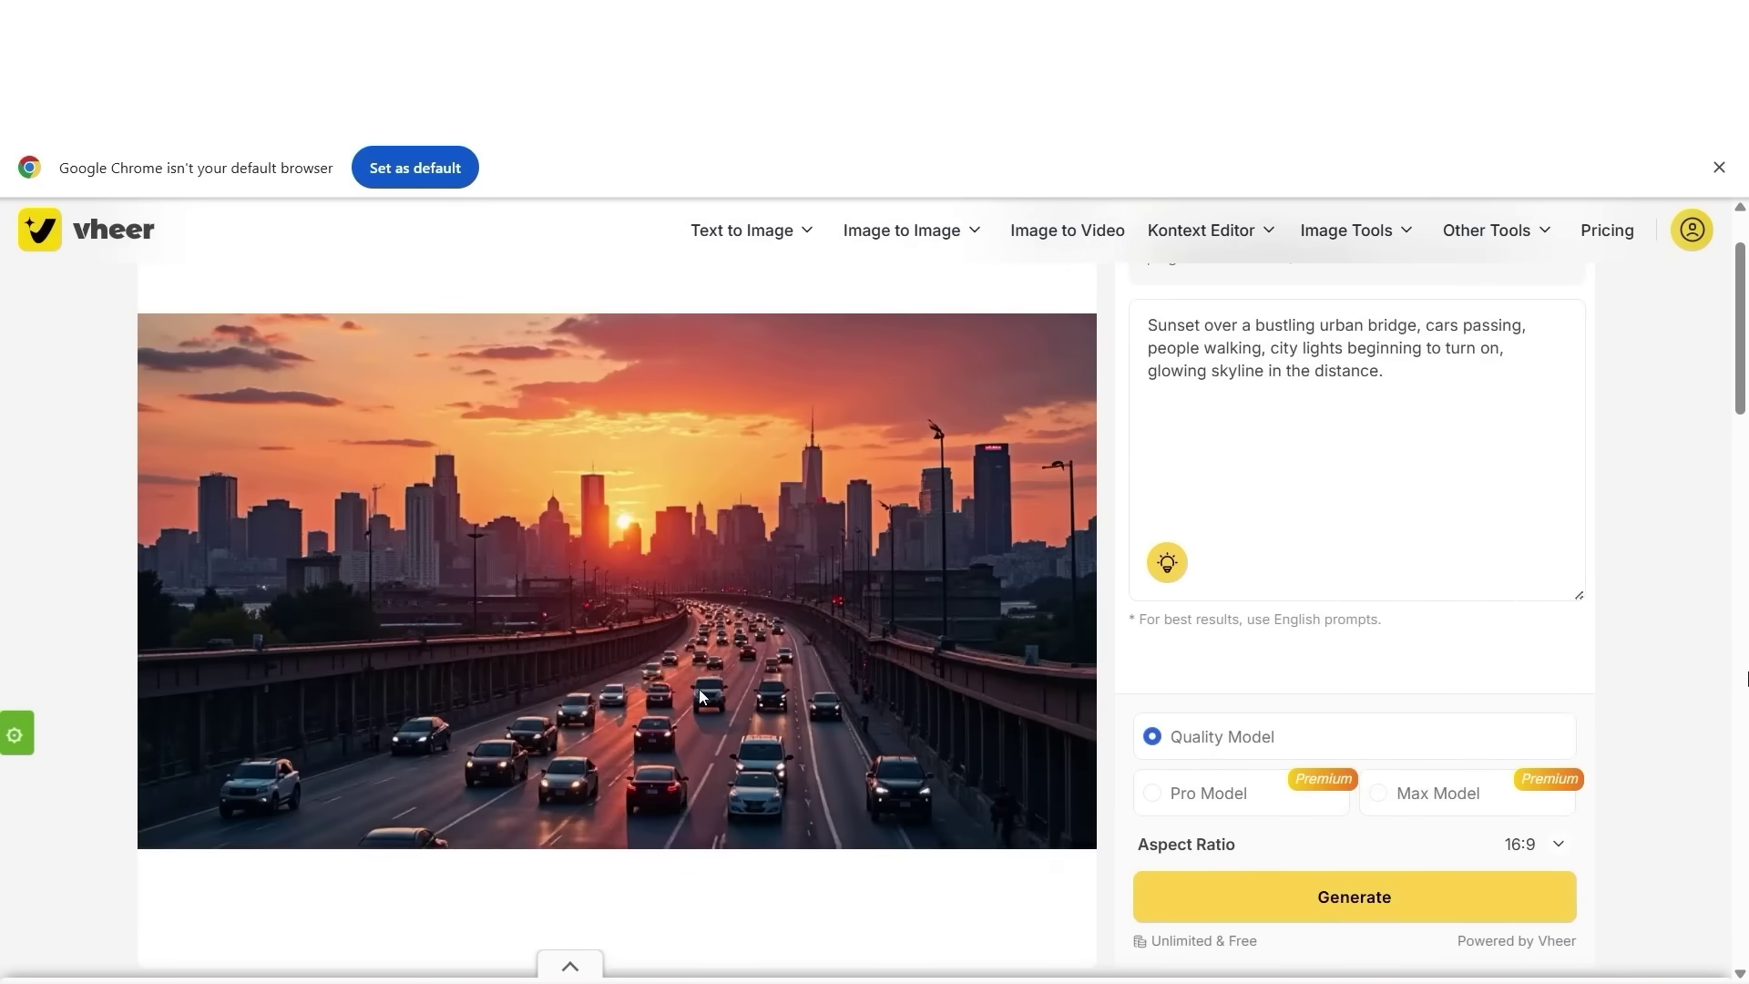
pyautogui.scroll(1, 708, 692)
# Replace the prompt with the neon-city sports car description, keeping the 16:9 ratio.
pyautogui.tripleClick(1298, 463)
pyautogui.hotkey('ctrl', 'v')
pyautogui.scroll(-2, 1459, 552)
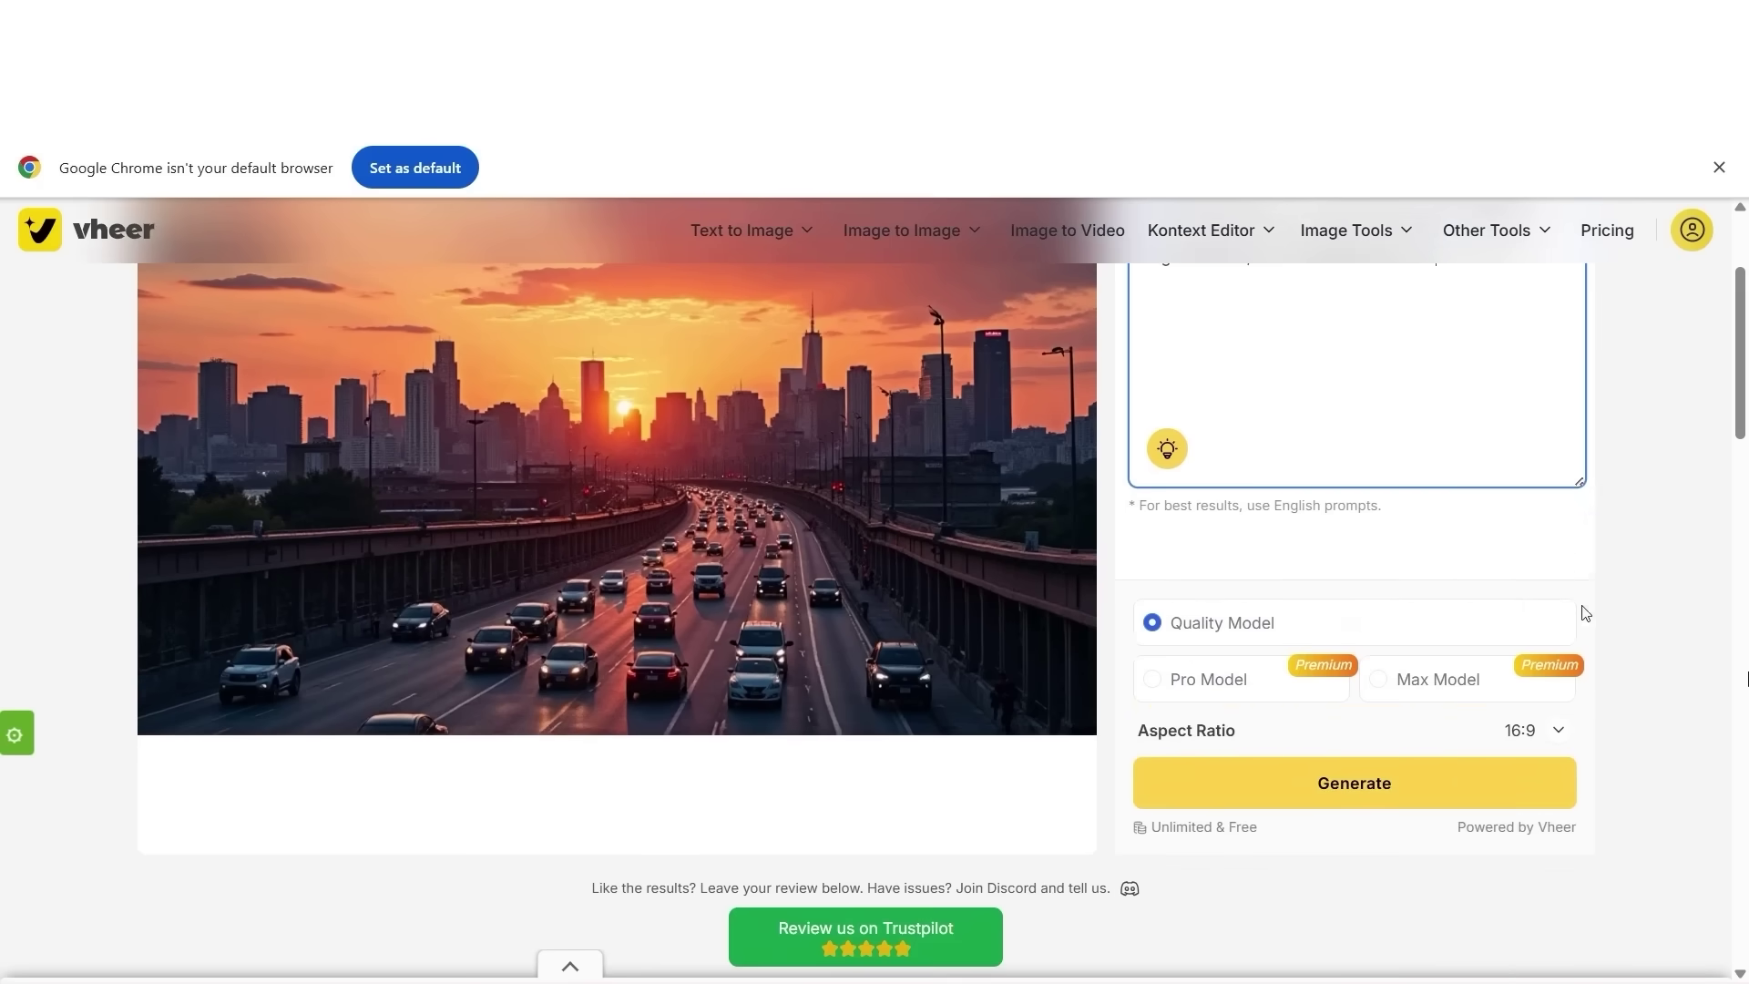
pyautogui.click(1534, 733)
pyautogui.click(1473, 686)
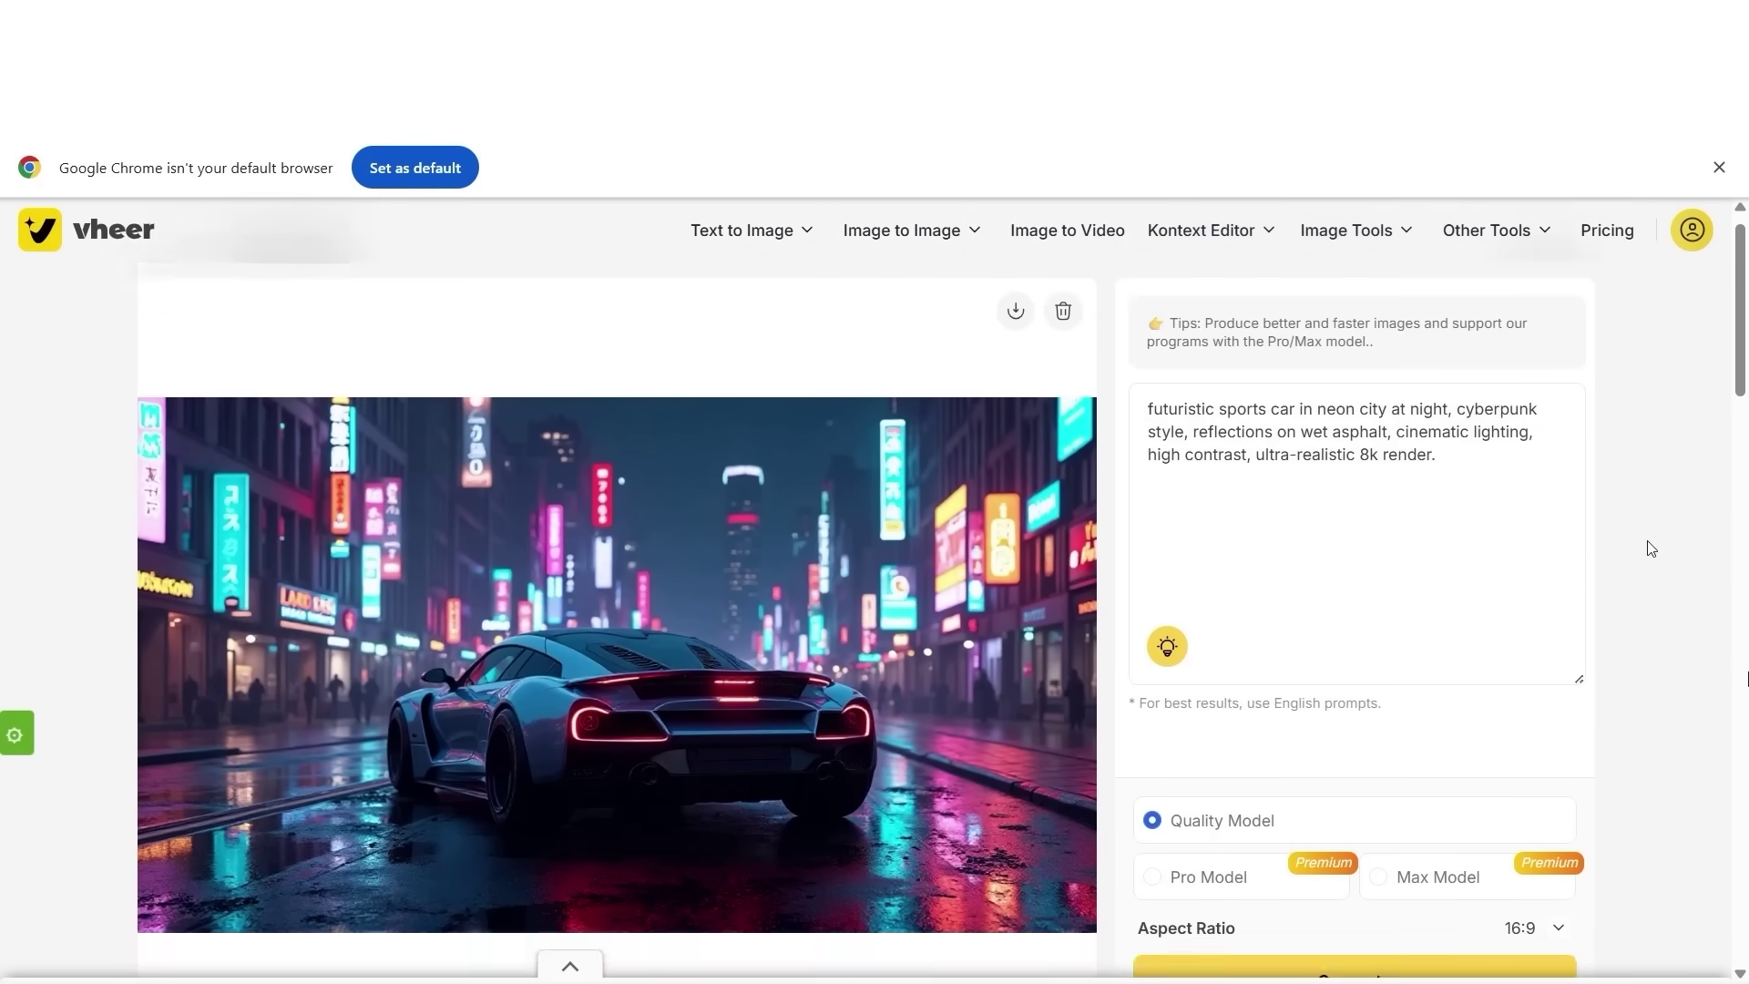
pyautogui.scroll(-1, 1649, 549)
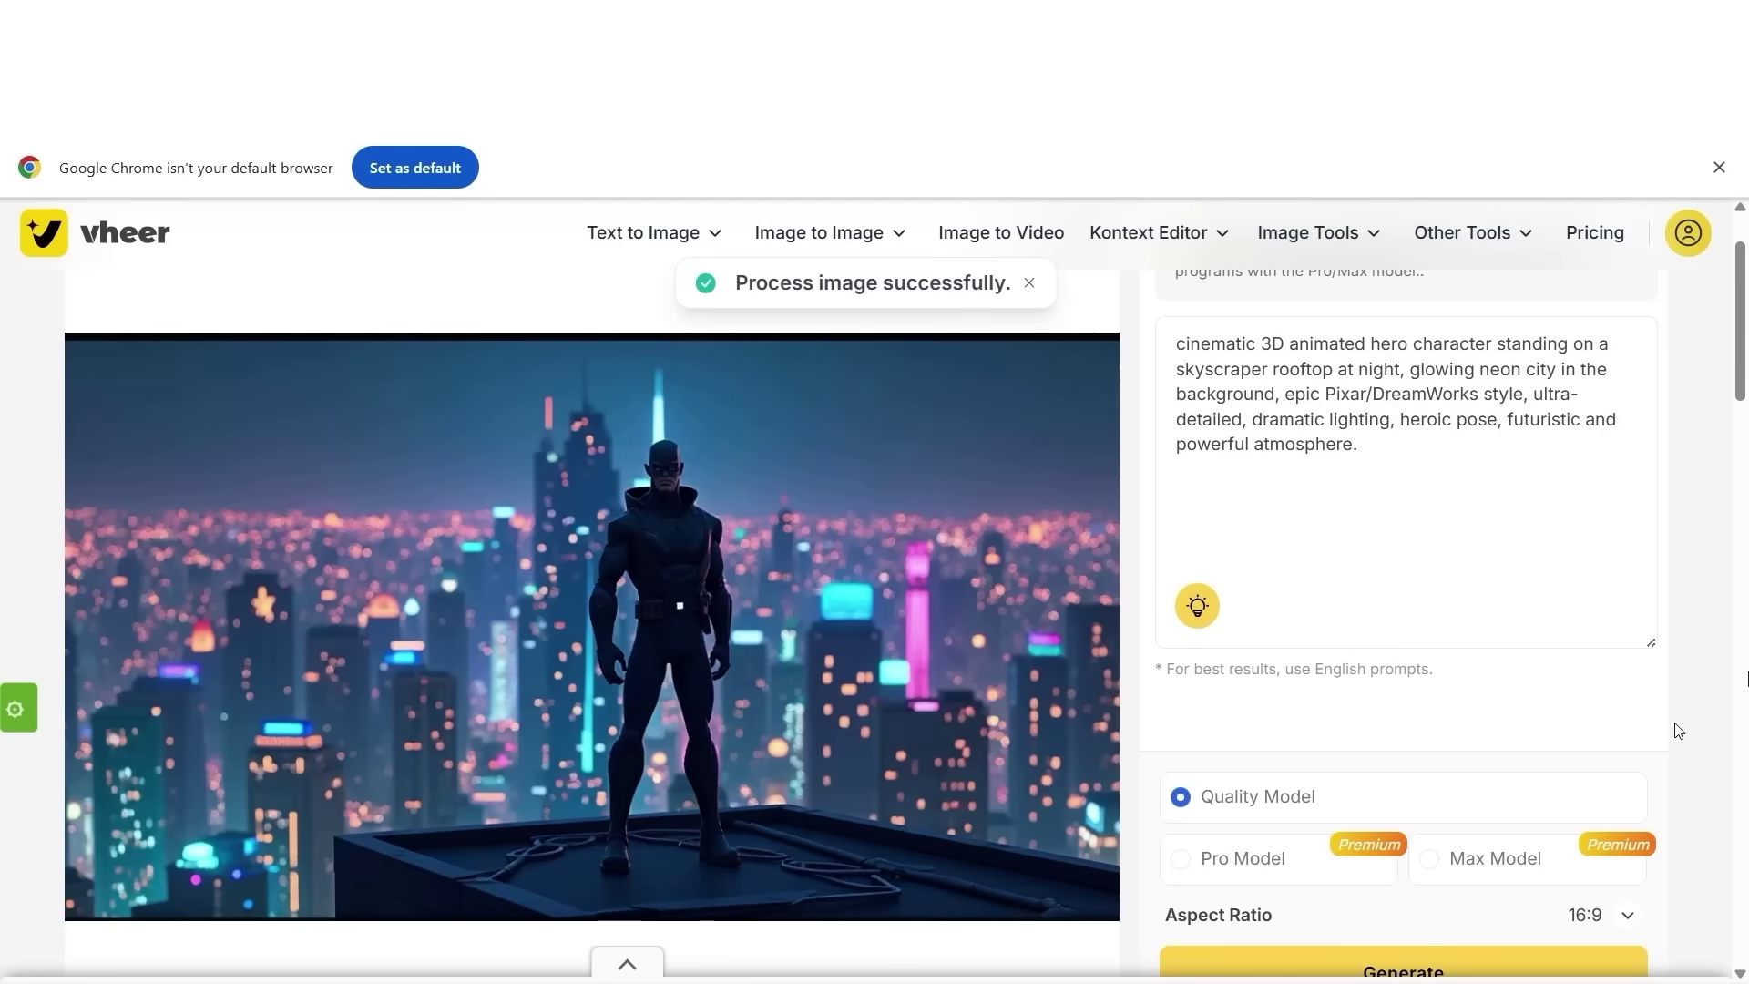
# Paste the vampire girl picture into the Image to Video workspace.
pyautogui.click(1002, 240)
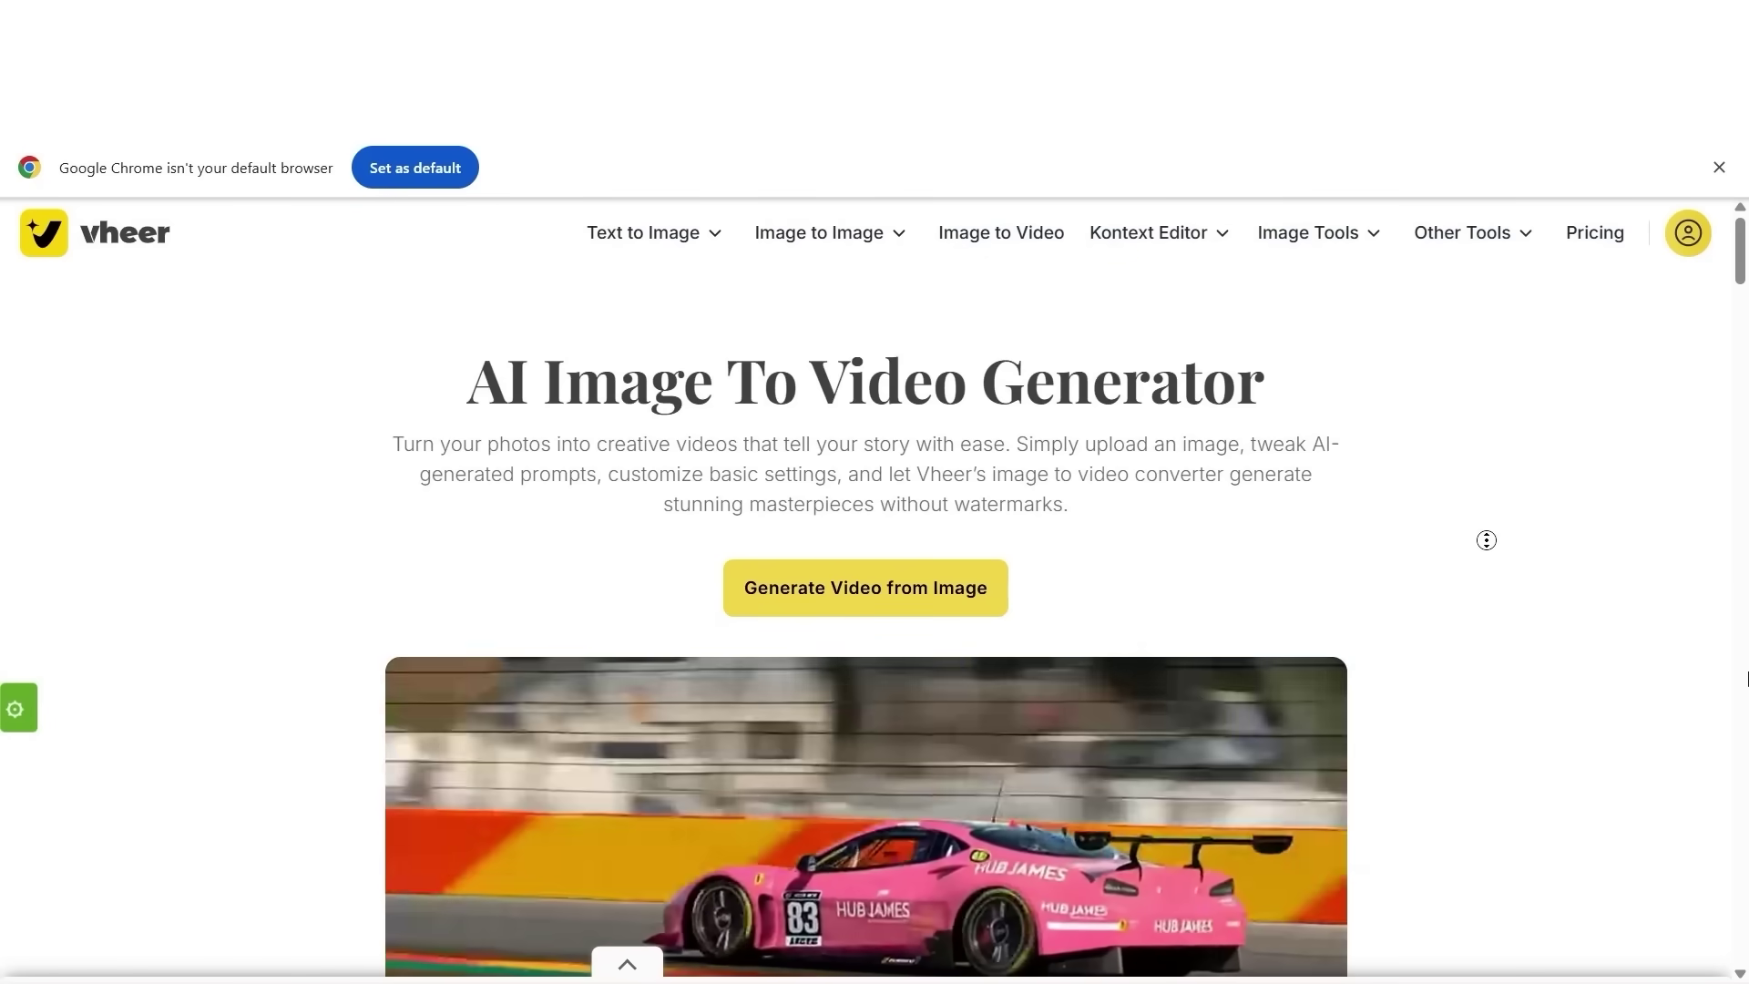
pyautogui.scroll(-1, 1489, 546)
pyautogui.scroll(-1, 1498, 567)
pyautogui.scroll(-1, 1494, 572)
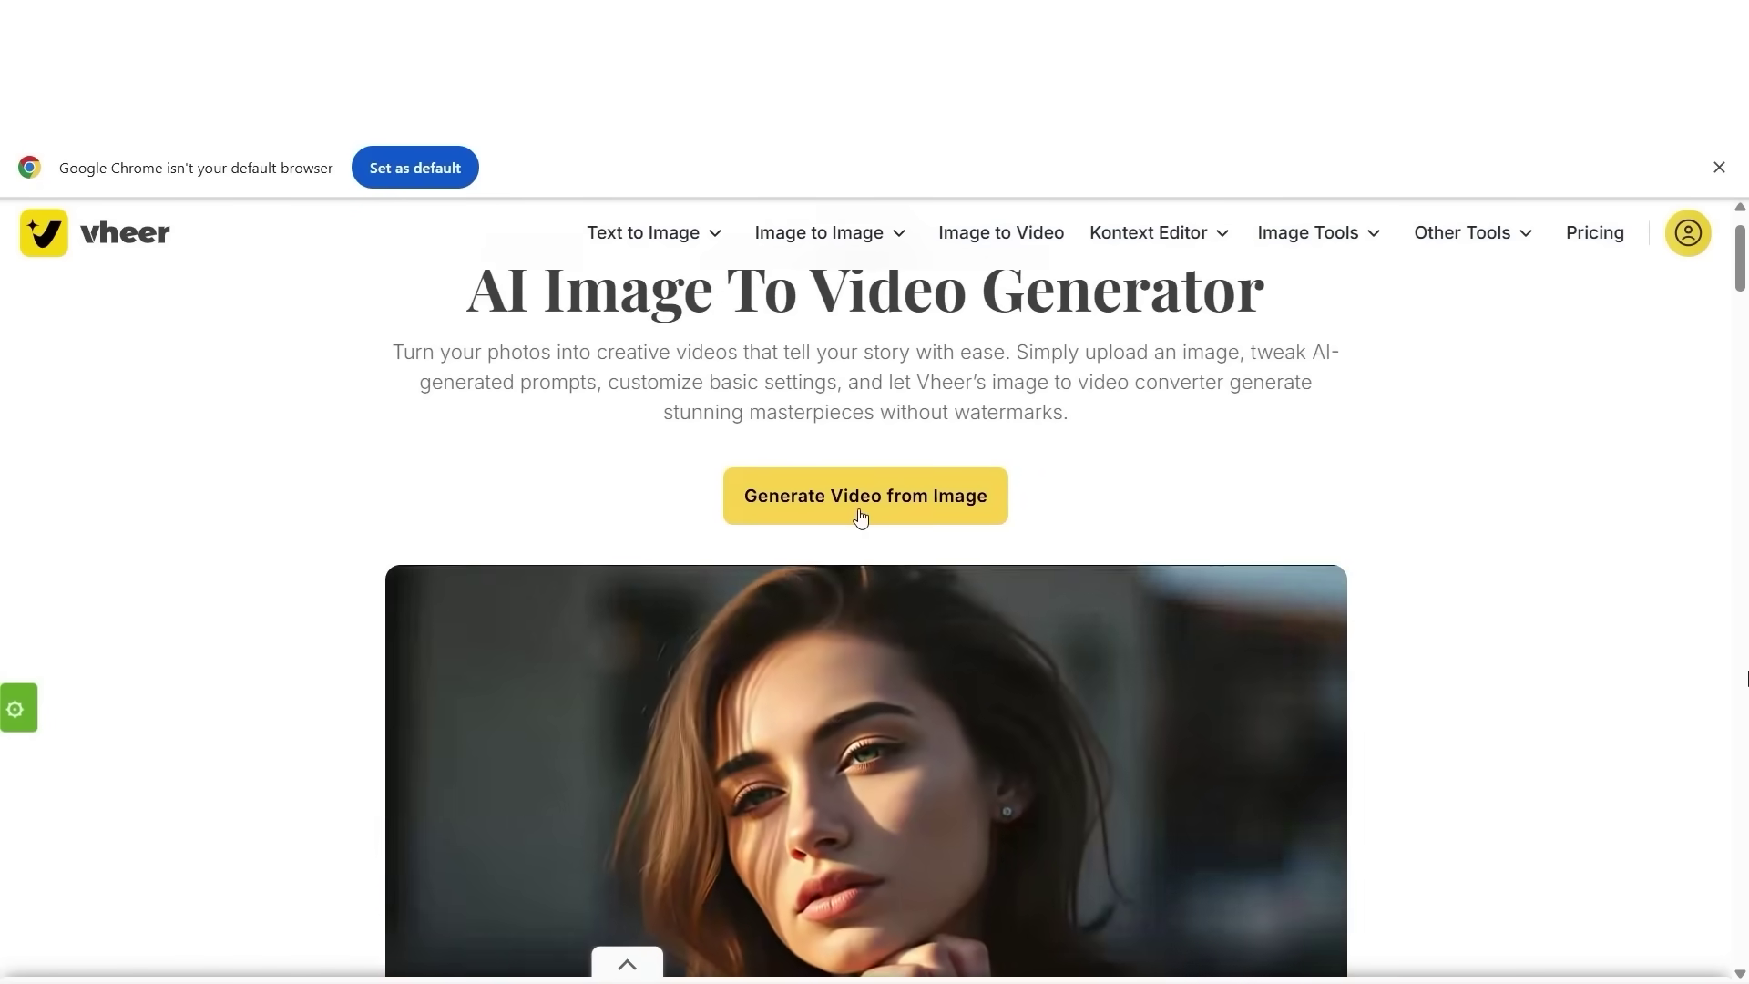
pyautogui.click(860, 506)
pyautogui.hotkey('ctrl', 'v')
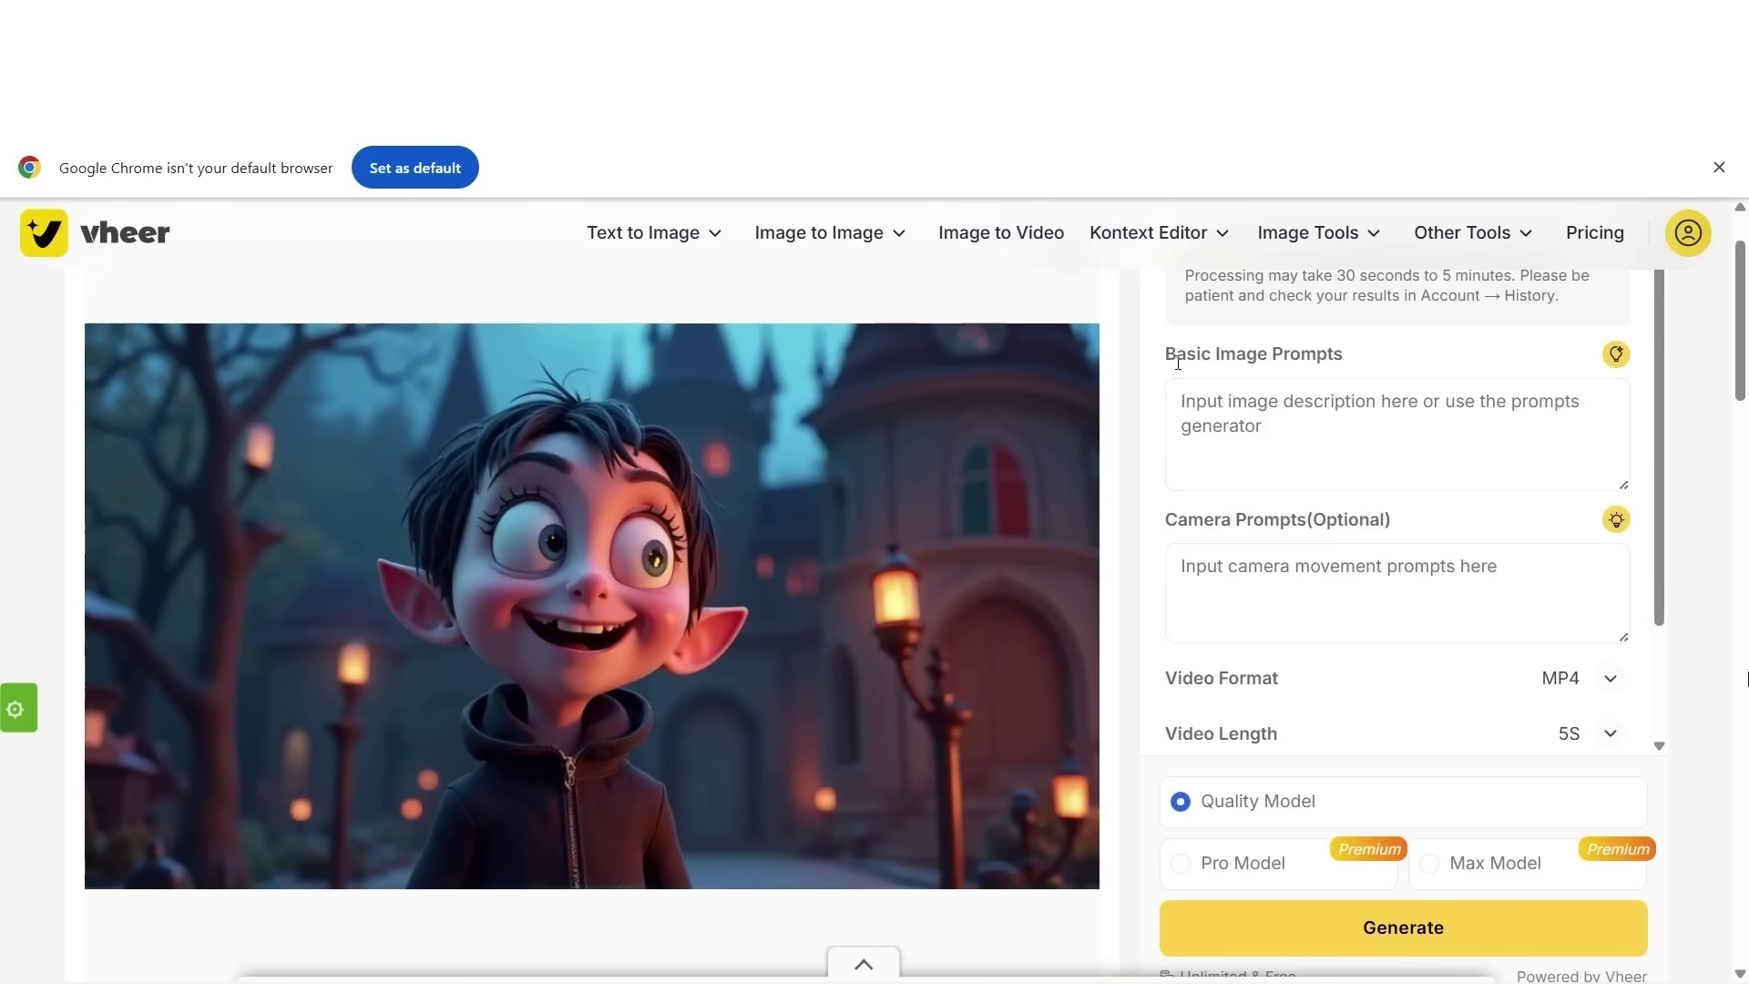
pyautogui.moveTo(1176, 355); pyautogui.dragTo(1321, 354)
pyautogui.click(1365, 364)
pyautogui.moveTo(1174, 518); pyautogui.dragTo(1370, 518)
pyautogui.click(1387, 542)
# Auto-generate the vampire girl image description and a camera movement prompt.
pyautogui.click(1615, 356)
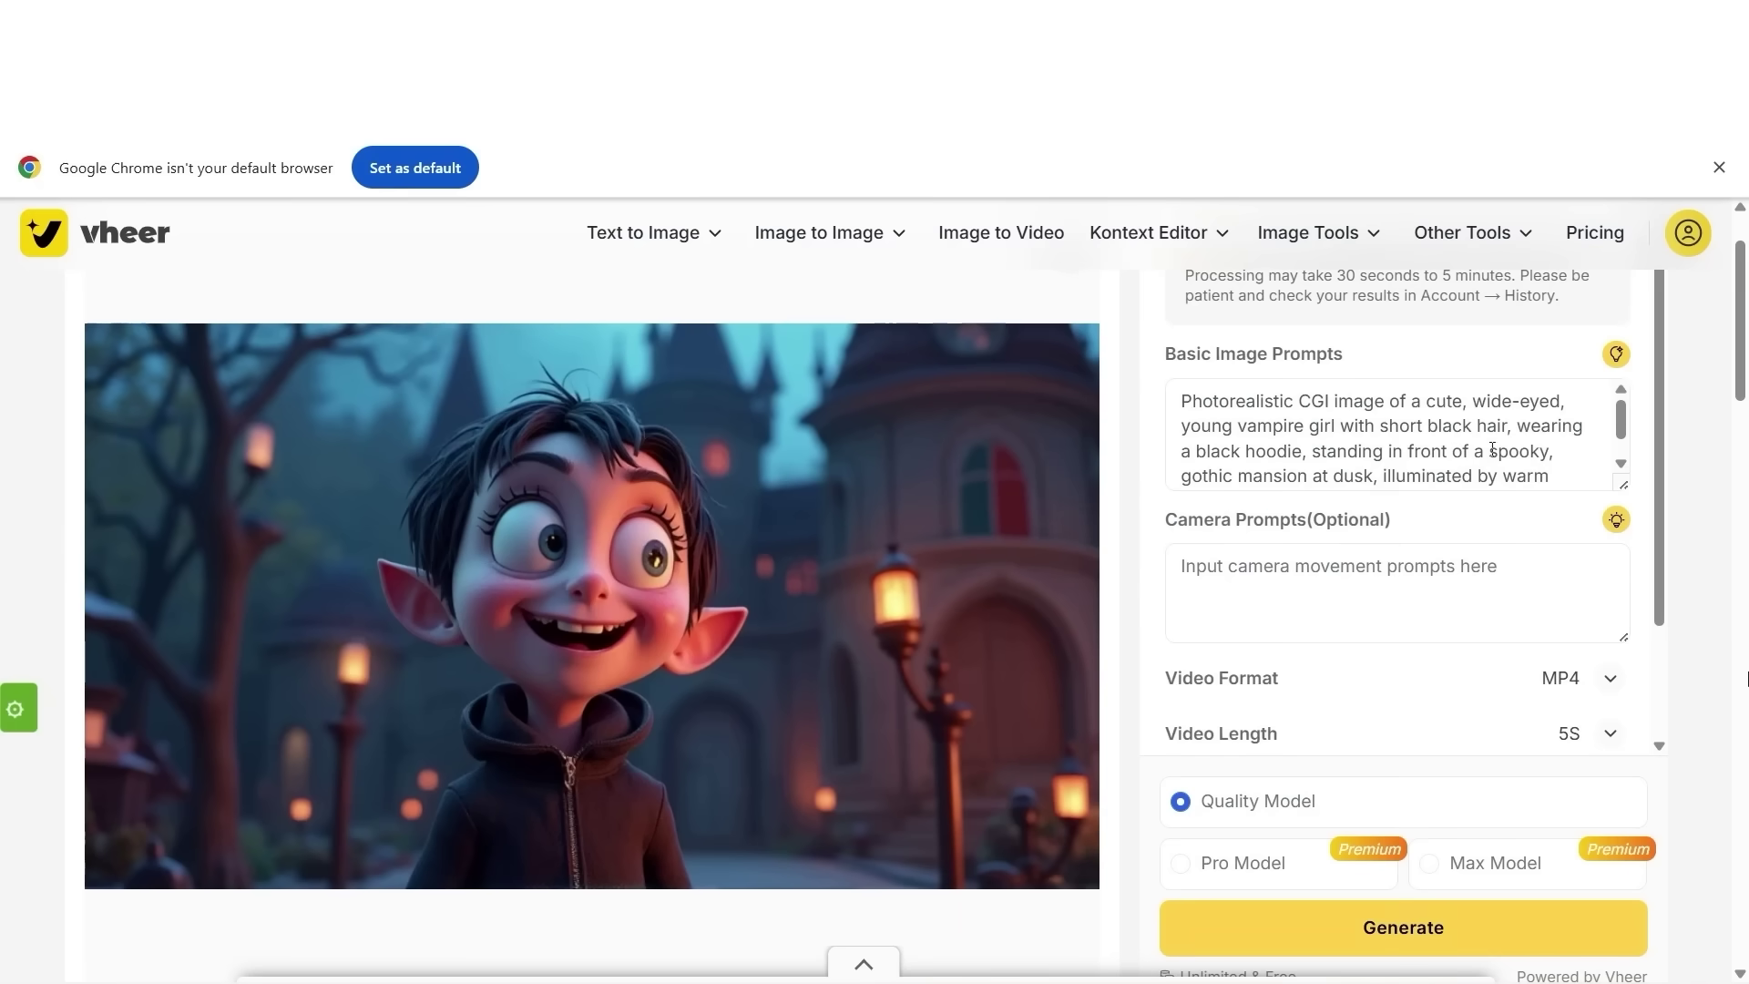
pyautogui.click(1620, 464)
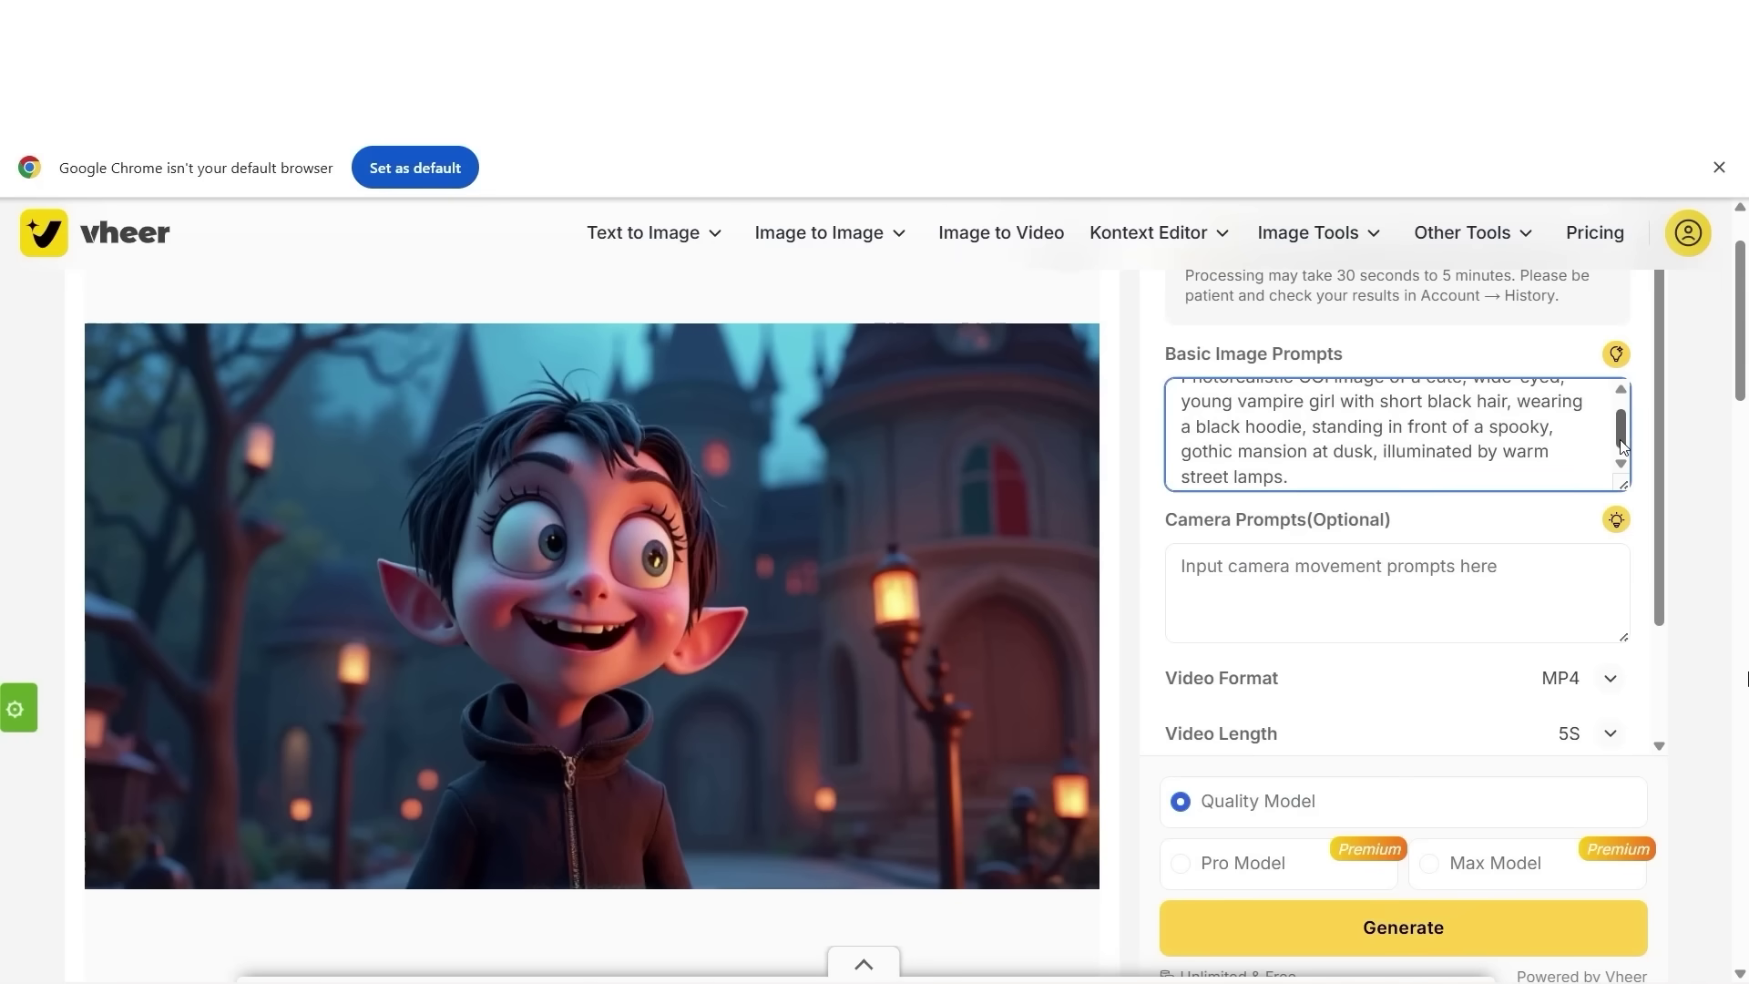
pyautogui.click(1617, 521)
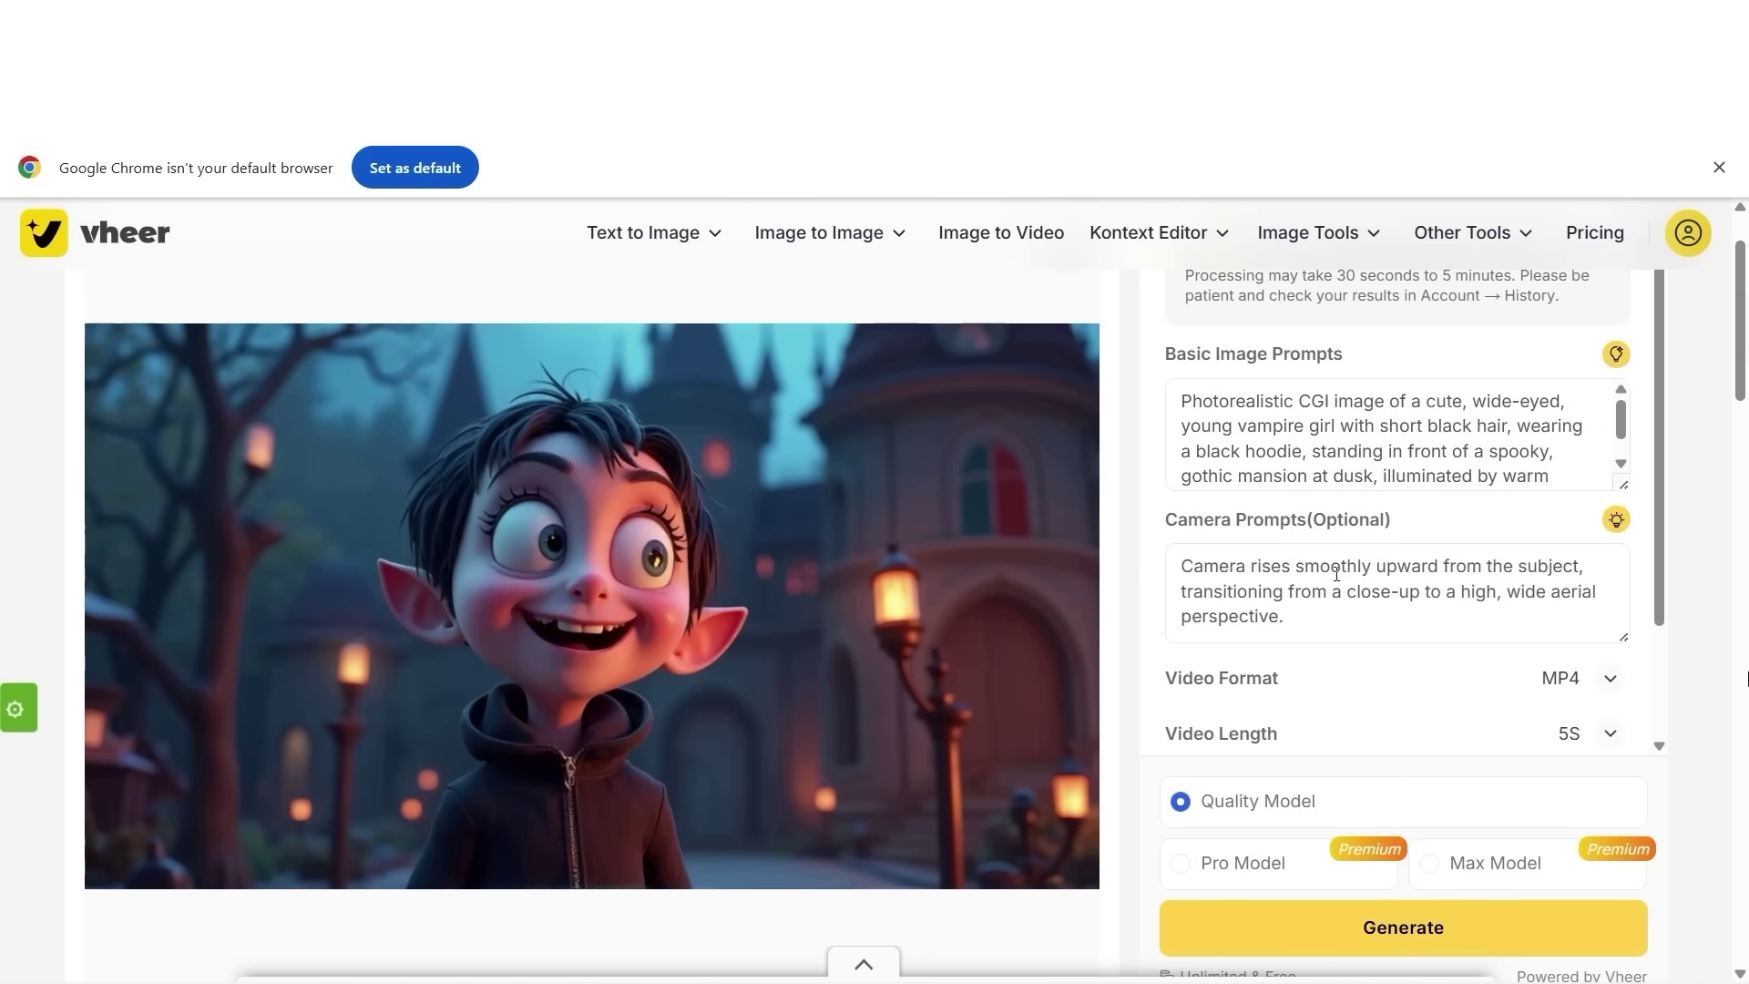
# Keep the 5-second length, try the Pro and Max models, and settle on Quality.
pyautogui.click(1611, 679)
pyautogui.click(1613, 727)
pyautogui.click(1534, 792)
pyautogui.click(1184, 869)
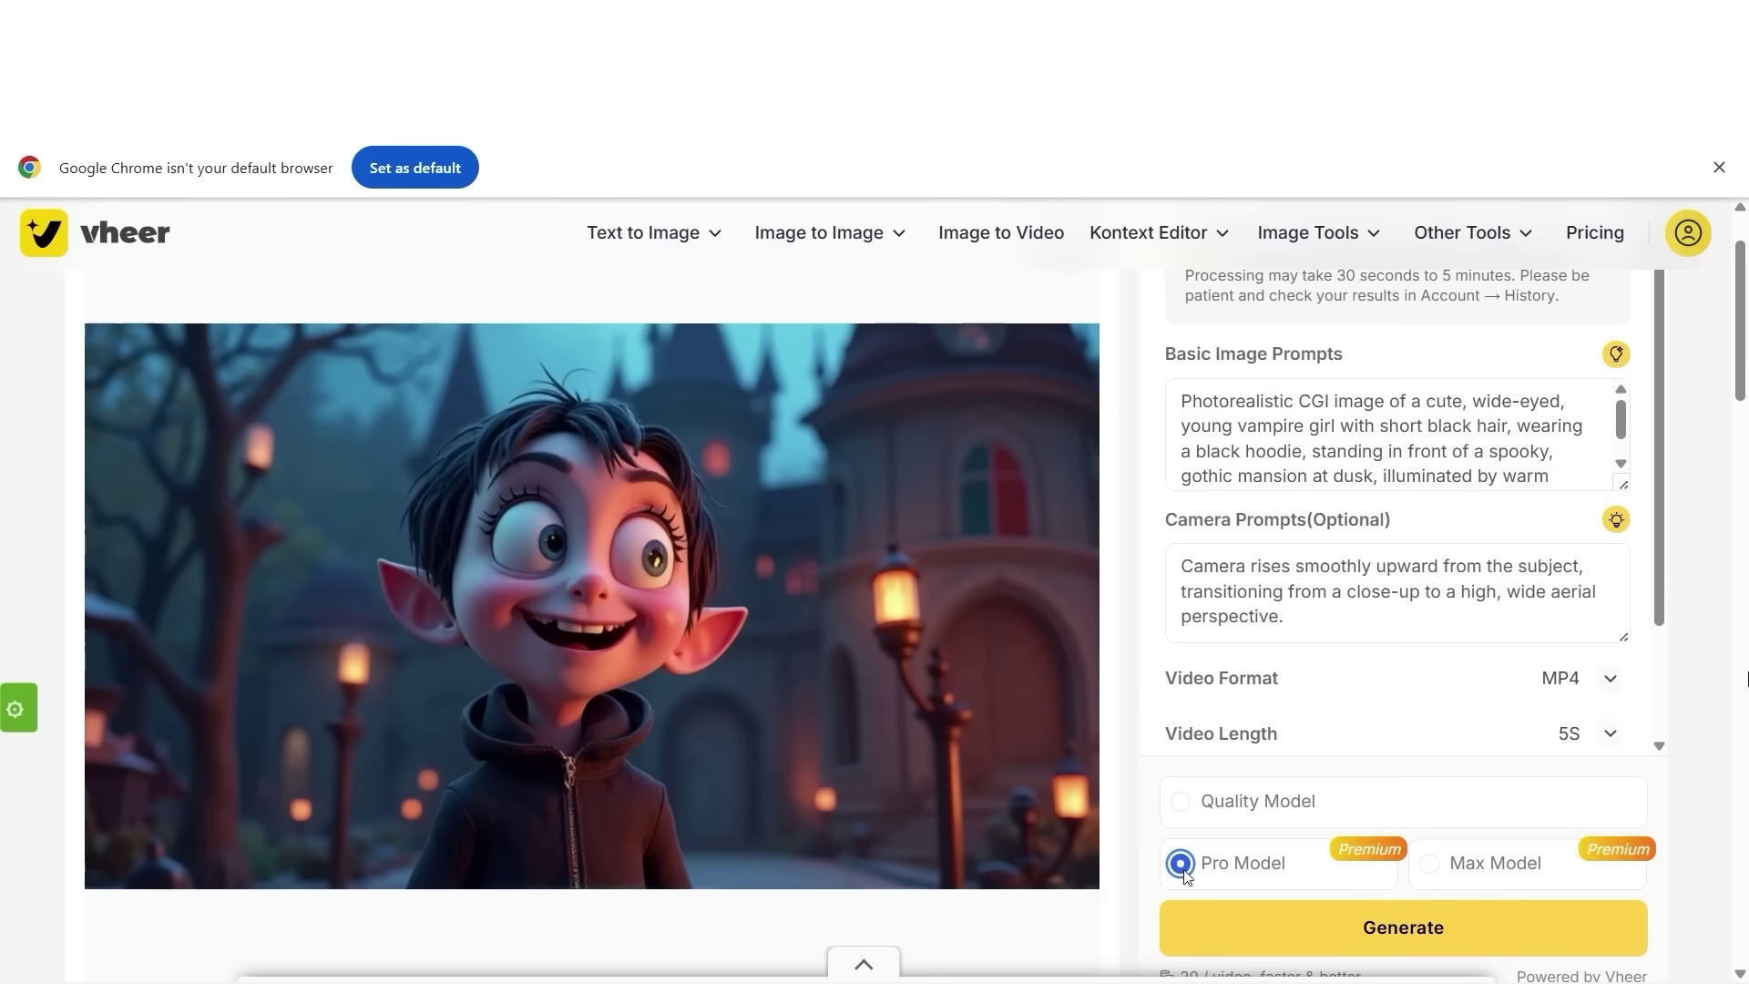
pyautogui.click(1432, 864)
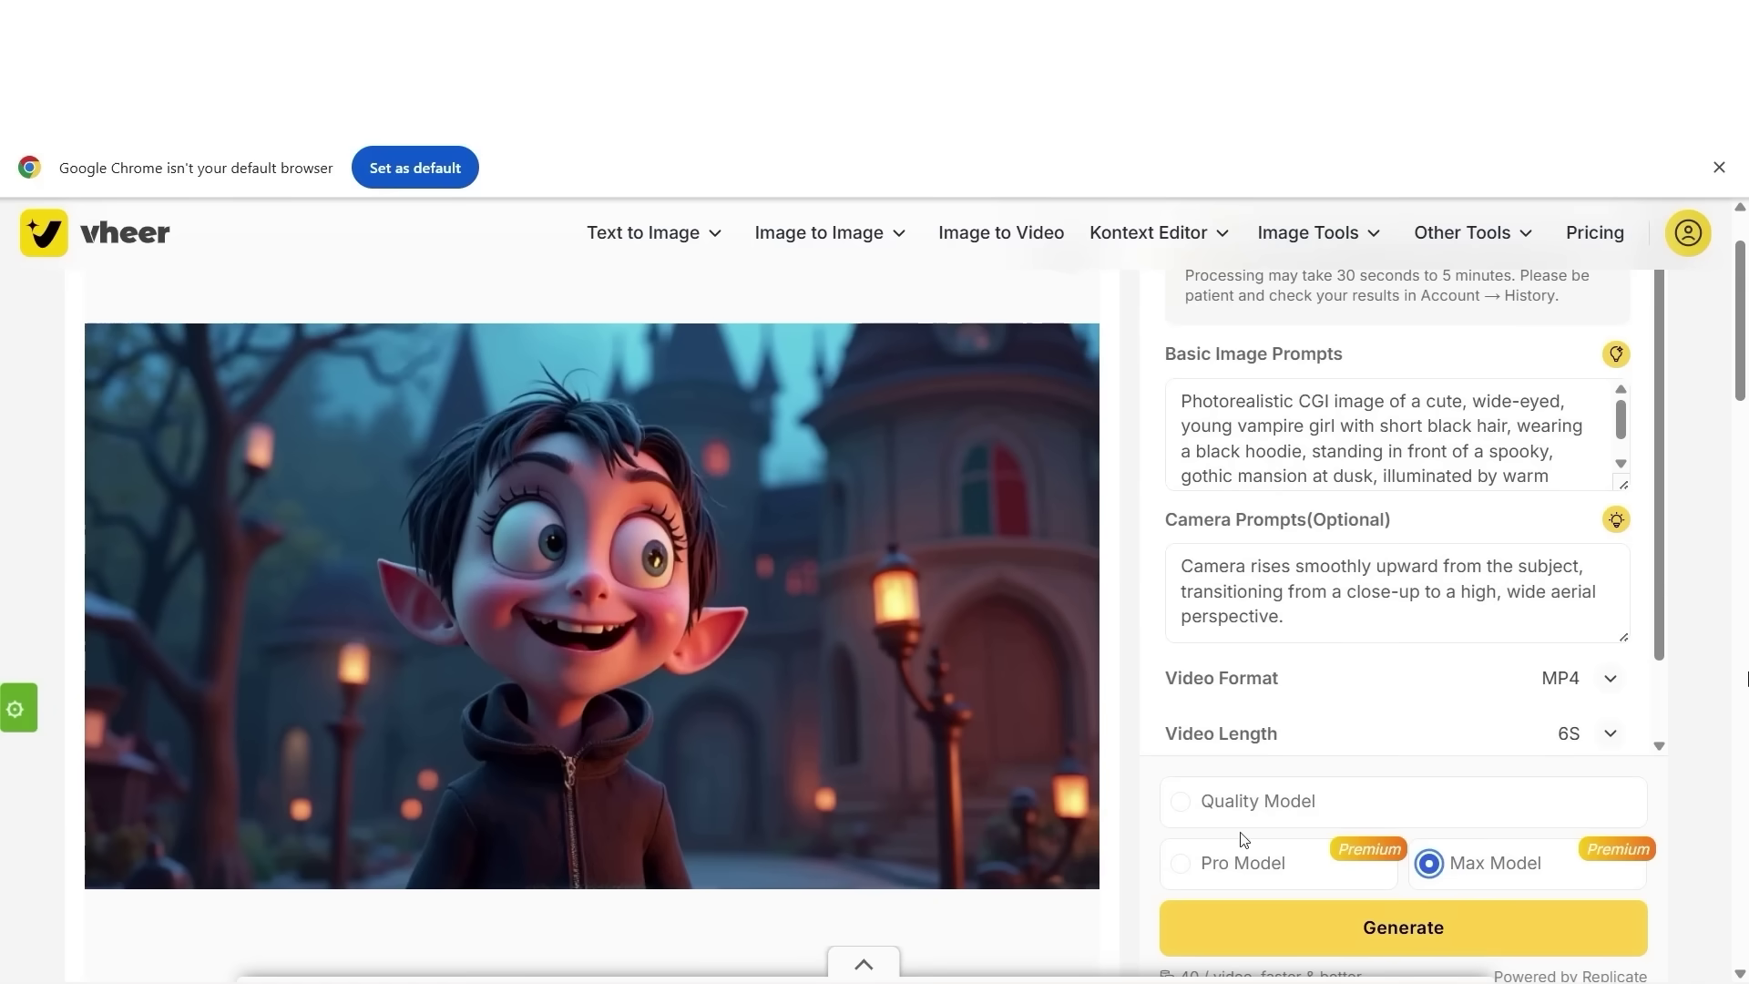
pyautogui.click(1183, 804)
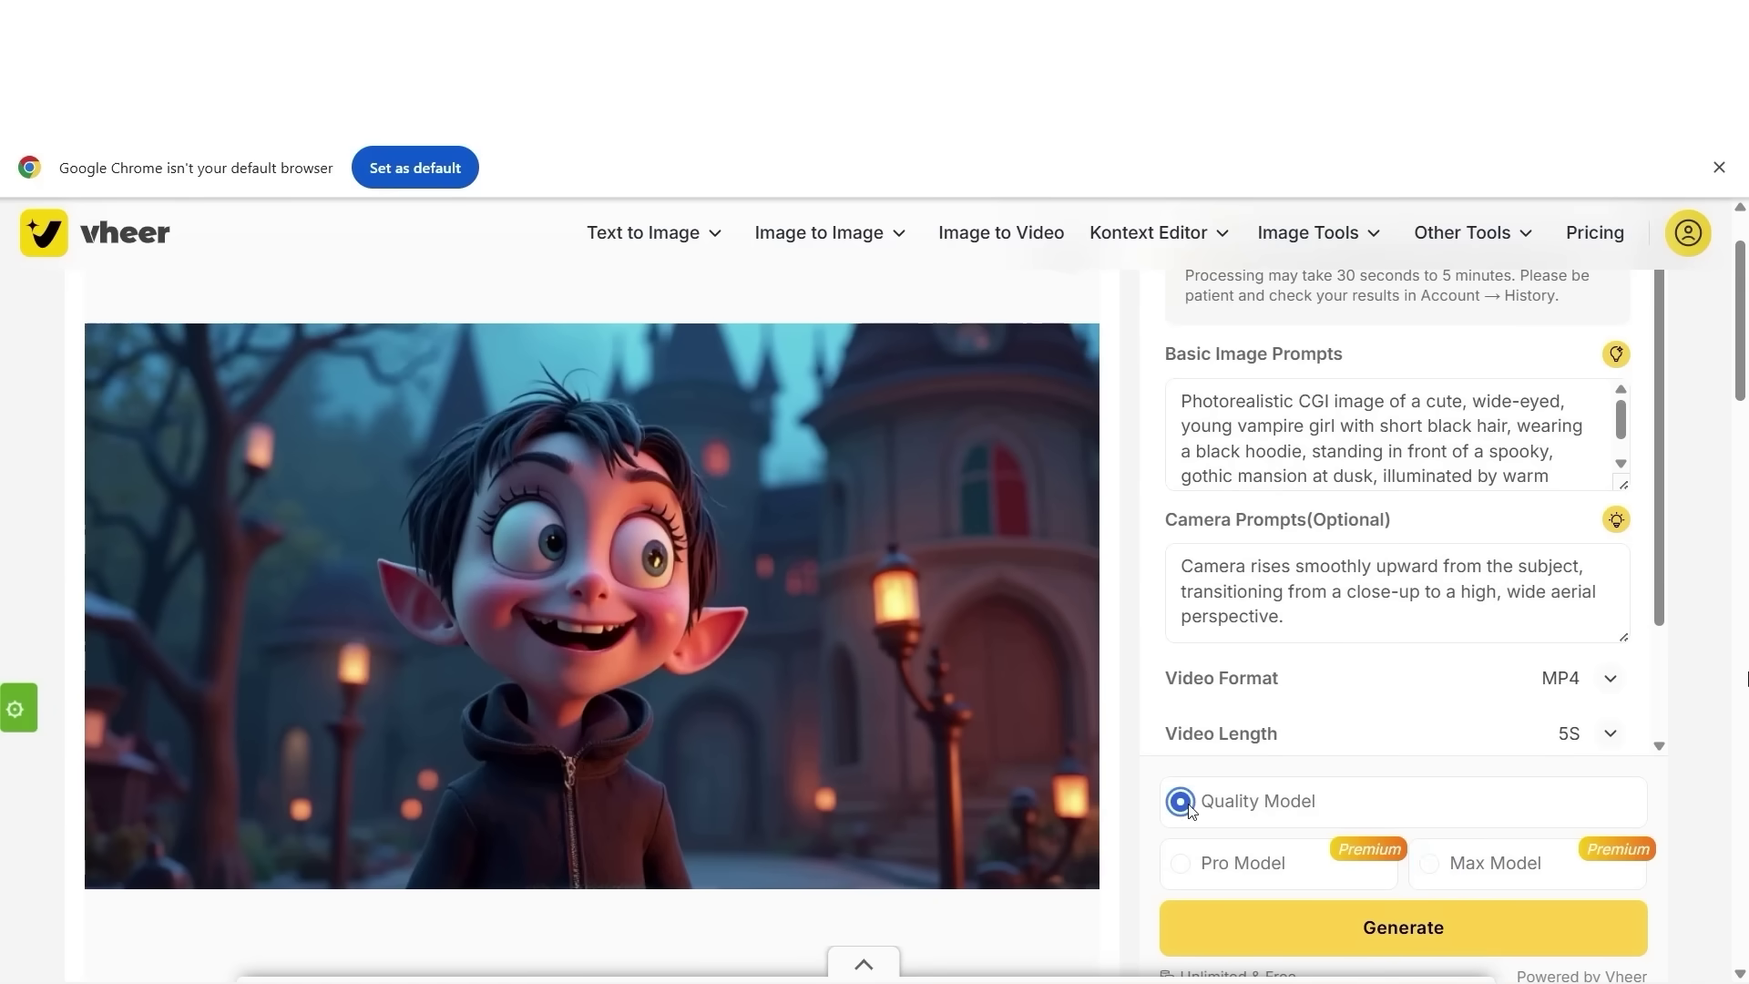